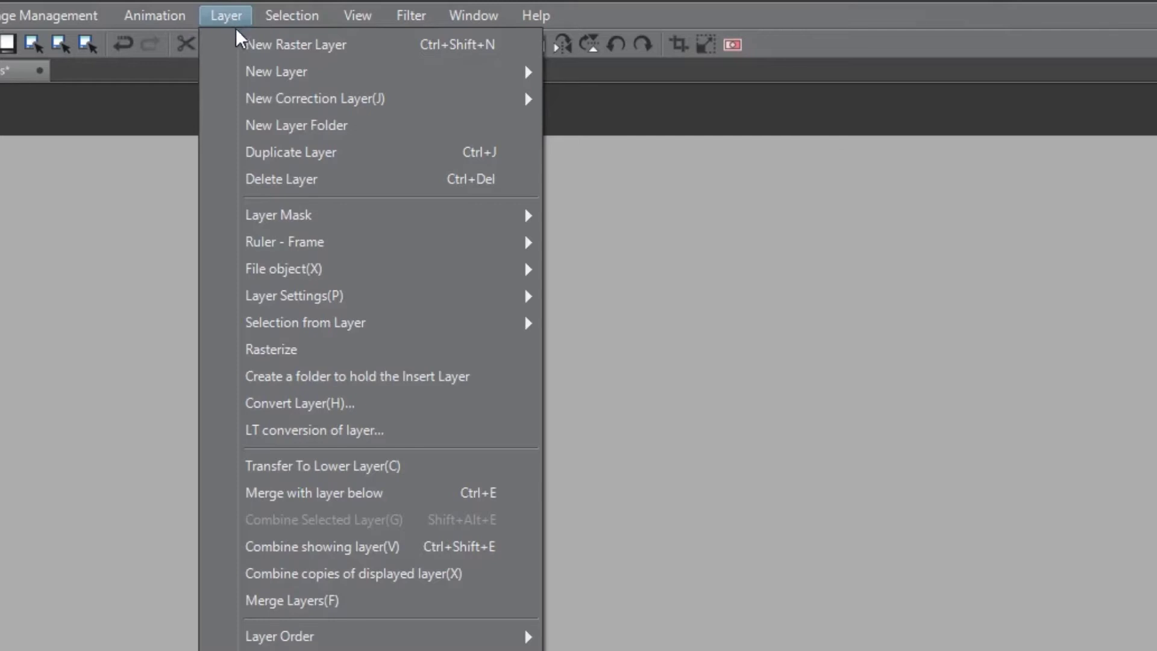
# Create a new vector layer with the Color expression and Normal blending mode.
pyautogui.moveTo(258, 71)
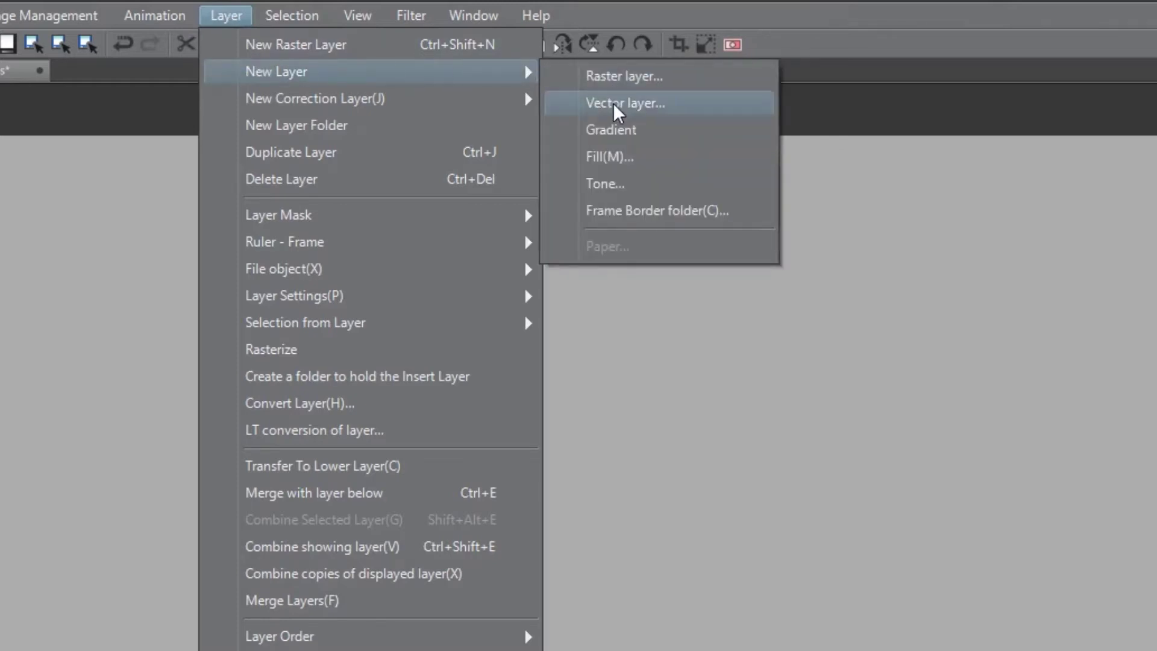
pyautogui.click(669, 105)
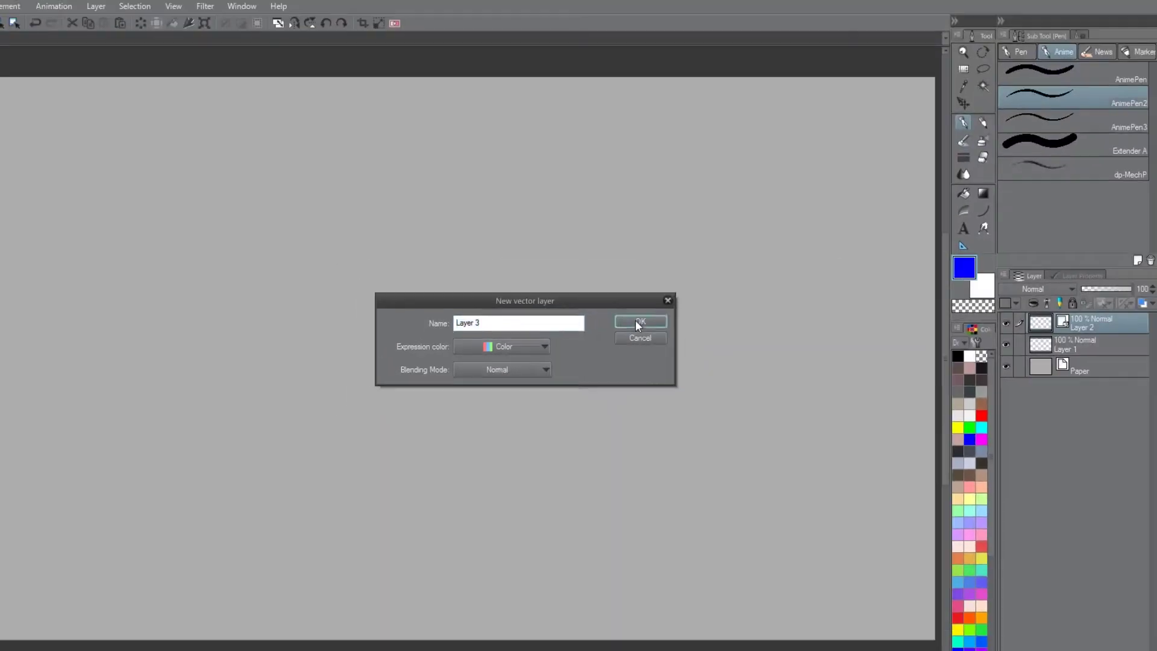
pyautogui.click(767, 310)
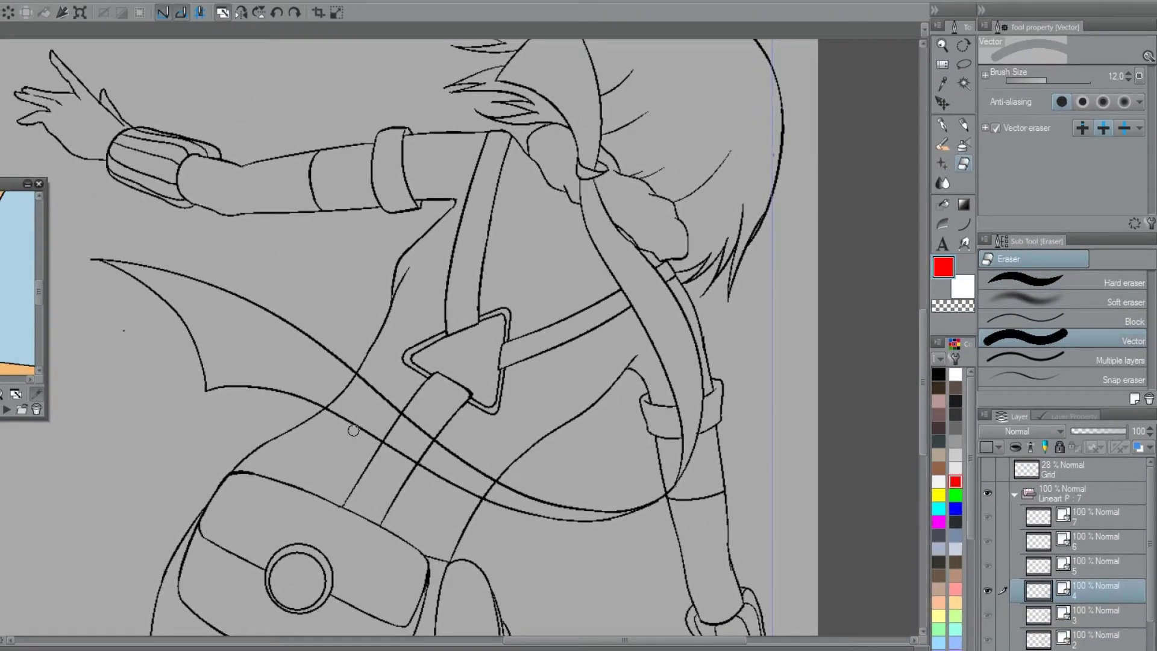
# Try erasing the scarf line segments that cross the torso and belt with the Vector eraser.
pyautogui.moveTo(347, 437); pyautogui.dragTo(386, 381)
pyautogui.moveTo(392, 466); pyautogui.dragTo(427, 411)
pyautogui.moveTo(429, 501); pyautogui.dragTo(465, 441)
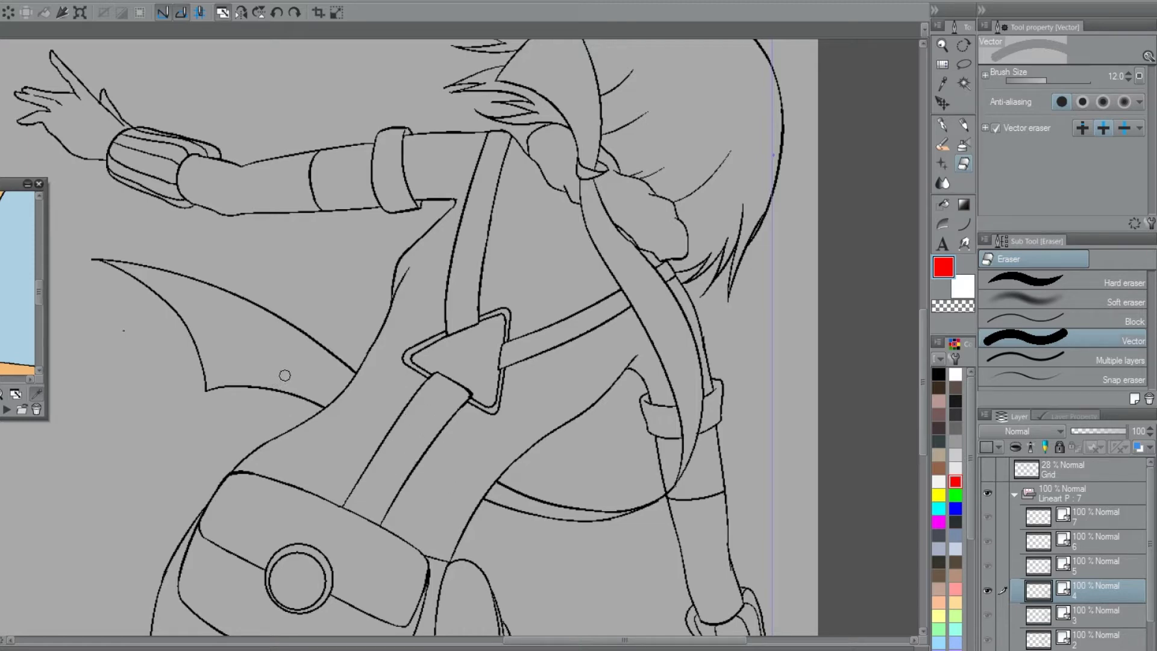
pyautogui.hotkey('ctrl', 'z')
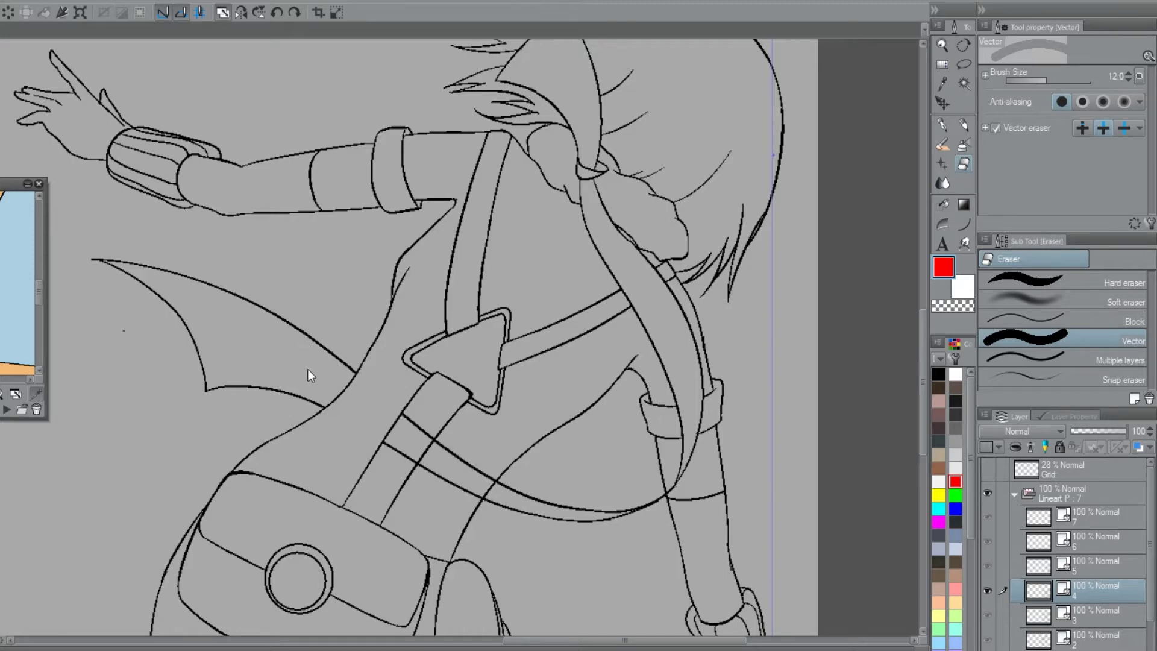
pyautogui.hotkey('ctrl', 'z')
# Erase the body and belt lines that run inside the flowing scarf with the Vector eraser.
pyautogui.moveTo(488, 488); pyautogui.dragTo(494, 493)
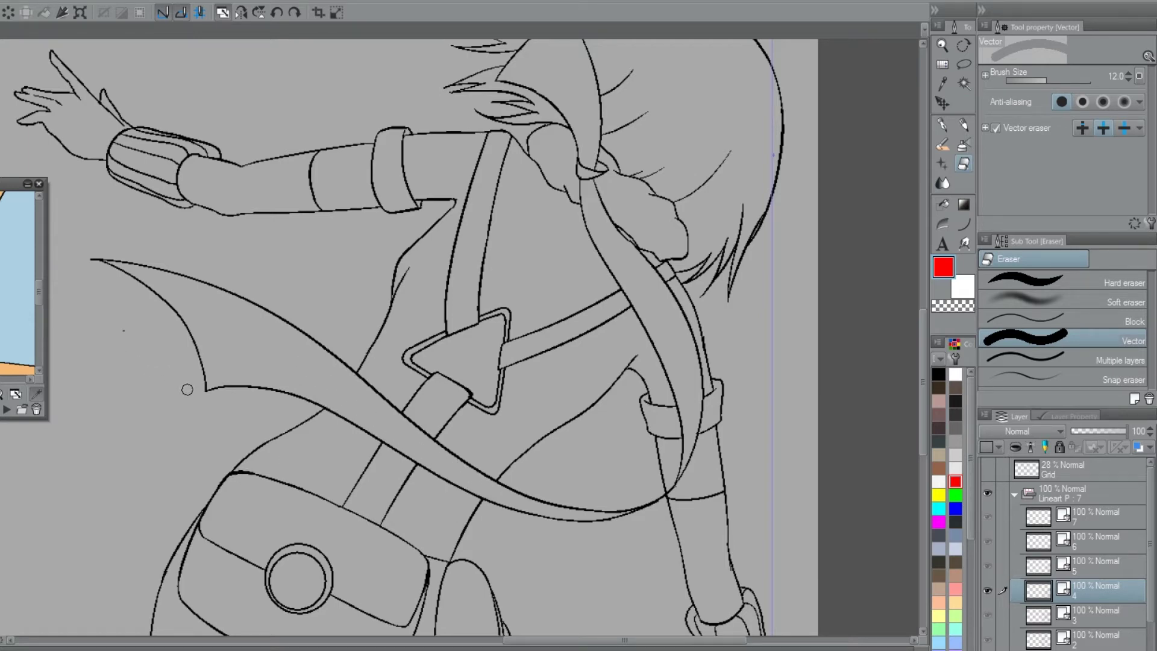
# Try erasing the inner stripe lines of the outstretched arm's wristband with the Vector eraser.
pyautogui.moveTo(201, 406); pyautogui.dragTo(226, 433)
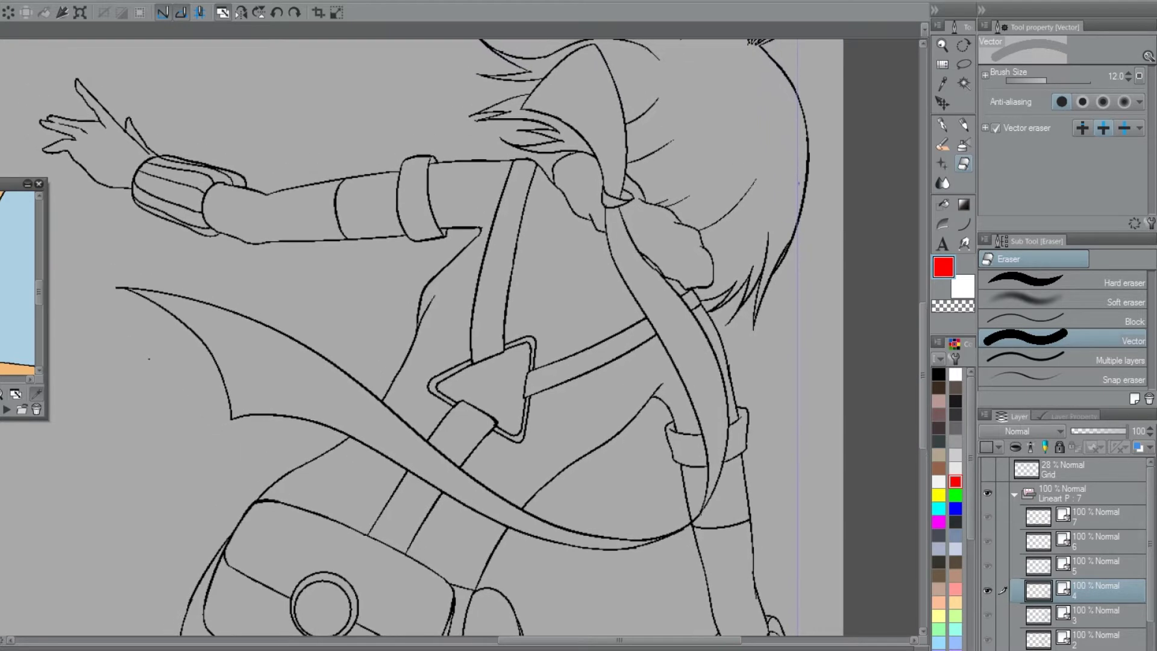
pyautogui.moveTo(182, 170); pyautogui.dragTo(143, 186)
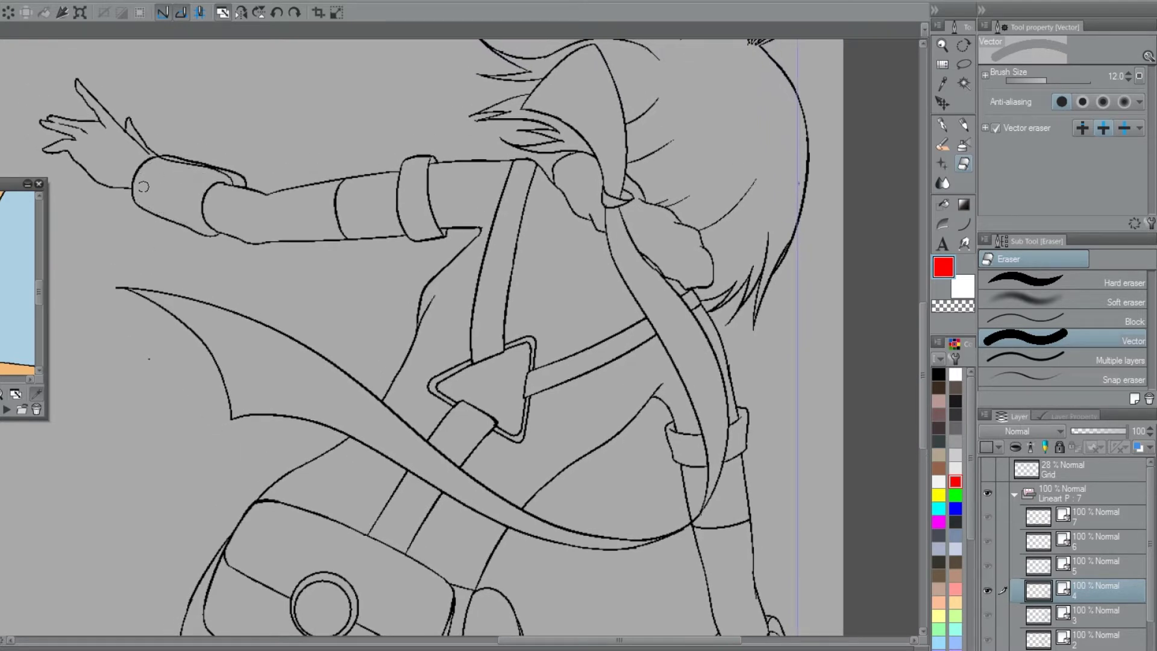
pyautogui.hotkey('ctrl', 'z')
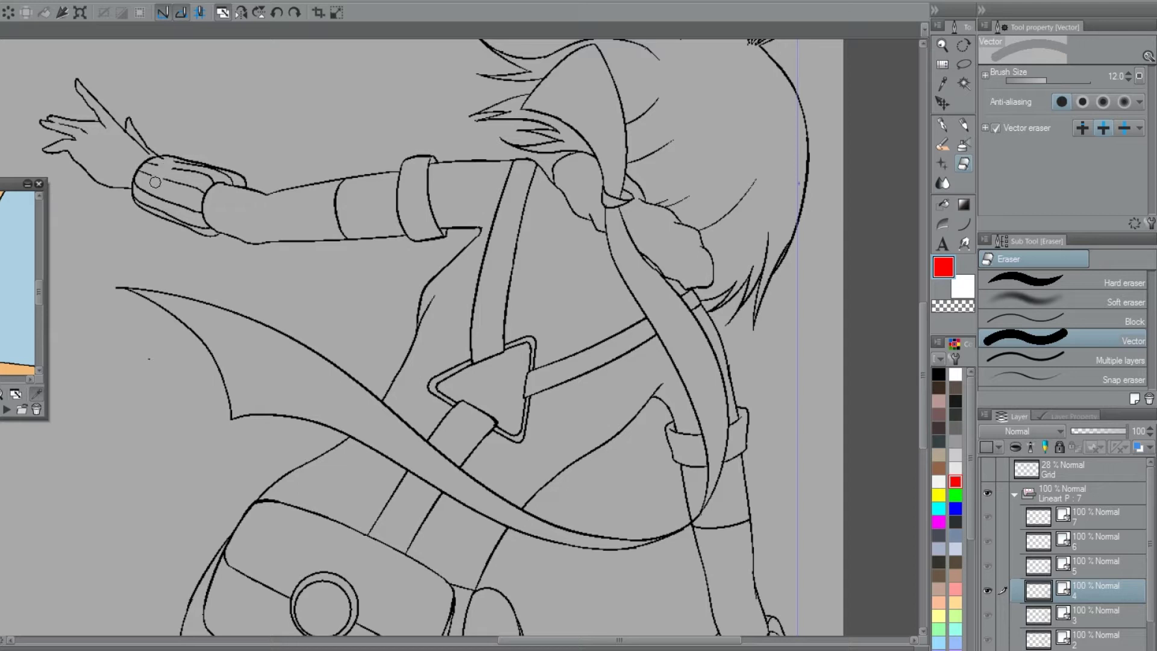
pyautogui.moveTo(151, 203); pyautogui.dragTo(135, 224)
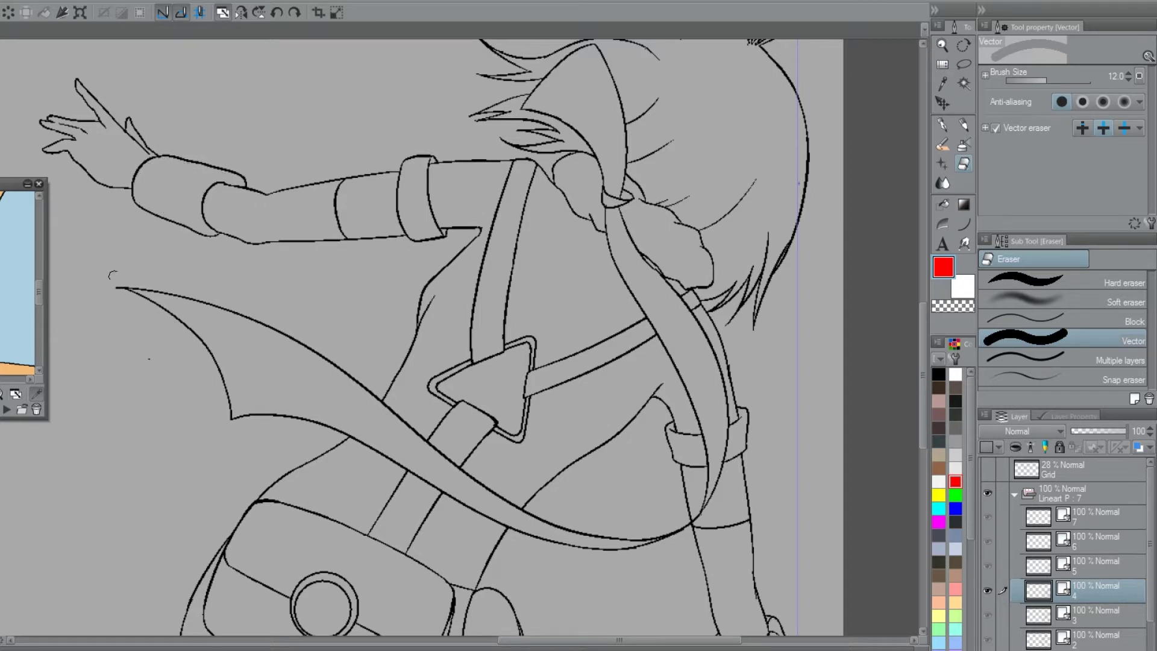
pyautogui.hotkey('ctrl', 'z')
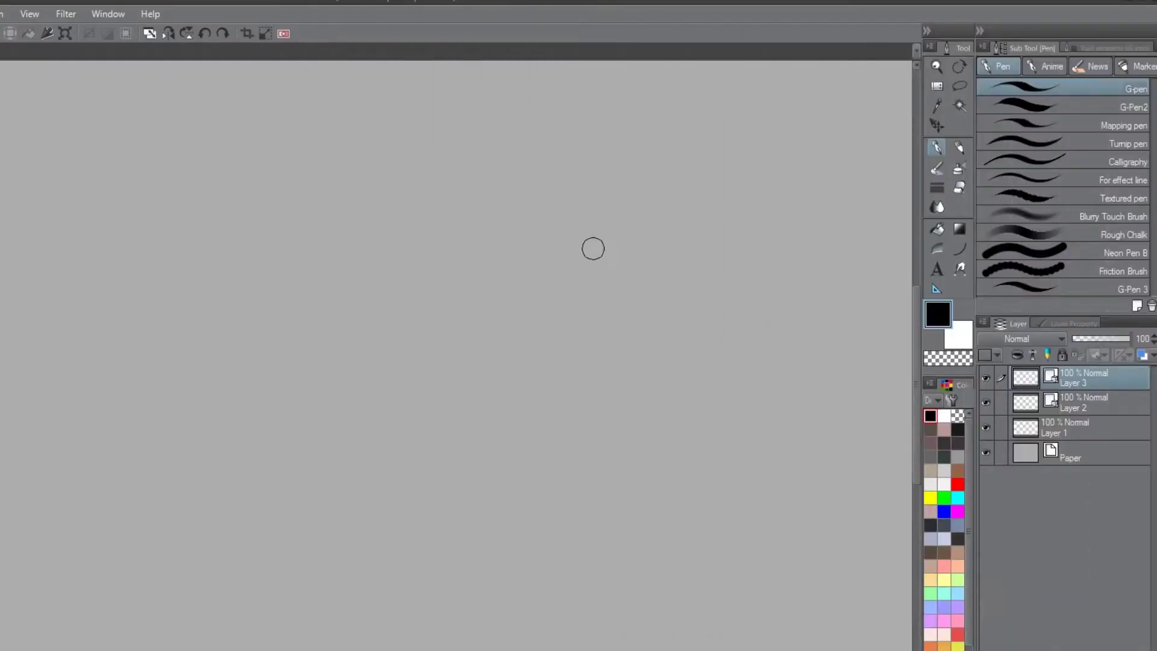
# Draw two vertical lines crossed by two horizontal lines on Layer 3 with the G-pen.
pyautogui.moveTo(577, 452); pyautogui.dragTo(590, 152)
pyautogui.moveTo(494, 470)
pyautogui.mouseDown()
pyautogui.moveTo(506, 416)
pyautogui.moveTo(506, 145)
pyautogui.mouseUp()
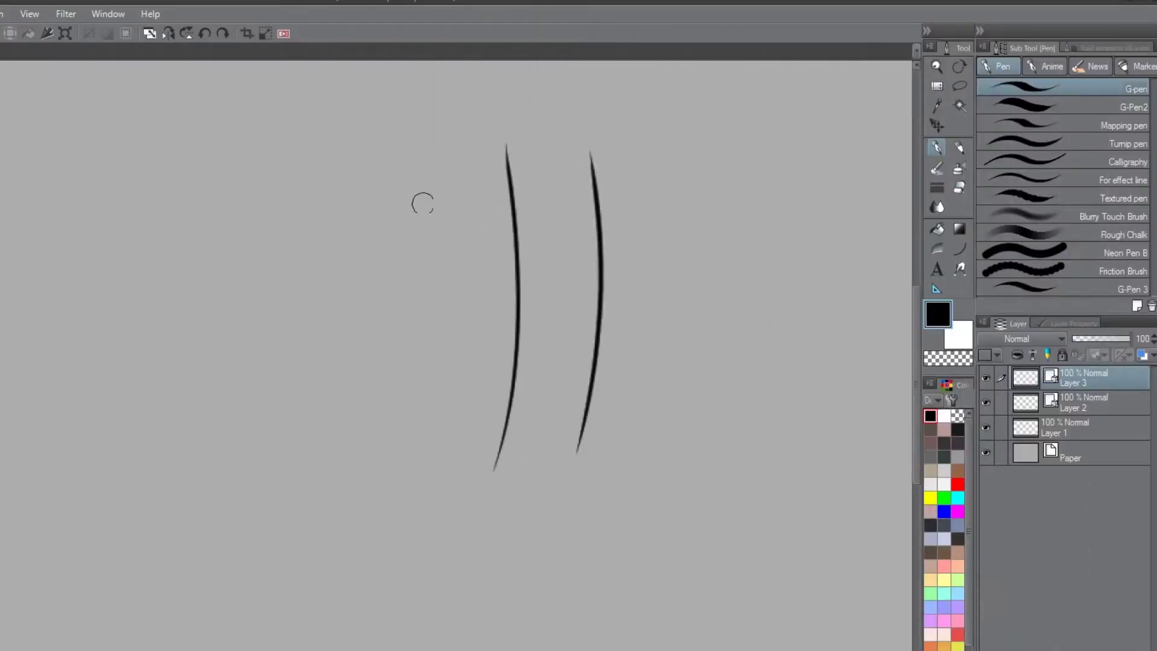
pyautogui.moveTo(361, 209); pyautogui.dragTo(642, 226)
pyautogui.moveTo(657, 394); pyautogui.dragTo(381, 374)
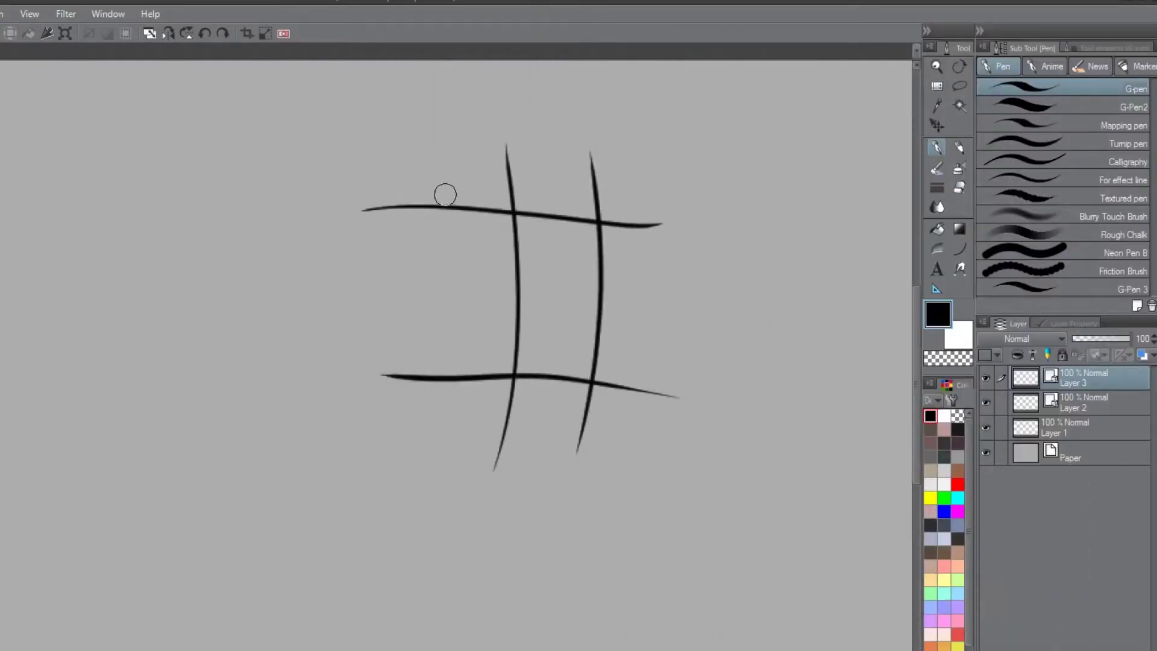
# Trim the overhanging line ends into a closed rectangle with the Vector eraser set to erase up to intersections.
pyautogui.click(961, 186)
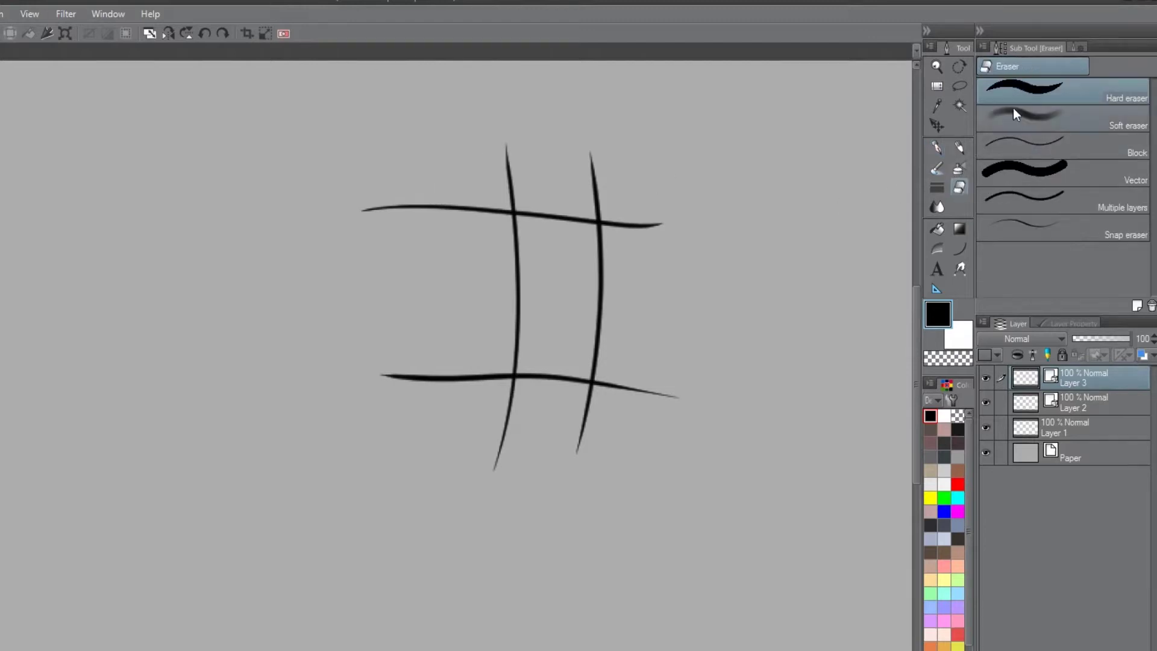
pyautogui.click(1019, 170)
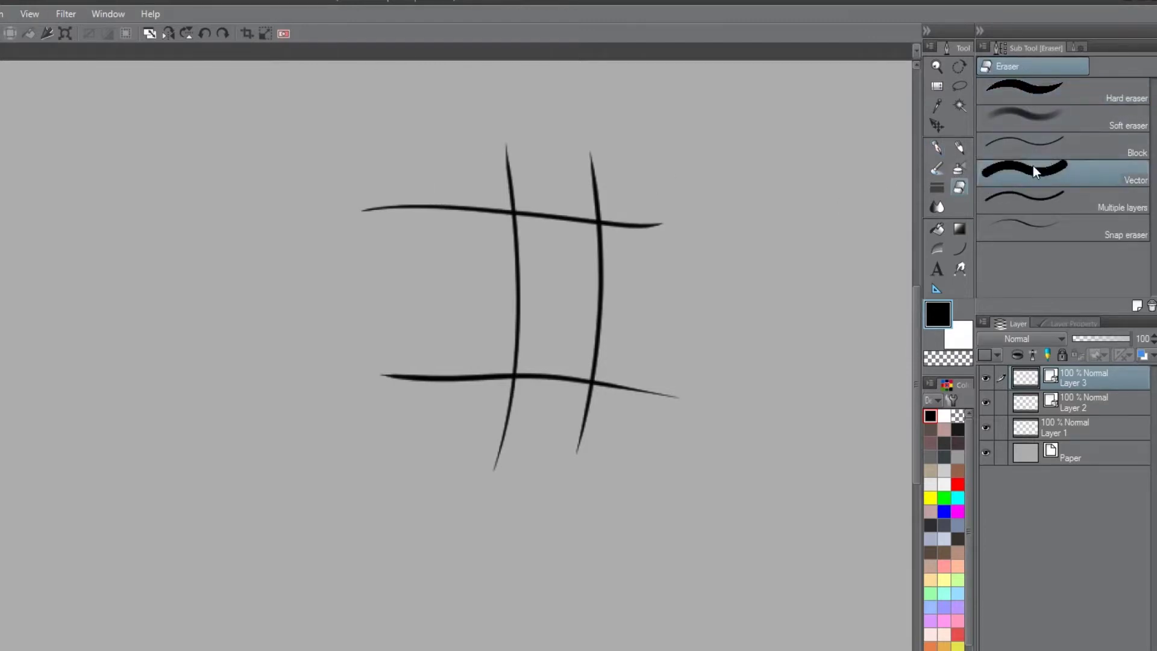
pyautogui.click(1072, 50)
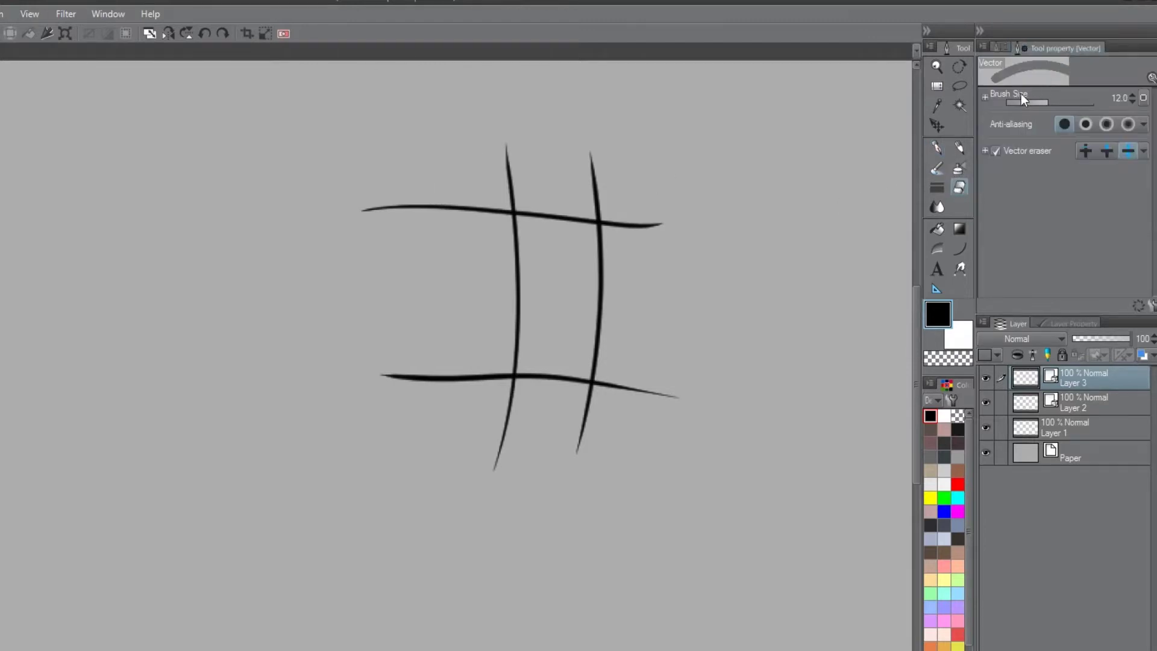
pyautogui.click(1099, 150)
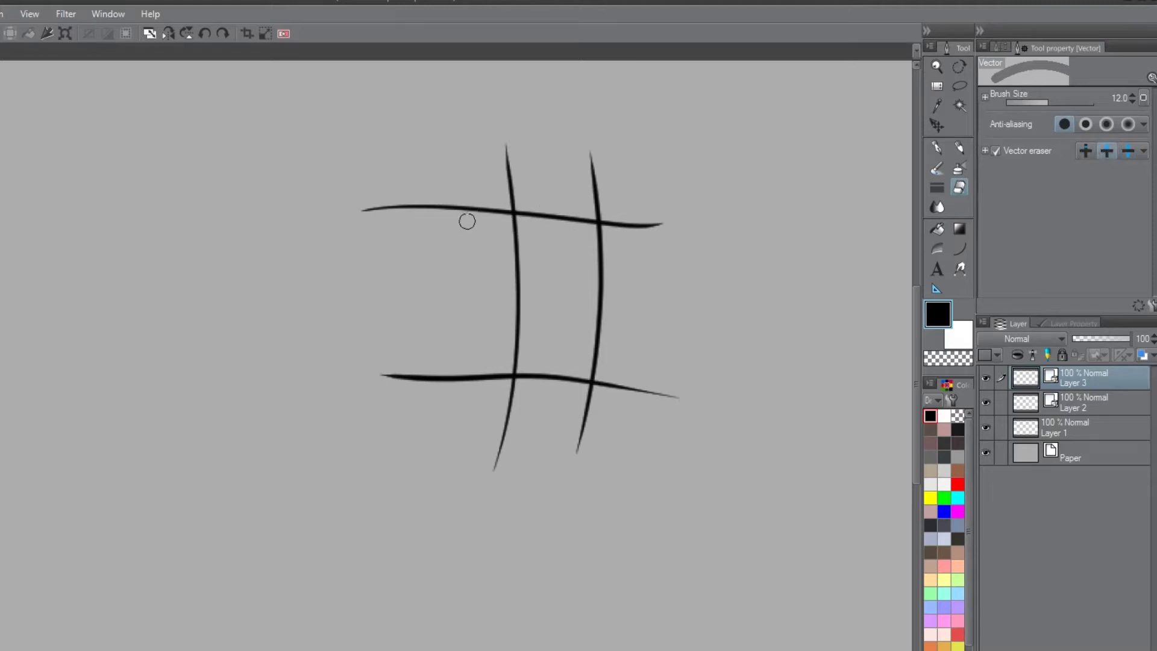
pyautogui.moveTo(467, 221)
pyautogui.mouseDown()
pyautogui.moveTo(502, 180)
pyautogui.moveTo(558, 166)
pyautogui.moveTo(618, 192)
pyautogui.moveTo(617, 253)
pyautogui.mouseUp()
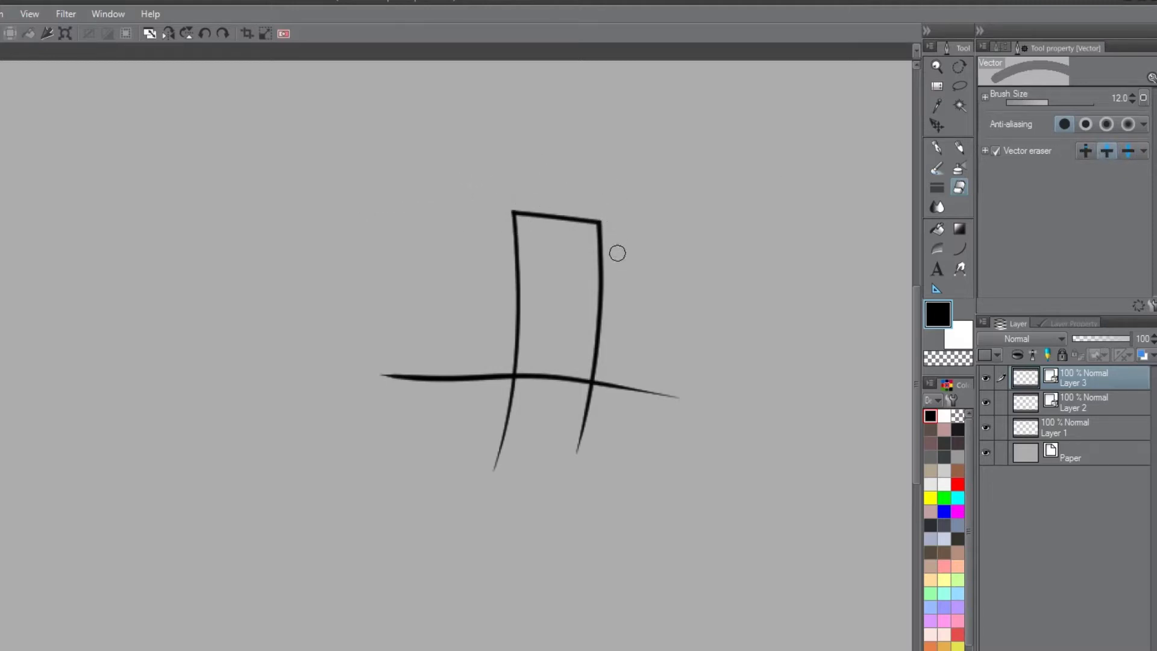
pyautogui.moveTo(617, 378)
pyautogui.mouseDown()
pyautogui.moveTo(598, 426)
pyautogui.moveTo(500, 412)
pyautogui.moveTo(482, 384)
pyautogui.moveTo(519, 408)
pyautogui.mouseUp()
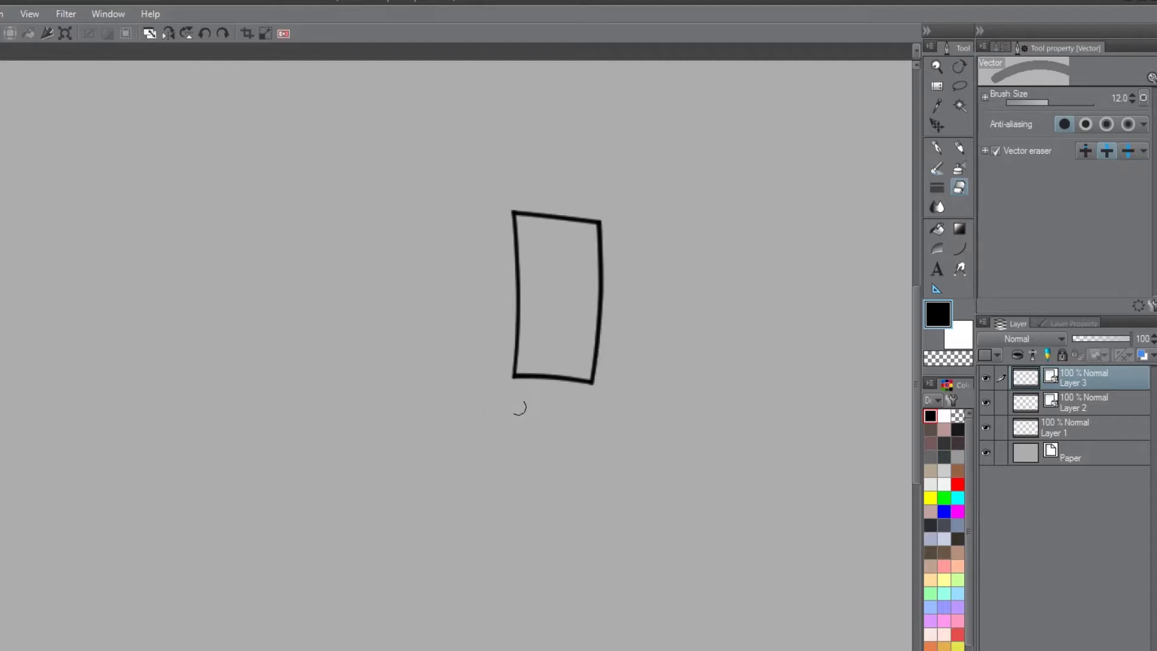
# Try bending the rectangle's left and top edges with Pinch vector line using the fixed-end options.
pyautogui.click(959, 269)
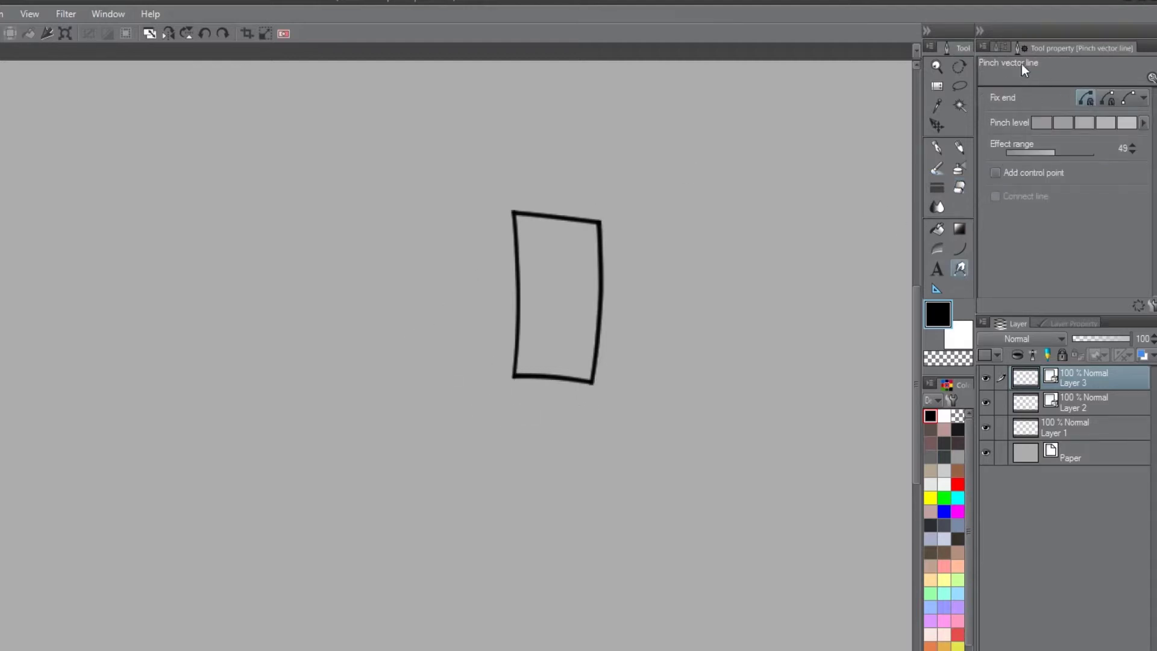
pyautogui.click(998, 47)
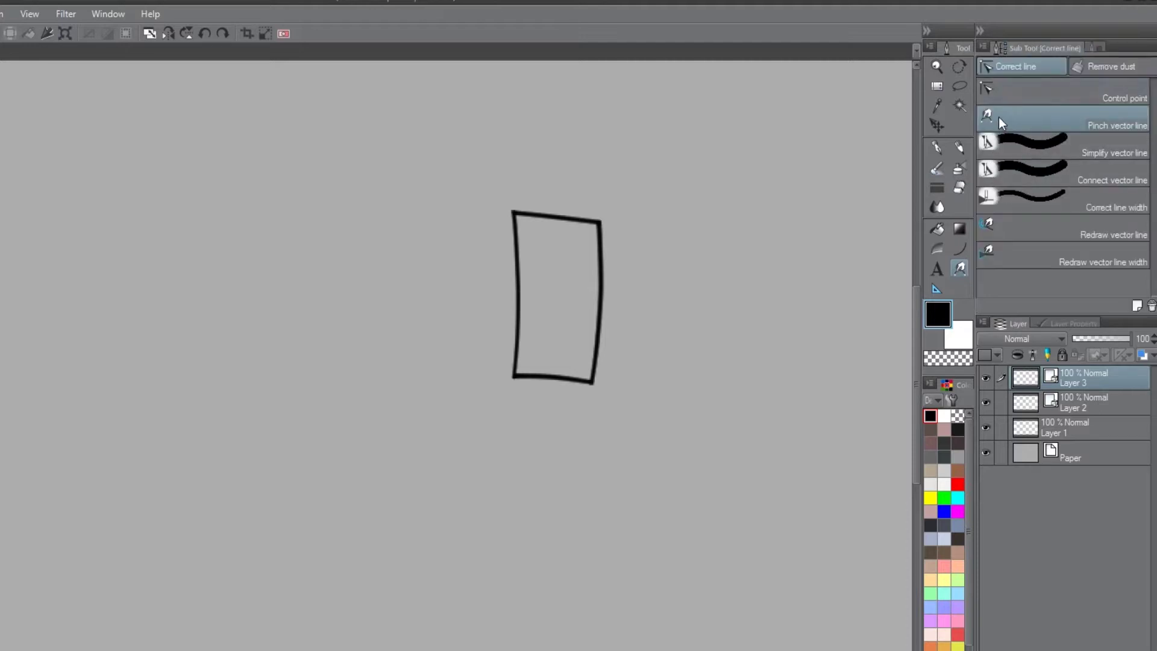
pyautogui.click(1095, 48)
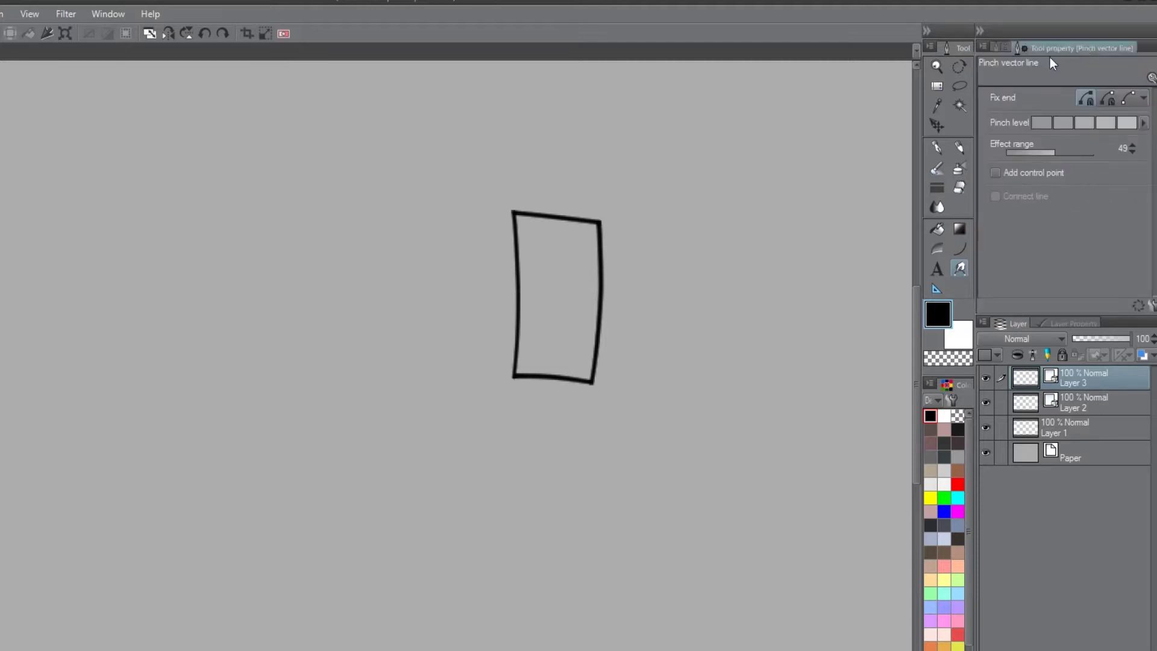
pyautogui.moveTo(515, 286)
pyautogui.mouseDown()
pyautogui.moveTo(470, 284)
pyautogui.moveTo(537, 284)
pyautogui.moveTo(516, 287)
pyautogui.mouseUp()
pyautogui.moveTo(566, 218); pyautogui.dragTo(568, 150)
pyautogui.click(1108, 98)
pyautogui.hotkey('ctrl', 'z')
# Try pulling the rectangle's top and left edges with Pinch vector line with neither end fixed.
pyautogui.click(1127, 99)
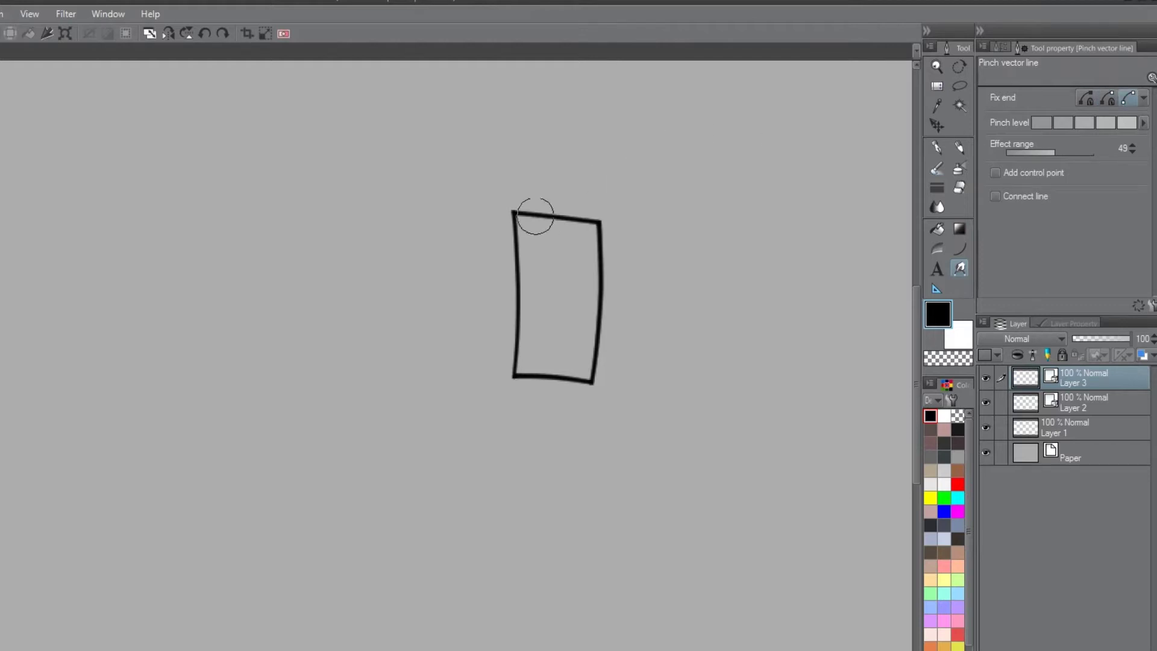
pyautogui.moveTo(534, 206); pyautogui.dragTo(558, 155)
pyautogui.hotkey('ctrl', 'z')
pyautogui.moveTo(521, 282); pyautogui.dragTo(478, 279)
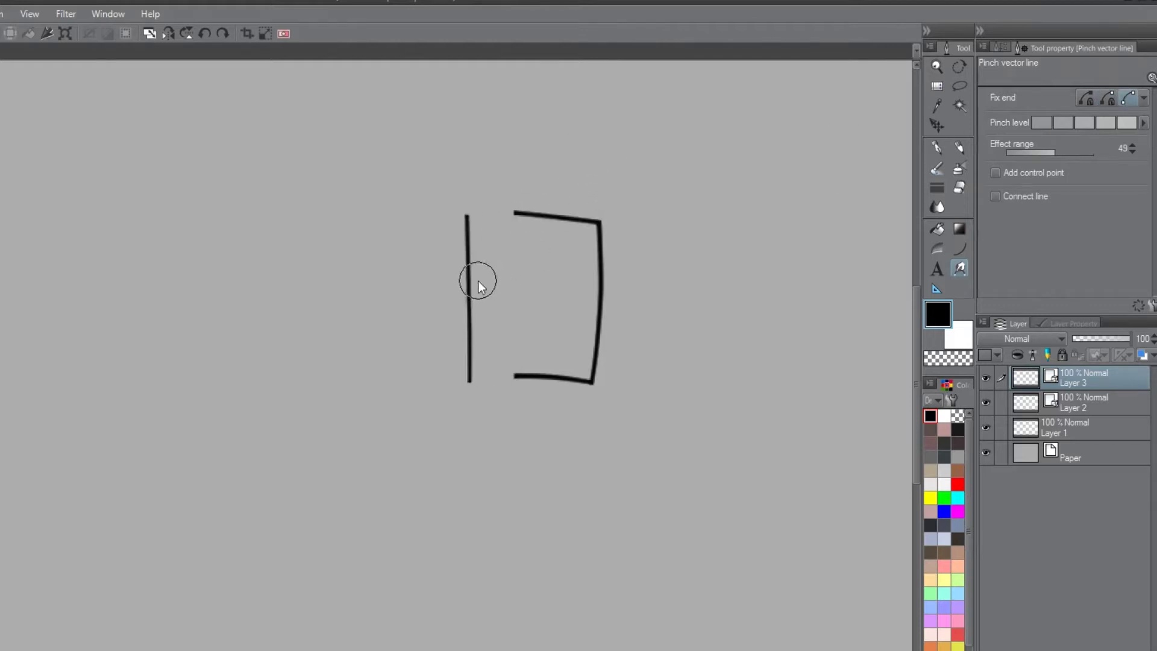
pyautogui.hotkey('ctrl', 'z')
# Try thinning the rectangle's edges with Correct line width using a fixed width of 1.0.
pyautogui.click(993, 48)
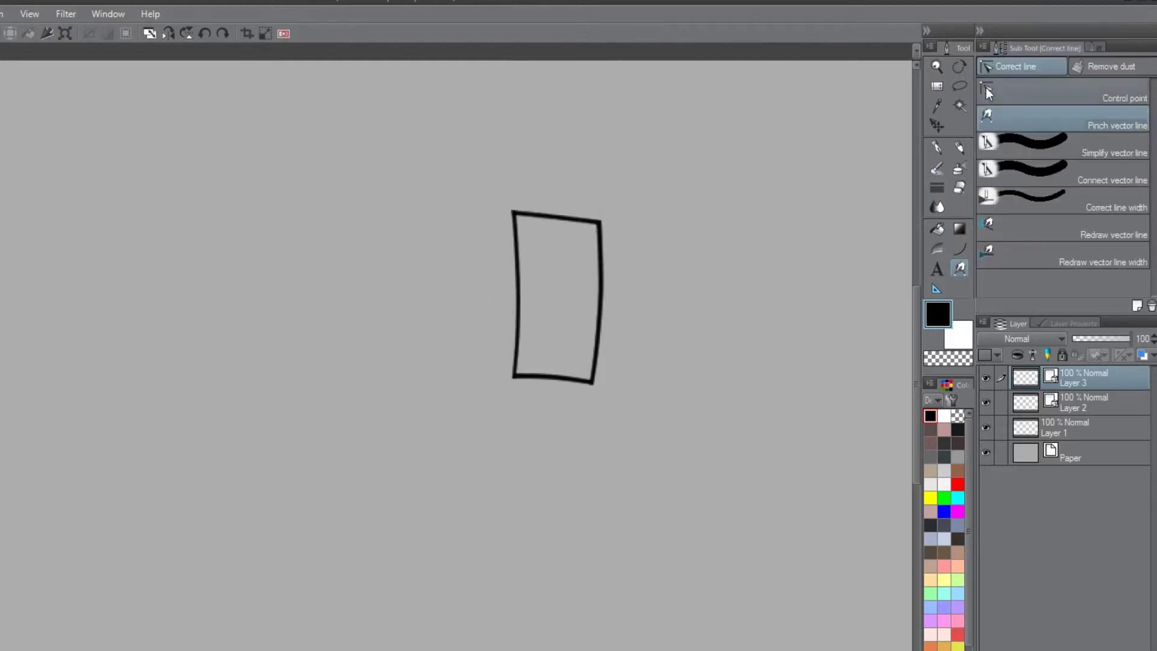
pyautogui.click(1000, 199)
pyautogui.click(1094, 48)
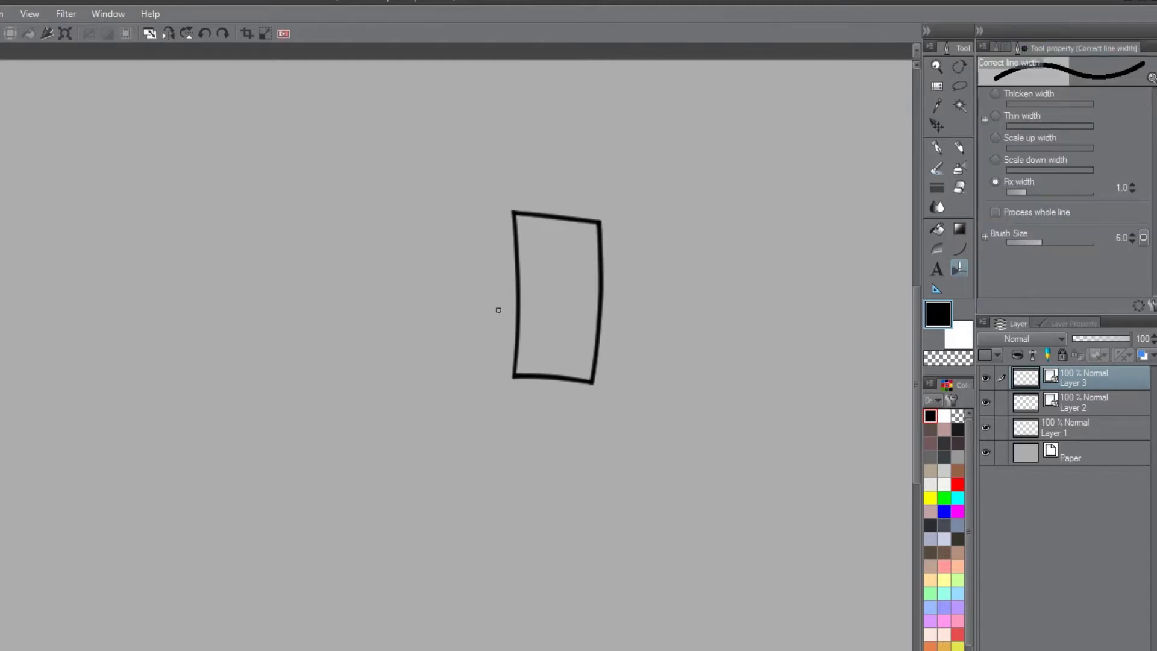
pyautogui.moveTo(518, 287); pyautogui.dragTo(508, 315)
pyautogui.click(598, 294)
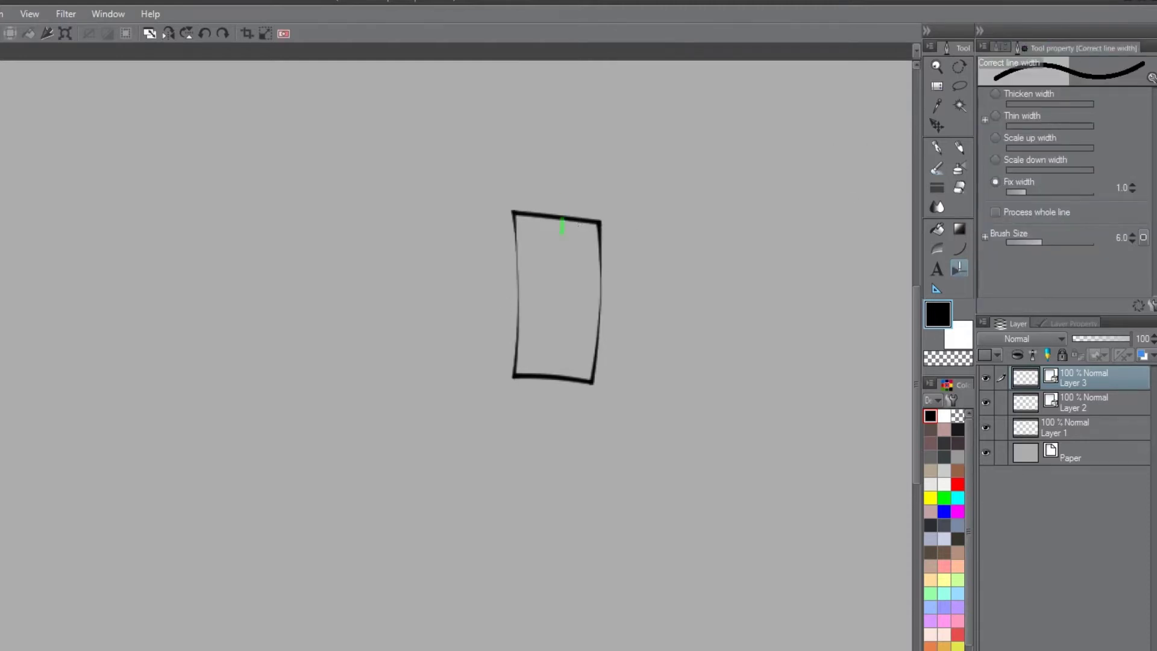
pyautogui.click(557, 218)
pyautogui.click(551, 378)
pyautogui.hotkey('ctrl', 'z')
pyautogui.hotkey('ctrl', 'z')
pyautogui.hotkey('ctrl', 'z')
pyautogui.hotkey('ctrl', 'z')
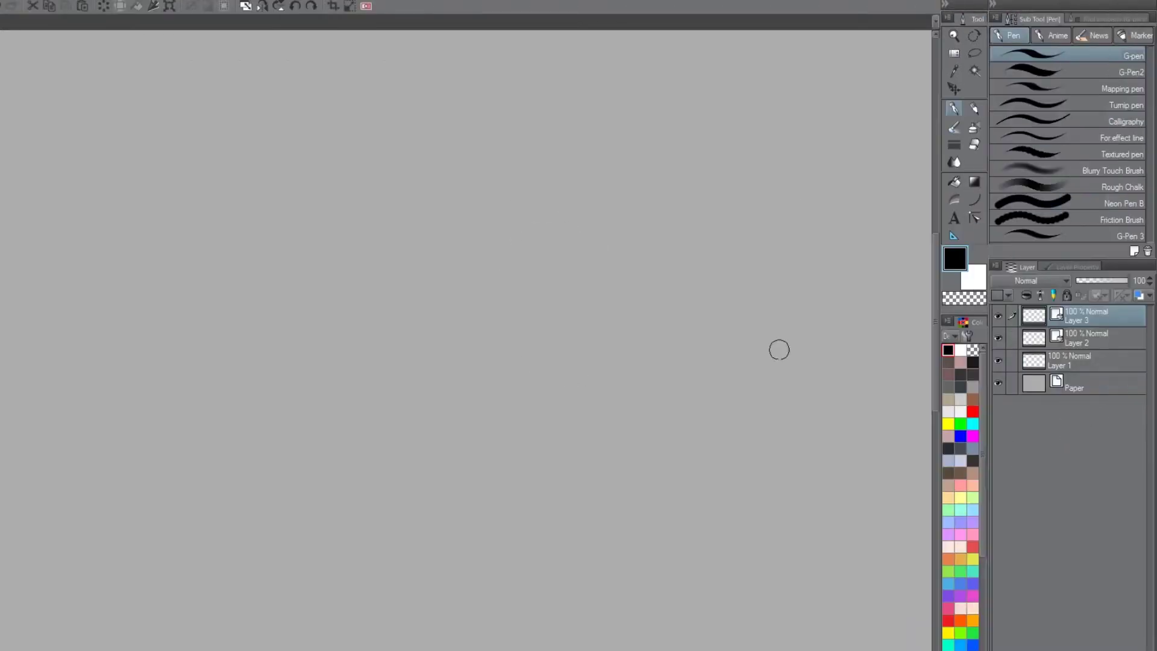
# Draw a grid of two vertical and two horizontal crossing lines with the G-pen on the empty canvas.
pyautogui.moveTo(762, 151); pyautogui.dragTo(765, 426)
pyautogui.moveTo(648, 178); pyautogui.dragTo(801, 196)
pyautogui.moveTo(689, 129); pyautogui.dragTo(700, 383)
pyautogui.moveTo(664, 365); pyautogui.dragTo(828, 415)
# Draw a second grid of four crossing lines with AnimePen2 beside the G-pen grid.
pyautogui.click(1036, 36)
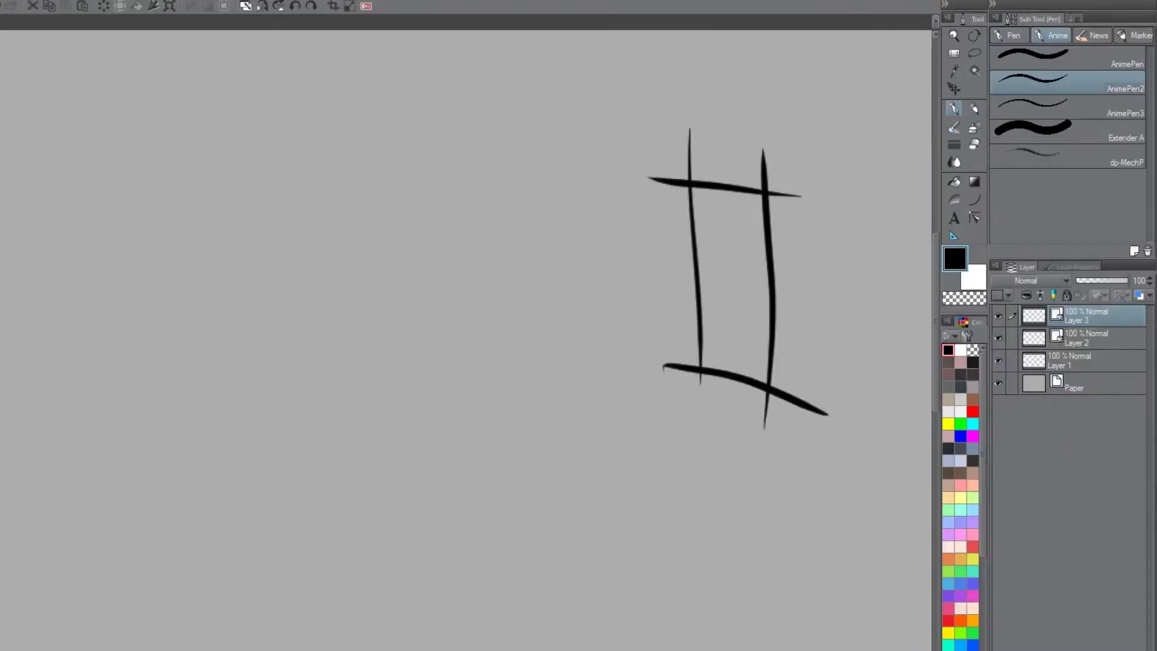
pyautogui.moveTo(466, 108); pyautogui.dragTo(476, 412)
pyautogui.moveTo(528, 105); pyautogui.dragTo(542, 401)
pyautogui.moveTo(392, 144); pyautogui.dragTo(581, 221)
pyautogui.moveTo(377, 252); pyautogui.dragTo(601, 314)
# Draw a third grid of four thick, soft crossing strokes with the やわ肌ブラシ brush from the News group.
pyautogui.click(1092, 35)
pyautogui.moveTo(123, 81); pyautogui.dragTo(144, 476)
pyautogui.moveTo(260, 99); pyautogui.dragTo(289, 500)
pyautogui.moveTo(63, 196); pyautogui.dragTo(365, 175)
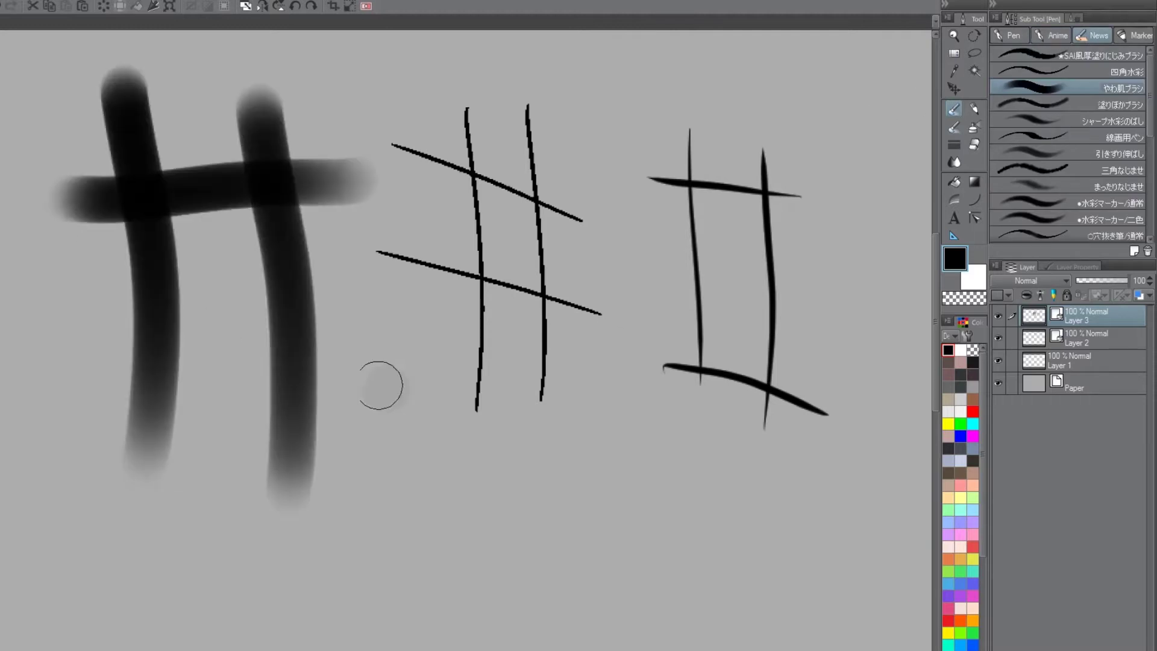
pyautogui.moveTo(82, 343); pyautogui.dragTo(381, 386)
# Draw a fourth grid of four crossing strokes below the G-pen grid with the Stronger airbrush.
pyautogui.click(974, 127)
pyautogui.moveTo(569, 438); pyautogui.dragTo(569, 624)
pyautogui.click(1022, 120)
pyautogui.click(1024, 58)
pyautogui.moveTo(644, 482); pyautogui.dragTo(645, 633)
pyautogui.hotkey('ctrl', 'z')
pyautogui.moveTo(632, 442); pyautogui.dragTo(634, 631)
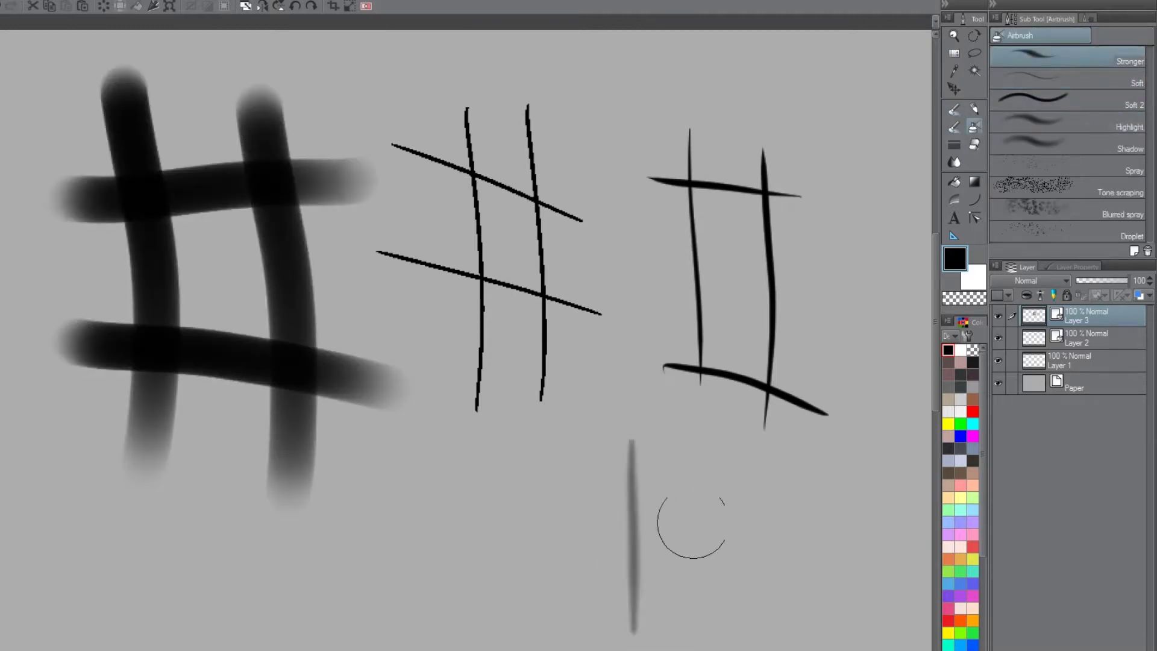
pyautogui.moveTo(692, 456); pyautogui.dragTo(695, 617)
pyautogui.moveTo(564, 489); pyautogui.dragTo(756, 499)
pyautogui.moveTo(527, 553); pyautogui.dragTo(758, 564)
# Trim the overhanging ends of the G-pen and airbrush grids with the Vector eraser, leaving closed rectangles.
pyautogui.click(975, 145)
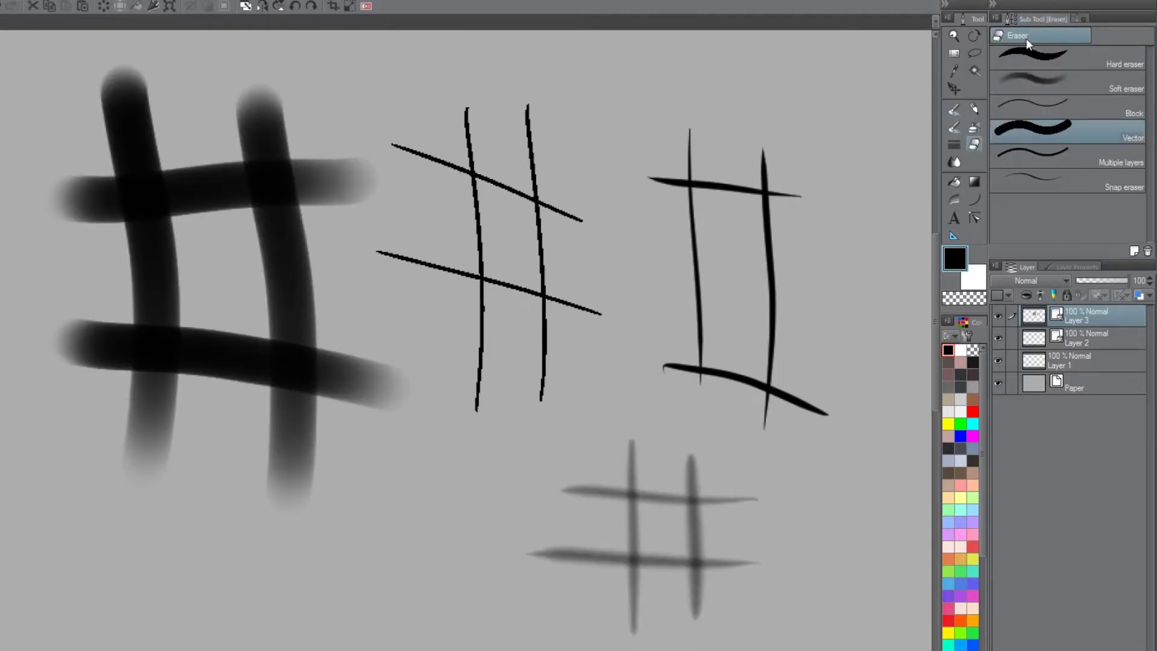
pyautogui.moveTo(666, 199)
pyautogui.mouseDown()
pyautogui.moveTo(669, 156)
pyautogui.moveTo(783, 169)
pyautogui.moveTo(773, 238)
pyautogui.moveTo(793, 414)
pyautogui.moveTo(717, 415)
pyautogui.moveTo(683, 396)
pyautogui.moveTo(677, 354)
pyautogui.moveTo(632, 350)
pyautogui.mouseUp()
pyautogui.moveTo(633, 461)
pyautogui.mouseDown()
pyautogui.moveTo(689, 460)
pyautogui.moveTo(719, 586)
pyautogui.moveTo(714, 621)
pyautogui.moveTo(698, 602)
pyautogui.mouseUp()
pyautogui.moveTo(592, 609); pyautogui.dragTo(572, 466)
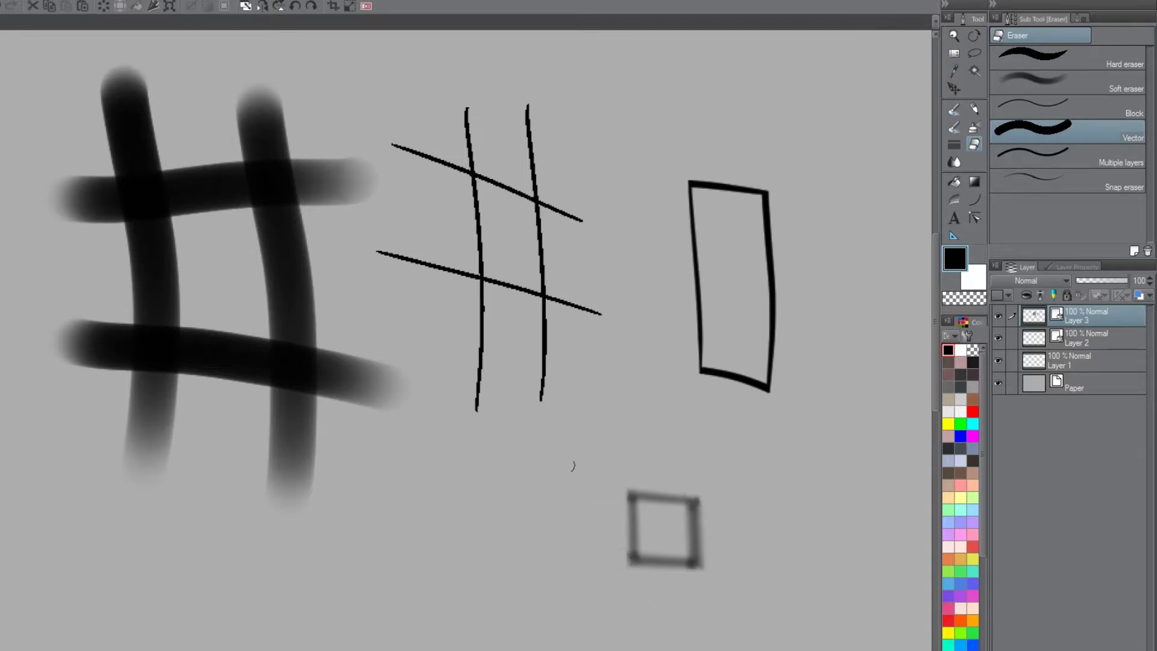
# Trim the overhanging ends of the AnimePen2 grid and start on the thick soft-brush grid with the Vector eraser.
pyautogui.moveTo(492, 344)
pyautogui.mouseDown()
pyautogui.moveTo(439, 175)
pyautogui.moveTo(439, 125)
pyautogui.moveTo(519, 121)
pyautogui.moveTo(559, 207)
pyautogui.mouseUp()
pyautogui.moveTo(565, 300); pyautogui.dragTo(543, 349)
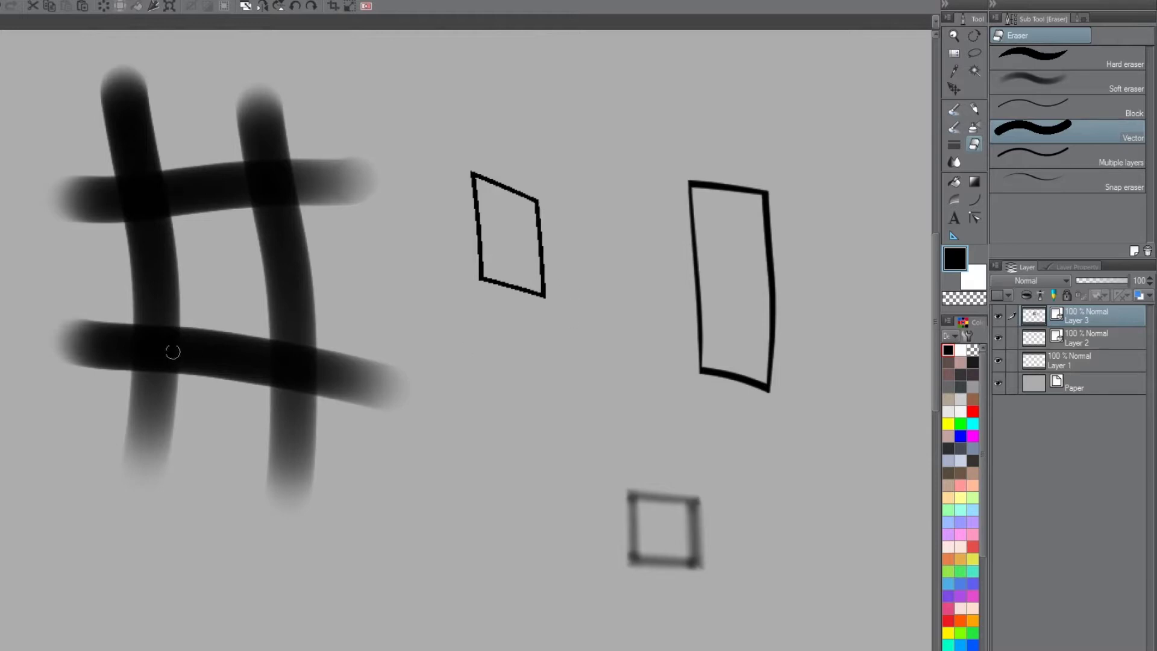
pyautogui.moveTo(96, 378)
pyautogui.mouseDown()
pyautogui.moveTo(91, 142)
pyautogui.moveTo(188, 121)
pyautogui.moveTo(305, 132)
pyautogui.moveTo(349, 446)
pyautogui.moveTo(328, 453)
pyautogui.moveTo(136, 349)
pyautogui.mouseUp()
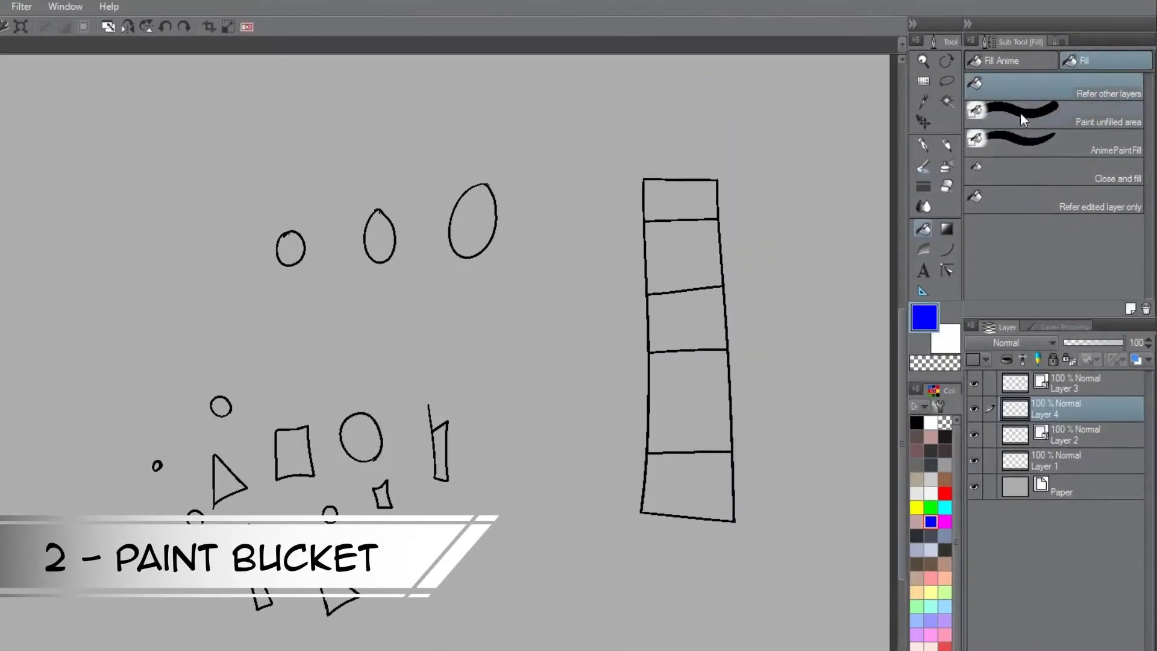
# Fill all five cells of the ladder shape with blue in one pass using Refer other layers, and undo the fill.
pyautogui.click(1018, 187)
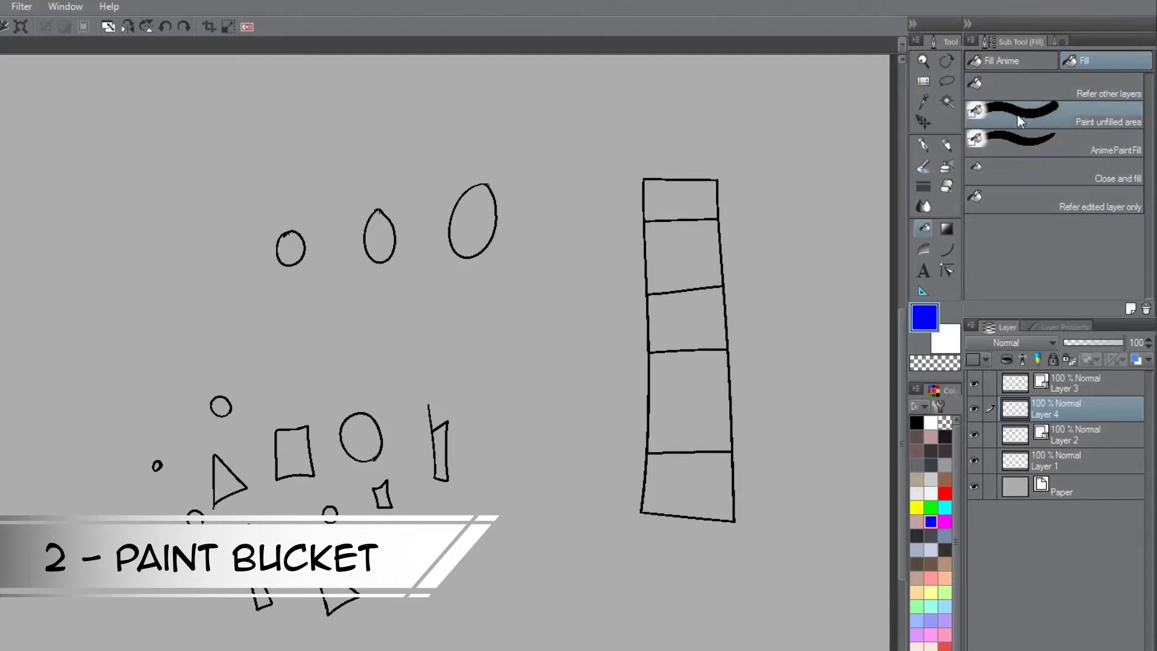
pyautogui.click(1017, 91)
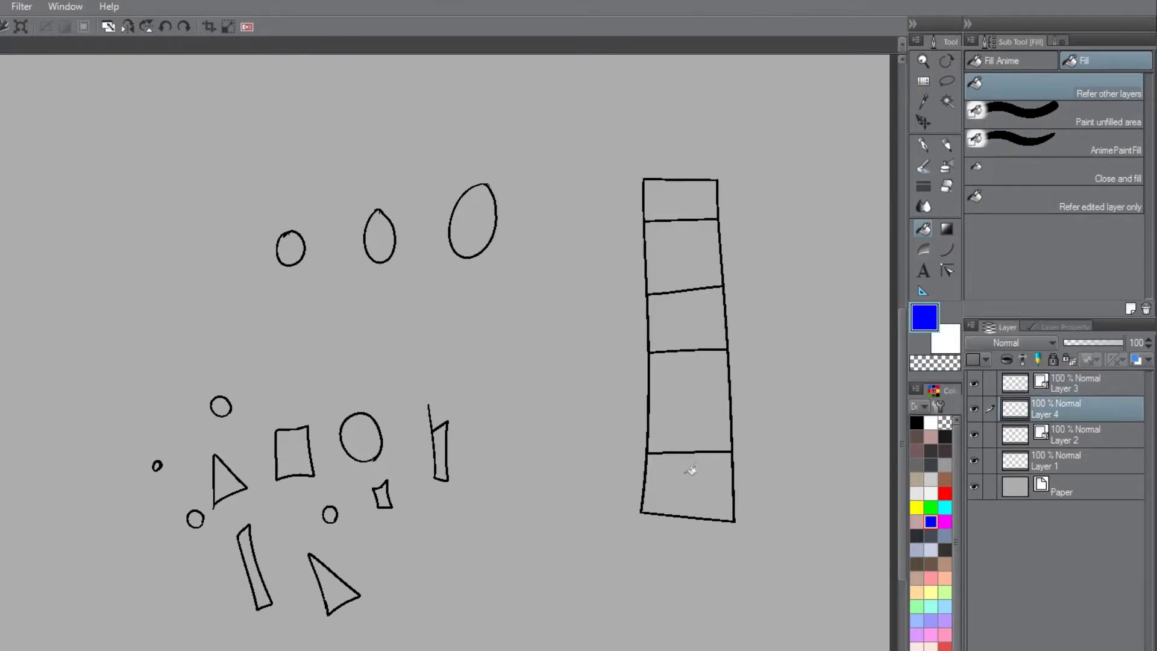
pyautogui.moveTo(691, 469); pyautogui.dragTo(683, 200)
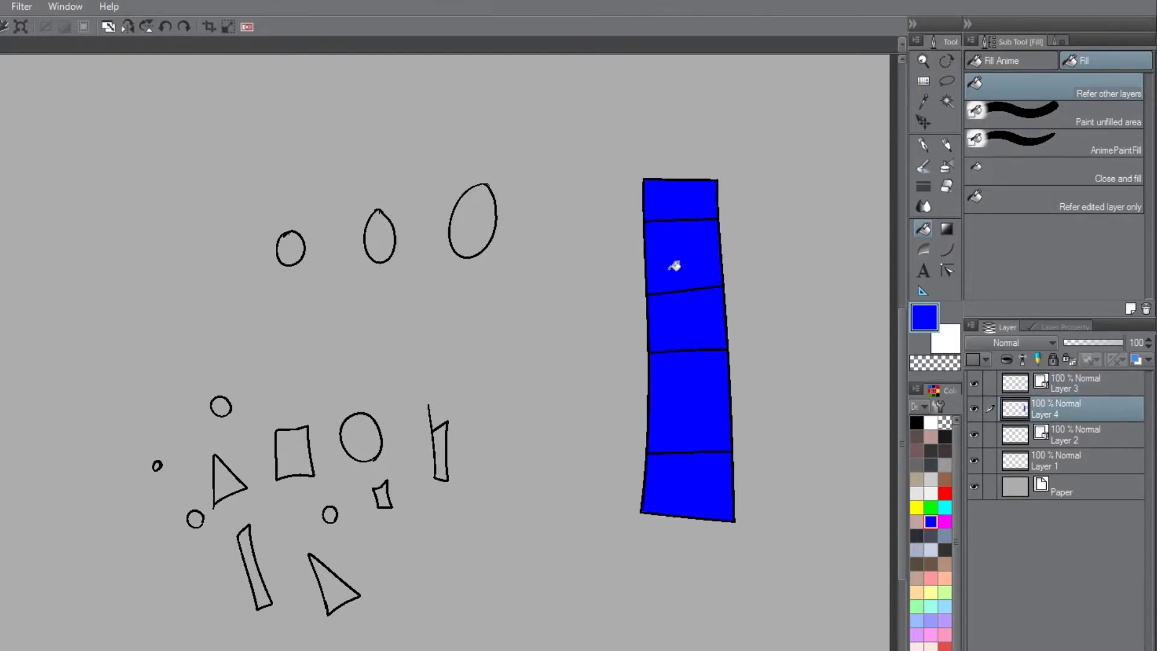
pyautogui.hotkey('ctrl', 'z')
pyautogui.hotkey('ctrl', 'z')
# Check the Refer other layers properties and fill the ladder cells from the top cell downward with blue, undoing each attempt.
pyautogui.click(1057, 40)
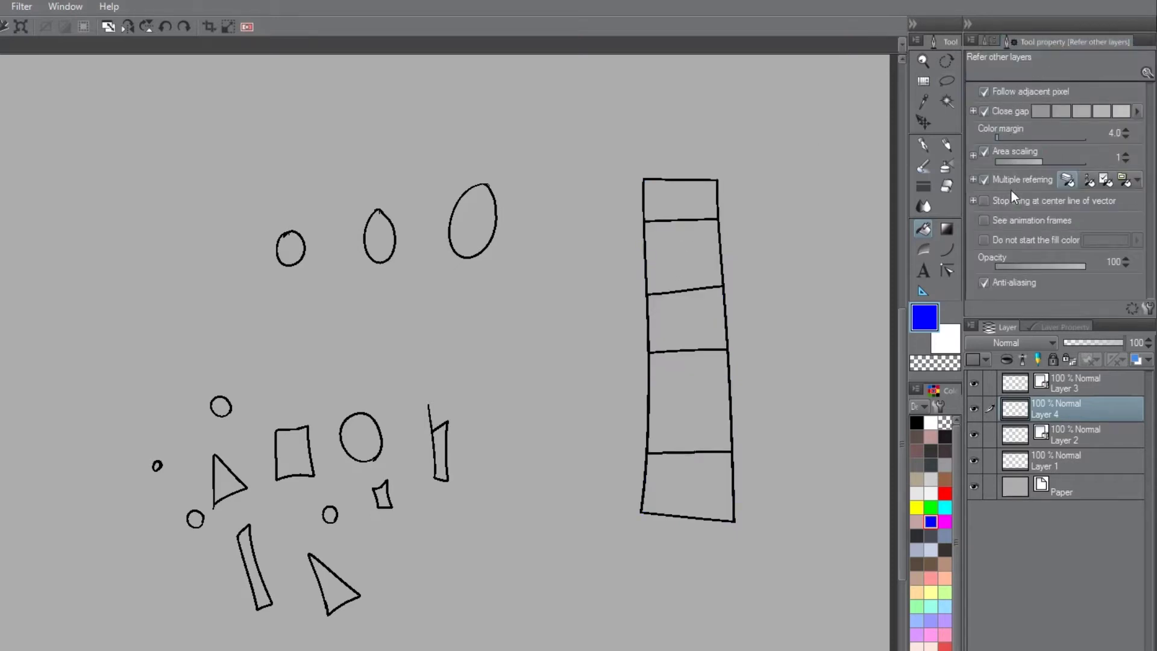
pyautogui.click(988, 40)
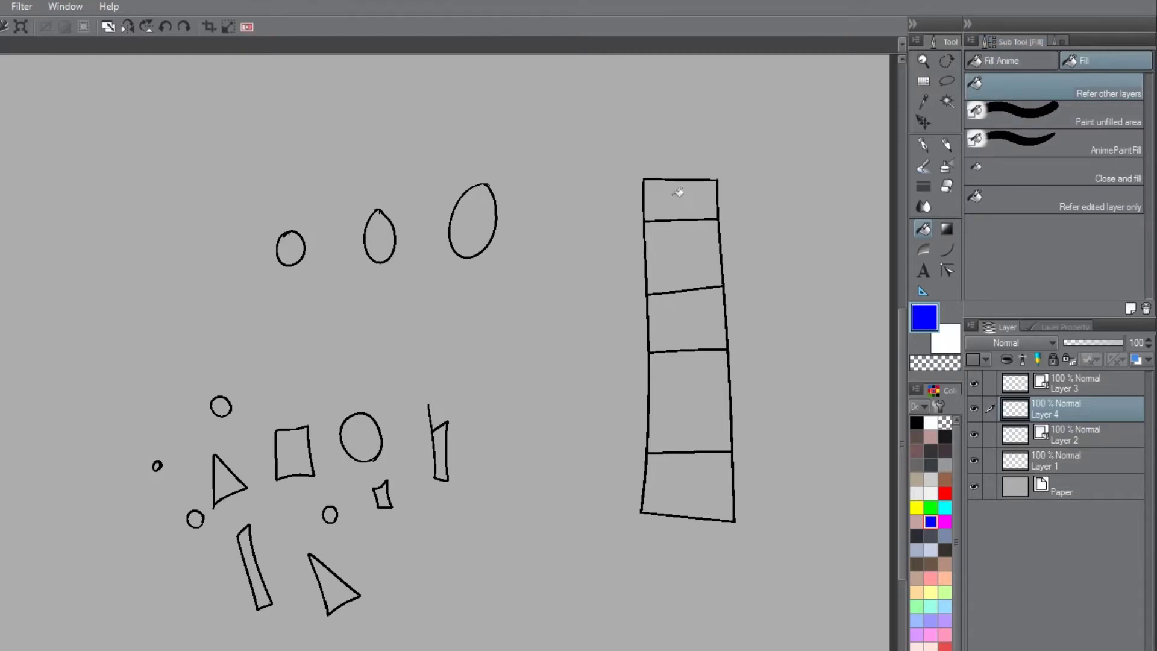
pyautogui.moveTo(677, 192); pyautogui.dragTo(695, 475)
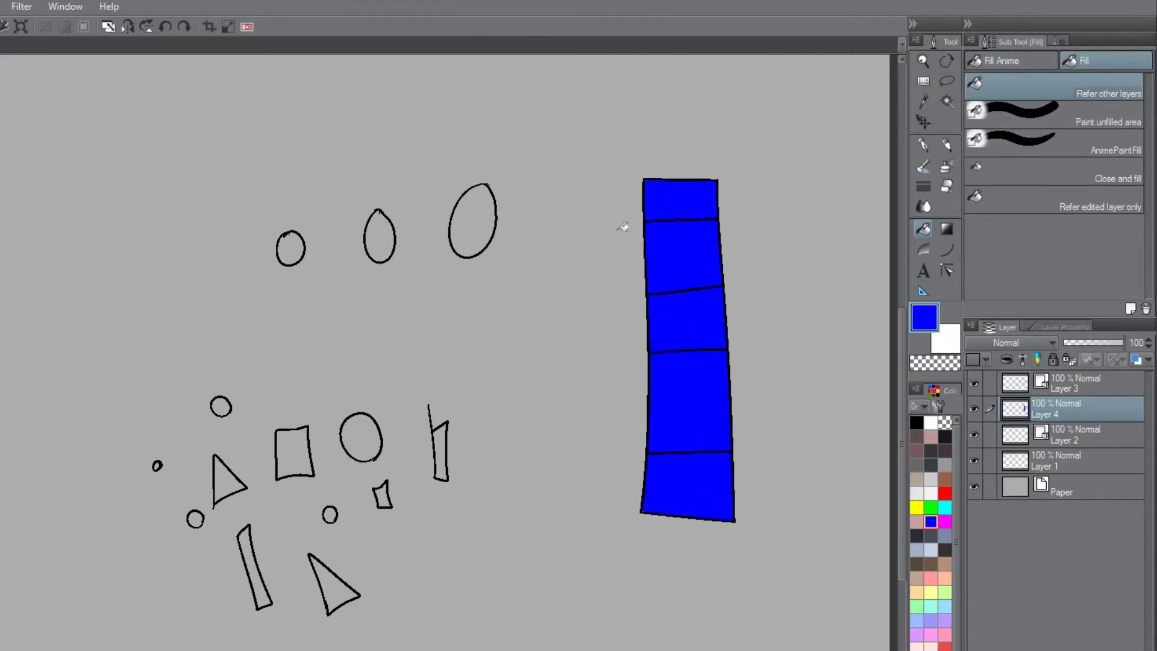
pyautogui.hotkey('ctrl', 'z')
pyautogui.click(674, 193)
pyautogui.hotkey('ctrl', 'z')
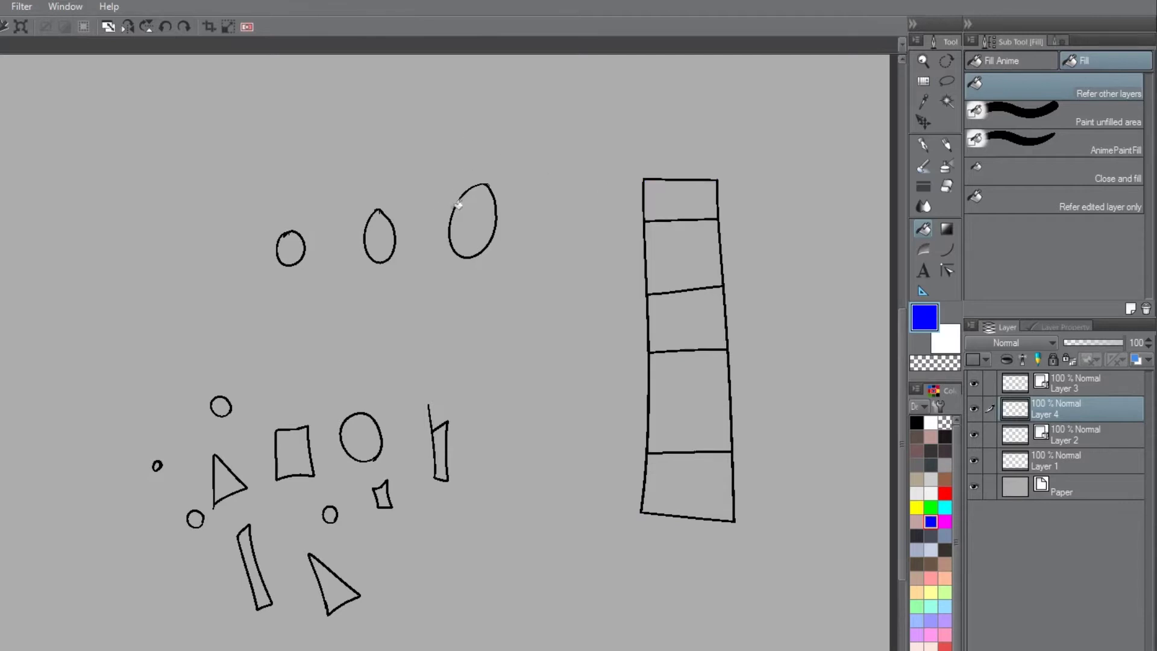
# Fill the three ovals one by one with blue using Refer other layers, and undo the fills.
pyautogui.click(473, 209)
pyautogui.click(428, 215)
pyautogui.hotkey('ctrl', 'z')
pyautogui.click(463, 217)
pyautogui.click(381, 234)
pyautogui.click(294, 244)
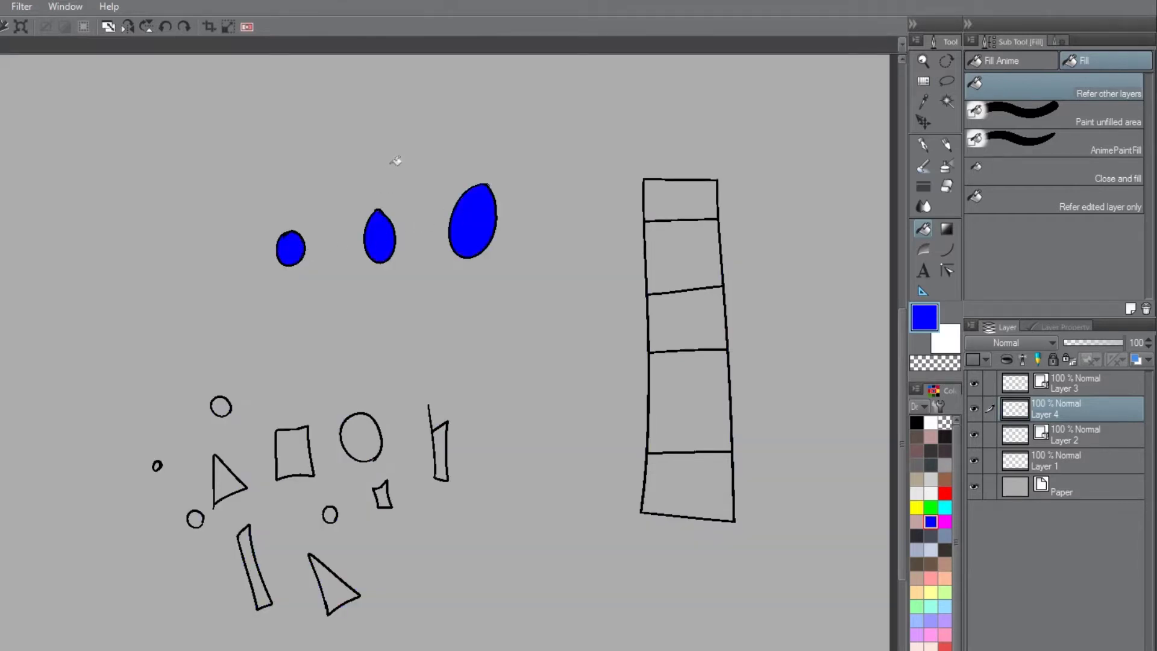
pyautogui.hotkey('ctrl', 'z')
pyautogui.hotkey('ctrl', 'z')
pyautogui.hotkey('ctrl', 'z')
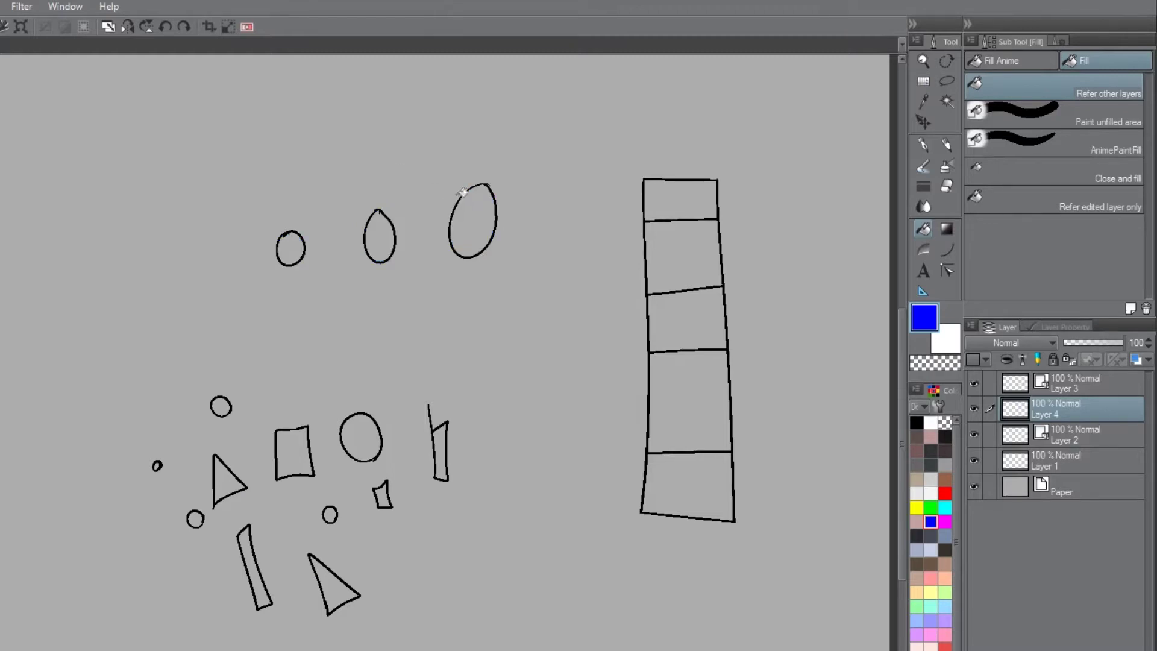
# Fill the three ovals with blue by brushing across them with Paint unfilled area, and undo the fill.
pyautogui.click(1015, 113)
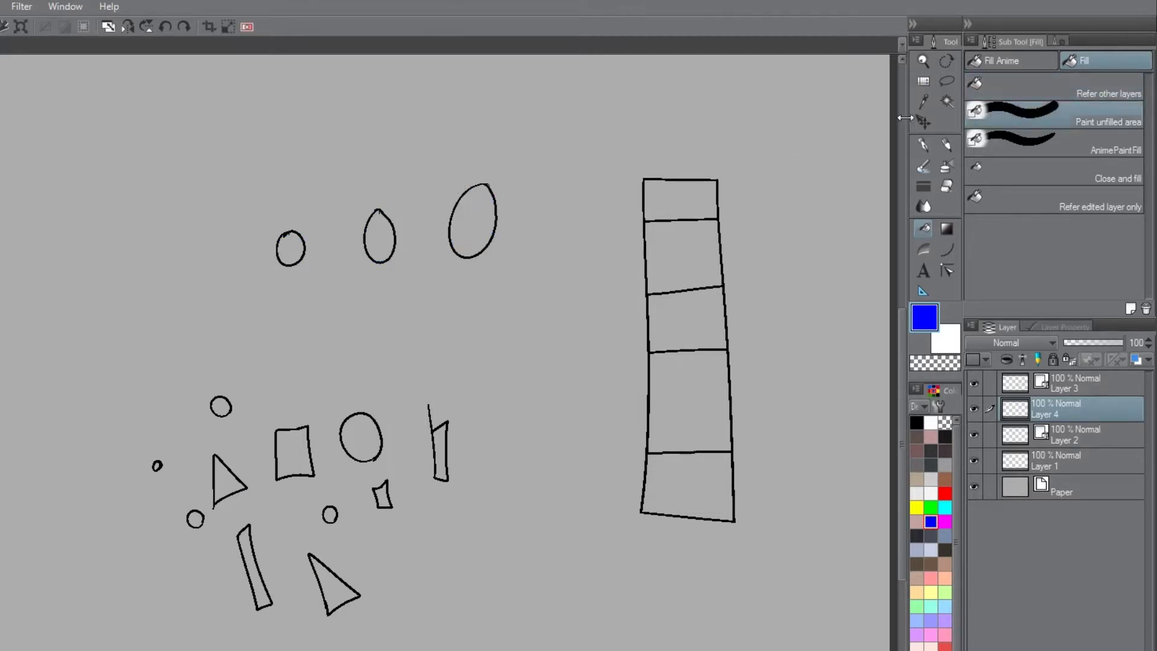
pyautogui.moveTo(518, 241)
pyautogui.mouseDown()
pyautogui.moveTo(334, 216)
pyautogui.moveTo(232, 259)
pyautogui.moveTo(193, 168)
pyautogui.mouseUp()
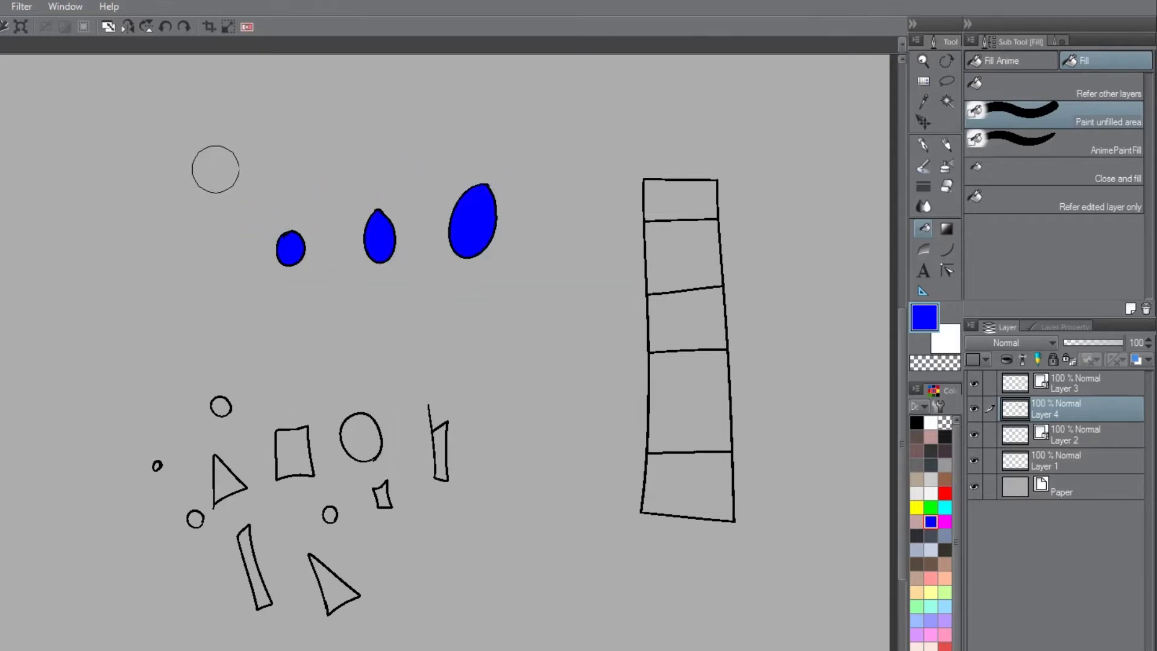
pyautogui.hotkey('ctrl', 'z')
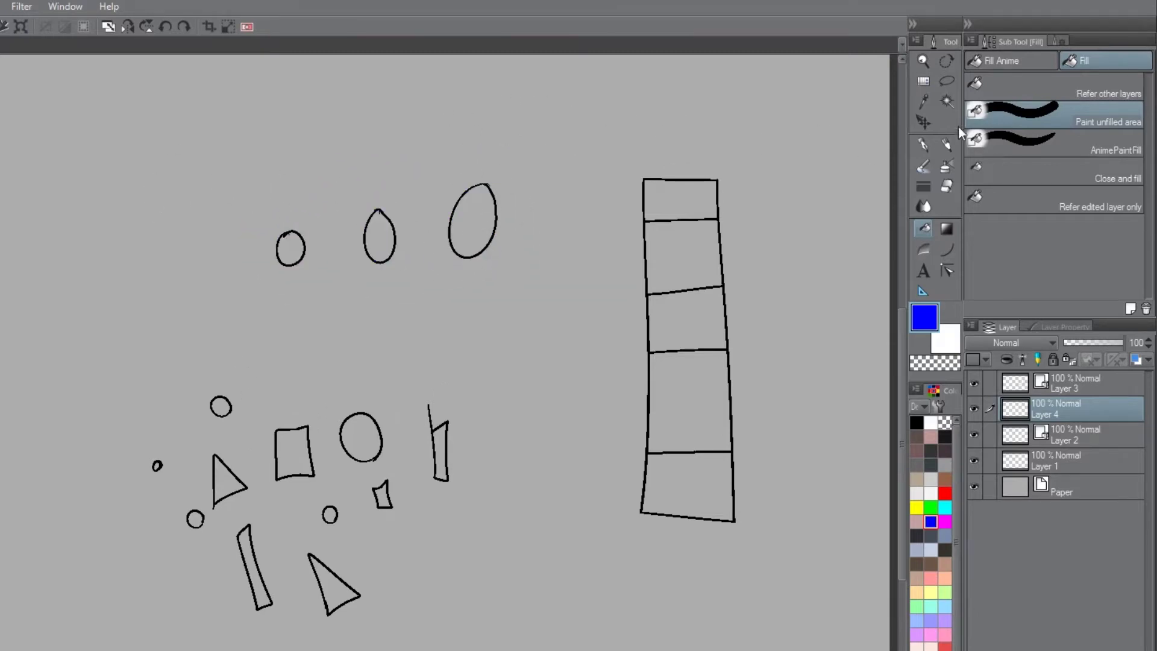
# Try Close and fill around the largest oval and look through its Target color options, keeping Target all colors.
pyautogui.click(1017, 148)
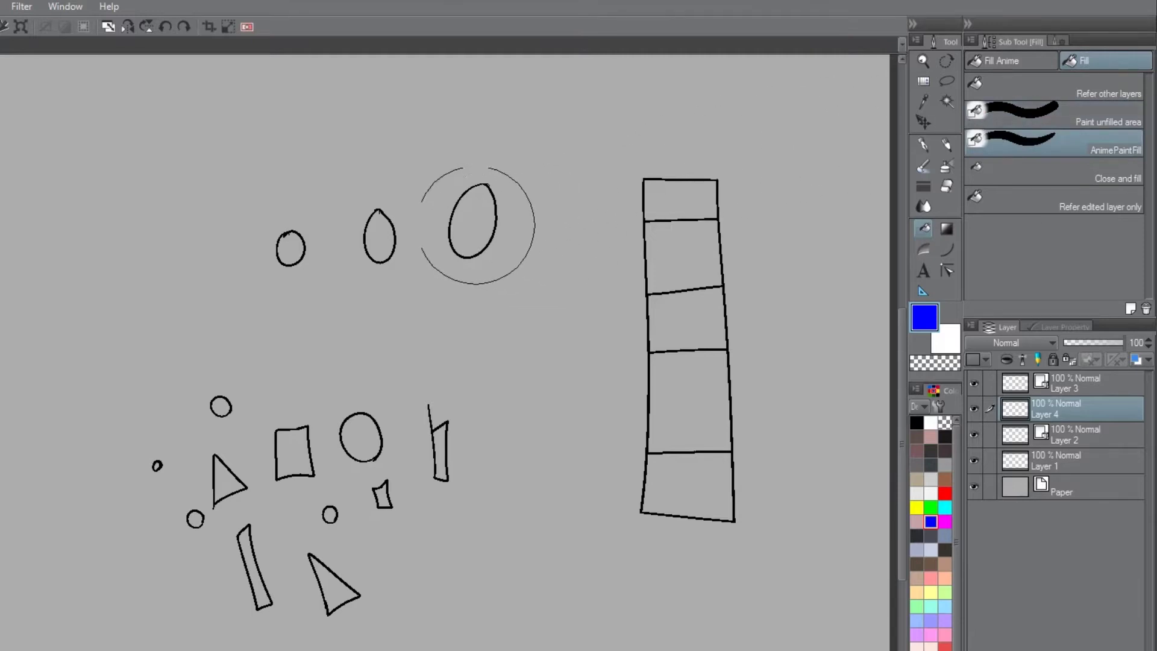
pyautogui.click(1005, 175)
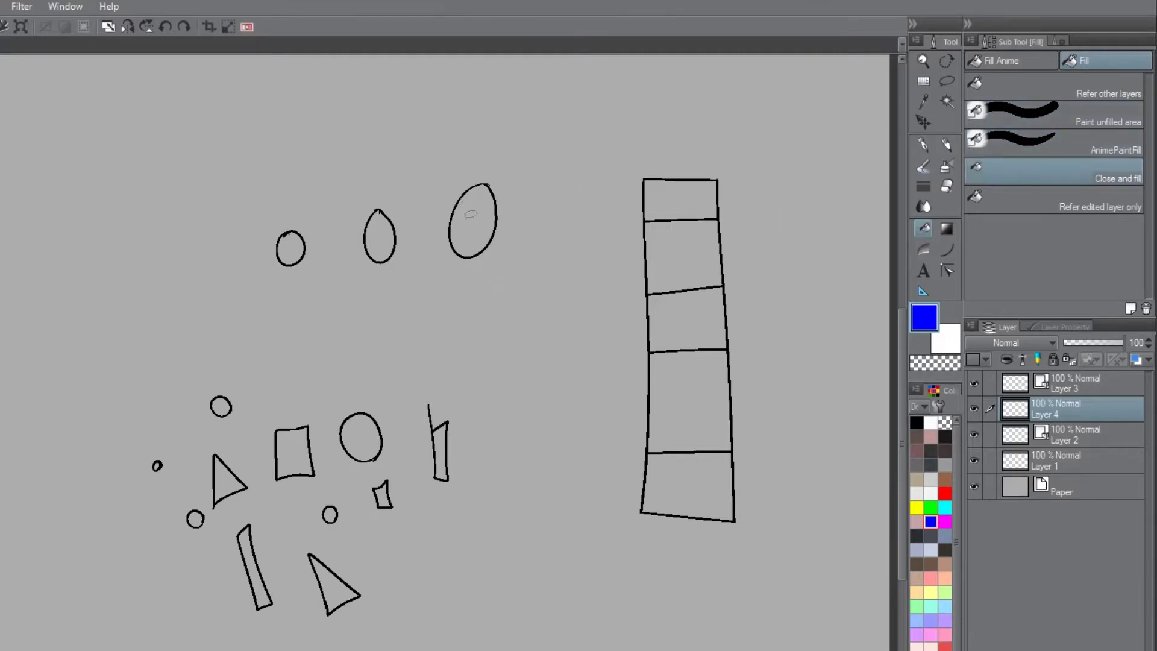
pyautogui.moveTo(488, 147)
pyautogui.mouseDown()
pyautogui.moveTo(468, 301)
pyautogui.moveTo(482, 127)
pyautogui.mouseUp()
pyautogui.click(1058, 40)
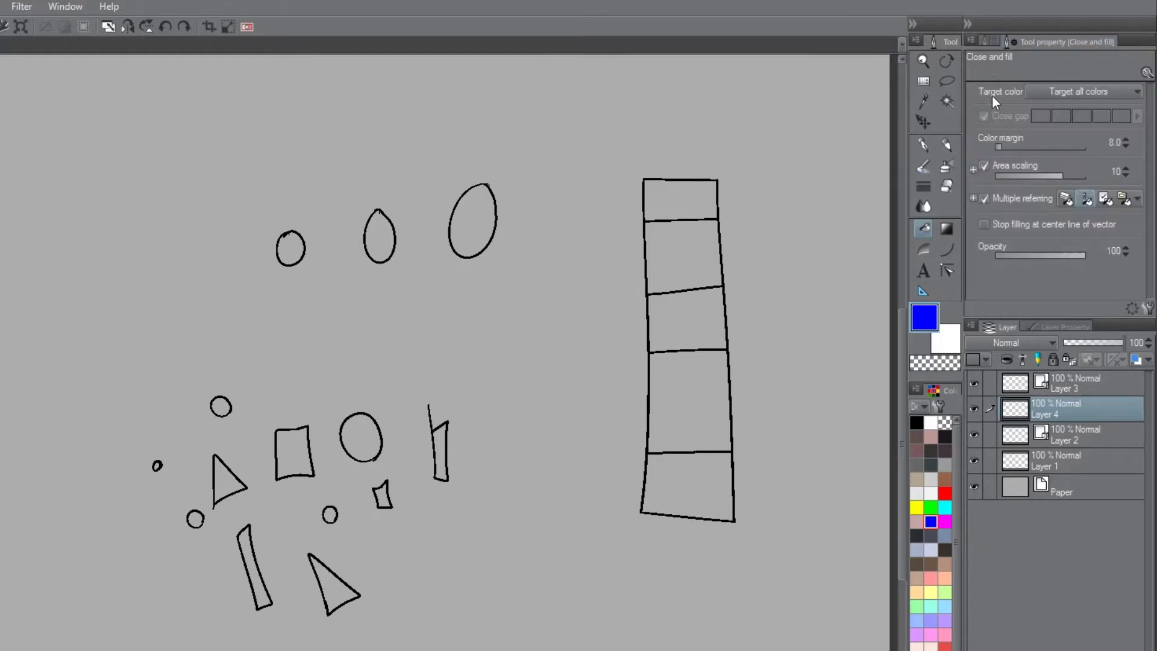
pyautogui.click(1037, 92)
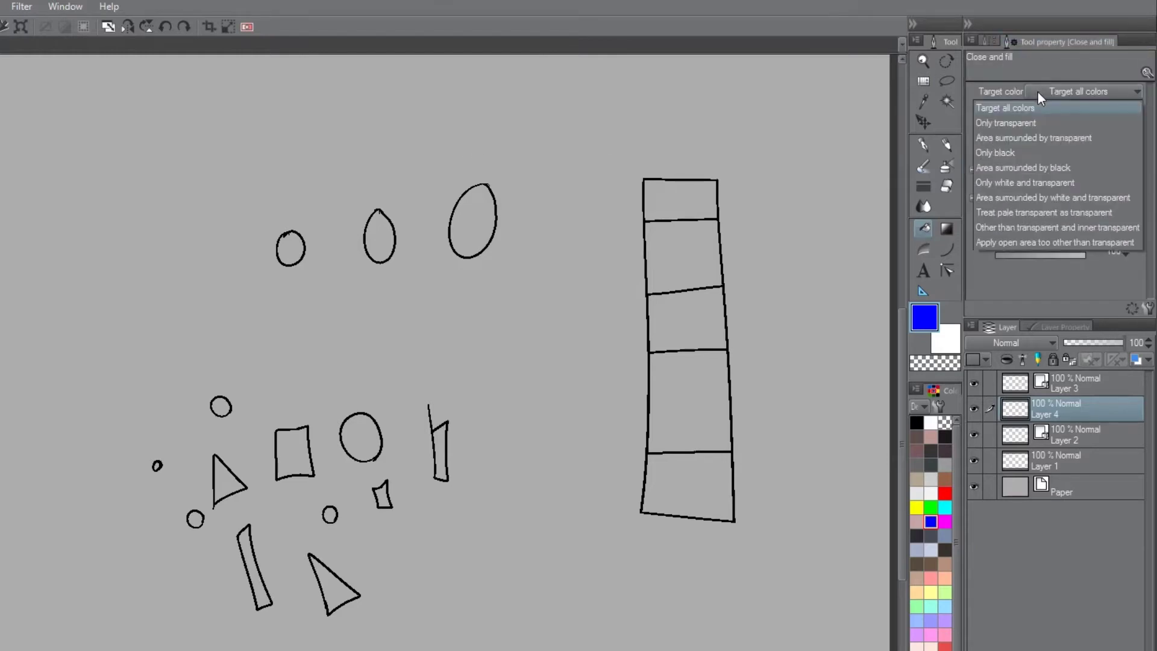
pyautogui.click(1021, 95)
pyautogui.click(985, 41)
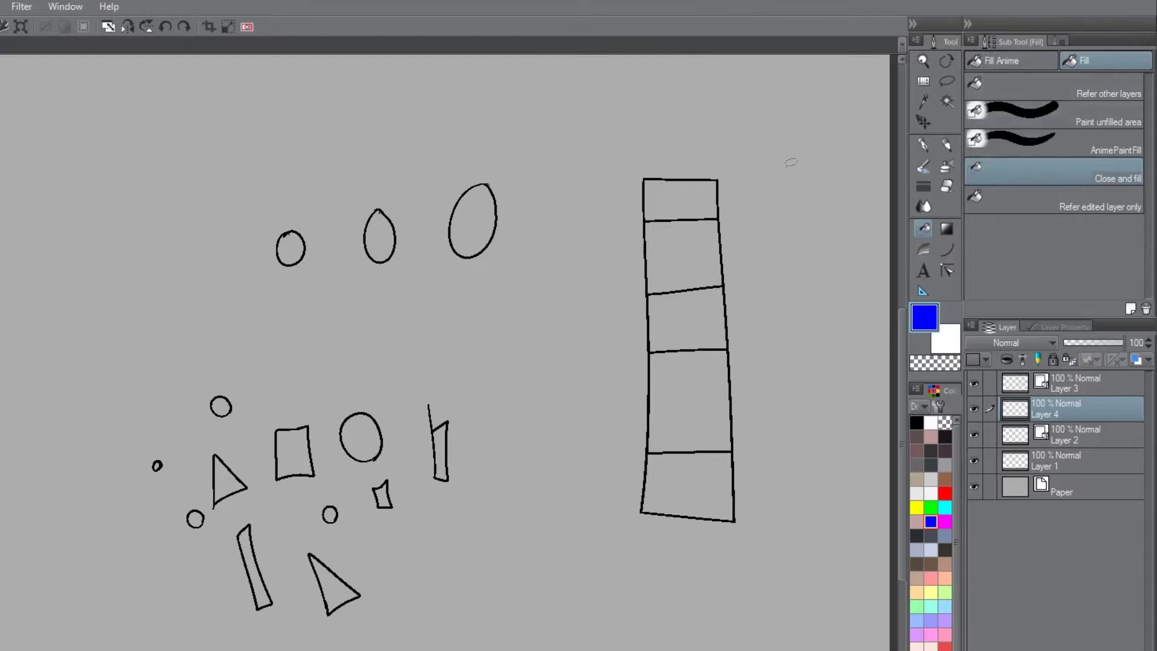
# Try to fill the three ovals by encircling each of them separately with Close and fill.
pyautogui.moveTo(446, 161)
pyautogui.mouseDown()
pyautogui.moveTo(444, 262)
pyautogui.moveTo(482, 152)
pyautogui.mouseUp()
pyautogui.moveTo(367, 182)
pyautogui.mouseDown()
pyautogui.moveTo(413, 238)
pyautogui.moveTo(380, 182)
pyautogui.mouseUp()
pyautogui.moveTo(294, 199)
pyautogui.mouseDown()
pyautogui.moveTo(277, 206)
pyautogui.moveTo(266, 175)
pyautogui.mouseUp()
# Set Multiple referring of Close and fill to all layers, encircle the three ovals to fill them blue, and undo the fill.
pyautogui.click(1055, 41)
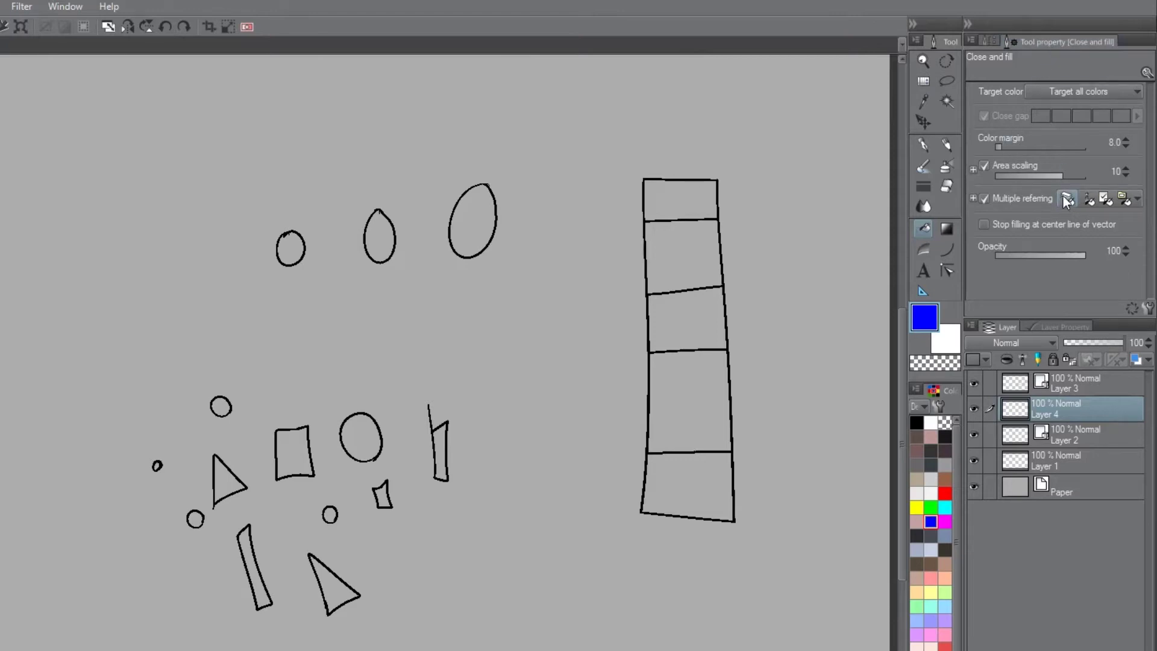
pyautogui.click(986, 41)
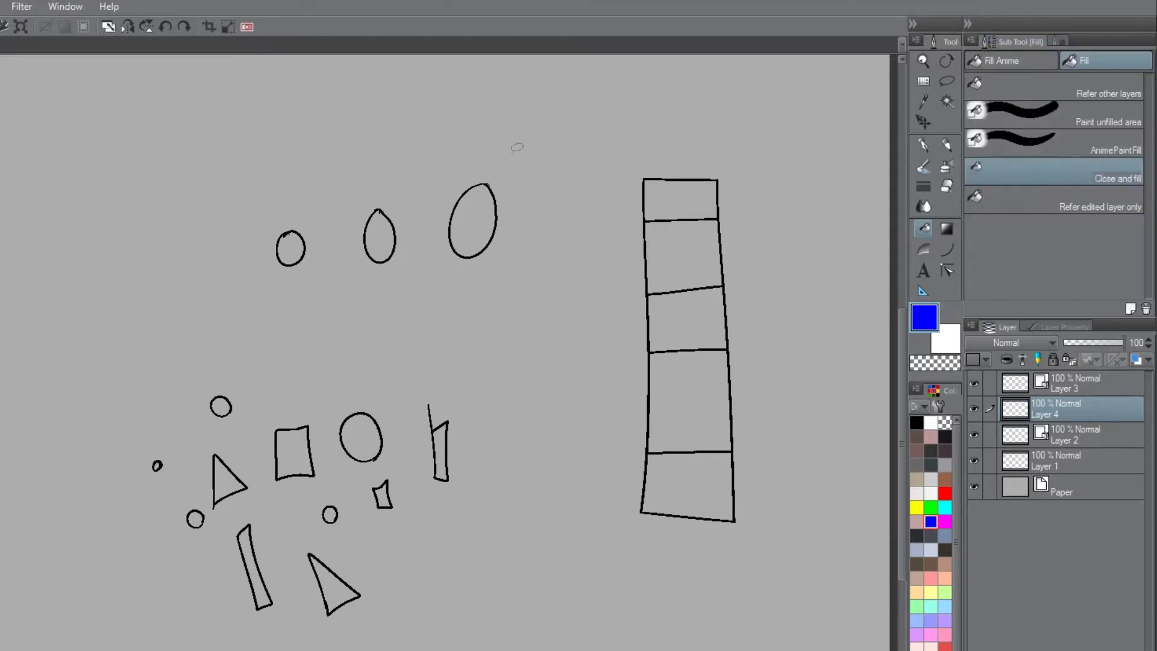
pyautogui.moveTo(535, 150)
pyautogui.mouseDown()
pyautogui.moveTo(431, 198)
pyautogui.moveTo(491, 137)
pyautogui.moveTo(333, 160)
pyautogui.moveTo(476, 299)
pyautogui.moveTo(508, 141)
pyautogui.mouseUp()
pyautogui.hotkey('ctrl', 'z')
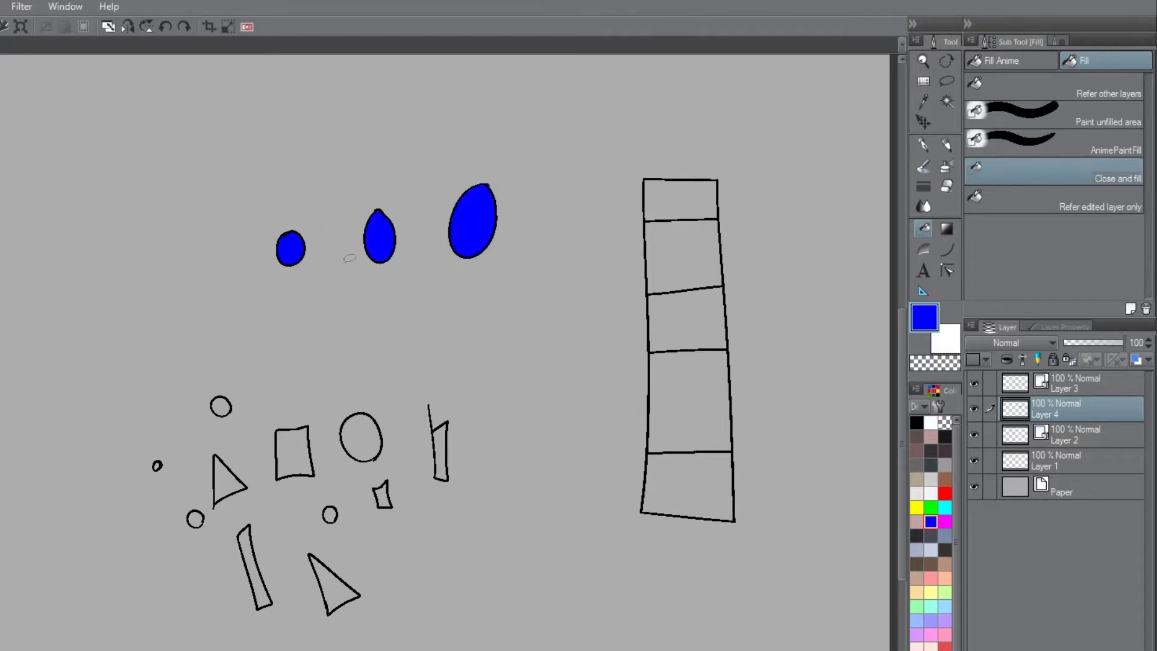
pyautogui.hotkey('ctrl', 'z')
# Fill the scattered small shapes and the ovals with blue by encircling them with Close and fill.
pyautogui.moveTo(467, 362)
pyautogui.mouseDown()
pyautogui.moveTo(54, 443)
pyautogui.moveTo(508, 540)
pyautogui.moveTo(479, 364)
pyautogui.mouseUp()
pyautogui.hotkey('ctrl', 'z')
pyautogui.moveTo(454, 103)
pyautogui.mouseDown()
pyautogui.moveTo(207, 175)
pyautogui.moveTo(313, 649)
pyautogui.moveTo(642, 98)
pyautogui.moveTo(434, 104)
pyautogui.mouseUp()
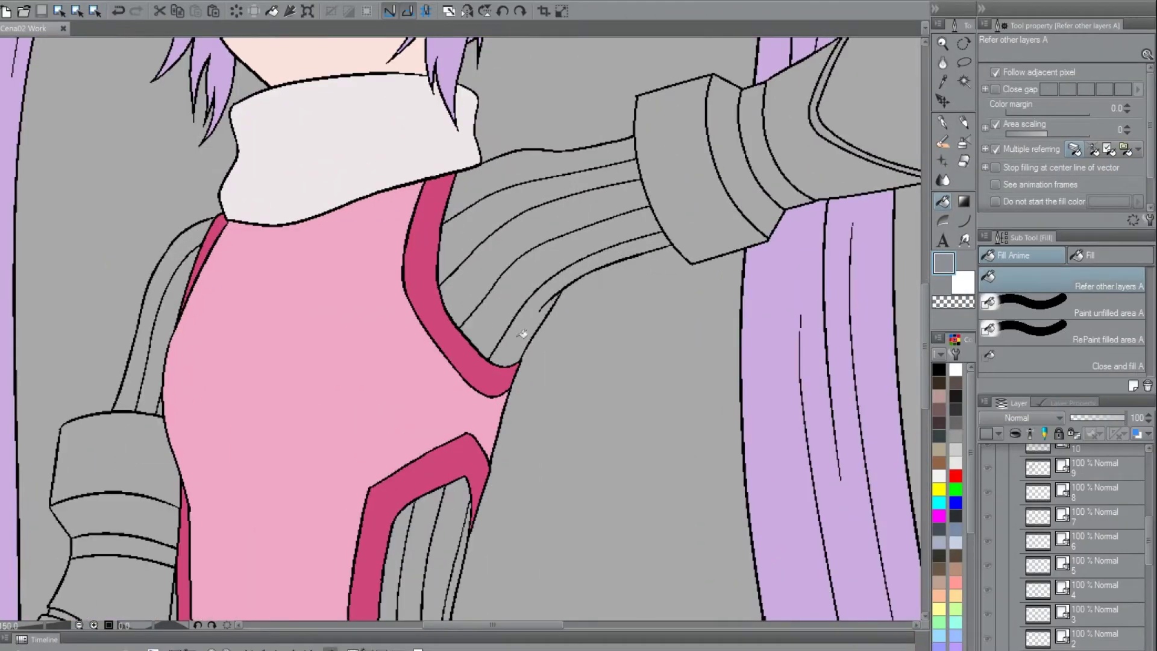
# Fill the raised arm's striped sleeve with grey and cover the gaps near the armpit with Paint unfilled area A.
pyautogui.moveTo(523, 334)
pyautogui.mouseDown()
pyautogui.moveTo(495, 302)
pyautogui.moveTo(477, 235)
pyautogui.moveTo(486, 183)
pyautogui.moveTo(491, 224)
pyautogui.mouseUp()
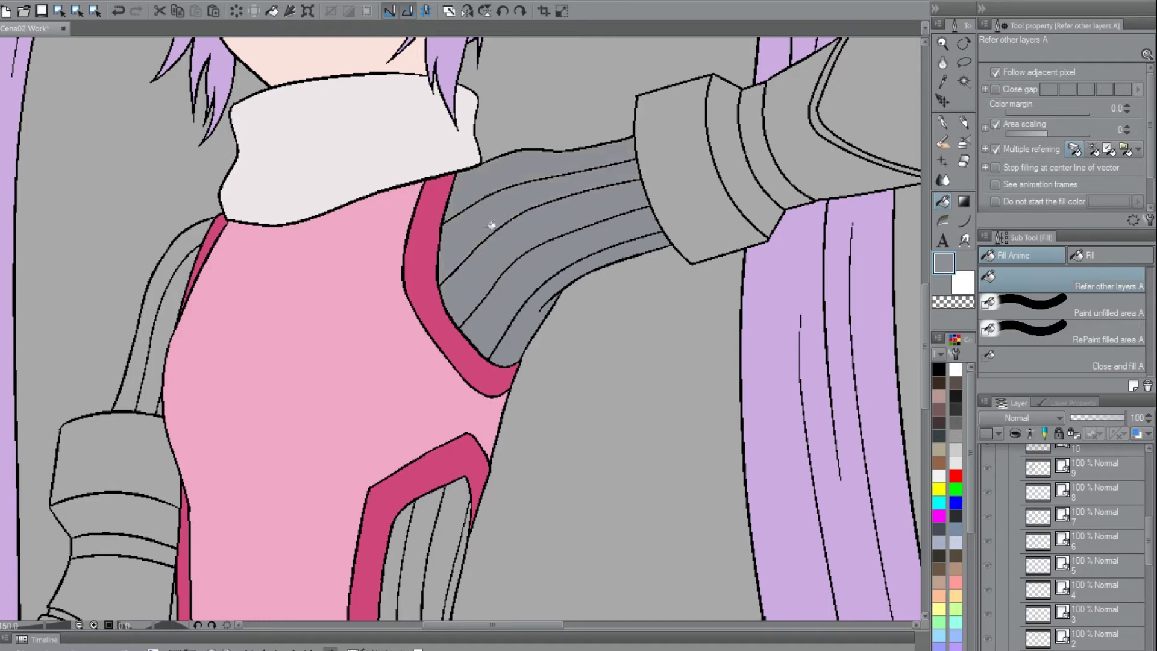
pyautogui.click(1010, 312)
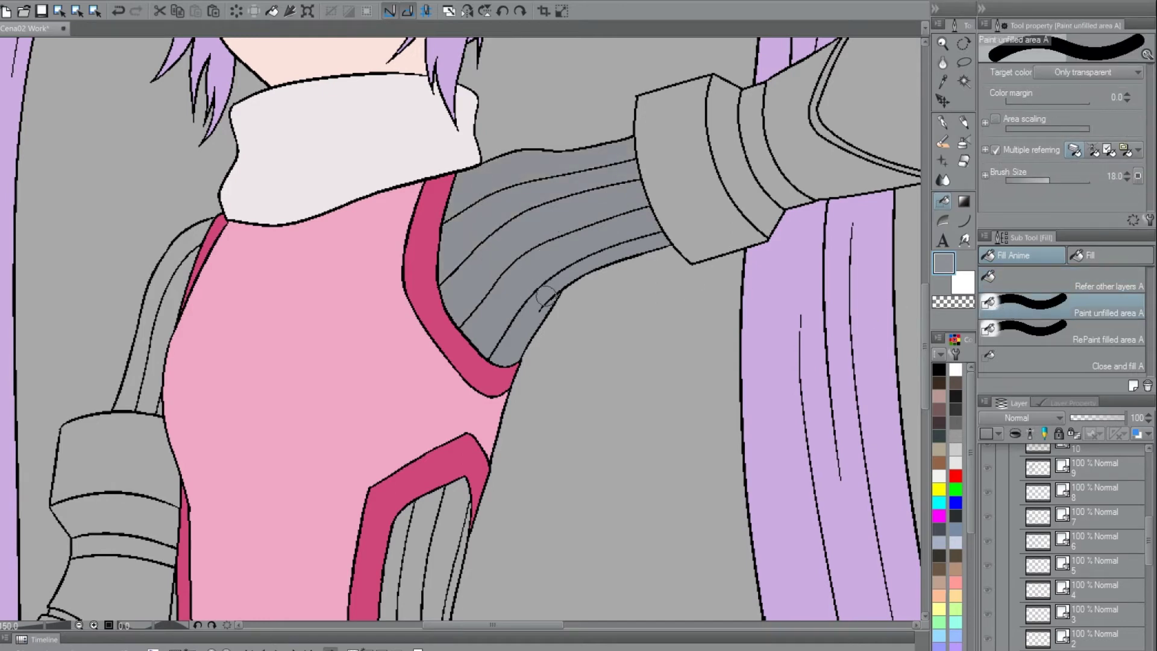
pyautogui.moveTo(546, 317); pyautogui.dragTo(570, 270)
# Fill the lowered arm's striped sleeve with the same grey and cover the unfilled gap at the shoulder.
pyautogui.moveTo(269, 246); pyautogui.dragTo(428, 225)
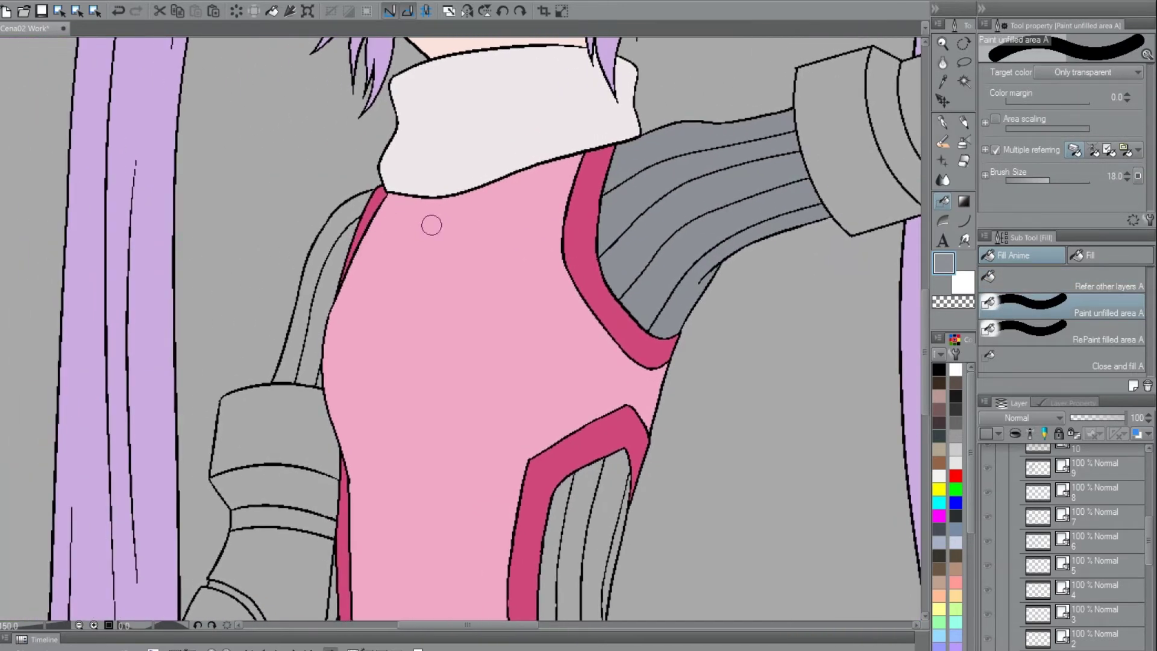
pyautogui.press('g')
pyautogui.moveTo(301, 319); pyautogui.dragTo(324, 346)
pyautogui.press('g')
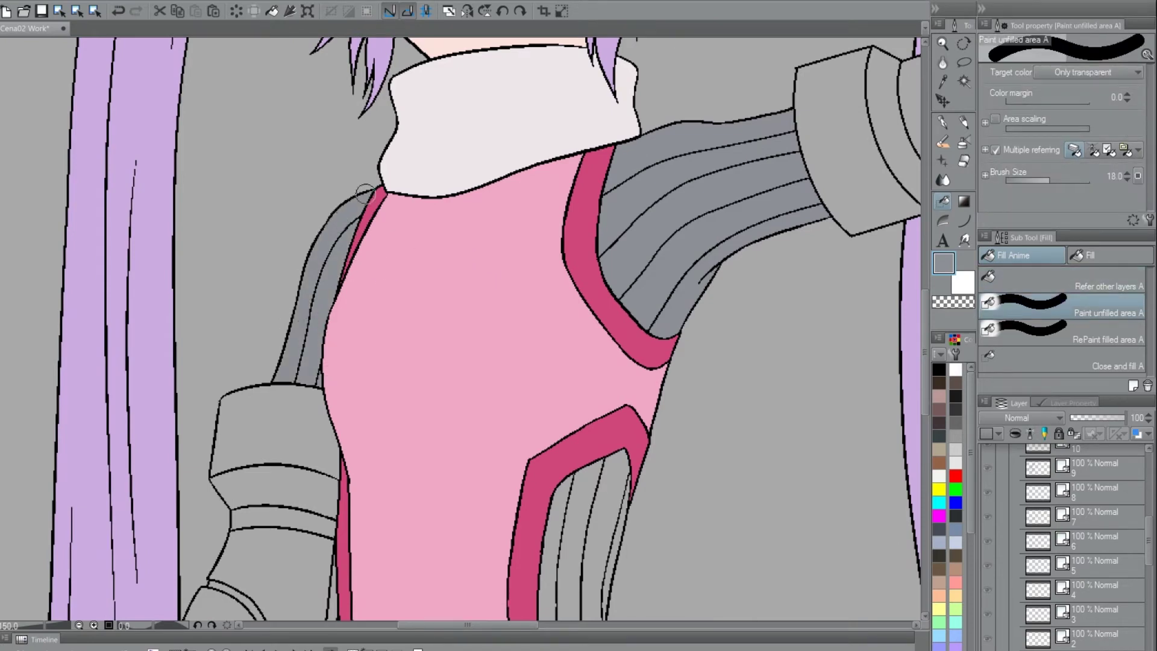
pyautogui.moveTo(365, 193); pyautogui.dragTo(368, 180)
# Fill the striped side panel above the belt with the same grey.
pyautogui.moveTo(391, 365); pyautogui.dragTo(319, 186)
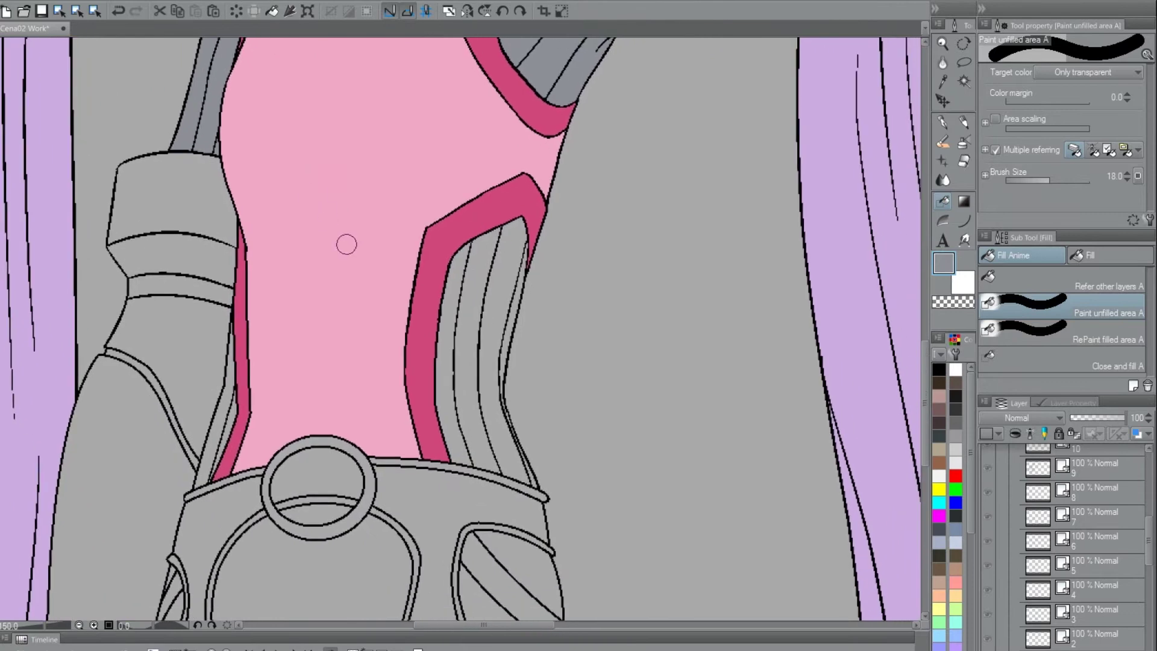
pyautogui.press(',')
pyautogui.moveTo(453, 345)
pyautogui.mouseDown()
pyautogui.moveTo(496, 335)
pyautogui.moveTo(506, 416)
pyautogui.moveTo(535, 482)
pyautogui.mouseUp()
pyautogui.click(511, 332)
pyautogui.press('.')
# Fill the narrow side strips between the lowered arm and the pink bodice with grey, including the leftover gaps near the belt.
pyautogui.moveTo(196, 381); pyautogui.dragTo(339, 286)
pyautogui.click(377, 336)
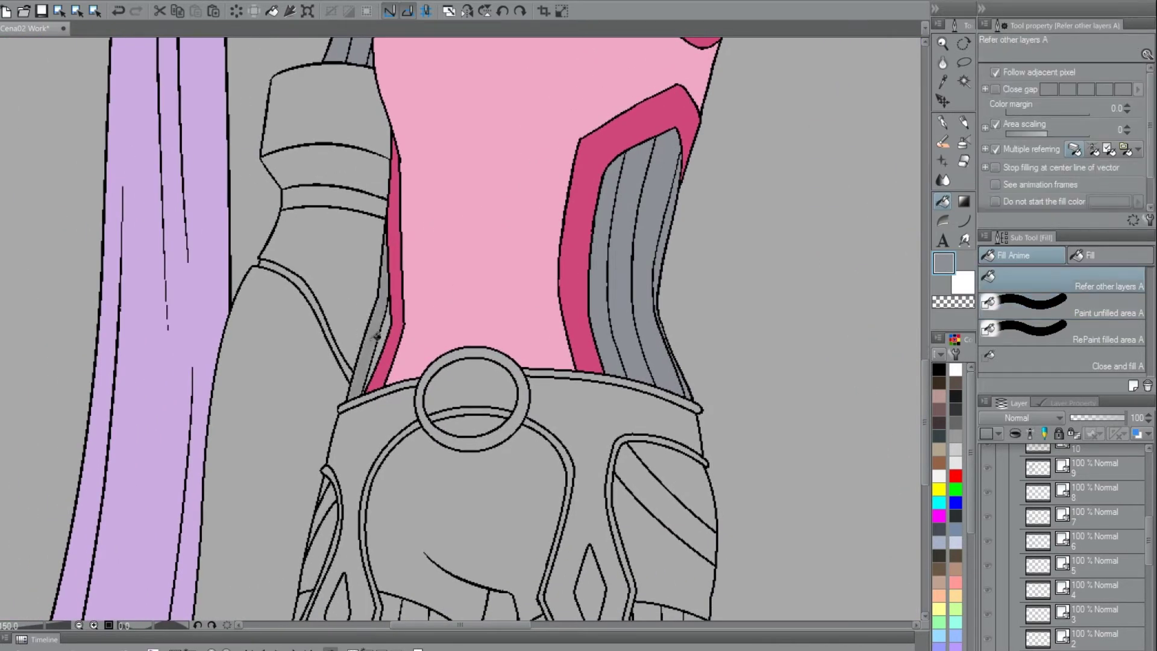
pyautogui.click(388, 330)
pyautogui.hotkey('ctrl', 'z')
pyautogui.hotkey('ctrl', 'z')
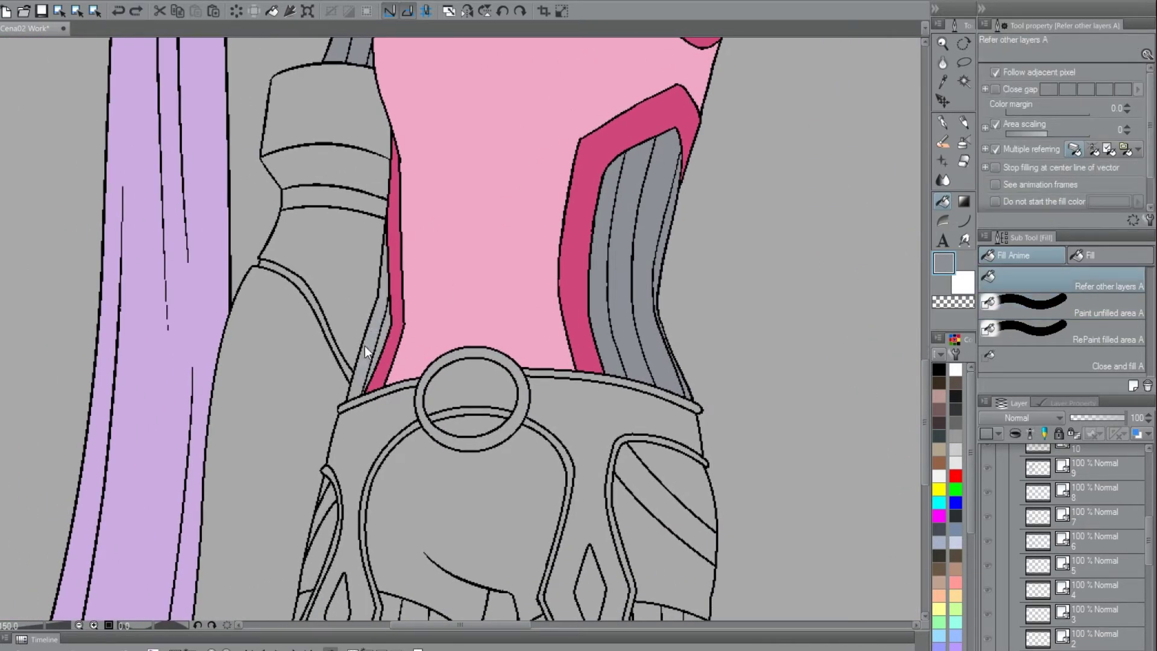
pyautogui.click(376, 337)
pyautogui.click(388, 331)
pyautogui.press('.')
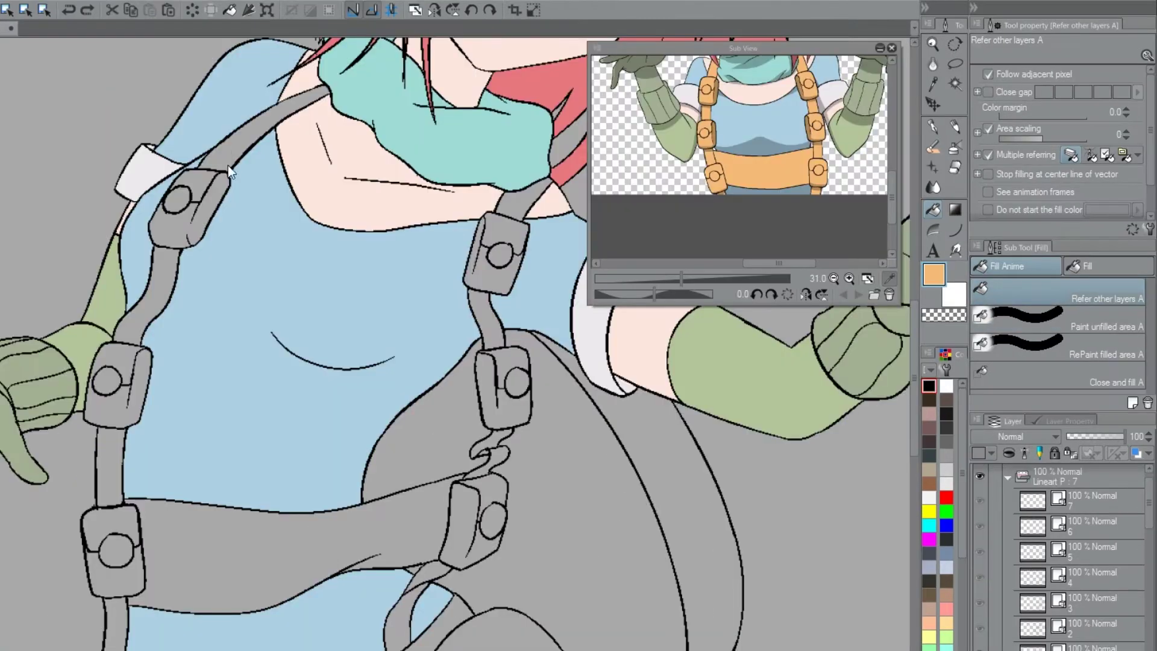
# Fill the shoulder strap beside the blue sleeve with orange, including its two upper buckles and the strap sections below them.
pyautogui.click(232, 154)
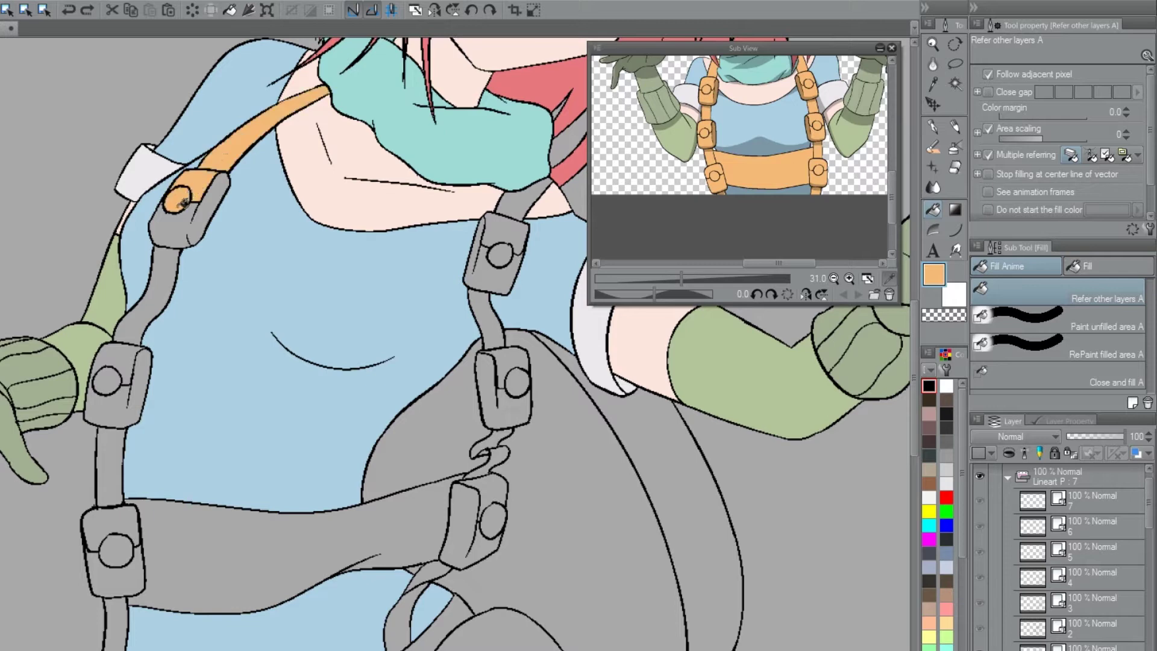
pyautogui.click(181, 205)
pyautogui.click(168, 248)
pyautogui.click(128, 365)
pyautogui.click(115, 385)
pyautogui.click(109, 466)
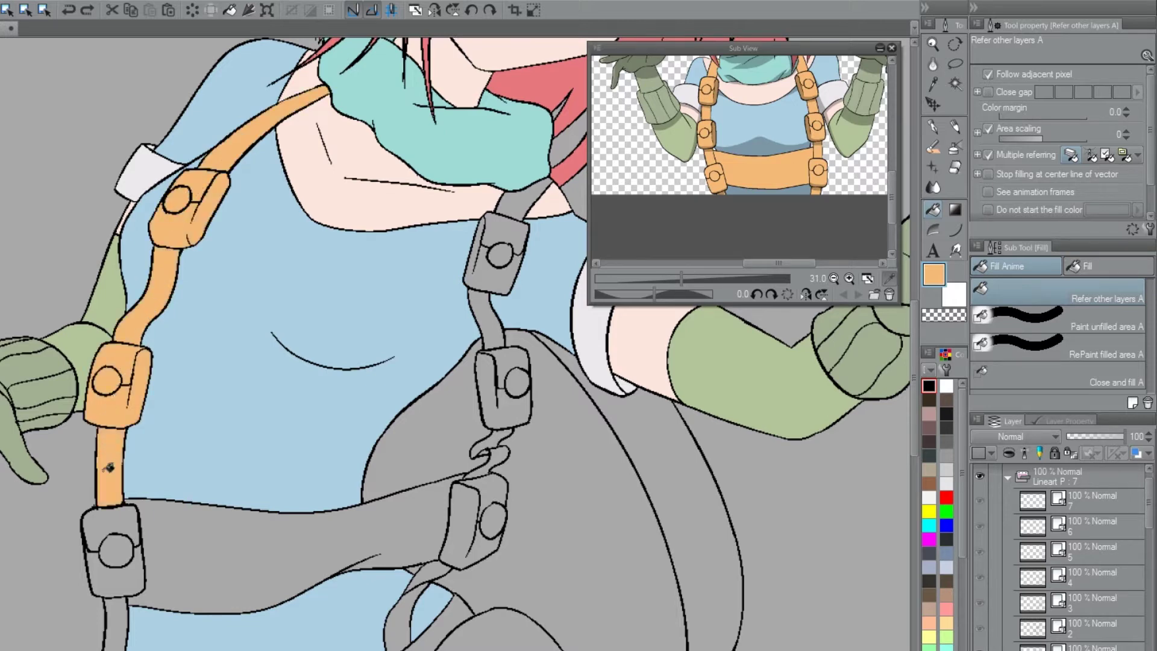
# Fill the lowest buckle of that strap, the section beneath it and the wide waist belt with orange.
pyautogui.click(116, 511)
pyautogui.click(122, 550)
pyautogui.click(121, 583)
pyautogui.click(118, 602)
pyautogui.click(268, 541)
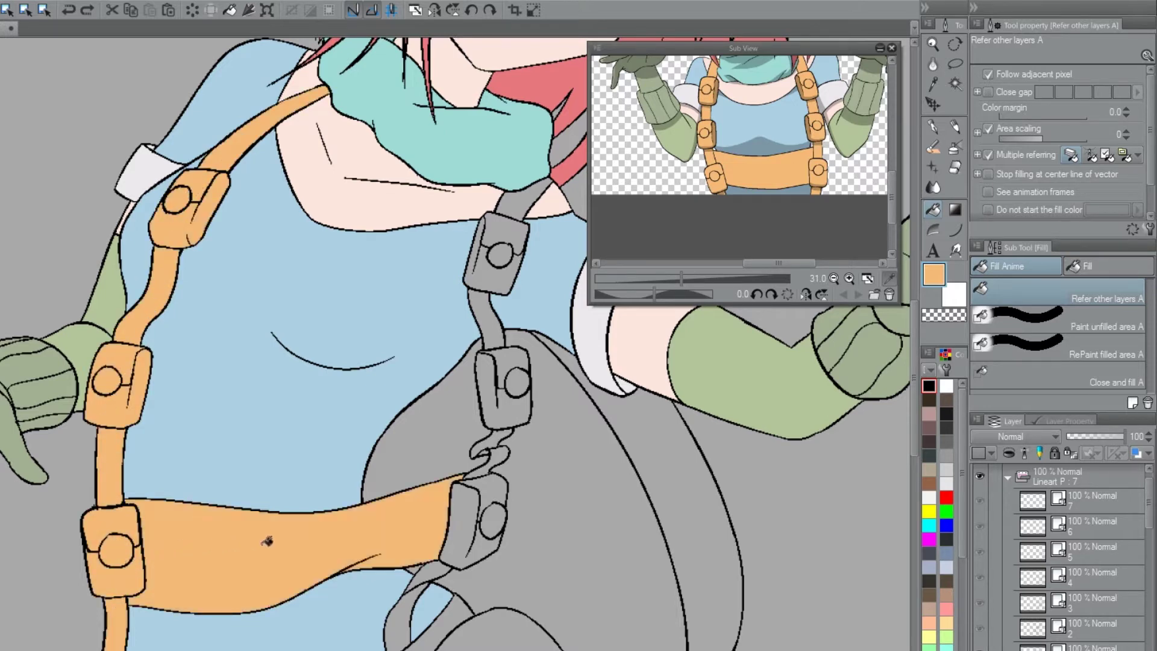
# Fill the other shoulder strap from the scarf down with orange, including its two upper buckles.
pyautogui.click(521, 198)
pyautogui.click(511, 232)
pyautogui.click(498, 265)
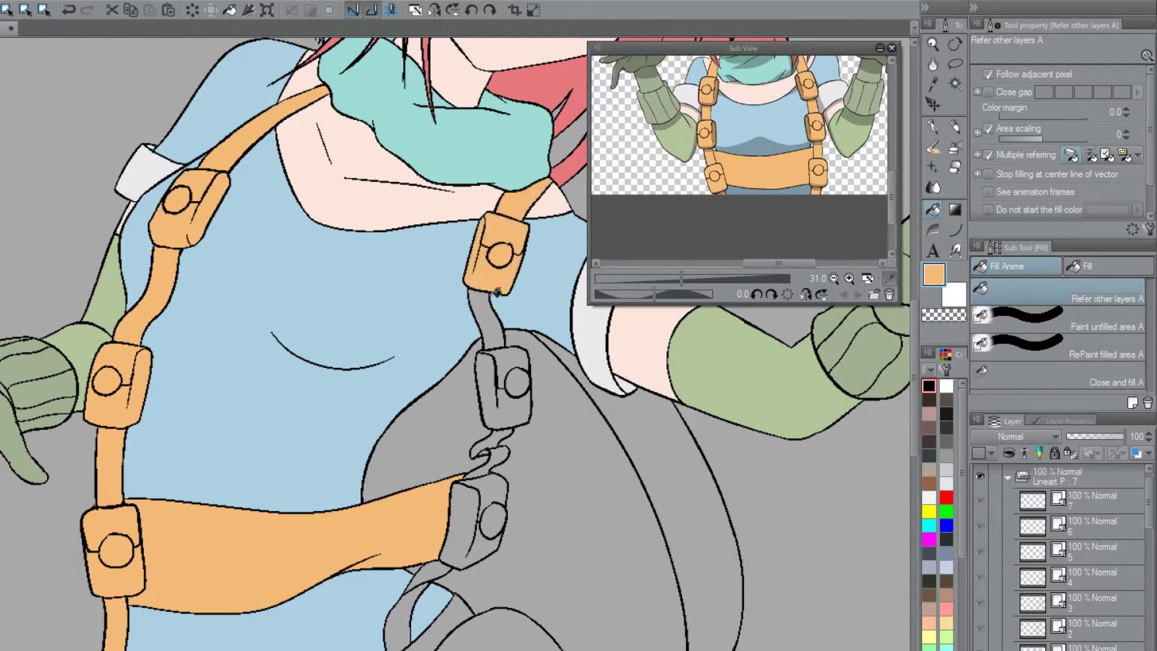
pyautogui.click(492, 302)
pyautogui.click(501, 379)
pyautogui.click(517, 381)
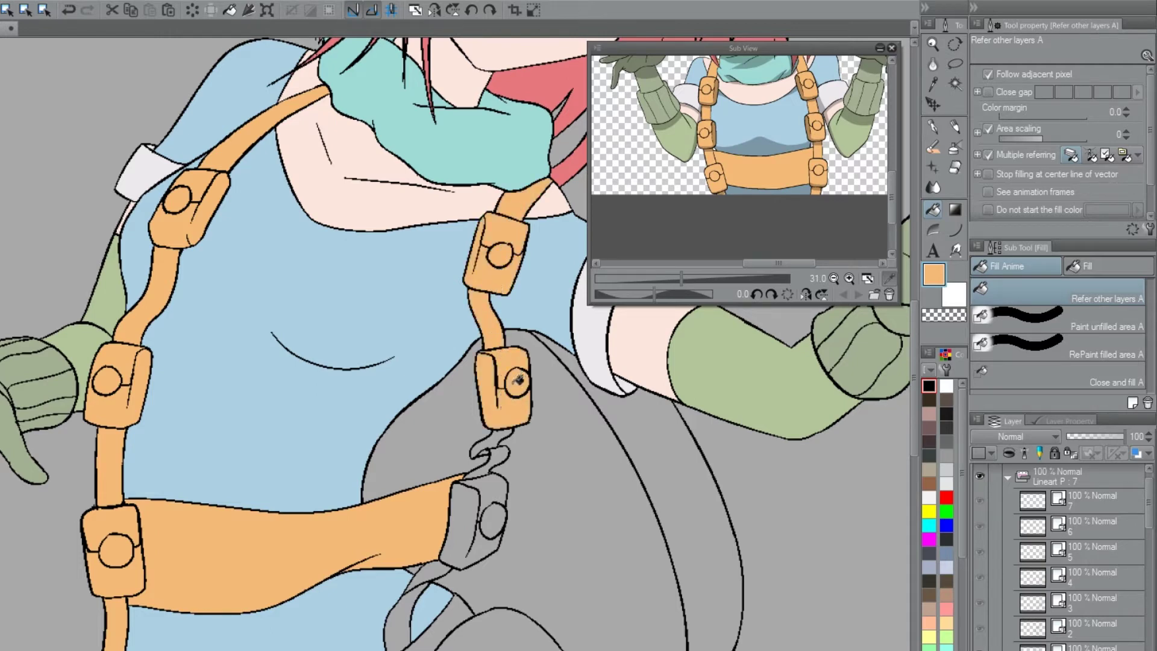
# Fill the twisted strap sections above the waist belt, the lowest buckle and its round stud with orange.
pyautogui.click(498, 436)
pyautogui.click(486, 465)
pyautogui.click(481, 514)
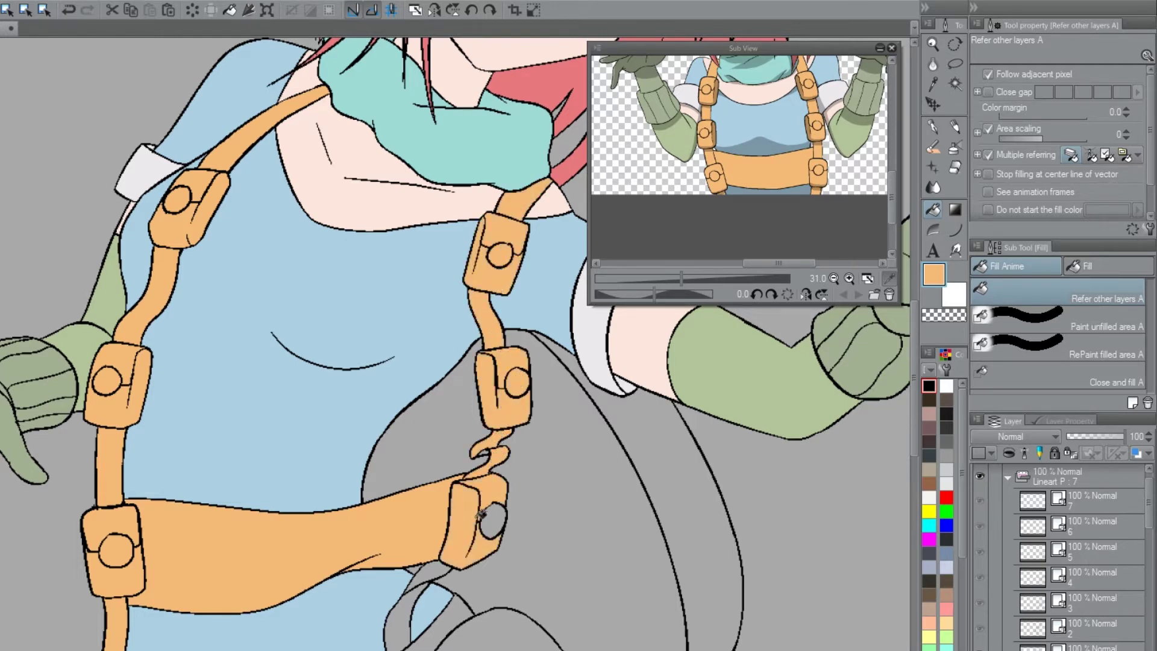
pyautogui.click(498, 509)
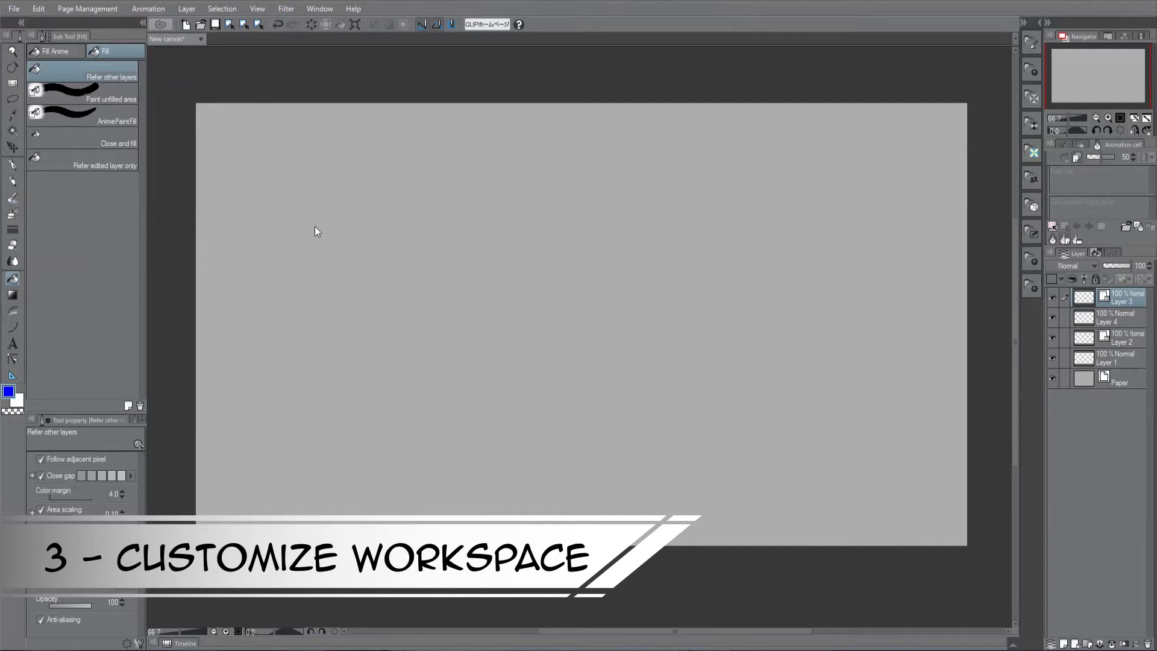
# Switch to the saved animation workspace.
pyautogui.click(320, 8)
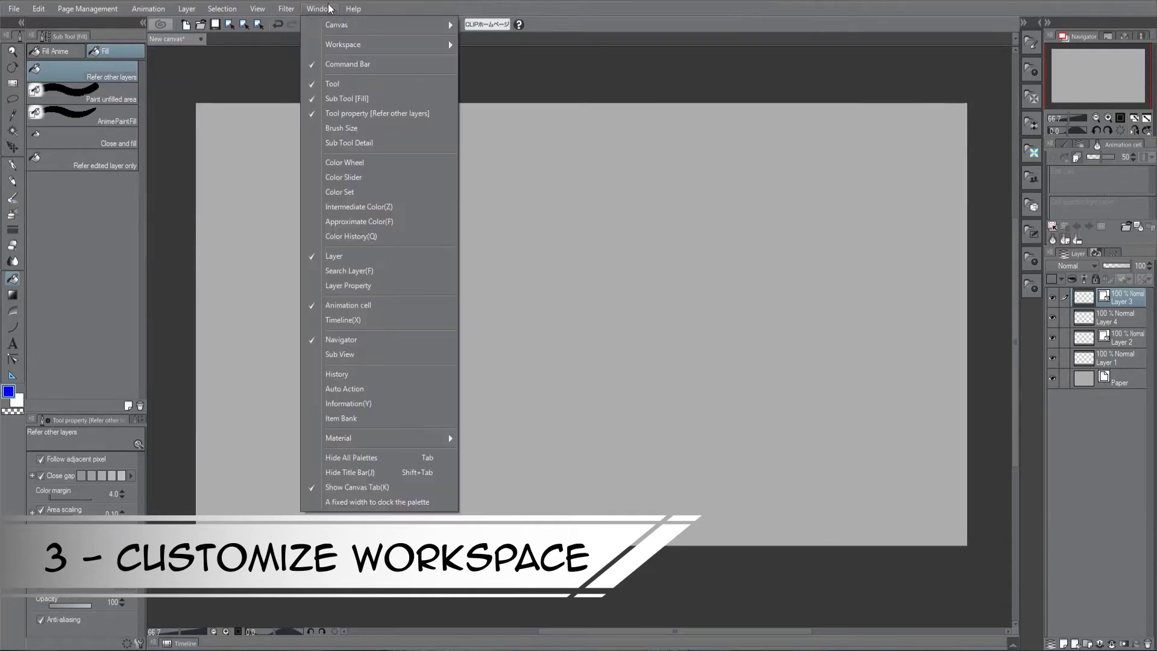
pyautogui.moveTo(344, 47)
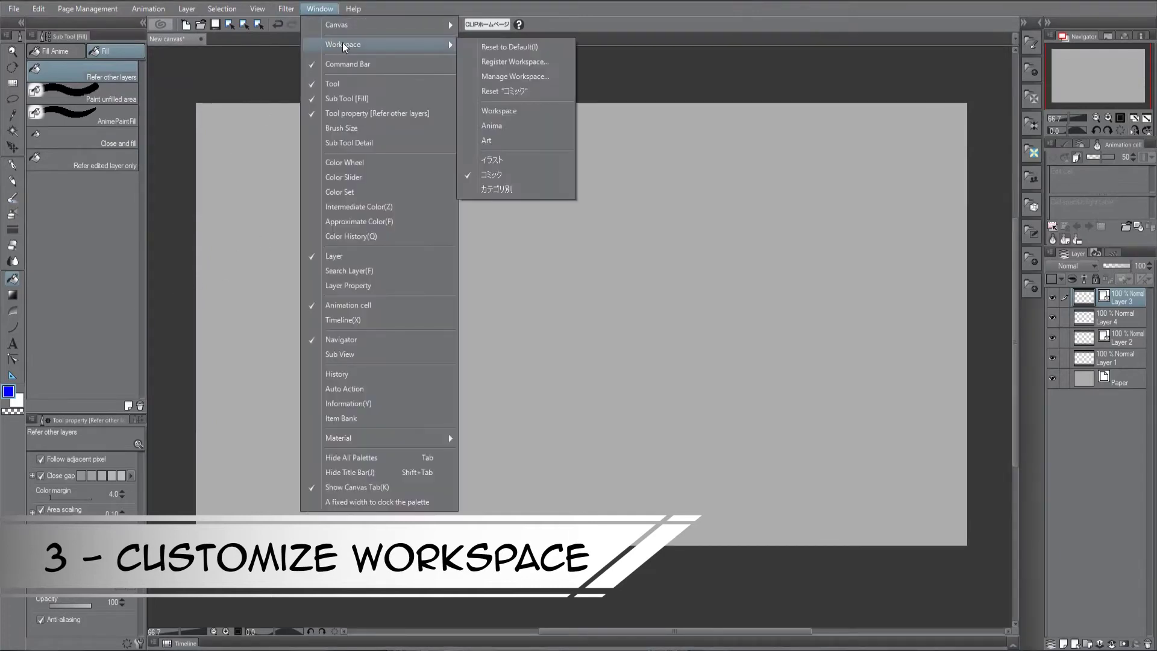
pyautogui.click(490, 126)
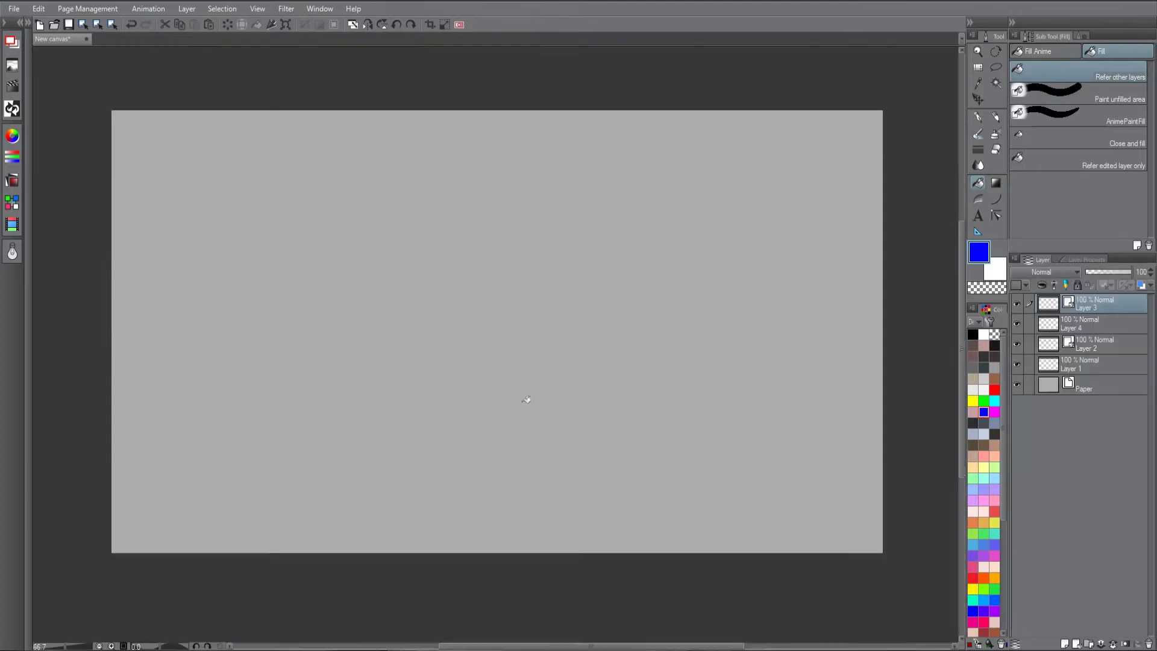
# Create a new animation canvas of 2560 × 1440 px at resolution 144, with a 24 fps timeline.
pyautogui.click(39, 25)
pyautogui.click(548, 150)
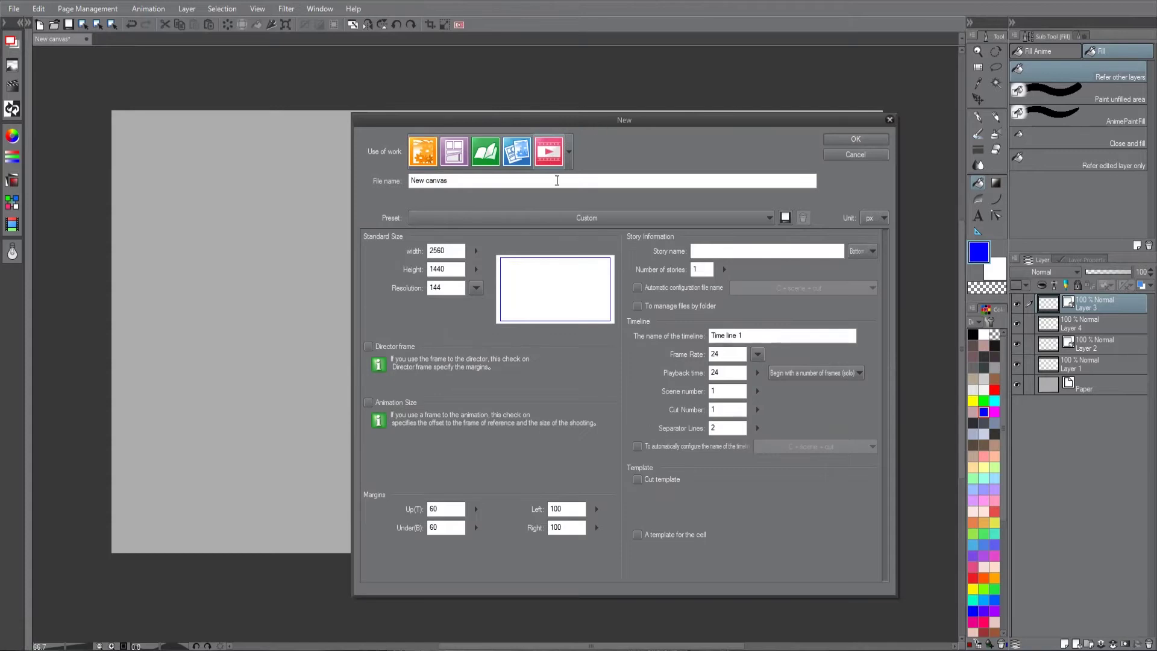
pyautogui.click(826, 139)
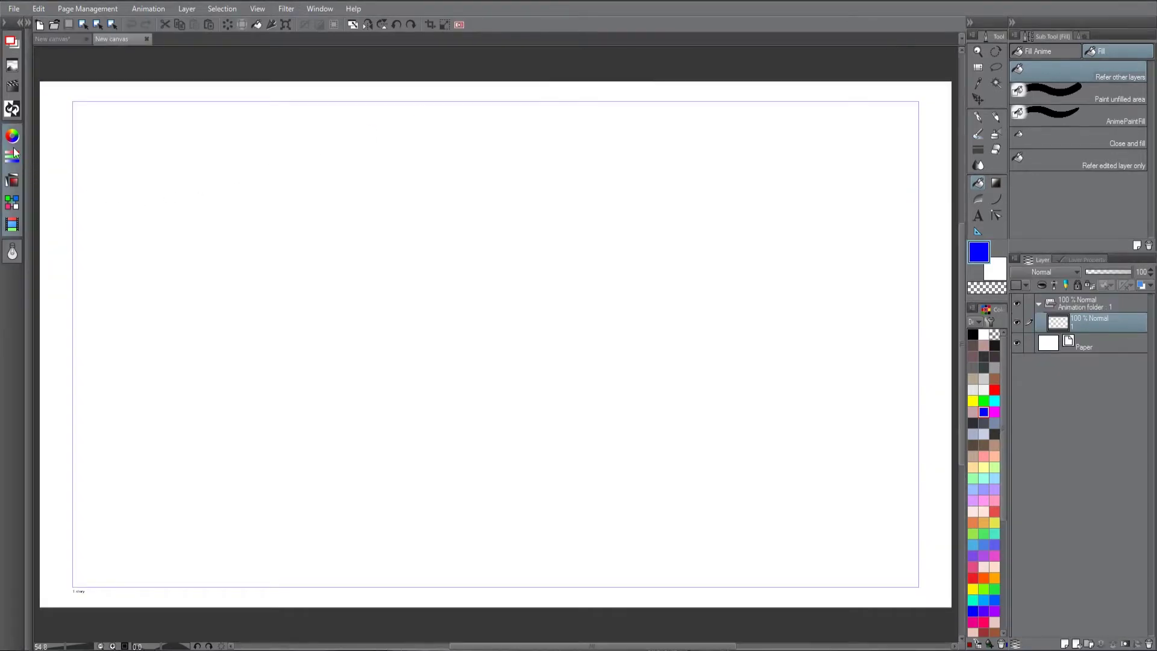
# Expand the docked palettes and run the Paper Color auto action from the Gugarts set to turn the paper grey.
pyautogui.click(13, 177)
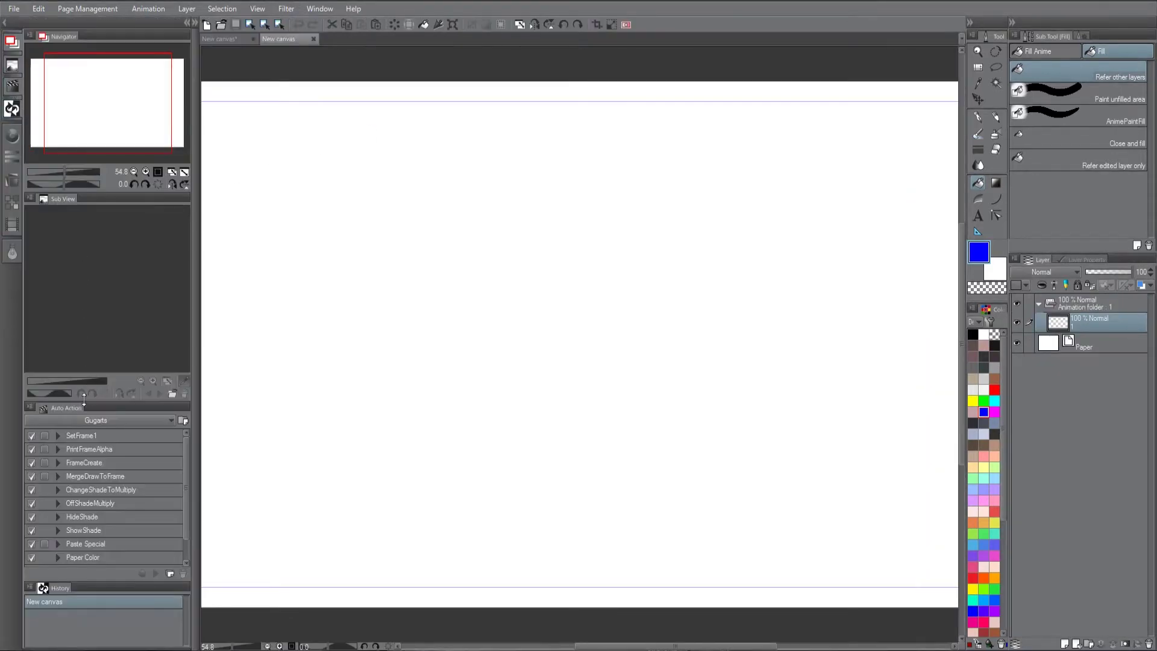
pyautogui.click(92, 422)
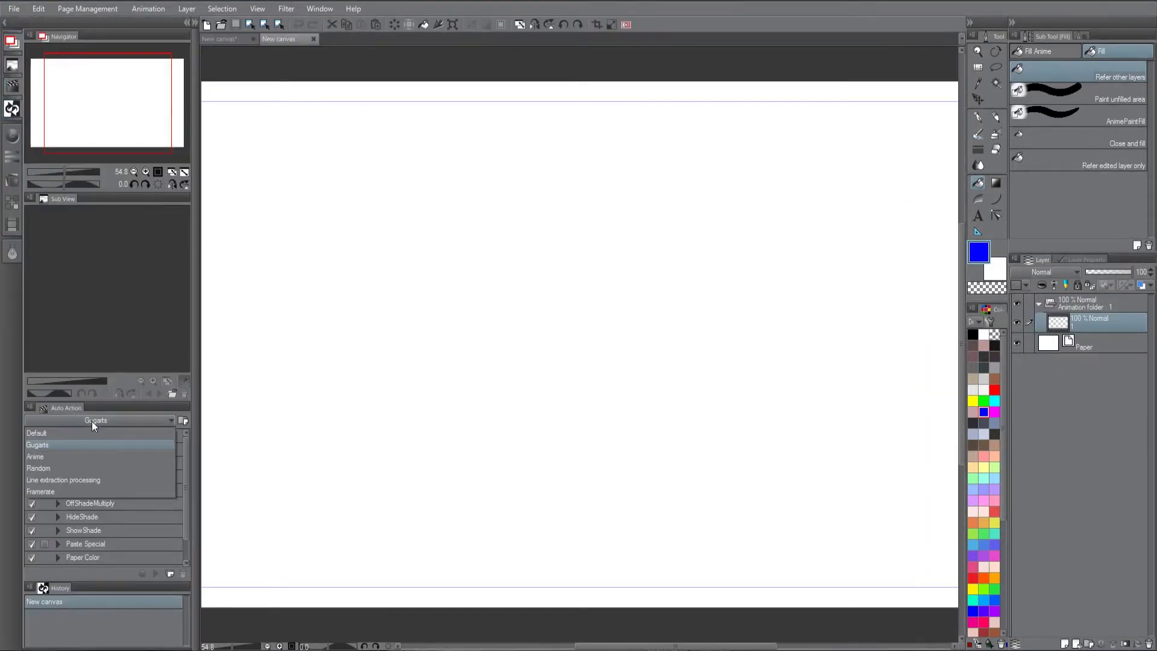
pyautogui.click(31, 444)
pyautogui.click(82, 540)
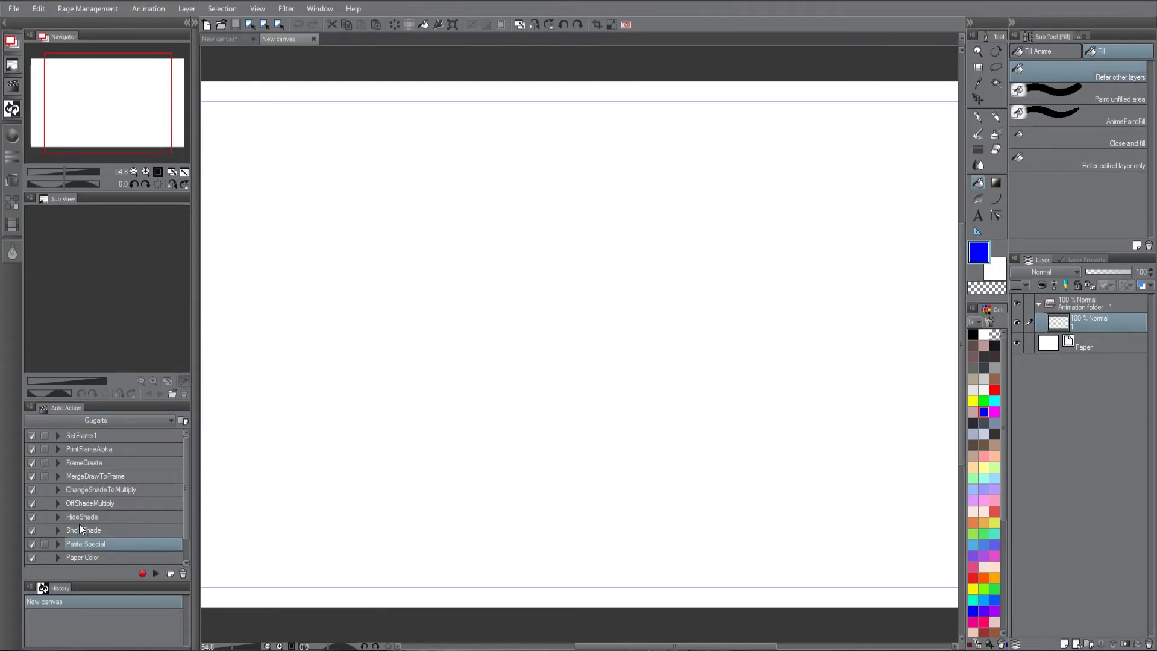
pyautogui.click(78, 524)
pyautogui.doubleClick(77, 558)
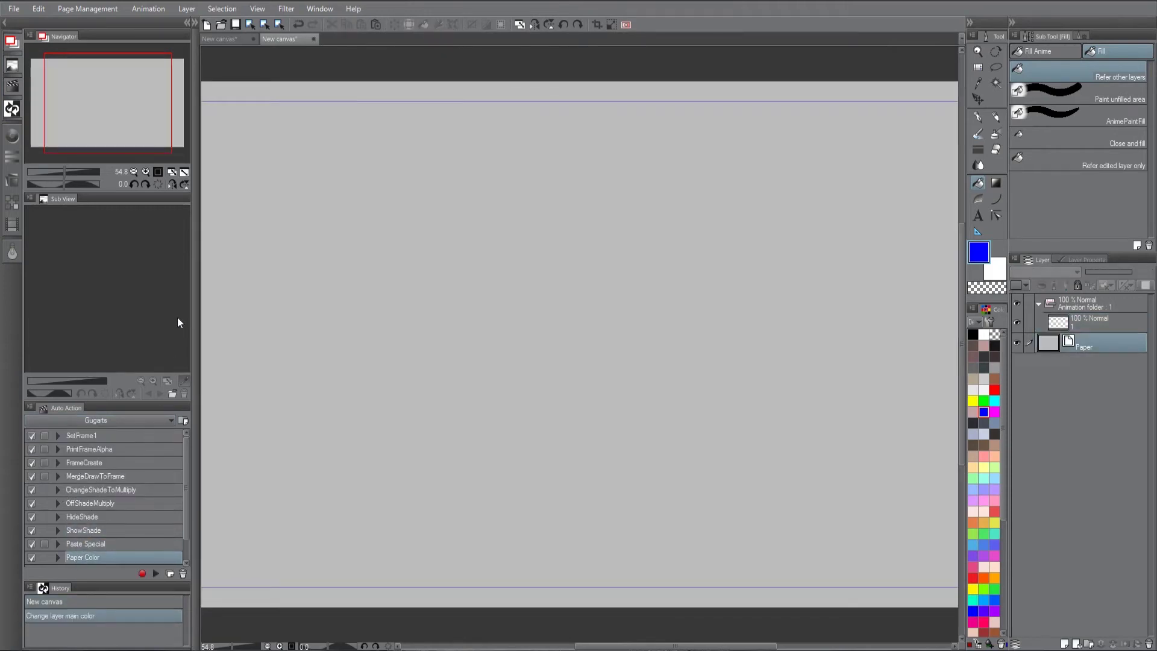
# Show the grouped colour palettes and the Animation cell palette, and collapse the dock again.
pyautogui.click(11, 194)
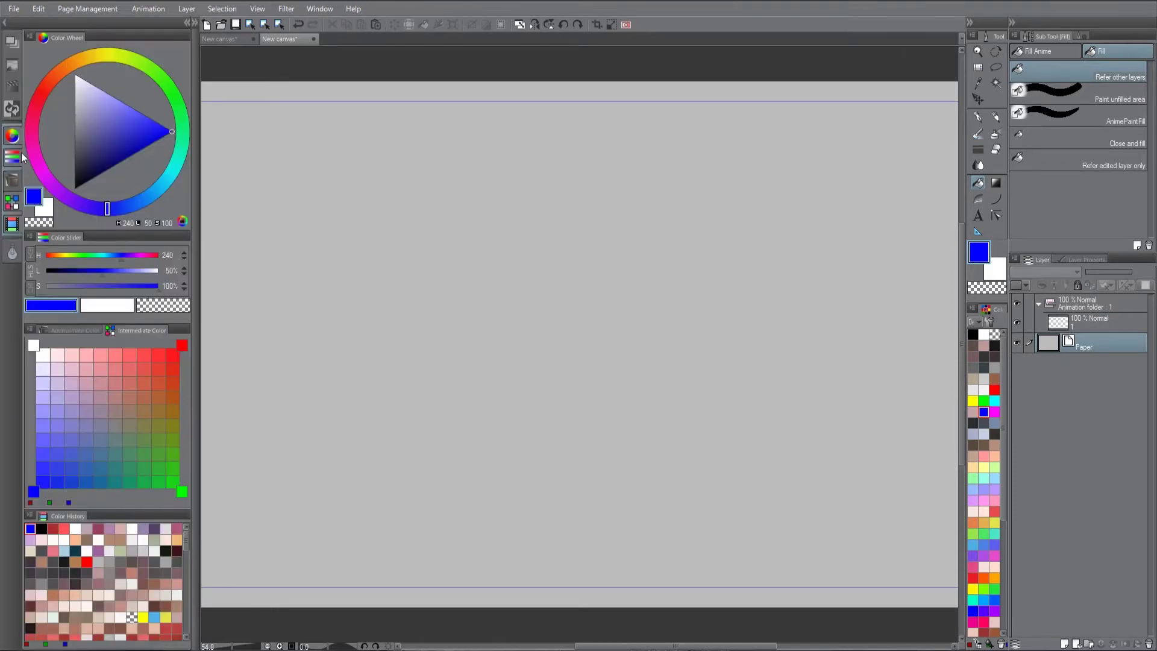
pyautogui.click(12, 253)
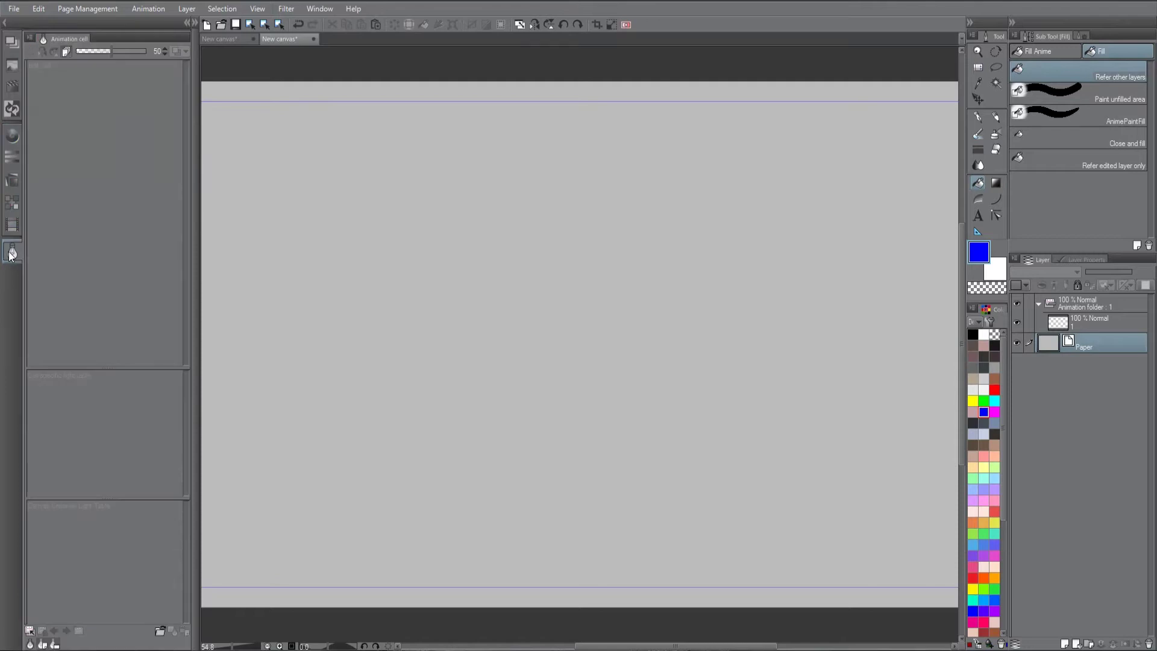
pyautogui.click(11, 252)
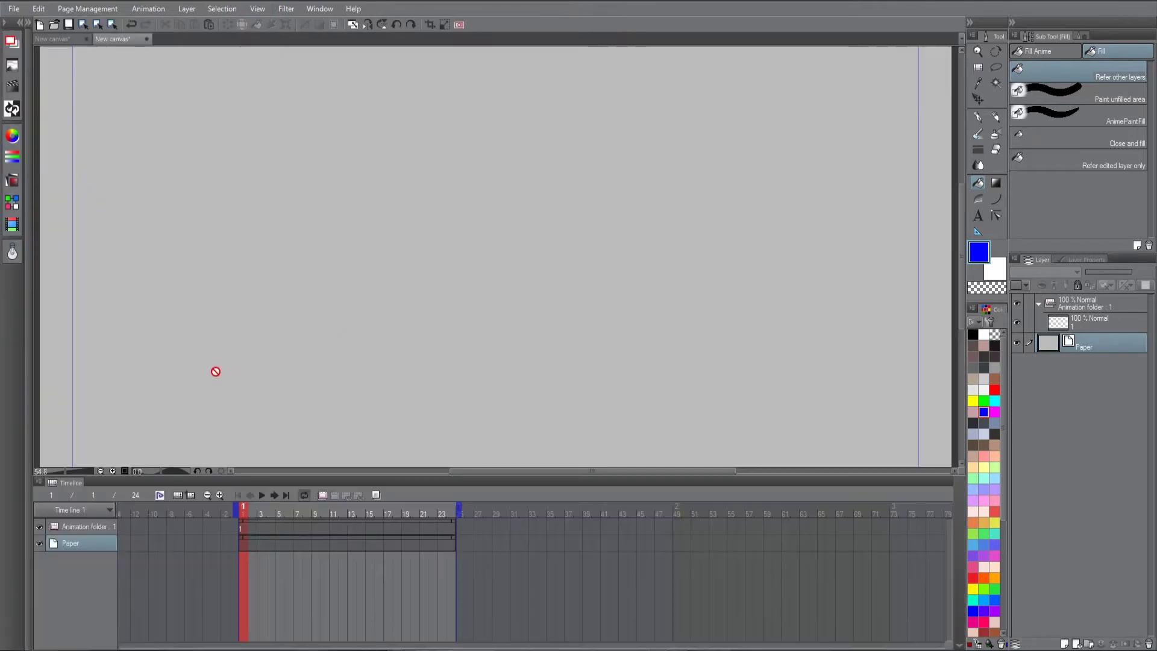
# Add cels 2 to 12 to the animation folder, one on every second timeline frame, and return to frame 1.
pyautogui.click(256, 507)
pyautogui.click(261, 507)
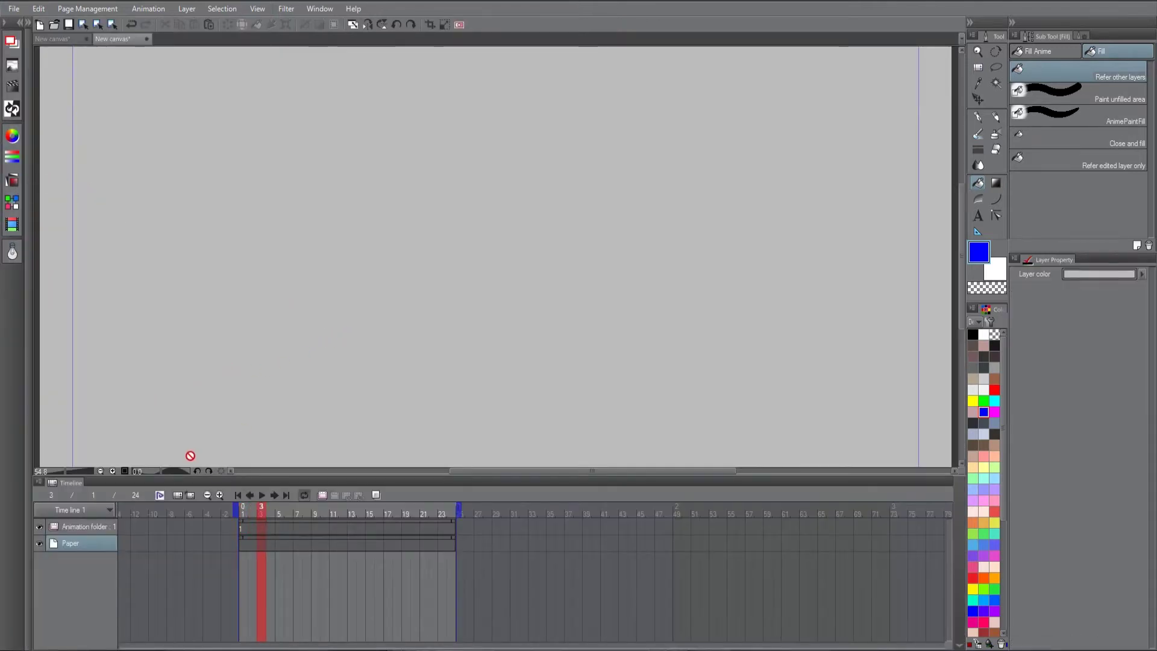
pyautogui.hotkey('ctrl', 'shift', 'n')
pyautogui.click(296, 525)
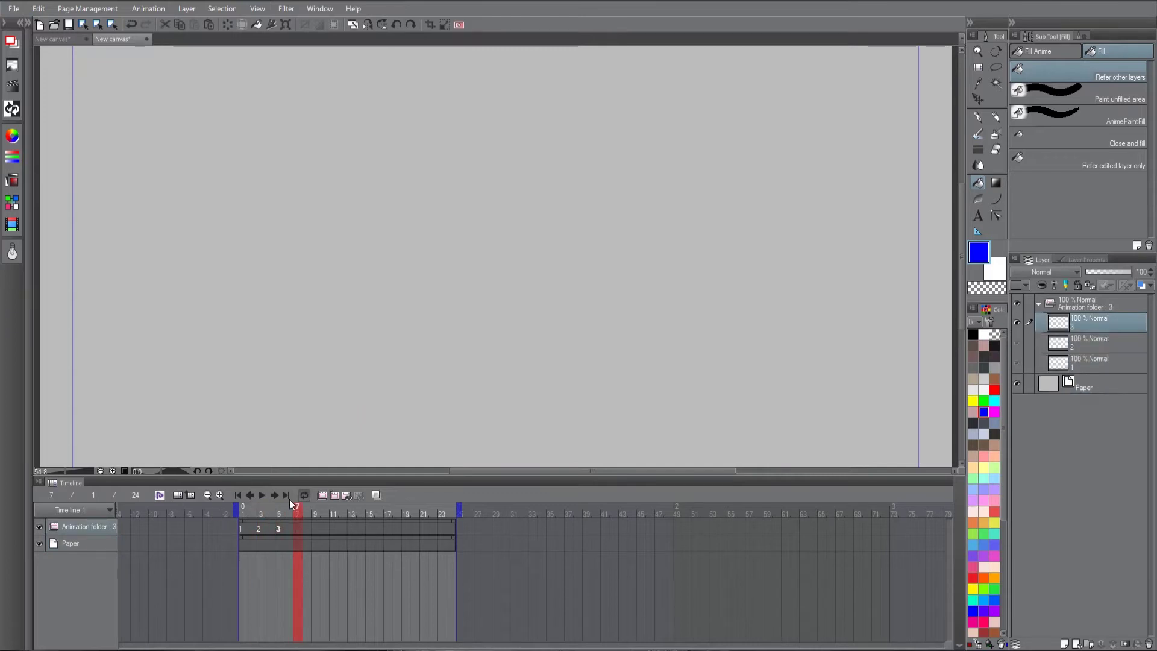
pyautogui.click(351, 525)
pyautogui.hotkey('ctrl', 'shift', 'n')
pyautogui.click(406, 526)
pyautogui.hotkey('ctrl', 'shift', 'n')
pyautogui.click(441, 523)
pyautogui.hotkey('ctrl', 'shift', 'n')
pyautogui.click(238, 496)
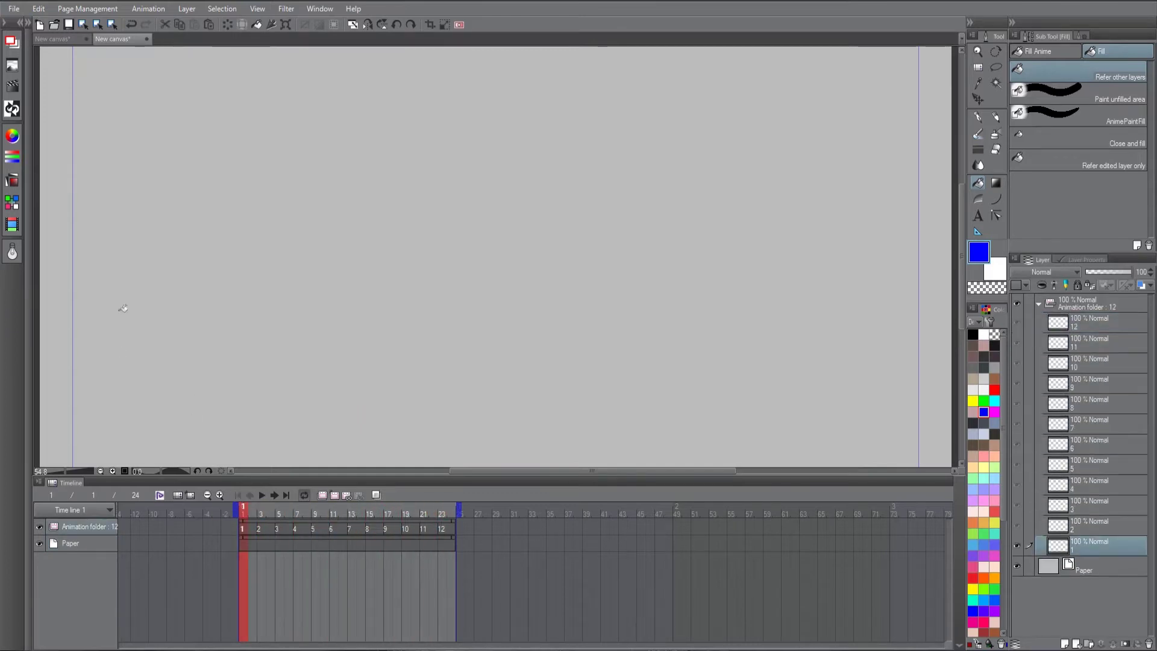
# Draw a small black ball outline on cel 1 and another, shifted slightly up and right, on cel 2 using AnimePen2.
pyautogui.click(978, 117)
pyautogui.click(972, 335)
pyautogui.moveTo(278, 250); pyautogui.dragTo(280, 293)
pyautogui.hotkey('ctrl', 'space')
pyautogui.press('Right')
pyautogui.press('Right')
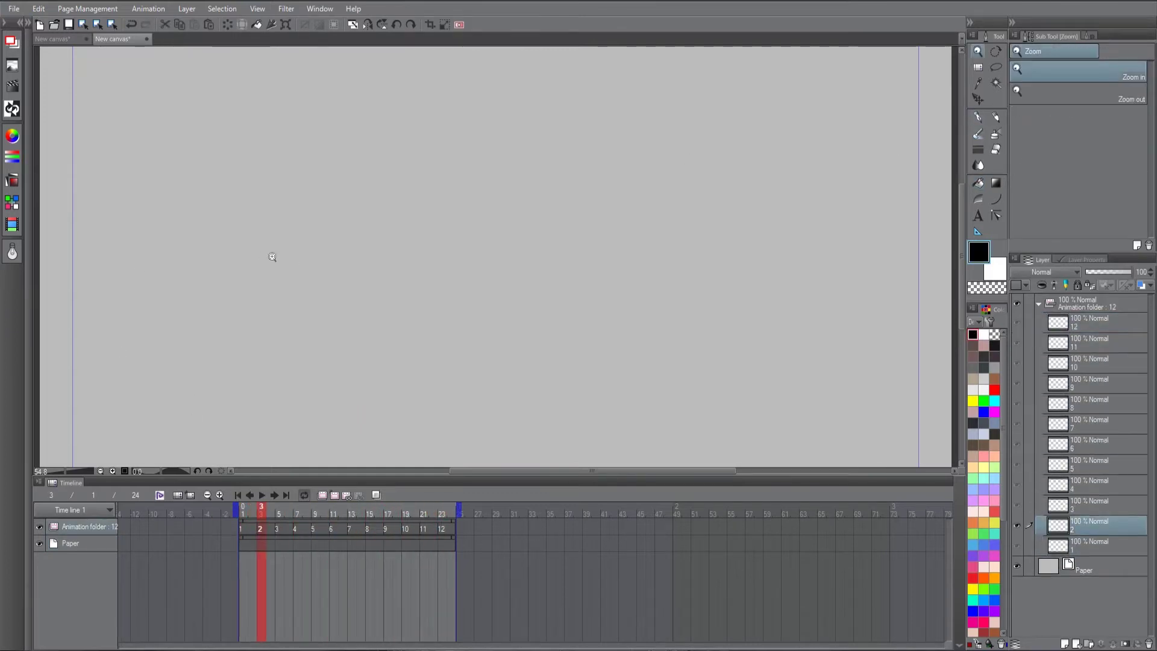
pyautogui.press('Left')
pyautogui.press('o')
pyautogui.press('Right')
pyautogui.moveTo(293, 234); pyautogui.dragTo(306, 227)
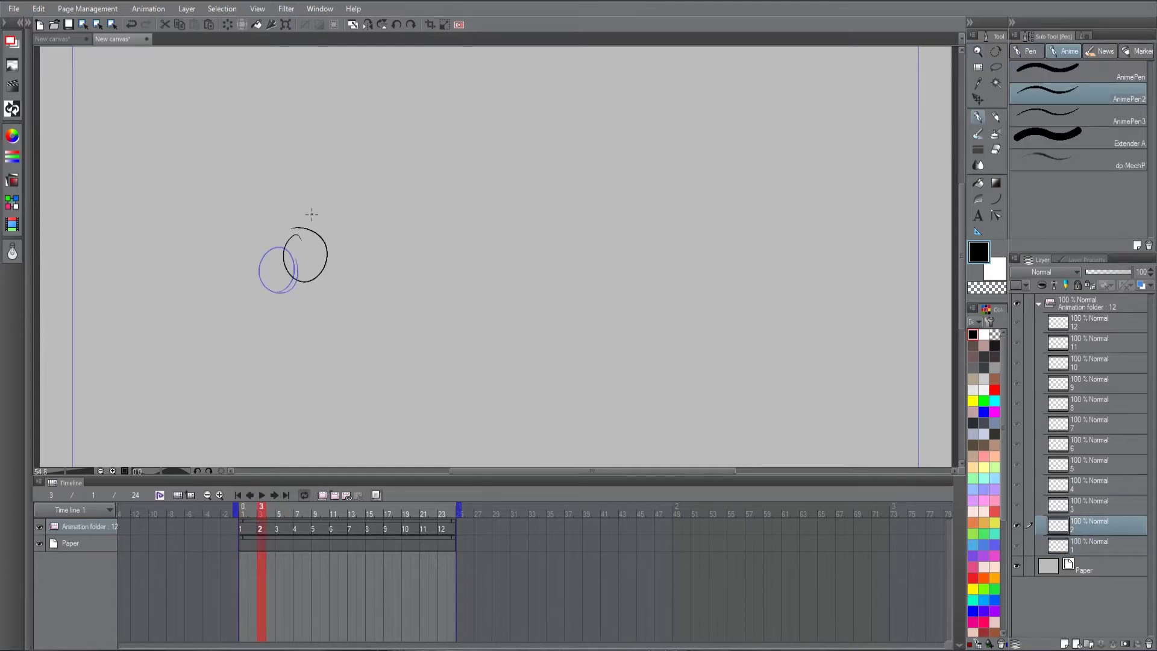
# Draw growing ball outlines on the cels up to cel 8, following an arc across and down the canvas.
pyautogui.press('Right')
pyautogui.press('Right')
pyautogui.moveTo(416, 199); pyautogui.dragTo(429, 206)
pyautogui.press('Right')
pyautogui.press('Right')
pyautogui.moveTo(645, 249); pyautogui.dragTo(615, 238)
pyautogui.press('Right')
pyautogui.press('Right')
pyautogui.moveTo(785, 401)
pyautogui.mouseDown()
pyautogui.moveTo(607, 465)
pyautogui.moveTo(795, 464)
pyautogui.mouseUp()
pyautogui.press('Right')
pyautogui.press('Right')
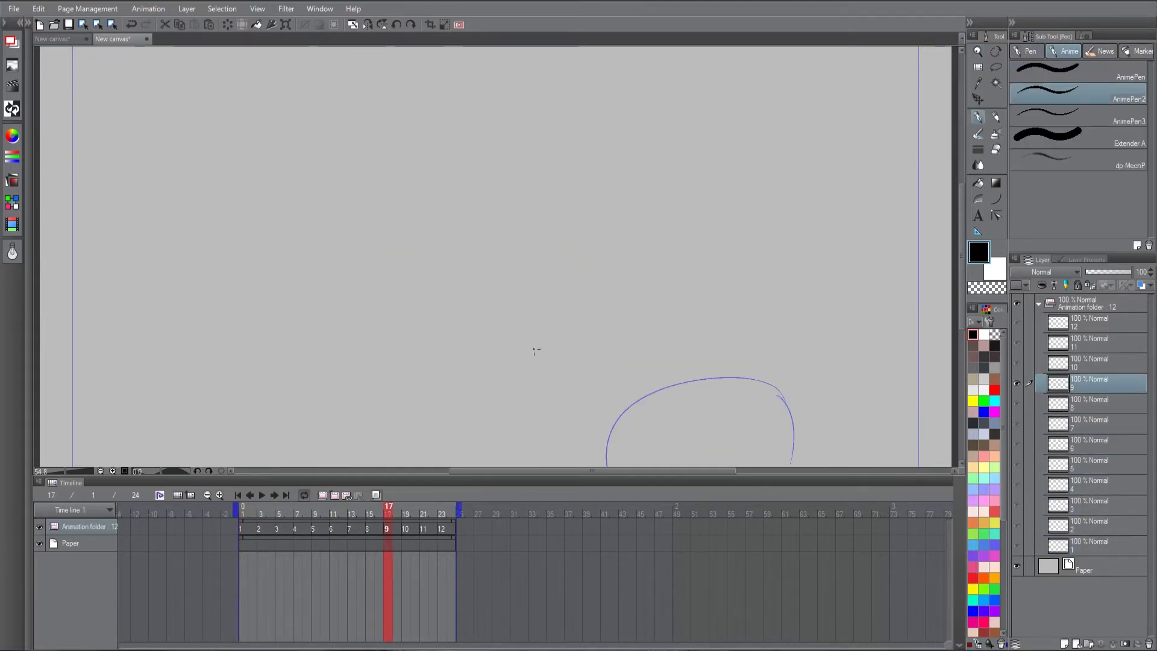
# Draw increasingly wide, flattened ball outlines near the end of the arc on cels 9 to 11.
pyautogui.press('Right')
pyautogui.press('Right')
pyautogui.press('Left')
pyautogui.press('Left')
pyautogui.moveTo(589, 463); pyautogui.dragTo(834, 450)
pyautogui.press('Right')
pyautogui.press('Right')
pyautogui.moveTo(532, 463); pyautogui.dragTo(875, 465)
pyautogui.press('Right')
pyautogui.press('Right')
pyautogui.moveTo(491, 466); pyautogui.dragTo(858, 466)
pyautogui.press('Right')
pyautogui.press('Right')
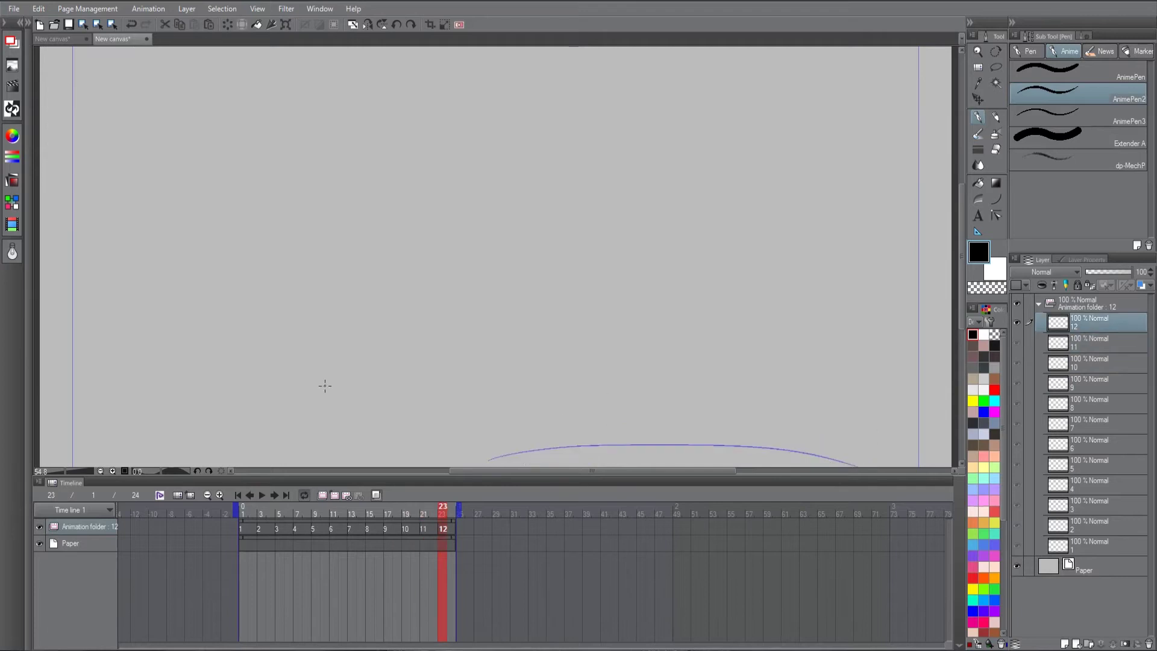
# Play the ball animation from the first frame, stop it and return to the start of the timeline.
pyautogui.press('Home')
pyautogui.click(264, 495)
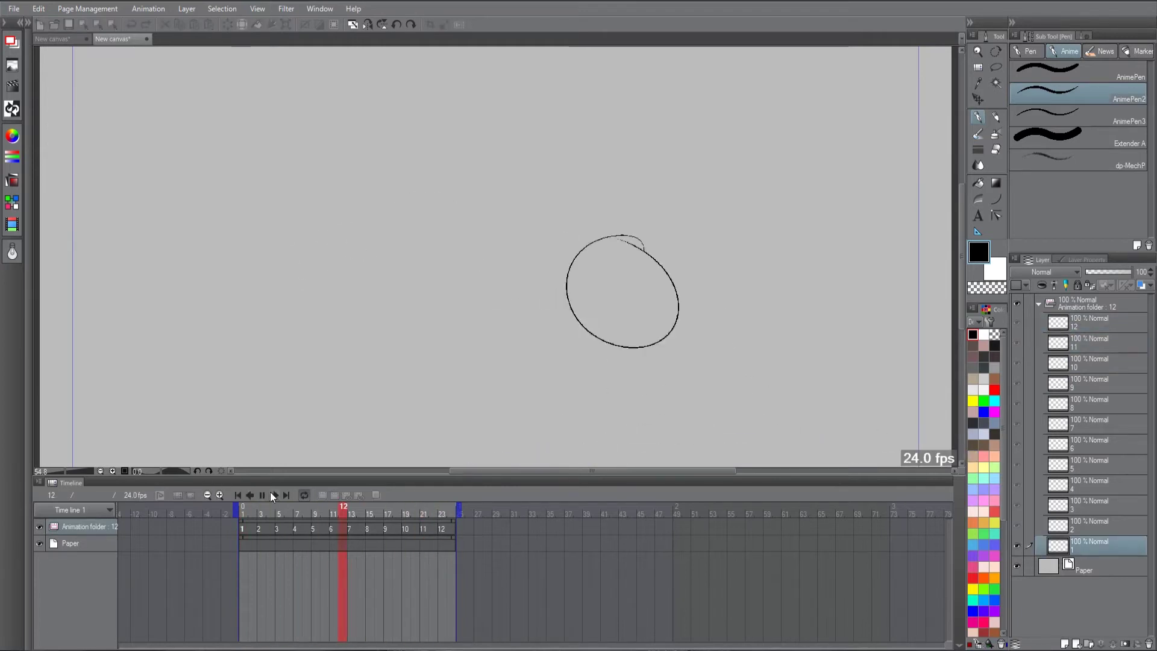
pyautogui.press('Return')
pyautogui.press('Left')
pyautogui.press('Left')
pyautogui.press('Left')
pyautogui.press('Left')
pyautogui.press('Left')
pyautogui.press('Left')
pyautogui.press('Left')
pyautogui.press('Left')
pyautogui.press('Left')
pyautogui.press('Left')
pyautogui.press('Left')
pyautogui.press('Left')
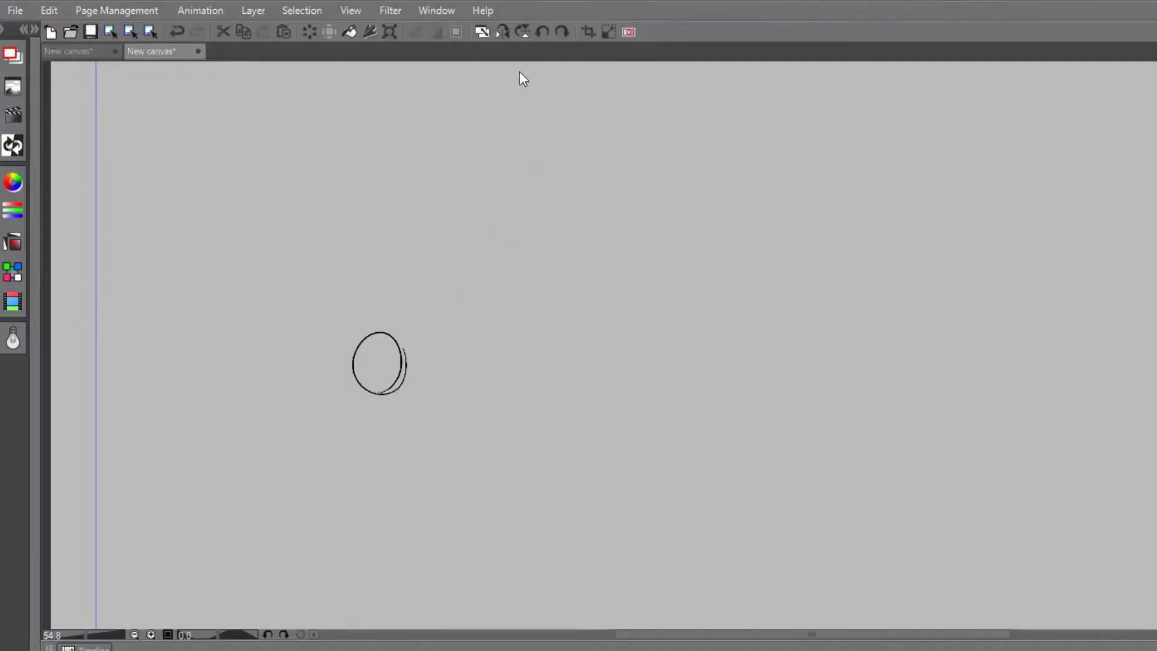
# Flip the canvas view horizontally and back, and flip it vertically and back.
pyautogui.click(501, 31)
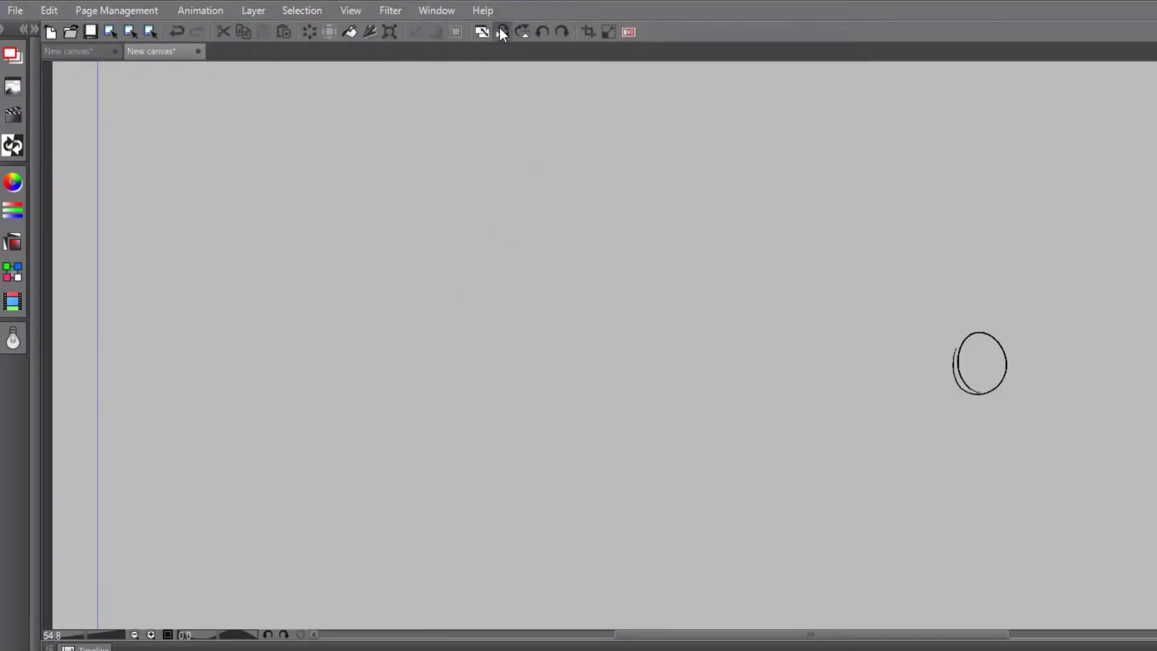
pyautogui.click(500, 31)
pyautogui.click(521, 32)
pyautogui.click(521, 33)
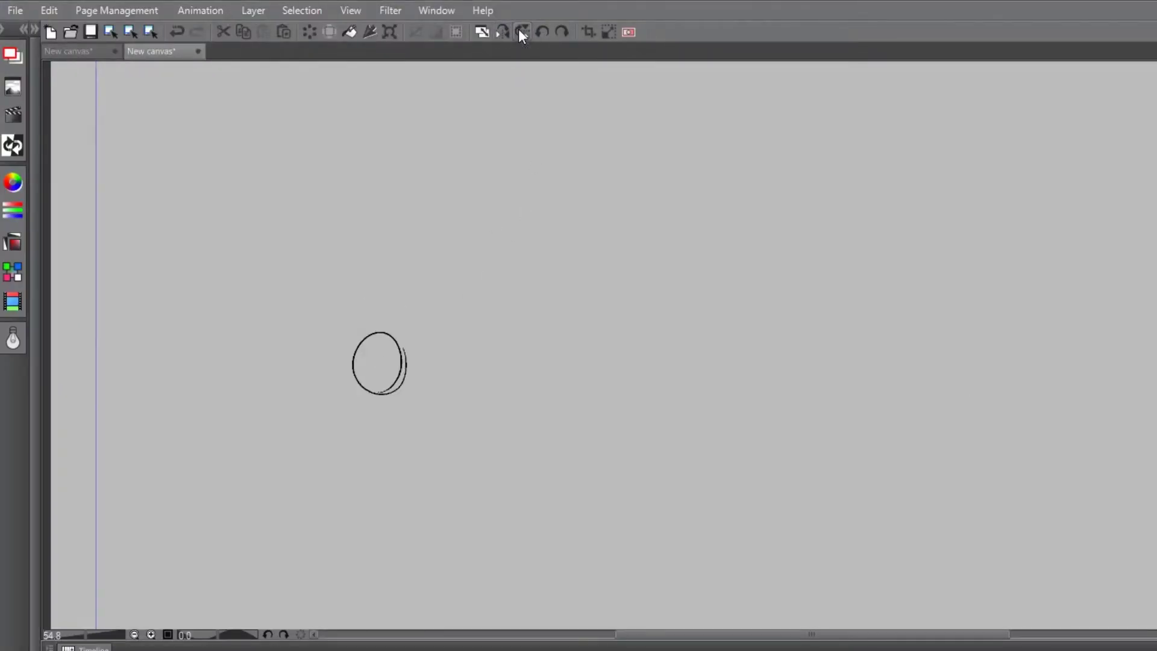
# Rotate the canvas view counterclockwise in several increments and rotate it back upright.
pyautogui.click(540, 35)
pyautogui.click(539, 35)
pyautogui.click(539, 35)
pyautogui.click(539, 35)
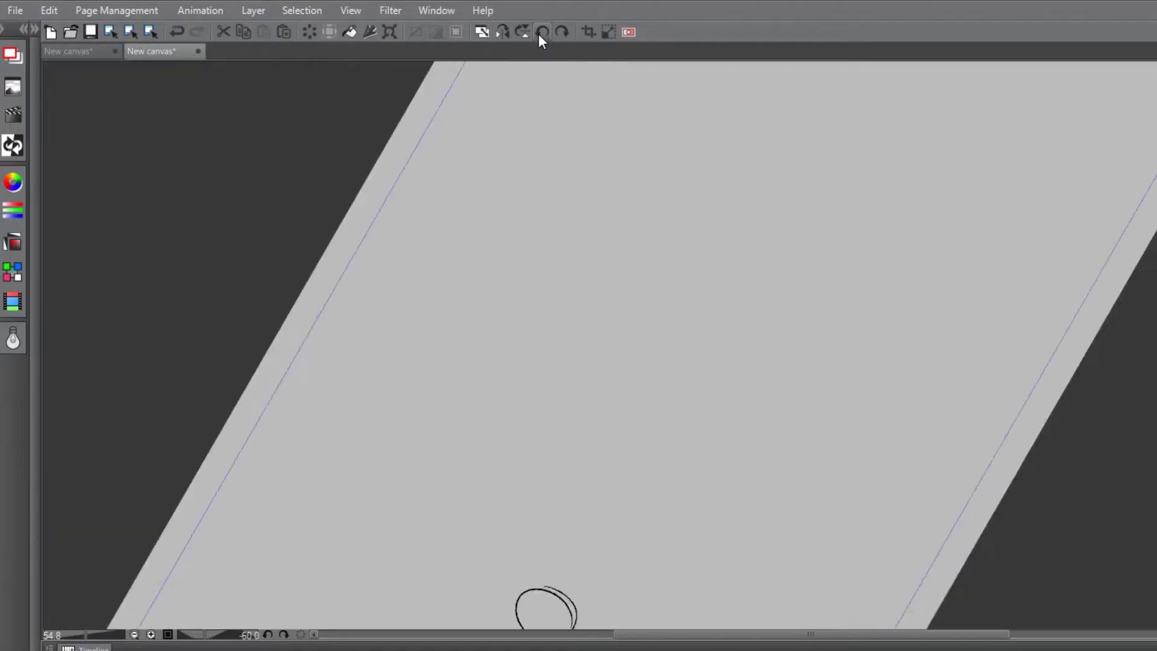
pyautogui.click(539, 35)
pyautogui.click(558, 34)
pyautogui.click(557, 33)
pyautogui.click(557, 33)
pyautogui.click(556, 31)
pyautogui.click(557, 31)
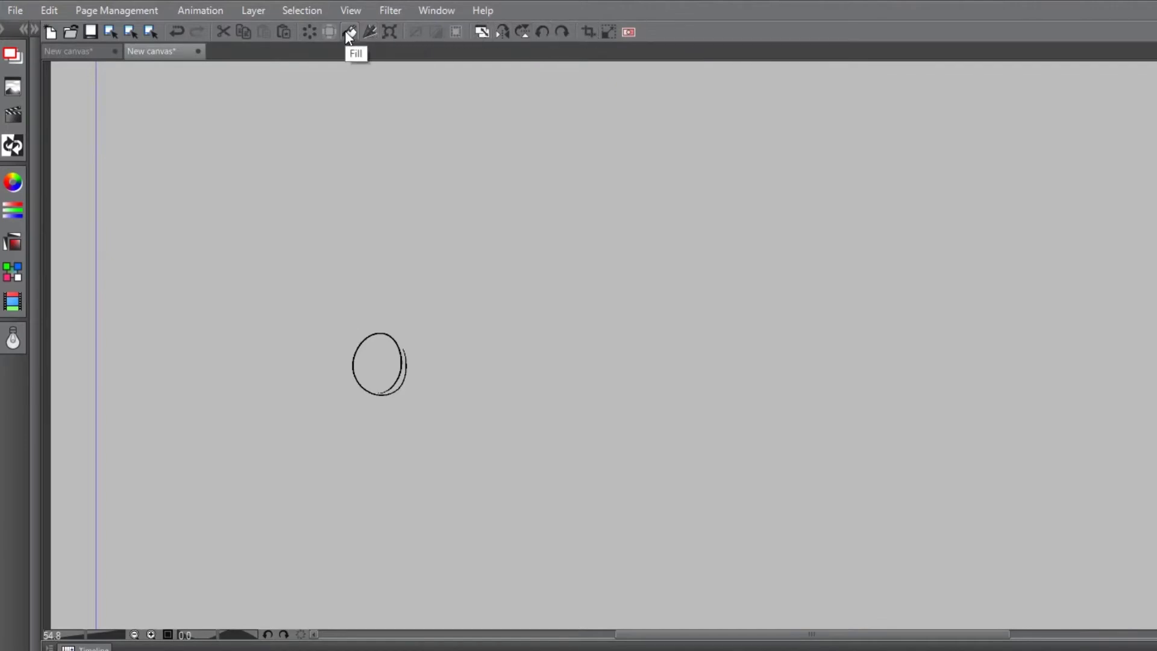
# Open the Command Bar settings and select the Change Canvas Size and Change Image Resolution icons in the preview.
pyautogui.click(16, 10)
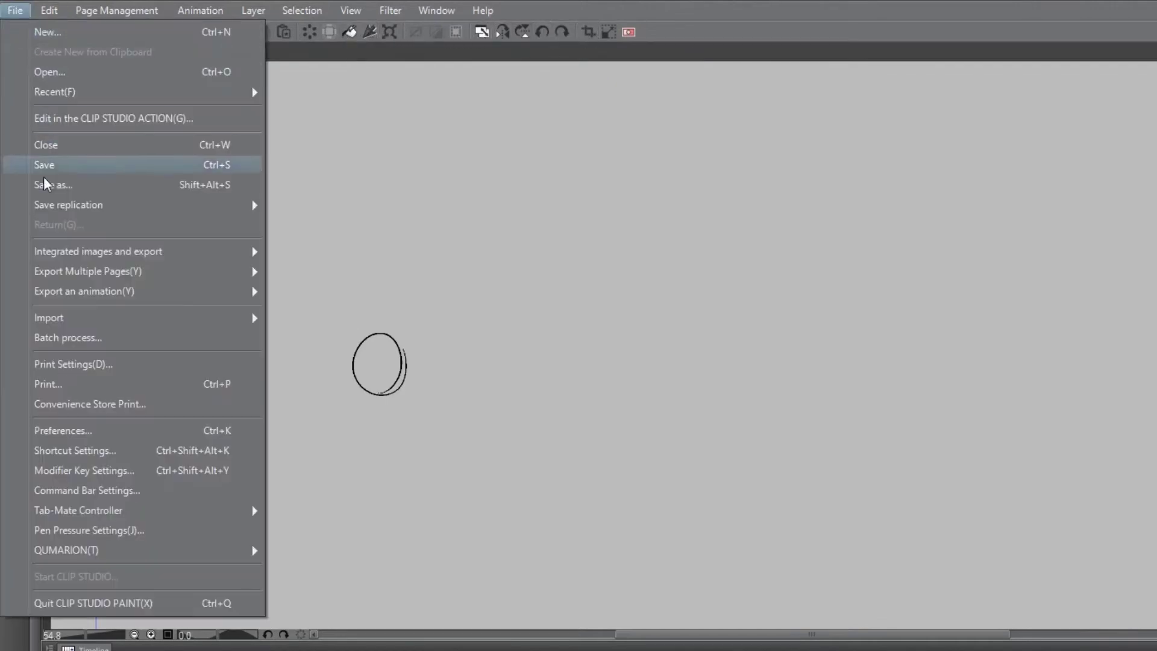
pyautogui.click(121, 490)
pyautogui.moveTo(584, 170); pyautogui.dragTo(850, 178)
pyautogui.moveTo(723, 269); pyautogui.dragTo(890, 278)
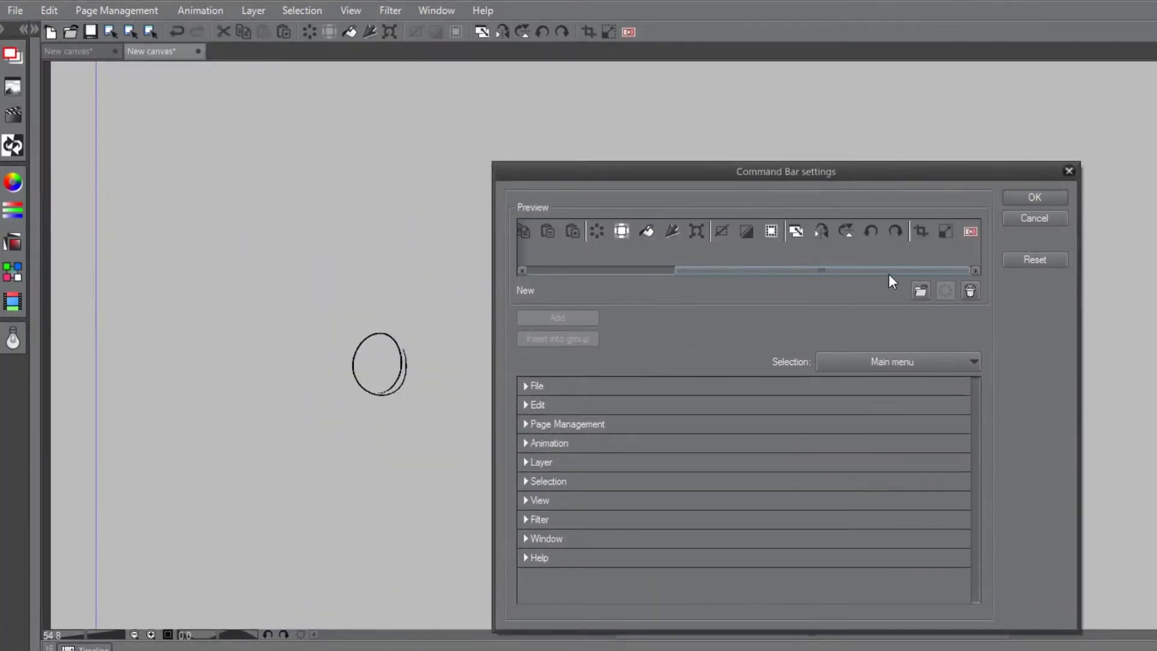
pyautogui.click(920, 231)
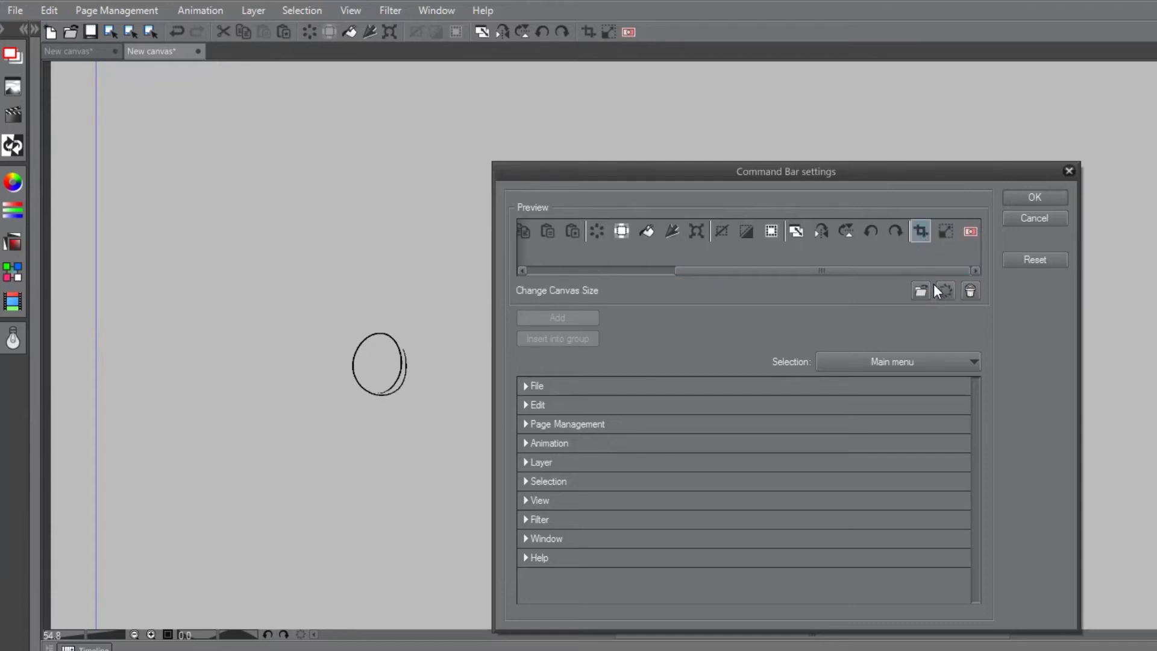
pyautogui.click(943, 234)
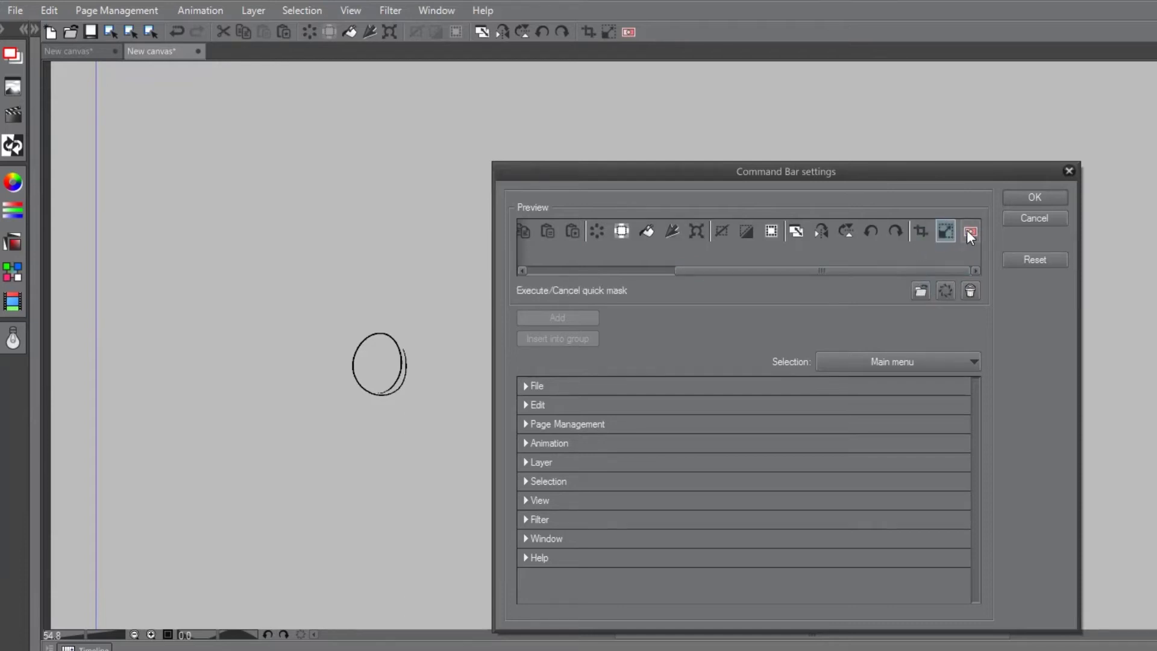
# Browse the custom icon images for the commands without choosing one, select the quick mask icon, and cancel the Command Bar settings.
pyautogui.click(918, 290)
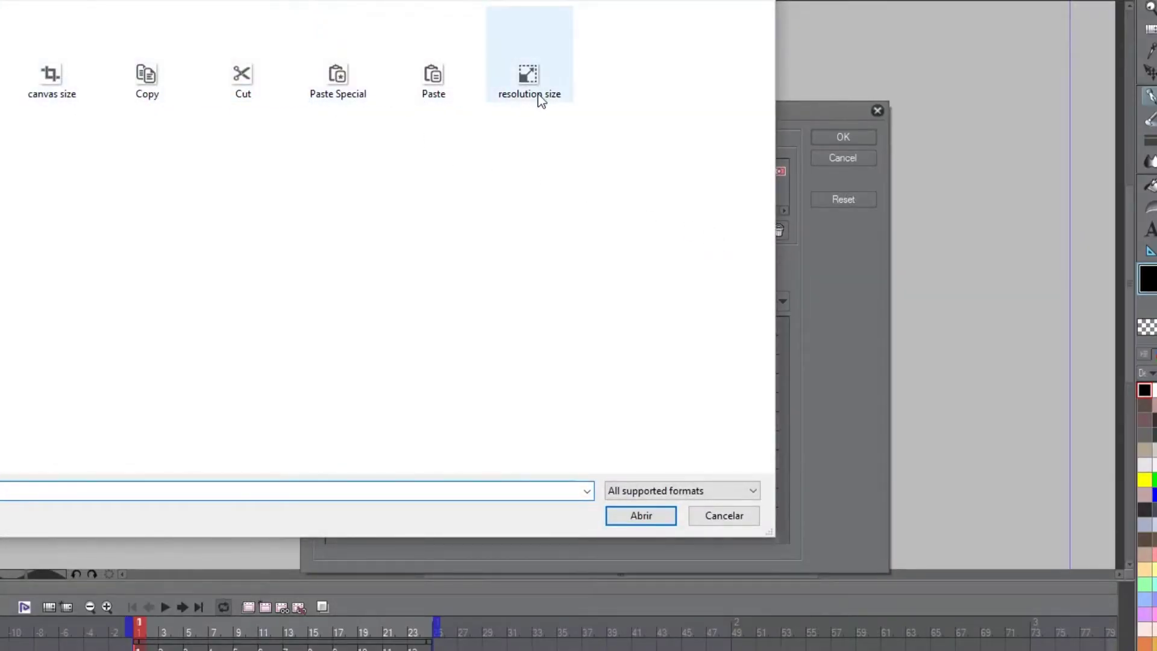
pyautogui.click(744, 517)
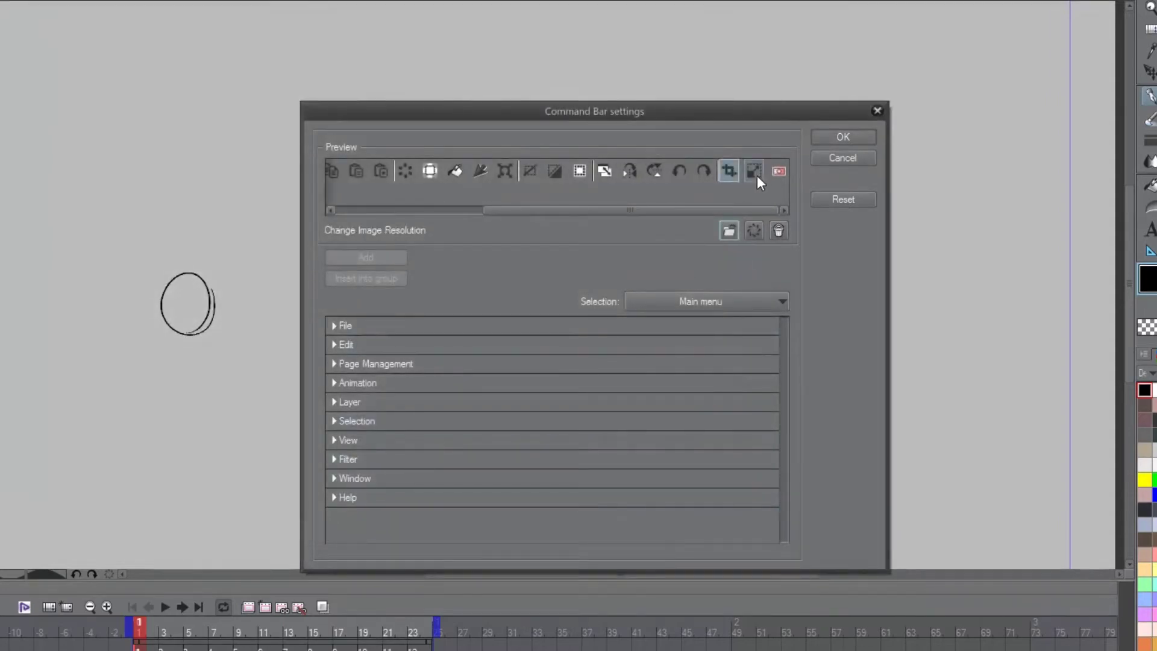
pyautogui.click(779, 171)
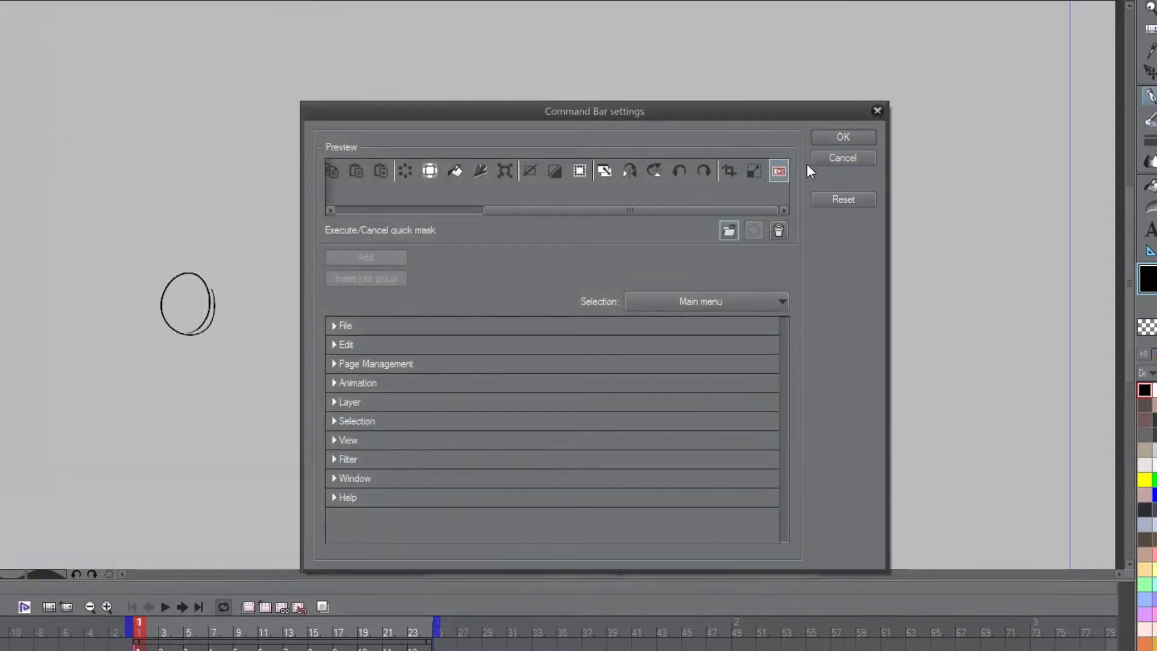
pyautogui.click(833, 157)
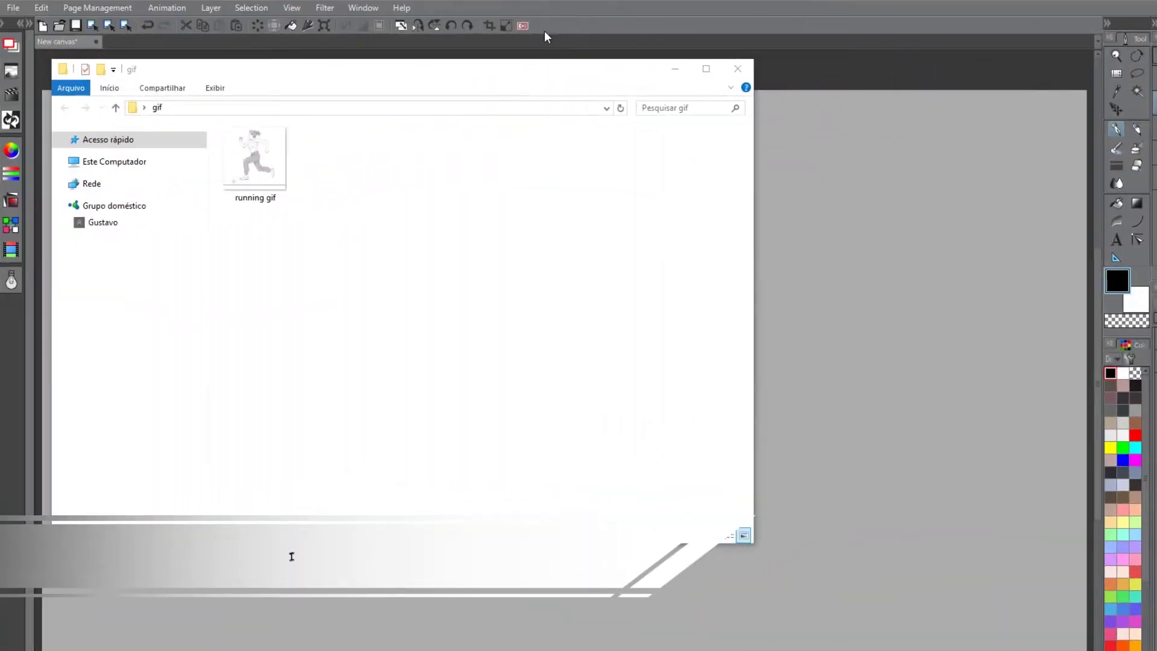
# Open the running gif file in 7GIF, narrow the viewer window, and step through the animation's individual frames.
pyautogui.click(274, 166)
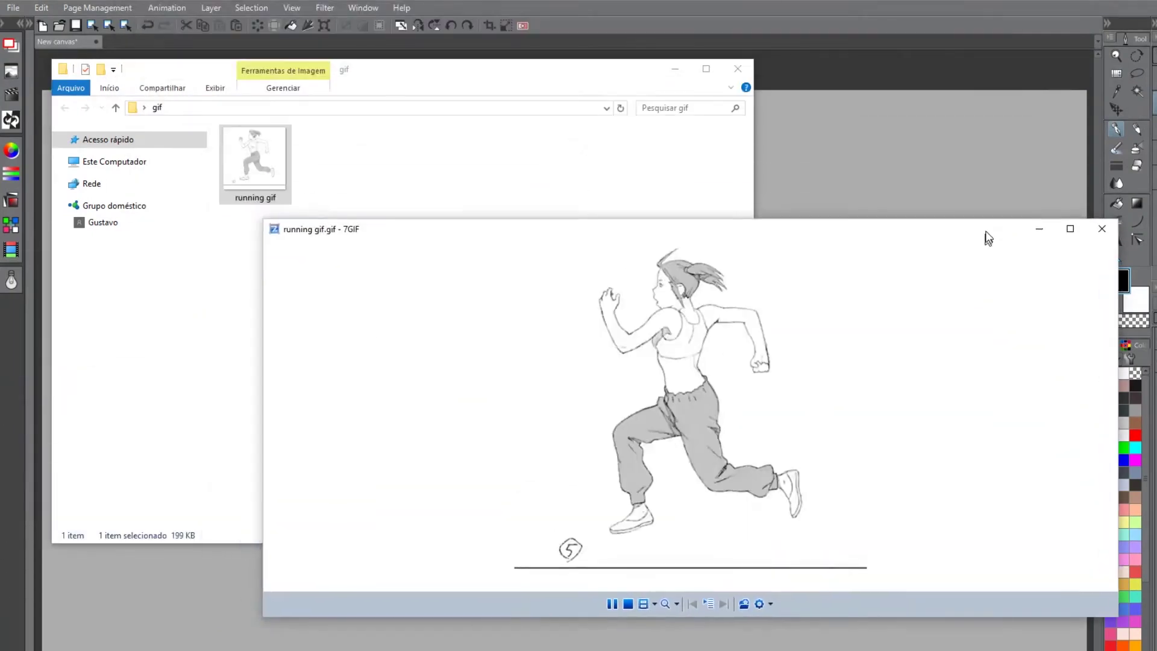
pyautogui.moveTo(984, 237); pyautogui.dragTo(980, 189)
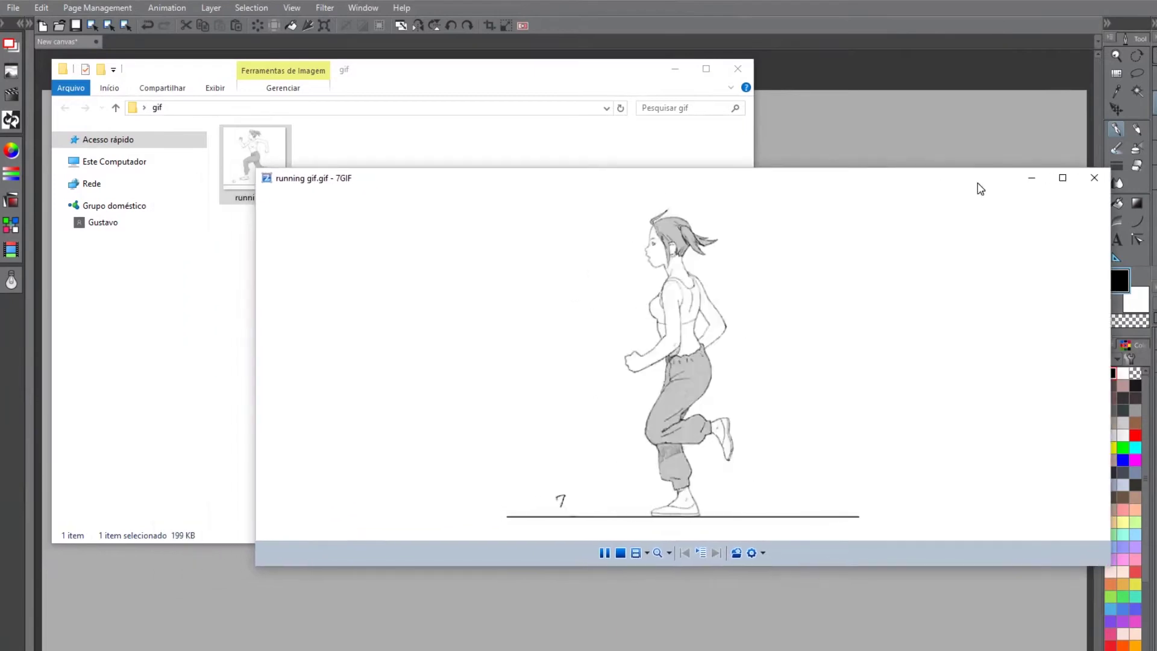
pyautogui.moveTo(1109, 302); pyautogui.dragTo(814, 302)
pyautogui.moveTo(596, 181); pyautogui.dragTo(664, 180)
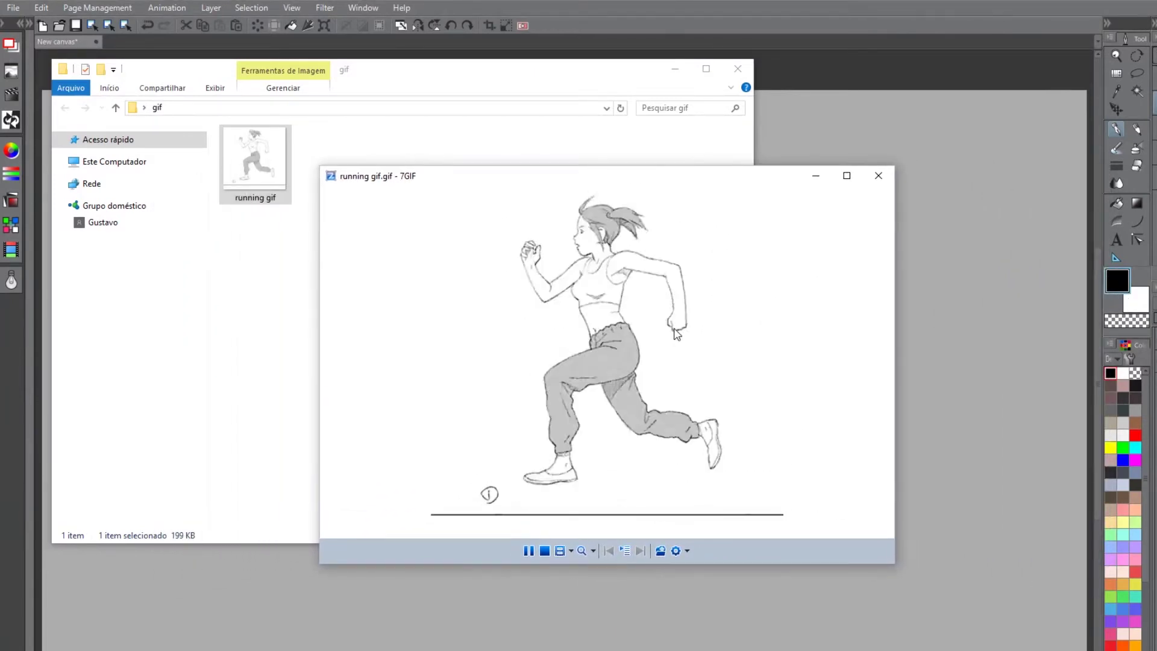
pyautogui.press('Right')
pyautogui.press('Right')
pyautogui.press('Right')
pyautogui.press('Right')
pyautogui.press('Right')
pyautogui.press('Right')
pyautogui.press('Right')
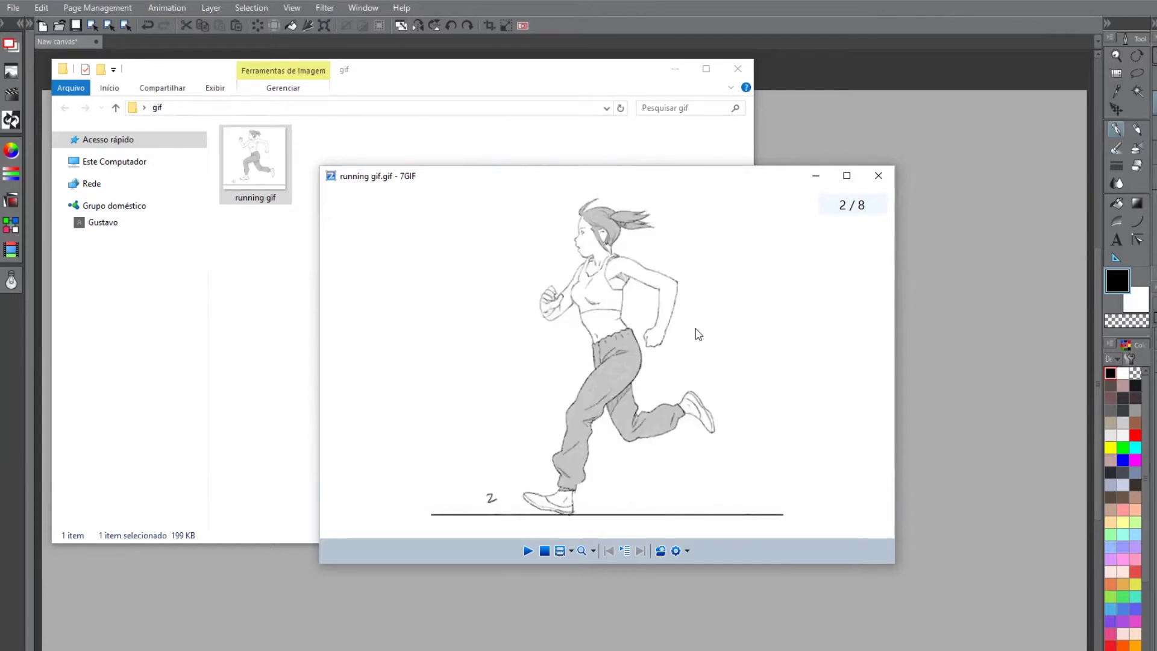
# Save all frames of the GIF as JPEG images named run in the frames folder, at 75% quality.
pyautogui.click(686, 551)
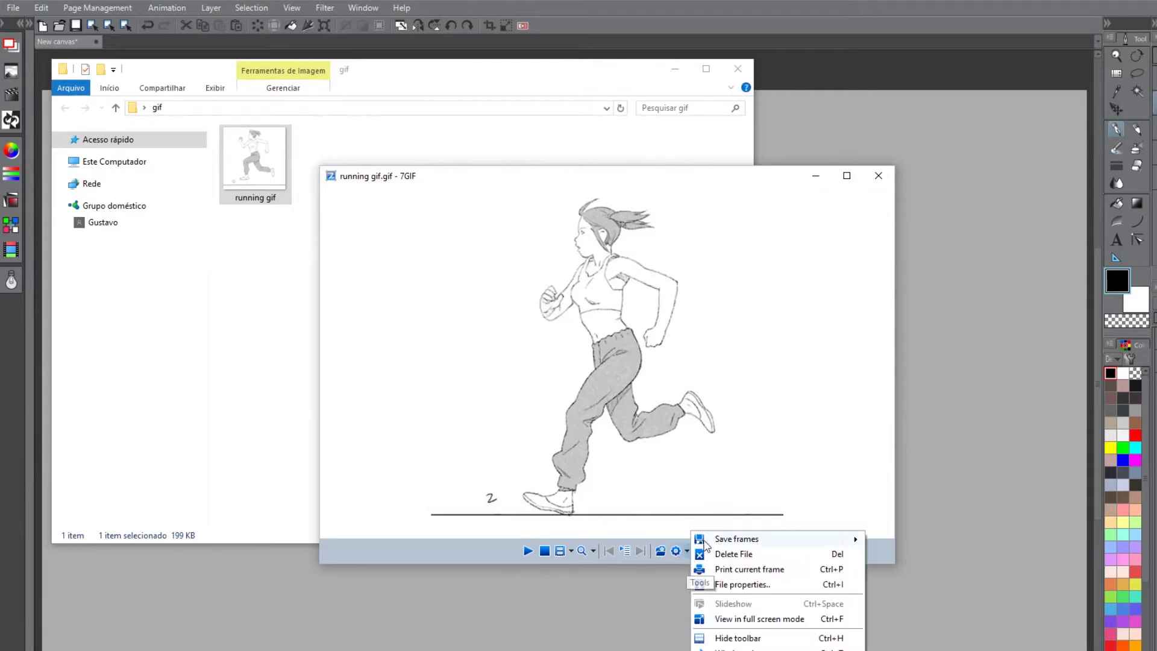
pyautogui.moveTo(709, 543)
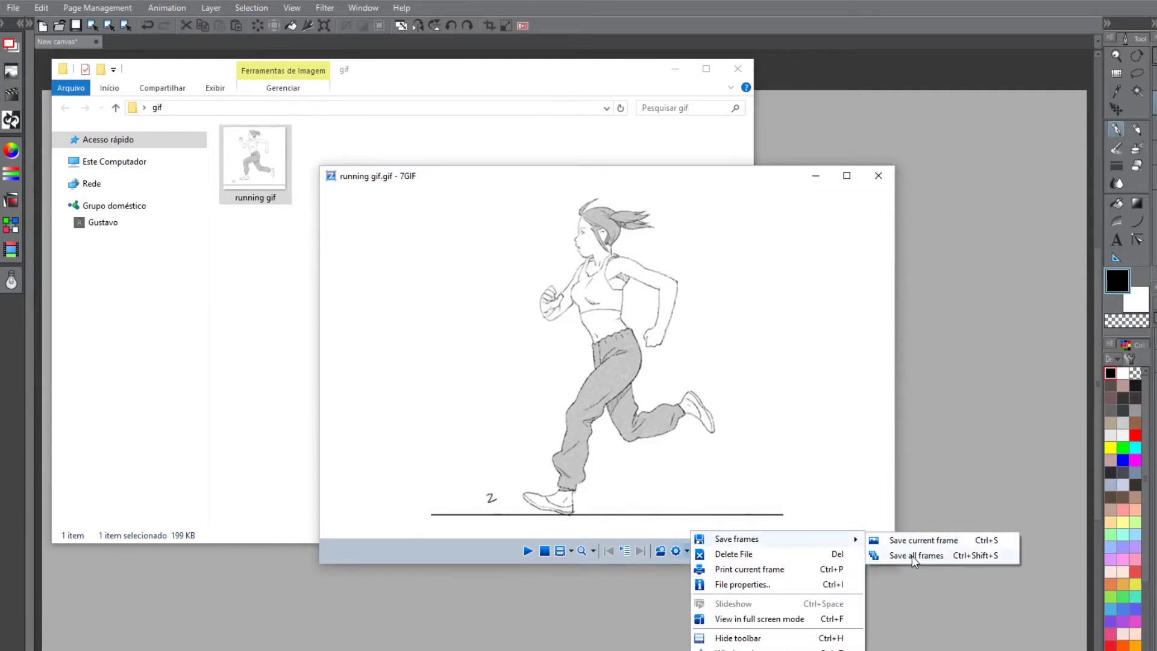
pyautogui.click(912, 555)
pyautogui.click(437, 487)
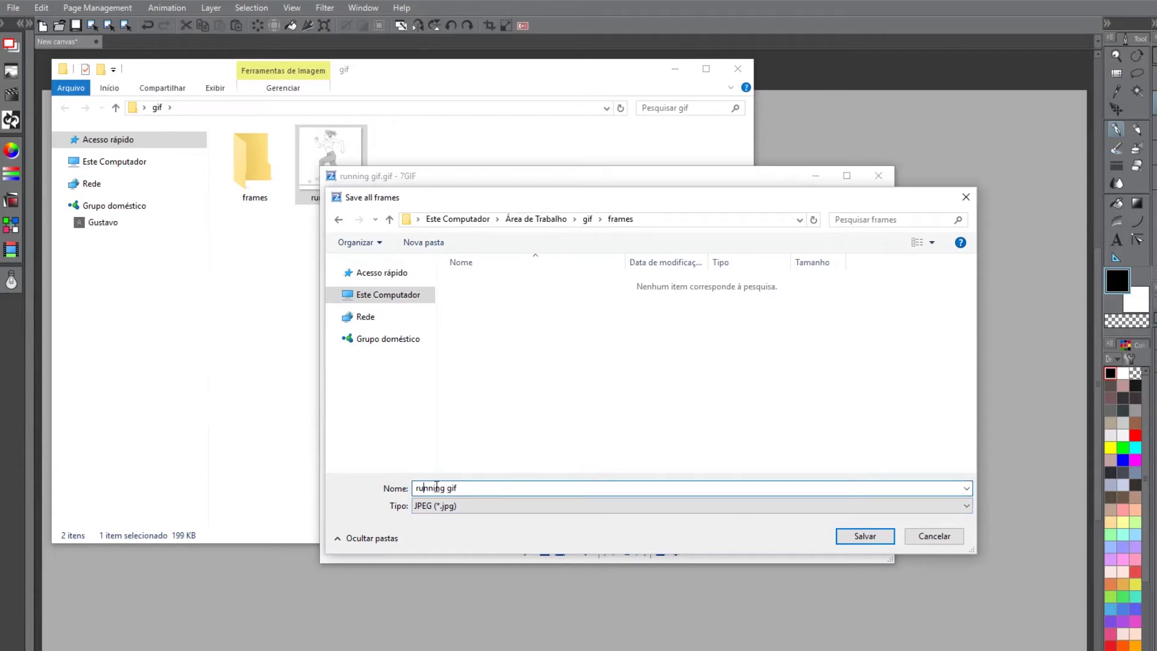
pyautogui.moveTo(430, 486); pyautogui.dragTo(473, 468)
pyautogui.press('BackSpace')
pyautogui.click(849, 538)
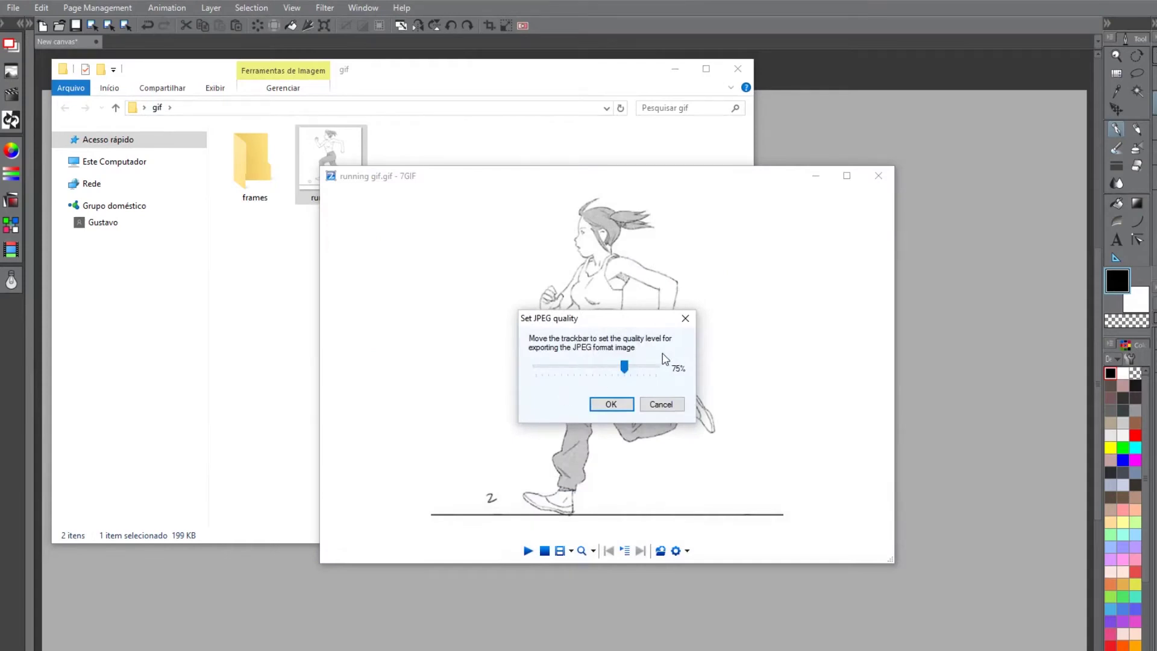
pyautogui.click(611, 404)
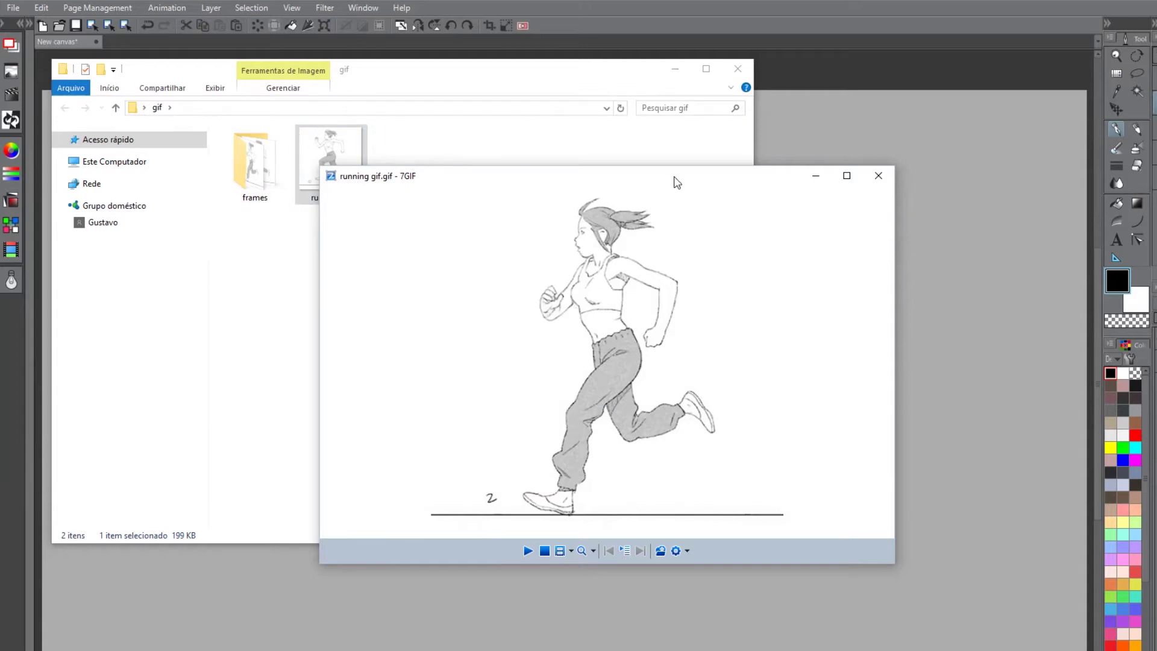
# Open the frames folder, select all eight run images, close 7GIF, and reposition the folder window over the canvas.
pyautogui.moveTo(673, 176); pyautogui.dragTo(884, 229)
pyautogui.click(313, 267)
pyautogui.doubleClick(263, 178)
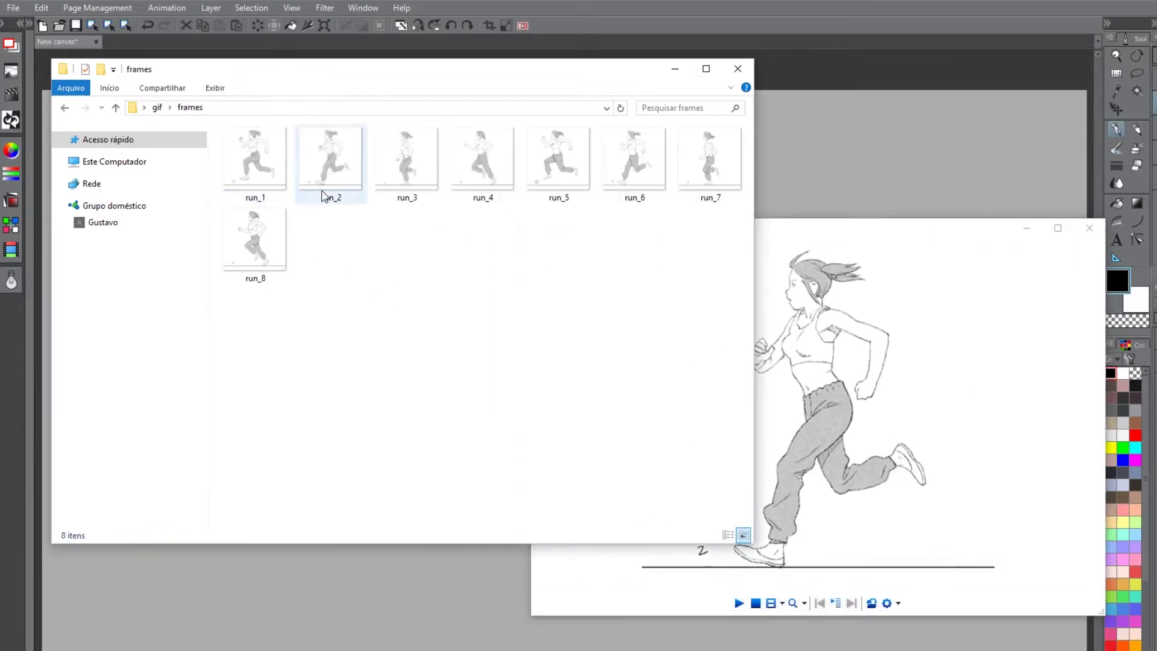
pyautogui.moveTo(718, 253); pyautogui.dragTo(223, 126)
pyautogui.click(983, 375)
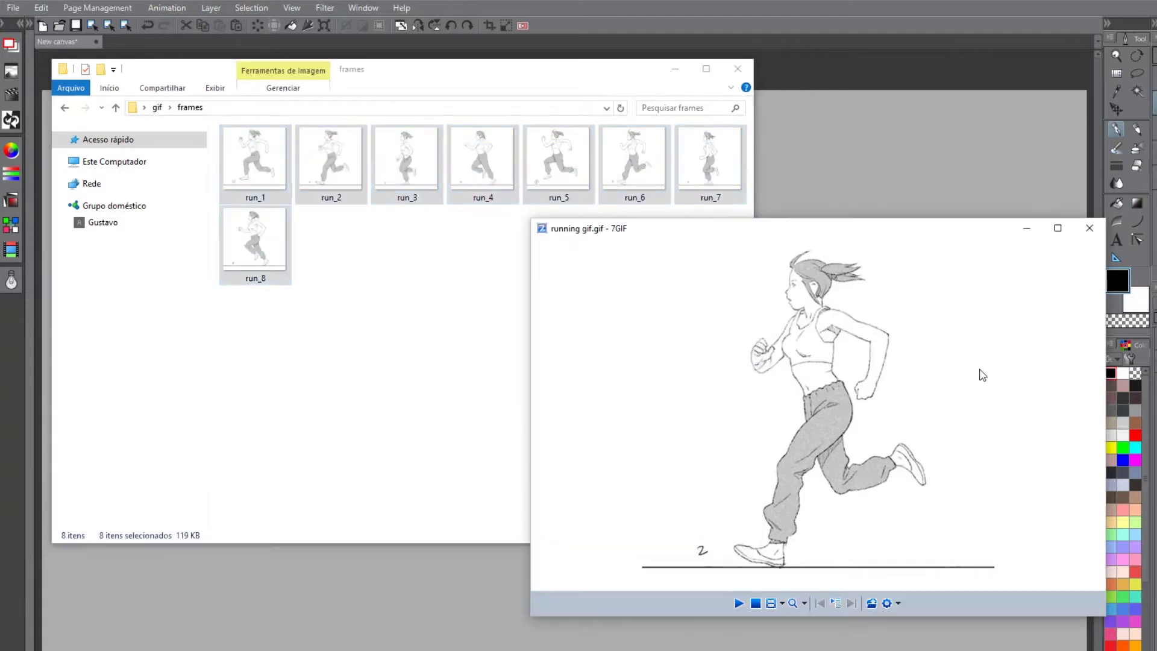
pyautogui.click(1090, 228)
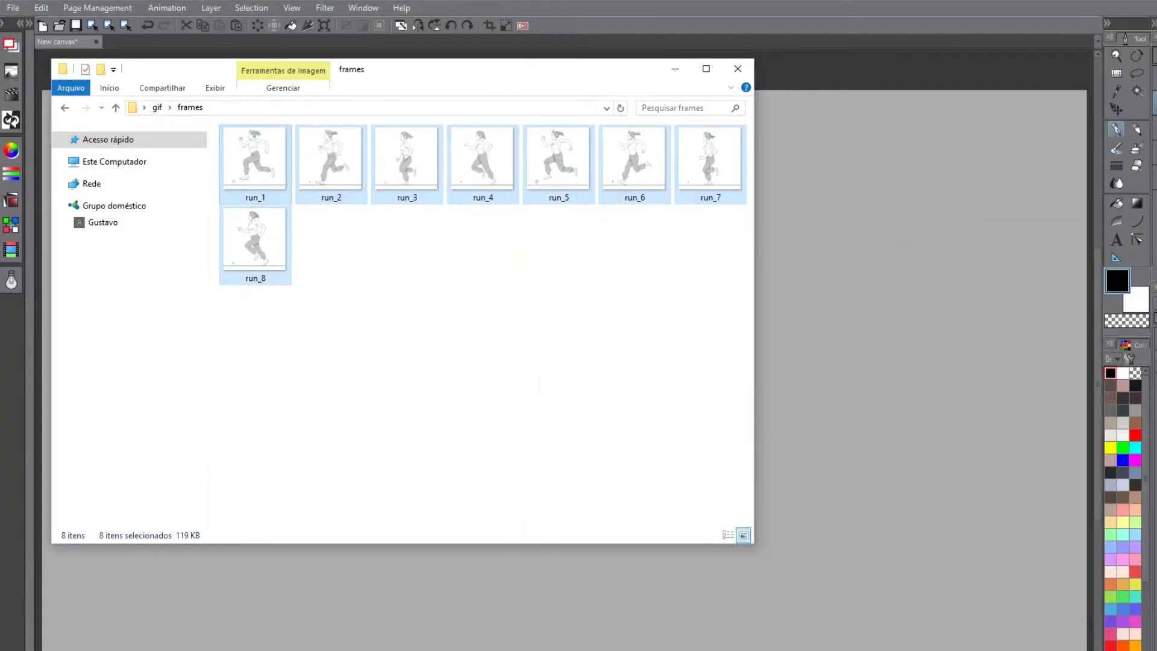
pyautogui.moveTo(441, 74); pyautogui.dragTo(613, 185)
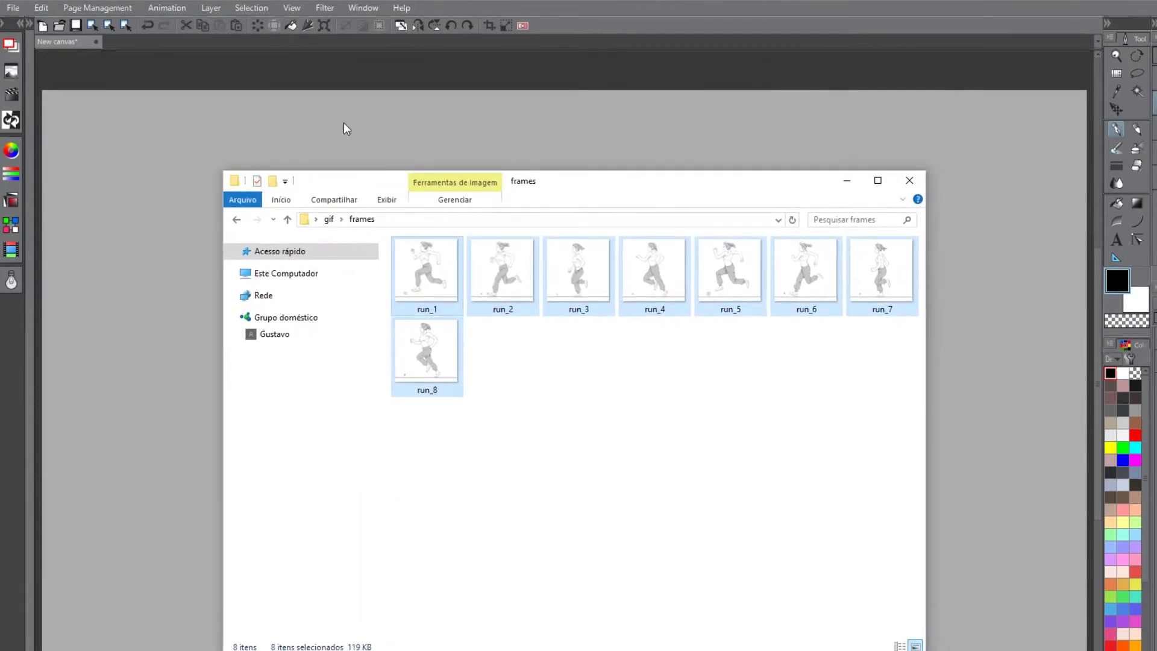
# Create a new animation canvas from the 854x480 (72dpi) Sketch Base preset with the cut template turned off.
pyautogui.click(43, 28)
pyautogui.click(627, 174)
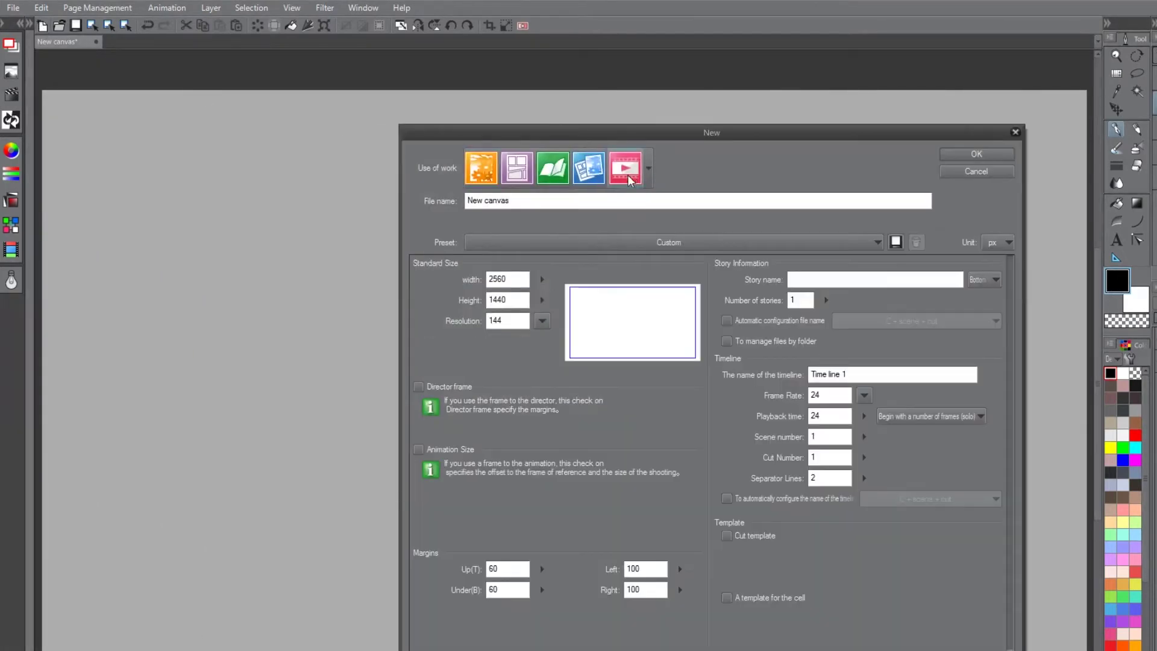
pyautogui.click(722, 244)
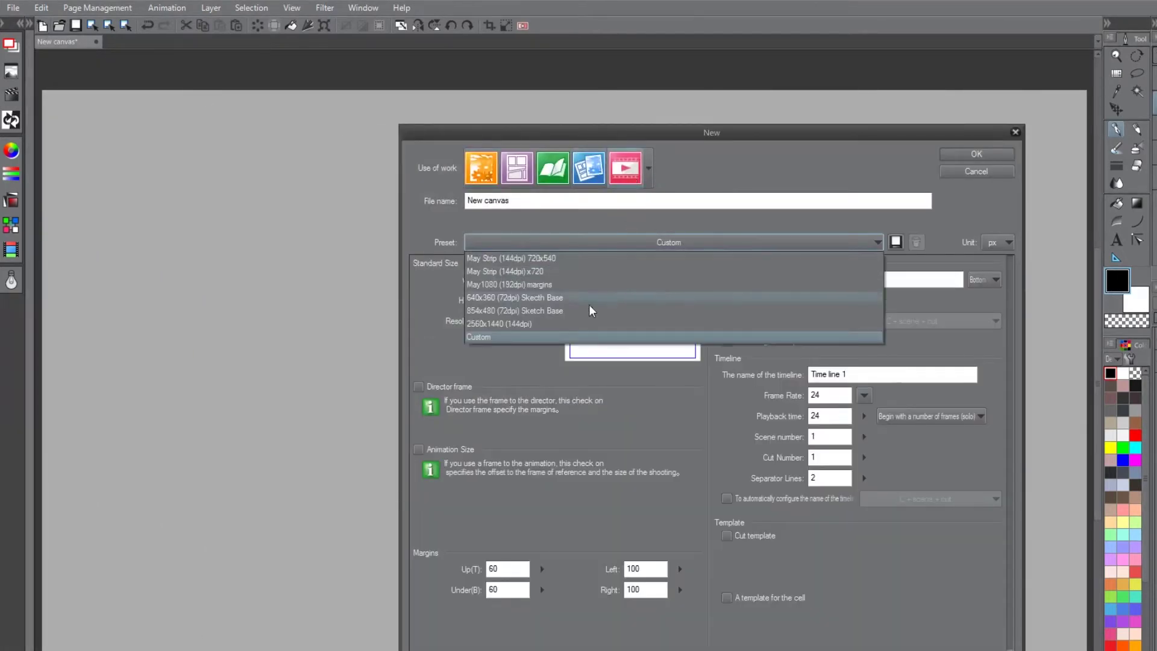
pyautogui.click(558, 309)
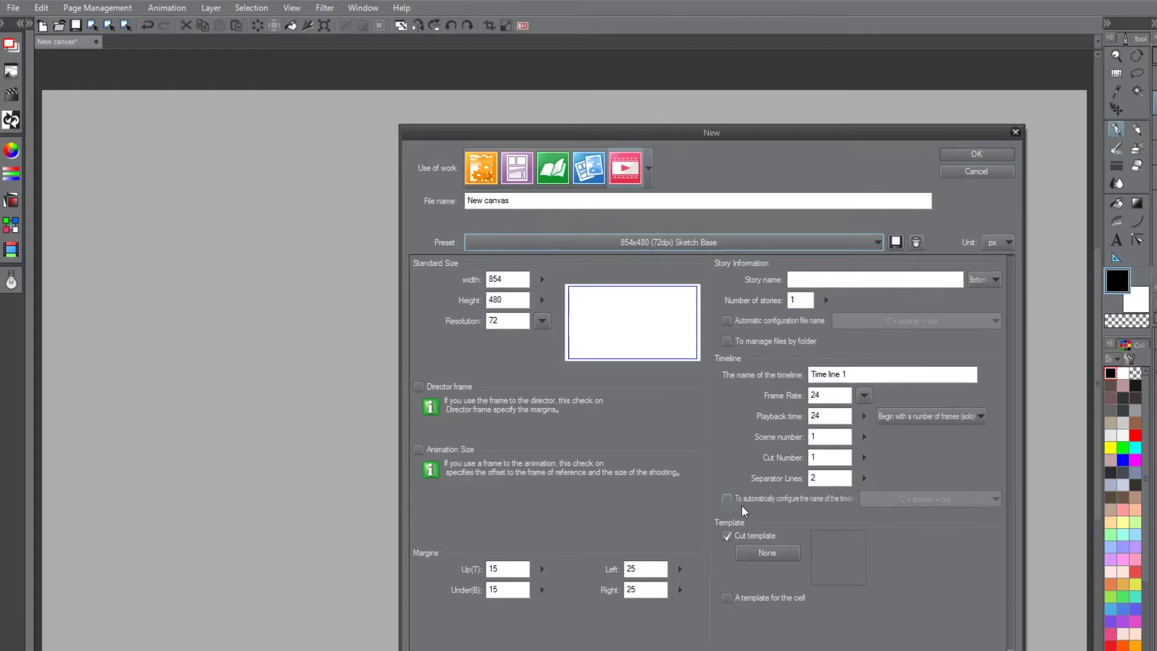
pyautogui.click(726, 535)
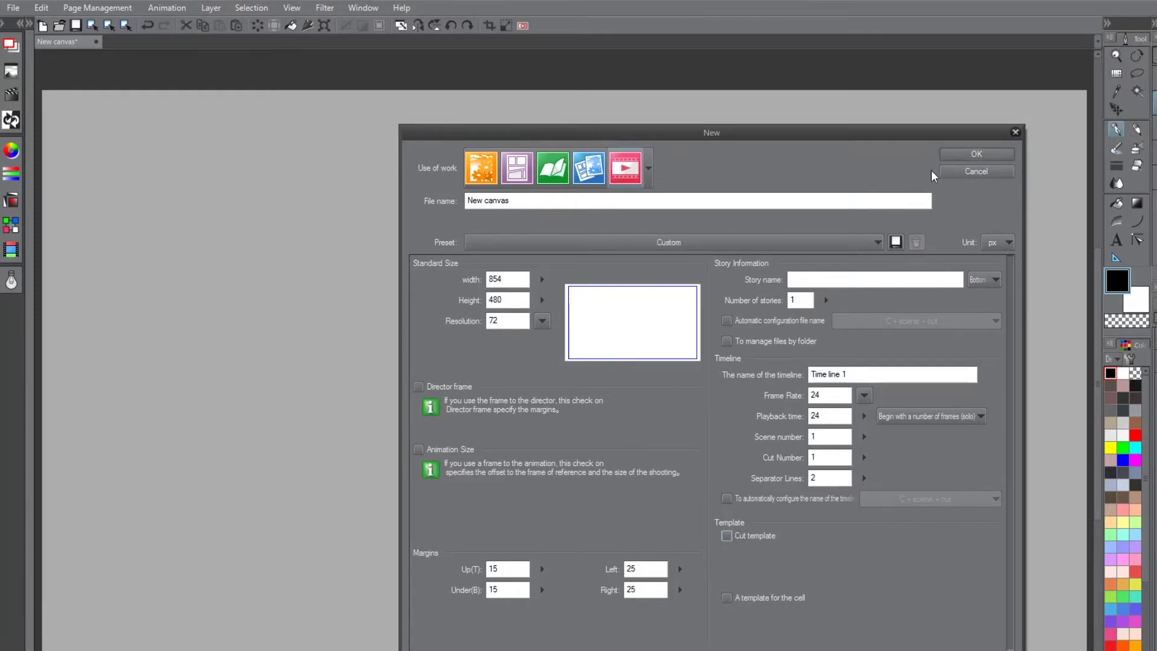
pyautogui.click(955, 156)
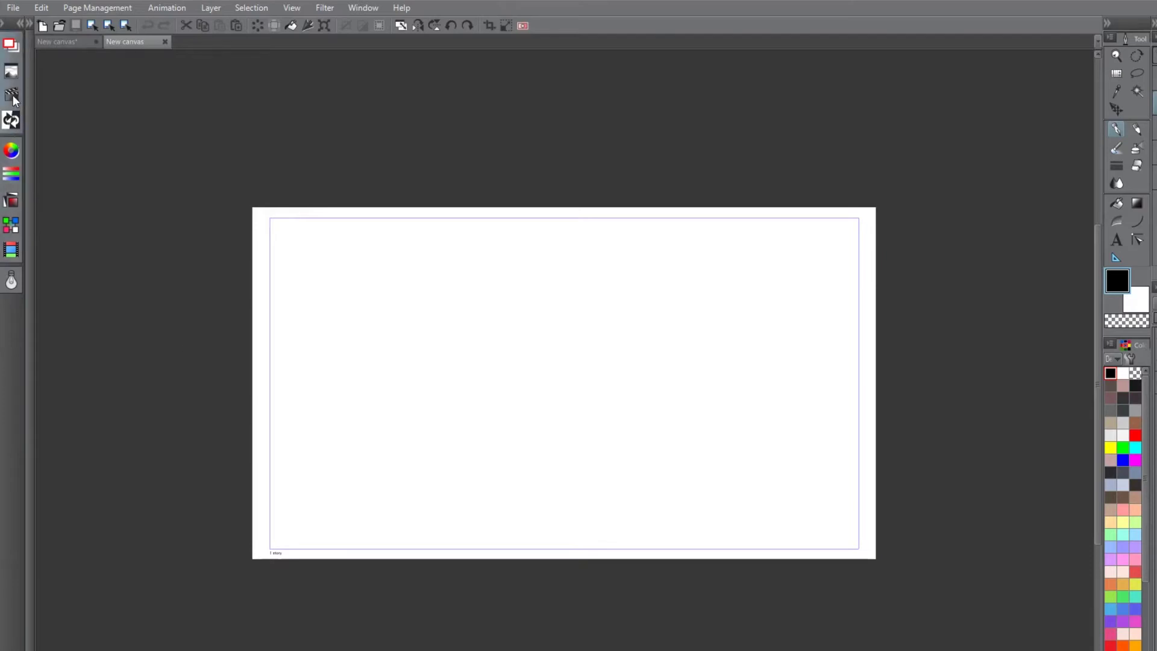
# Run the Paper Color auto action to turn the new canvas's paper gray, and collapse the palette dock.
pyautogui.click(11, 120)
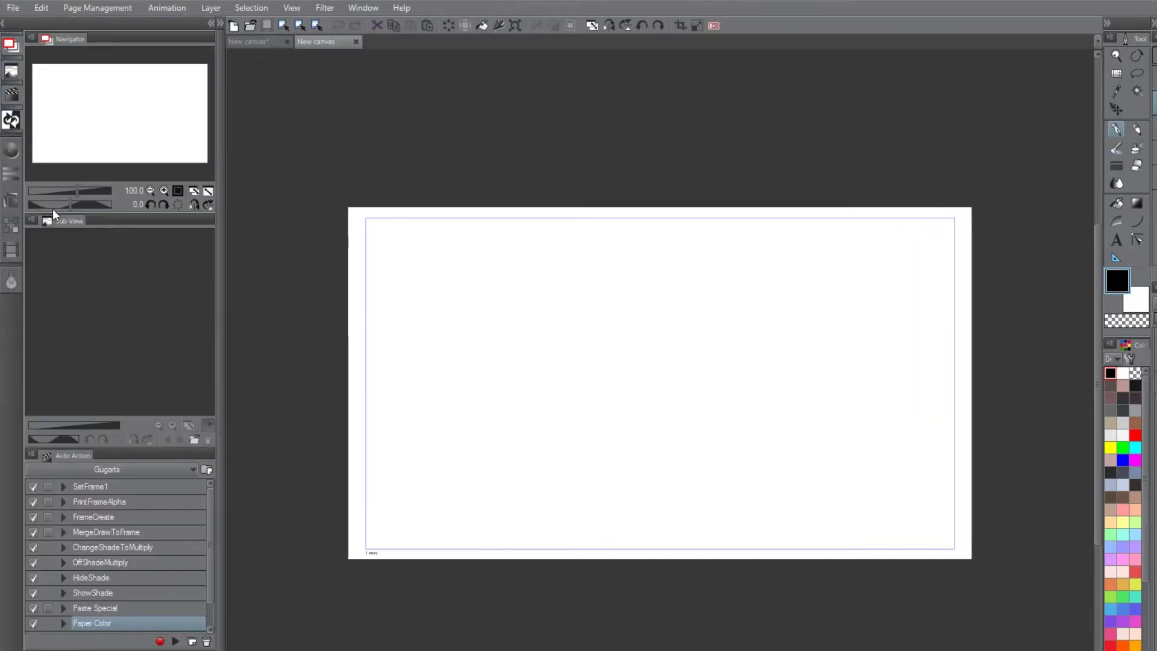
pyautogui.doubleClick(88, 625)
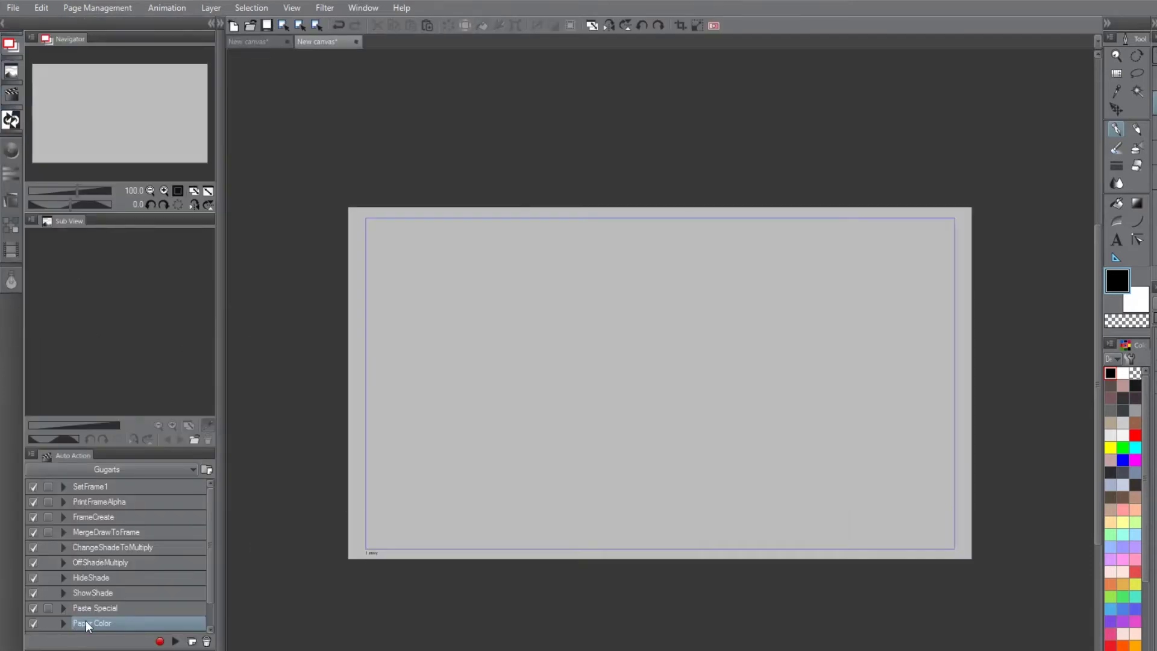
pyautogui.click(212, 23)
pyautogui.click(6, 27)
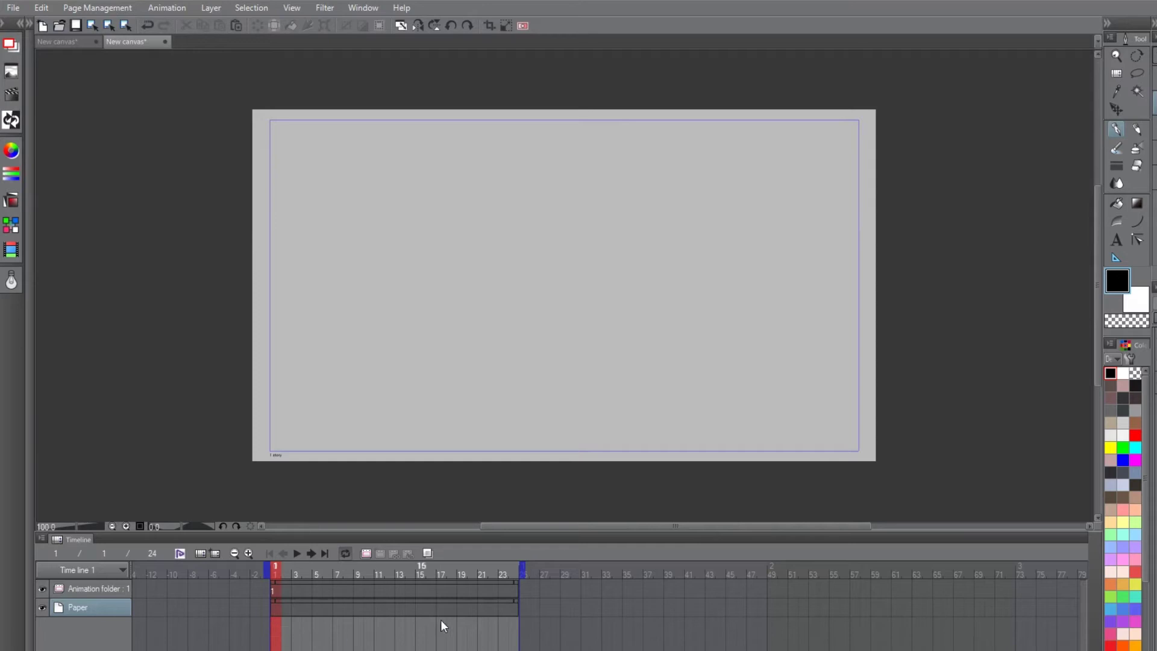
# Import the images run_1 to run_8 into the animation folder and delete the empty layer 1.
pyautogui.click(346, 593)
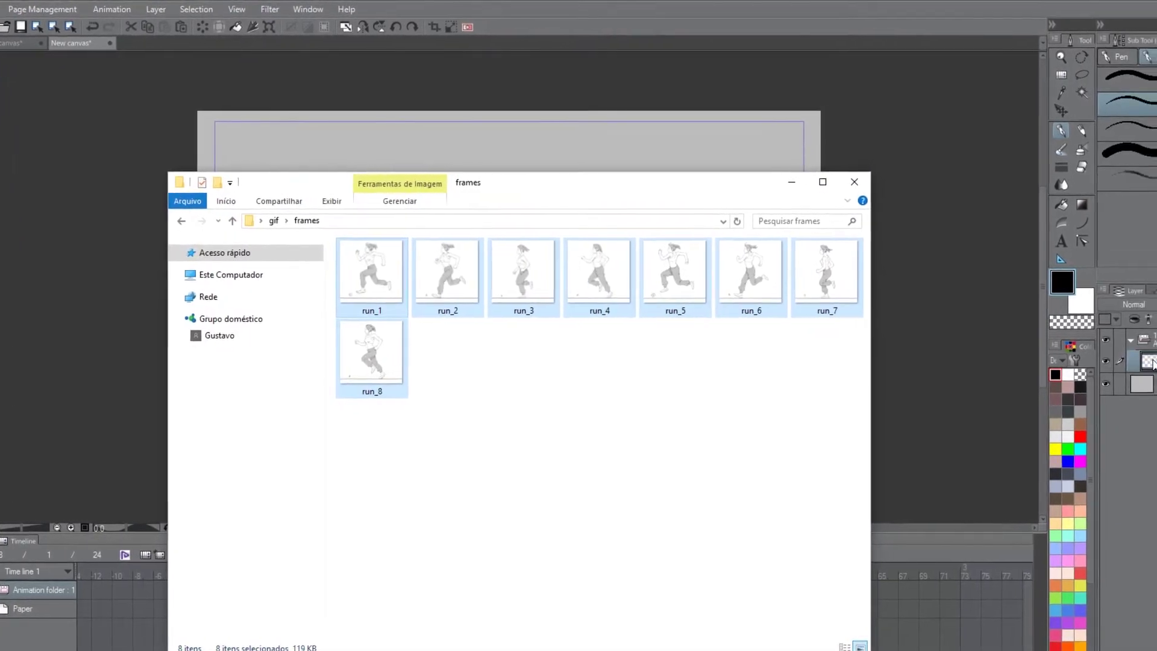
pyautogui.moveTo(850, 379); pyautogui.dragTo(348, 296)
pyautogui.moveTo(272, 299); pyautogui.dragTo(1057, 354)
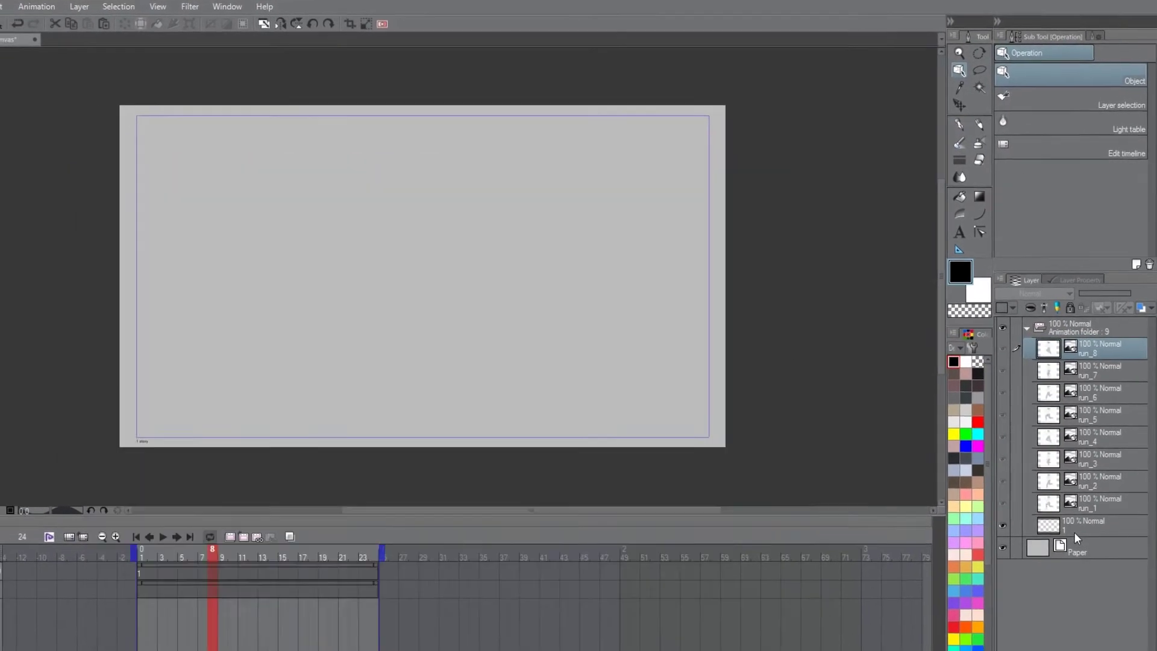
pyautogui.click(1076, 530)
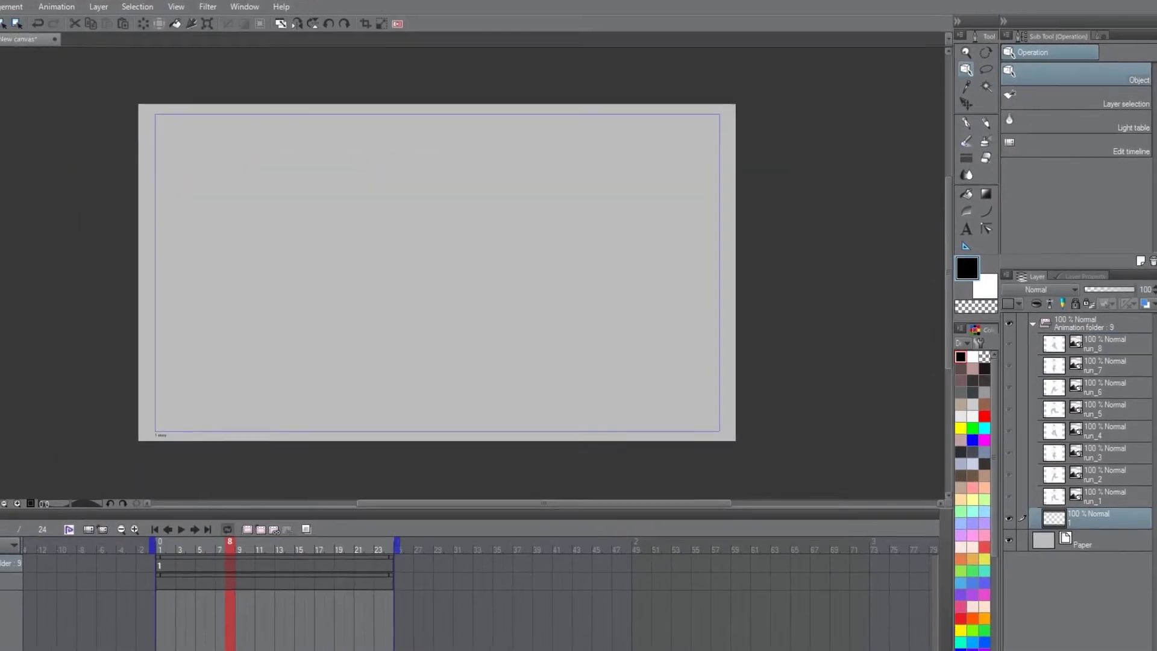
pyautogui.press('Delete')
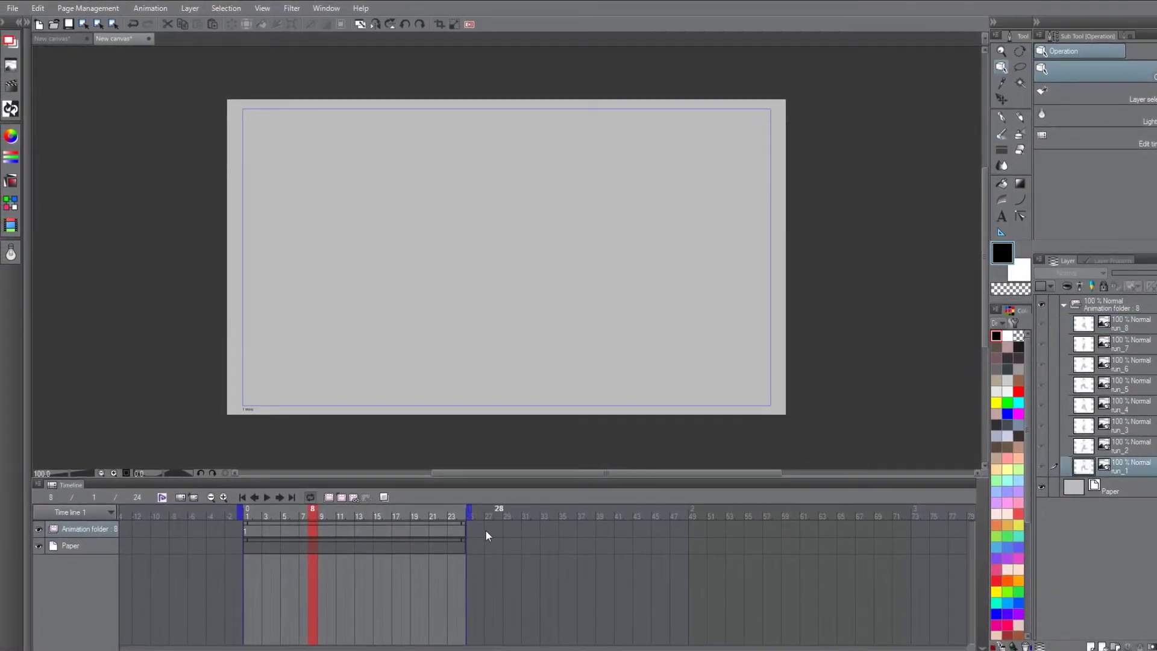
# Return the playhead to frame 1 and set the timeline's end to frame 16.
pyautogui.click(274, 514)
pyautogui.moveTo(274, 514); pyautogui.dragTo(247, 513)
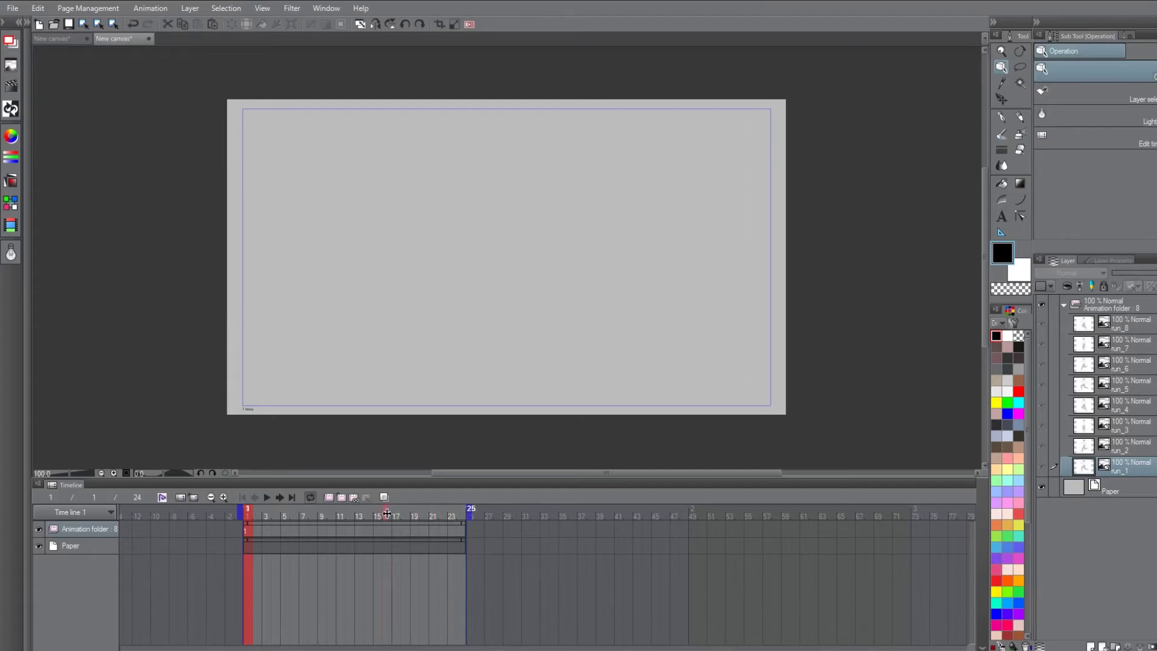
pyautogui.moveTo(393, 511); pyautogui.dragTo(394, 511)
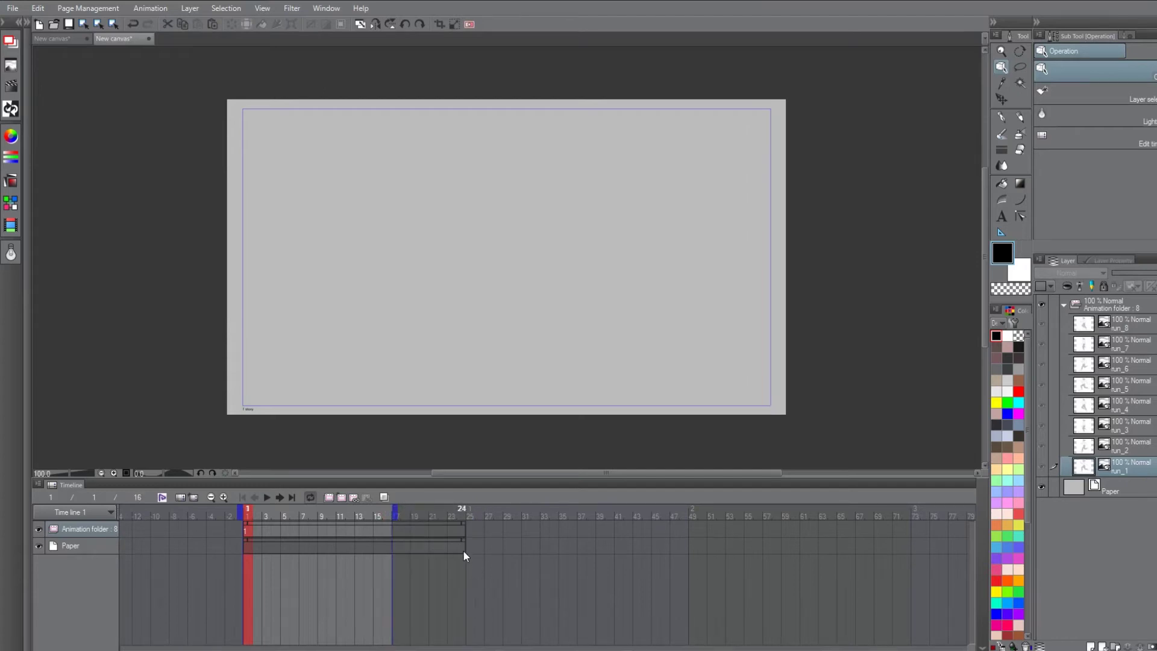
# Shorten the Paper and Animation folder clips to end at frame 16.
pyautogui.moveTo(464, 541); pyautogui.dragTo(392, 544)
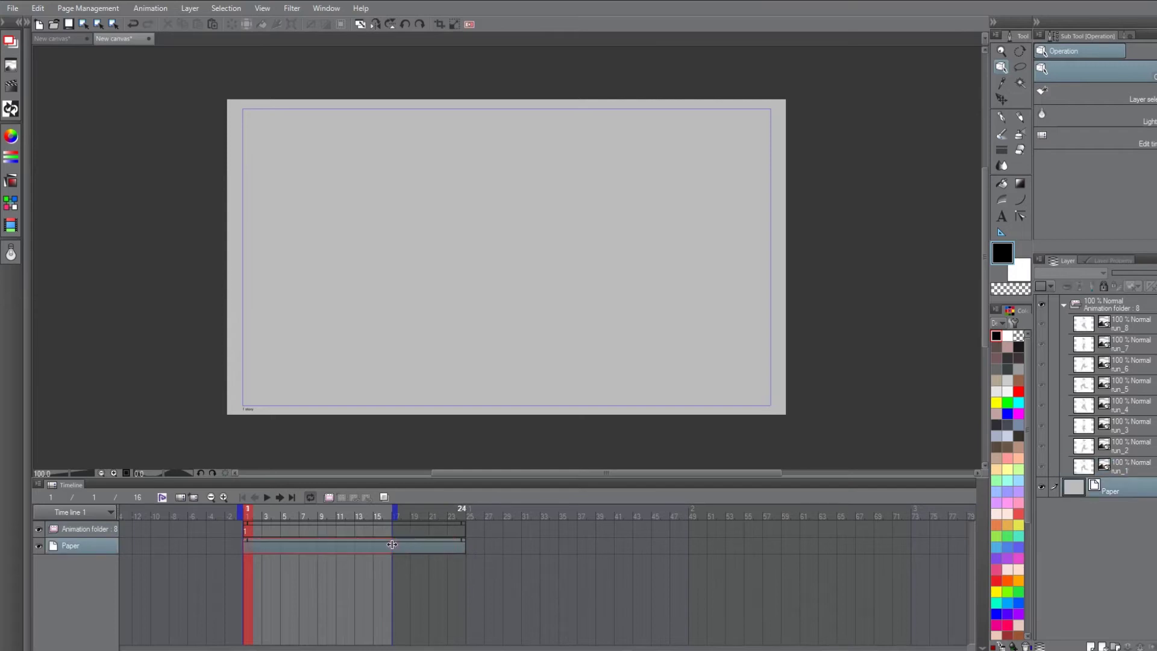
pyautogui.click(460, 527)
pyautogui.moveTo(463, 524); pyautogui.dragTo(392, 527)
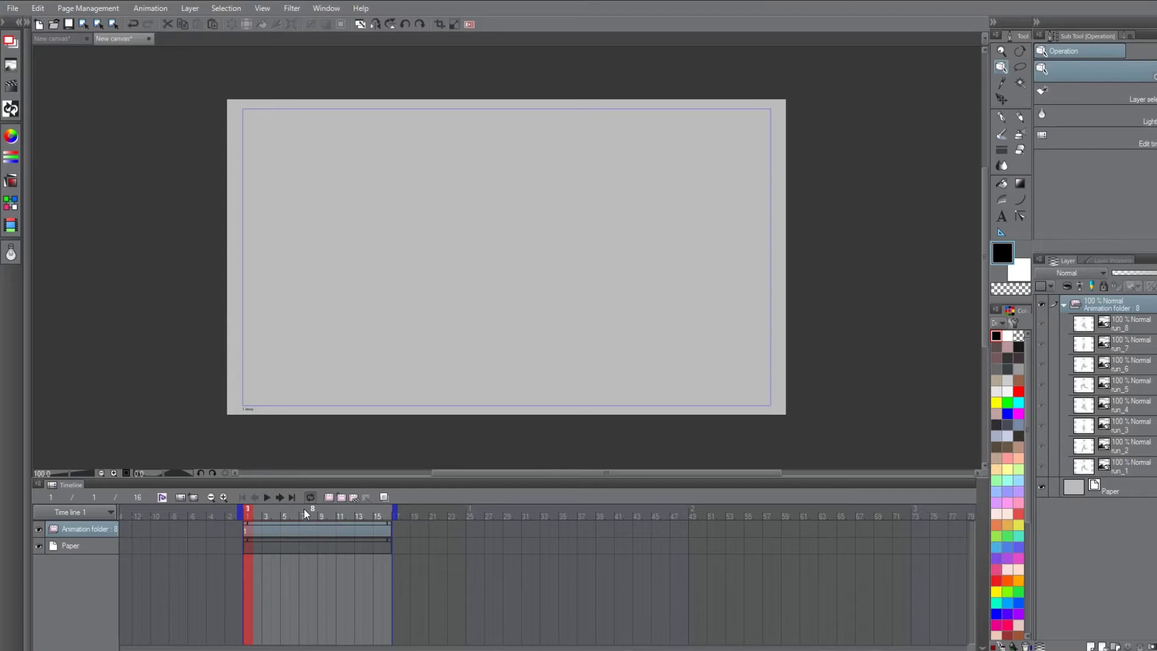
pyautogui.click(224, 498)
pyautogui.click(224, 498)
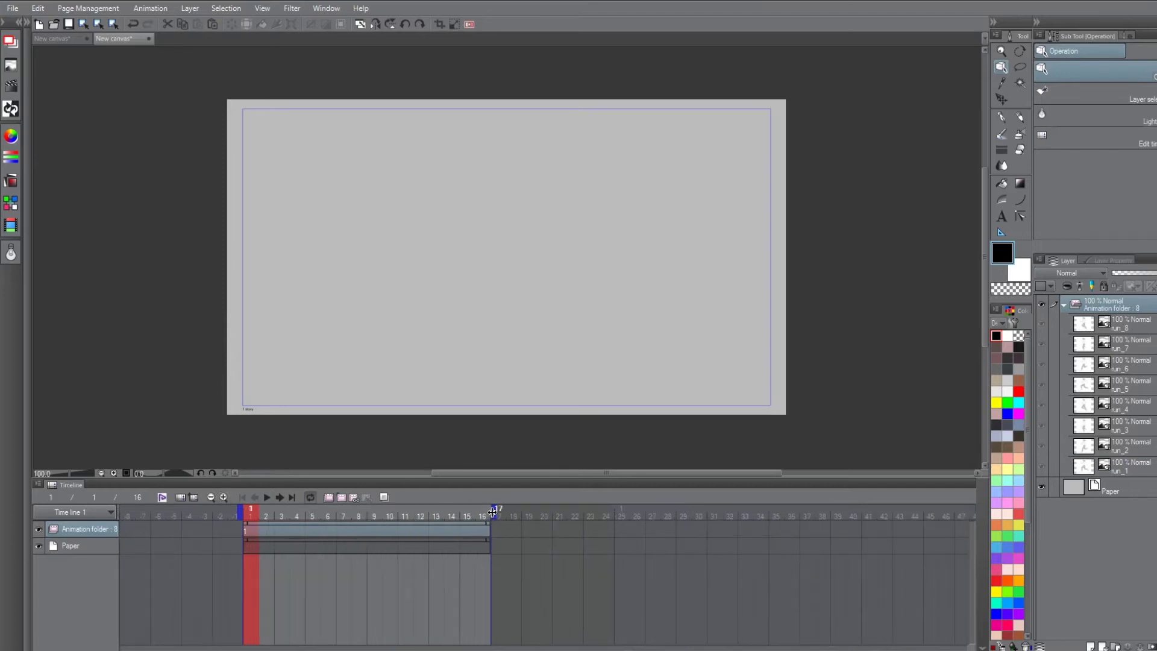
pyautogui.click(484, 529)
pyautogui.moveTo(480, 513); pyautogui.dragTo(188, 520)
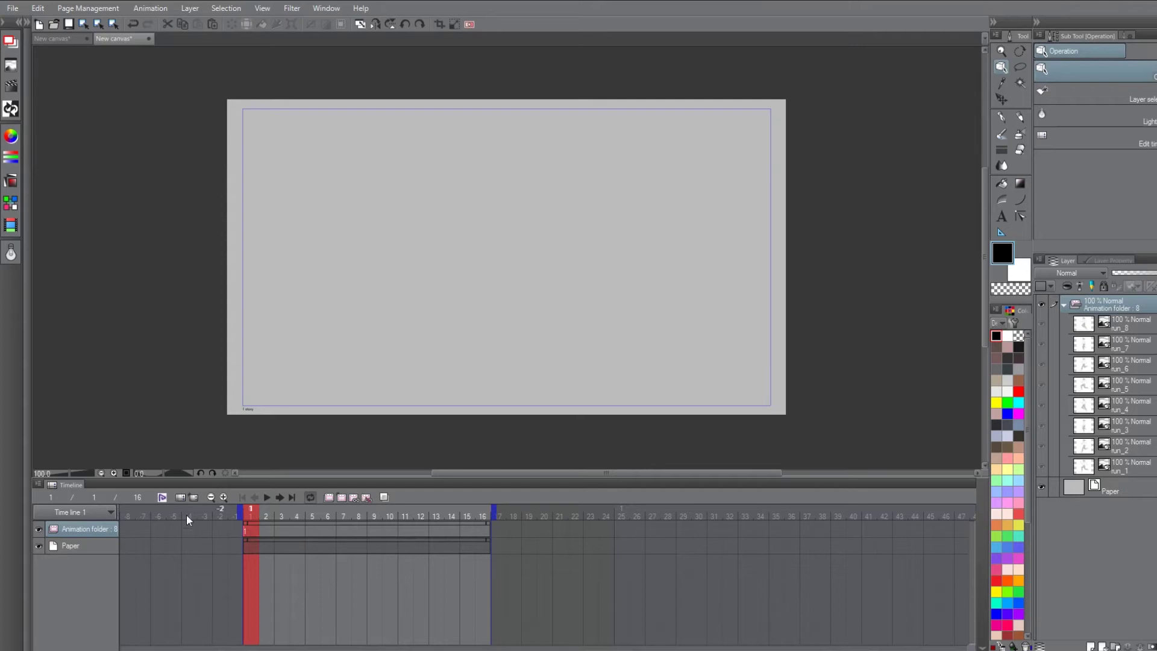
# Display the Framerate auto action set and select the Image Sequece by two action.
pyautogui.click(13, 89)
pyautogui.click(104, 423)
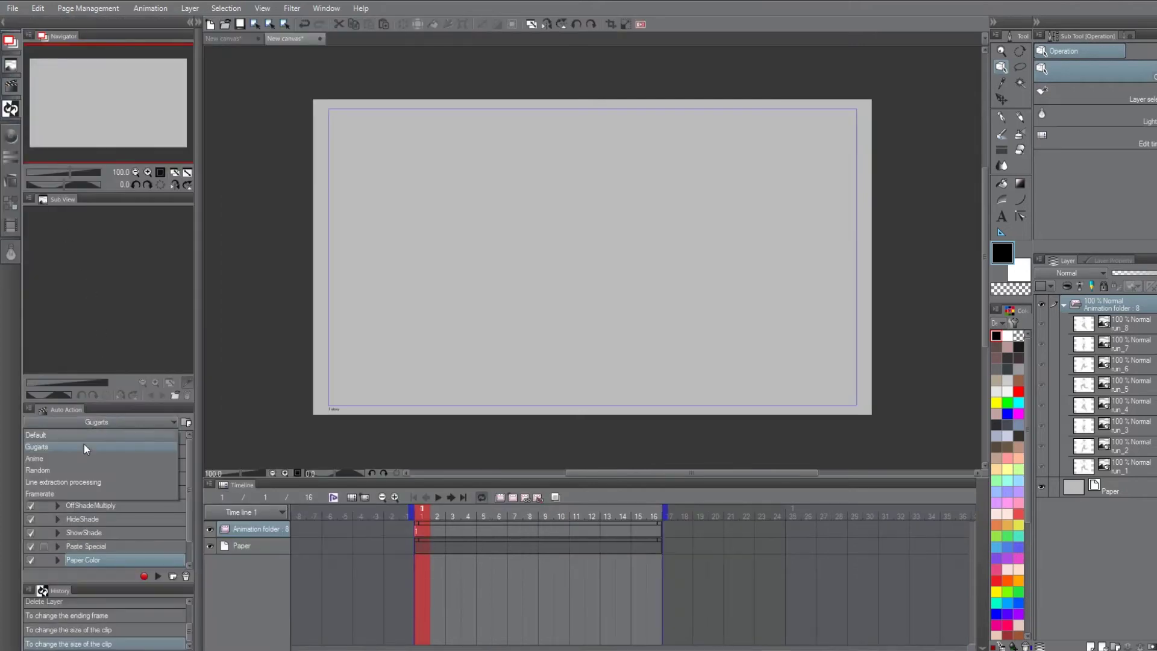
pyautogui.click(56, 495)
pyautogui.click(110, 454)
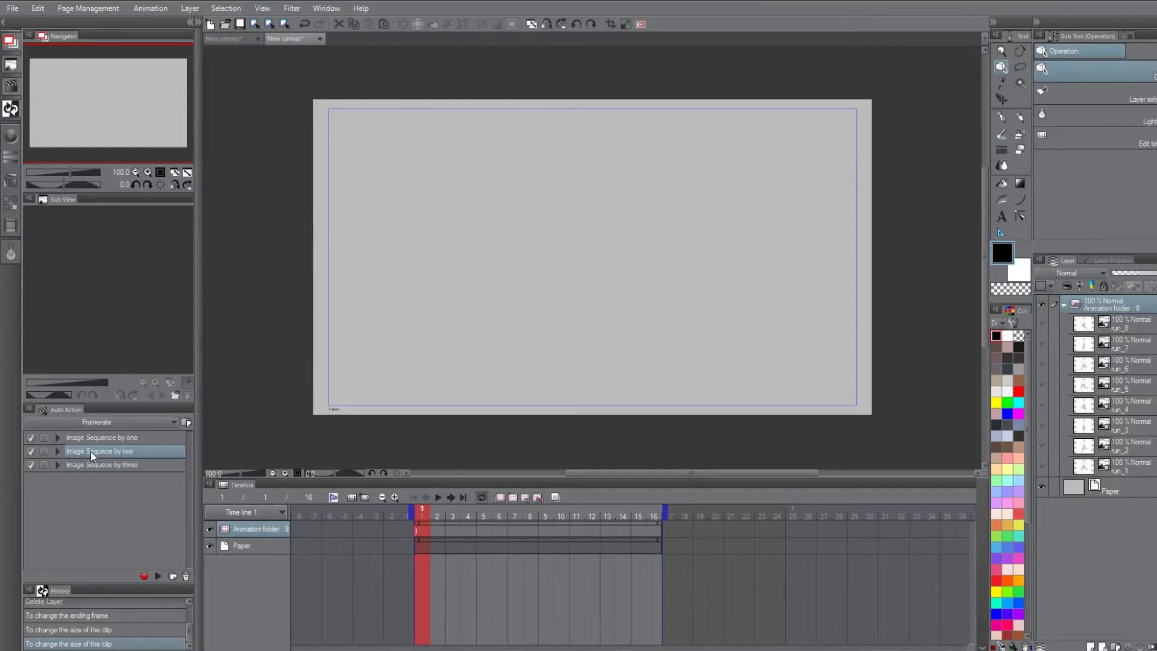
# Examine the commands inside the Image Sequece by two auto action and fold its list away.
pyautogui.click(57, 451)
pyautogui.click(95, 470)
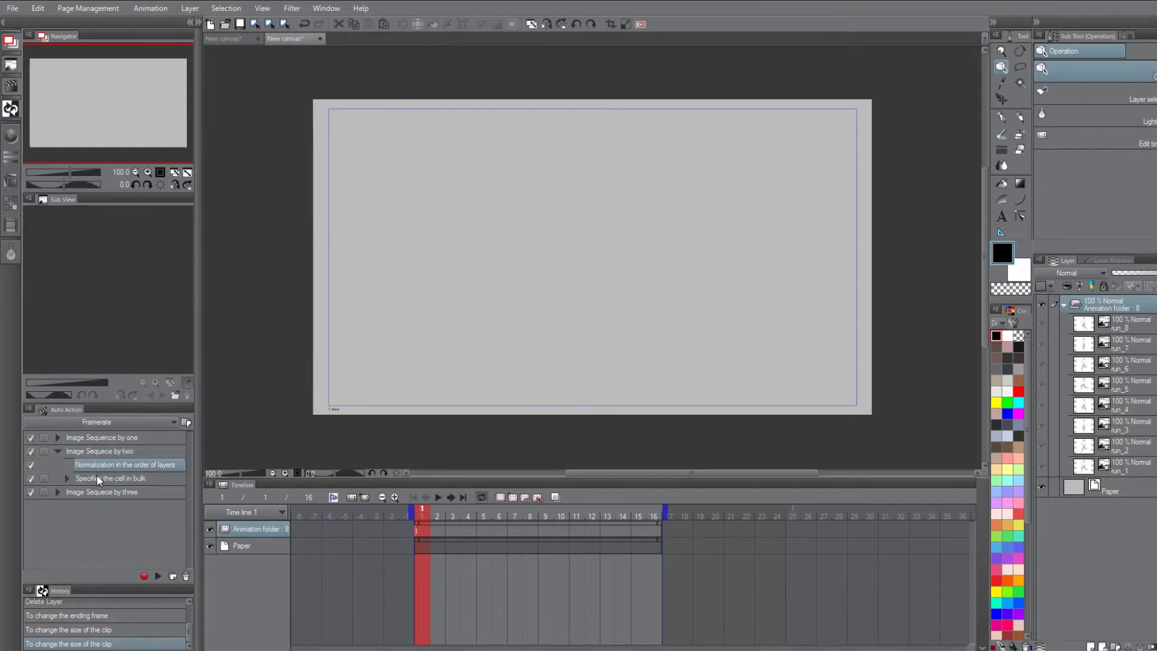
pyautogui.click(97, 479)
pyautogui.click(96, 453)
pyautogui.click(59, 452)
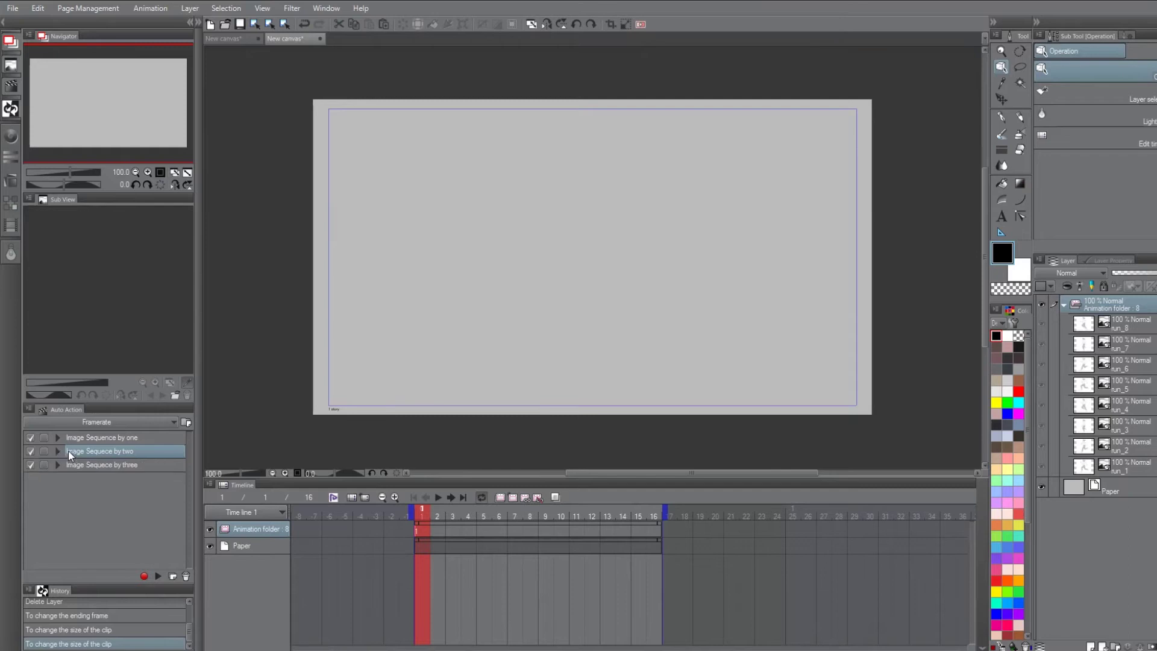
# Run the Image Sequece by two auto action on the run frames and preview the resulting animation in the timeline.
pyautogui.doubleClick(117, 456)
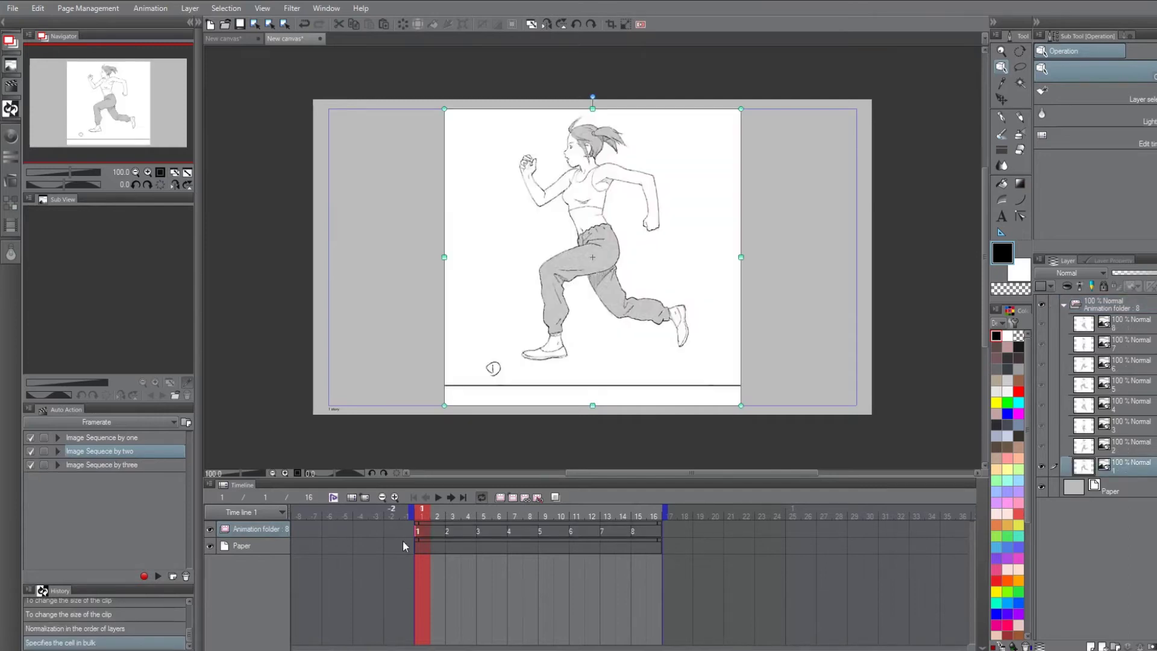
pyautogui.moveTo(425, 510); pyautogui.dragTo(642, 521)
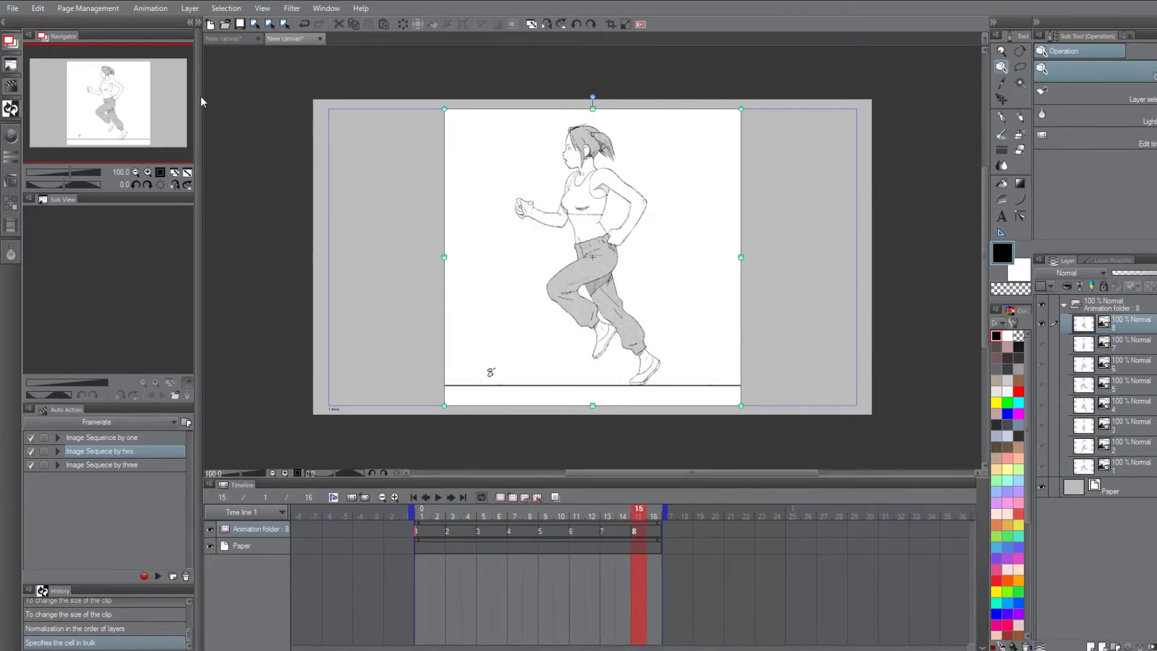
pyautogui.click(190, 24)
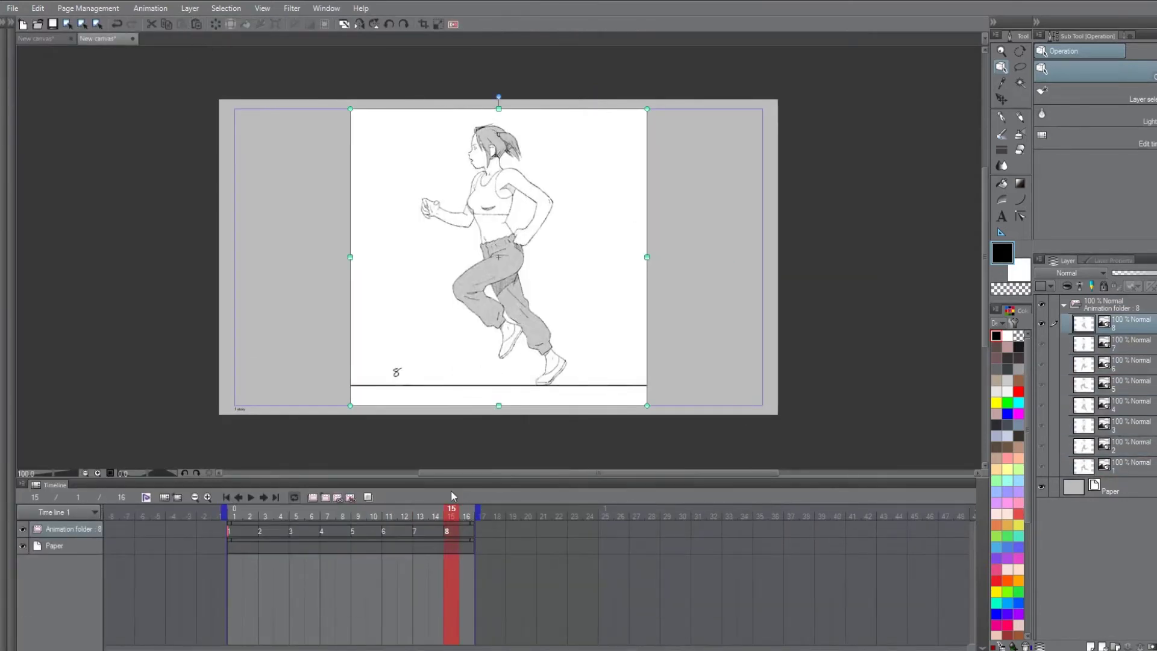
pyautogui.click(252, 497)
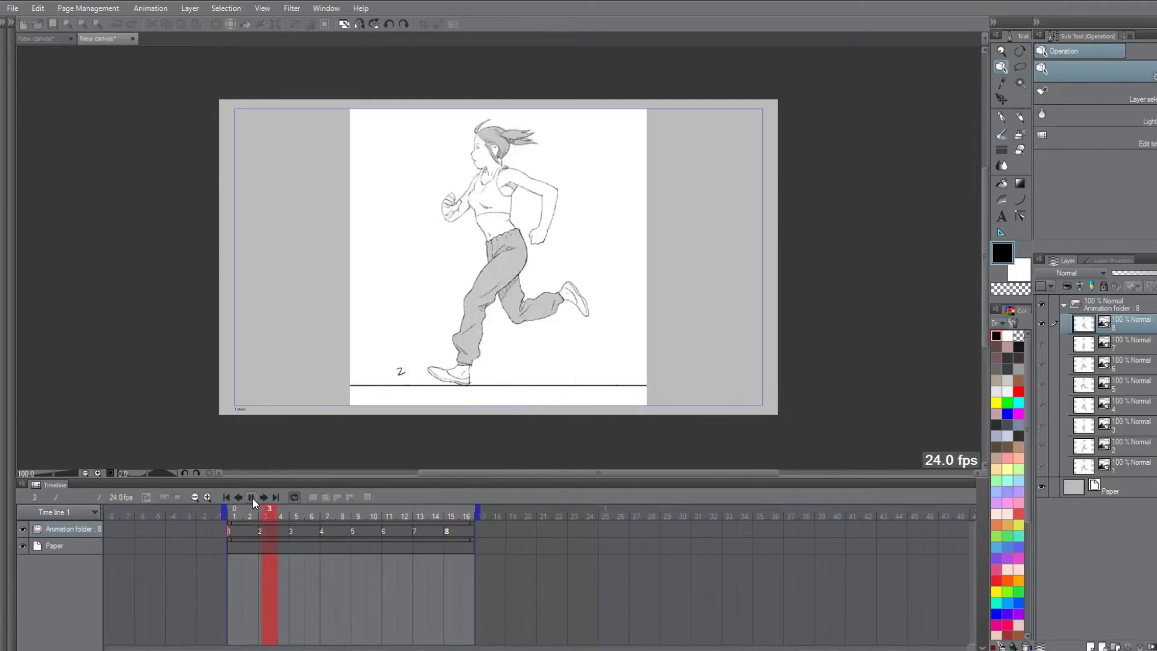
pyautogui.click(252, 498)
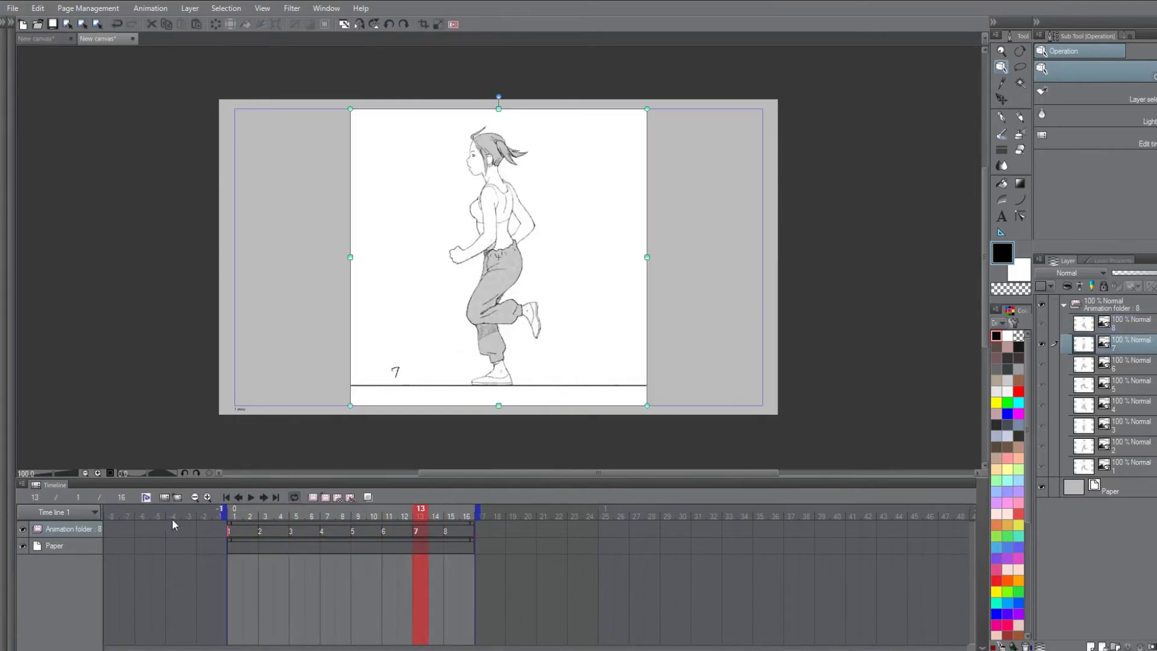
# Fold the Animation folder's layer list and lower the folder's opacity.
pyautogui.click(1063, 305)
pyautogui.moveTo(1136, 274); pyautogui.dragTo(1125, 274)
pyautogui.click(1104, 309)
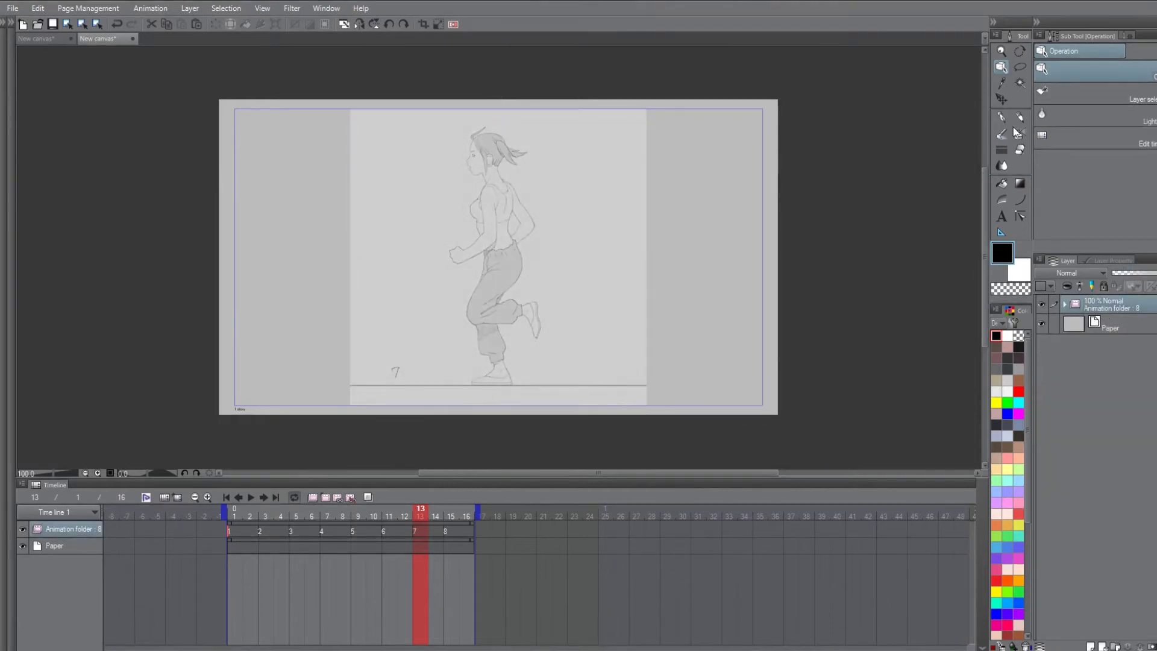
# Move the whole Animation folder's artwork to the left part of the canvas and play the sequence from frame 1.
pyautogui.click(1001, 98)
pyautogui.moveTo(540, 288)
pyautogui.mouseDown()
pyautogui.moveTo(715, 327)
pyautogui.moveTo(720, 301)
pyautogui.moveTo(430, 301)
pyautogui.mouseUp()
pyautogui.moveTo(412, 514); pyautogui.dragTo(234, 516)
pyautogui.click(1123, 306)
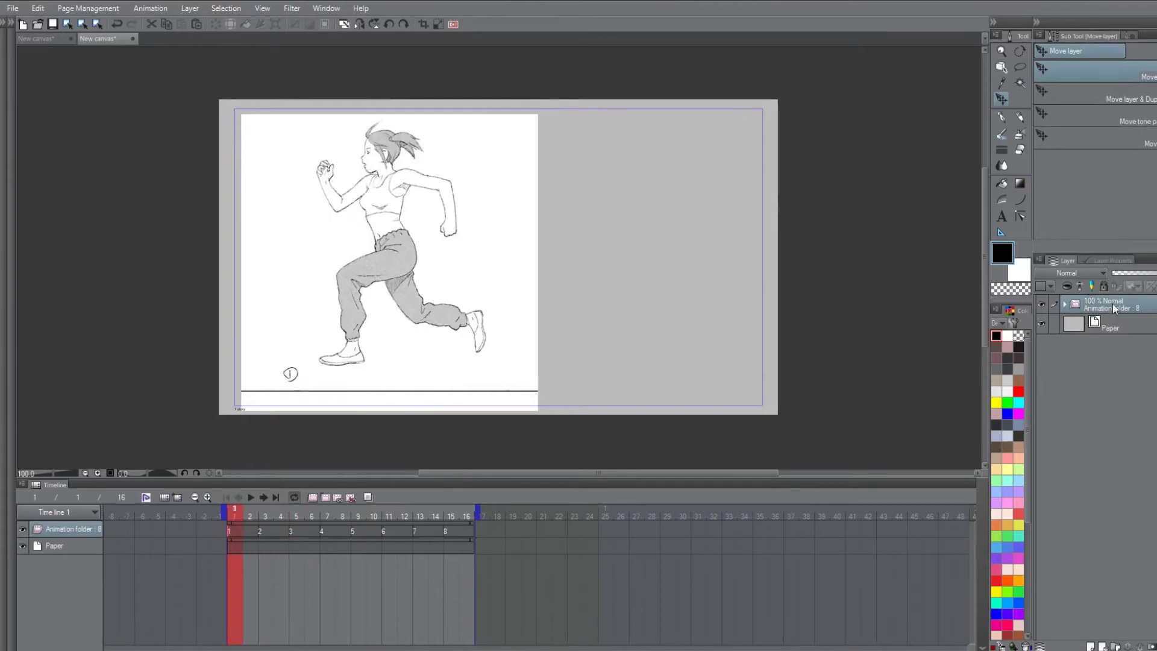
pyautogui.click(250, 497)
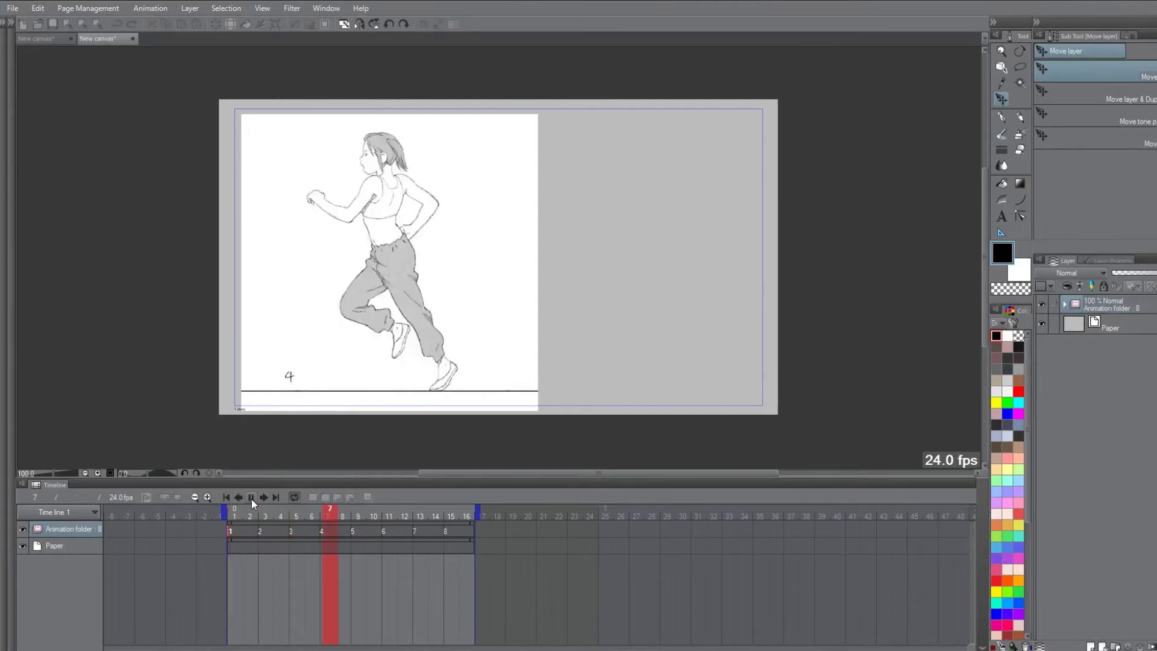
pyautogui.click(376, 512)
pyautogui.moveTo(379, 512); pyautogui.dragTo(420, 512)
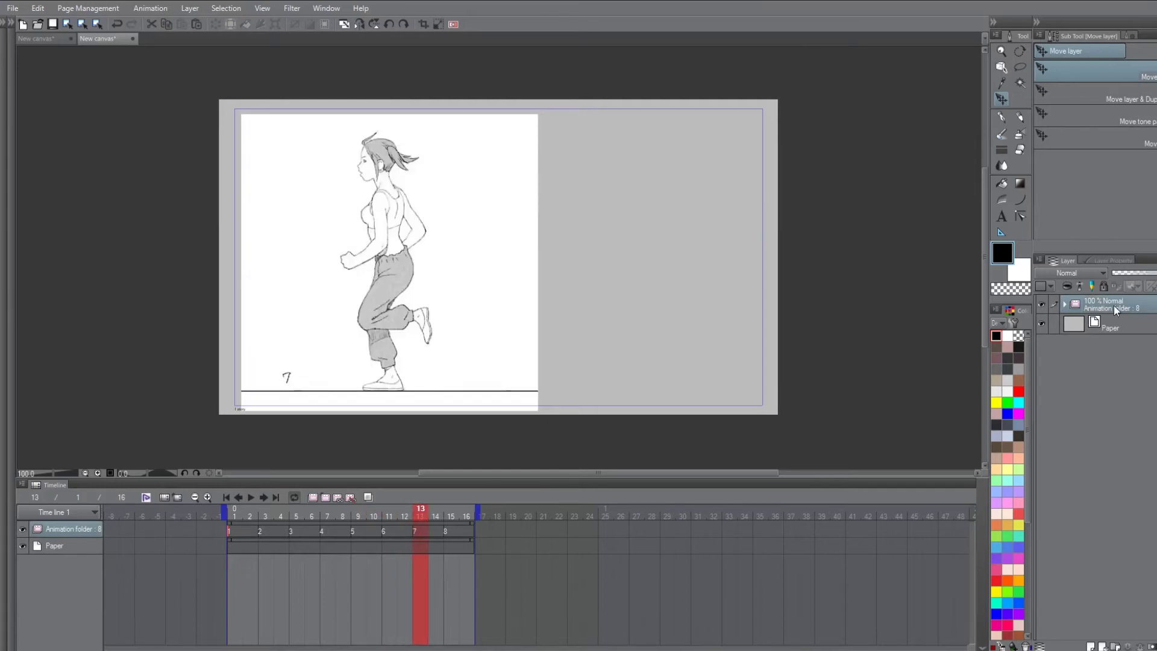
# Fade the Animation folder to 36% opacity and shift its artwork to the right part of the canvas at frame 1.
pyautogui.click(1139, 274)
pyautogui.moveTo(1139, 278); pyautogui.dragTo(1122, 276)
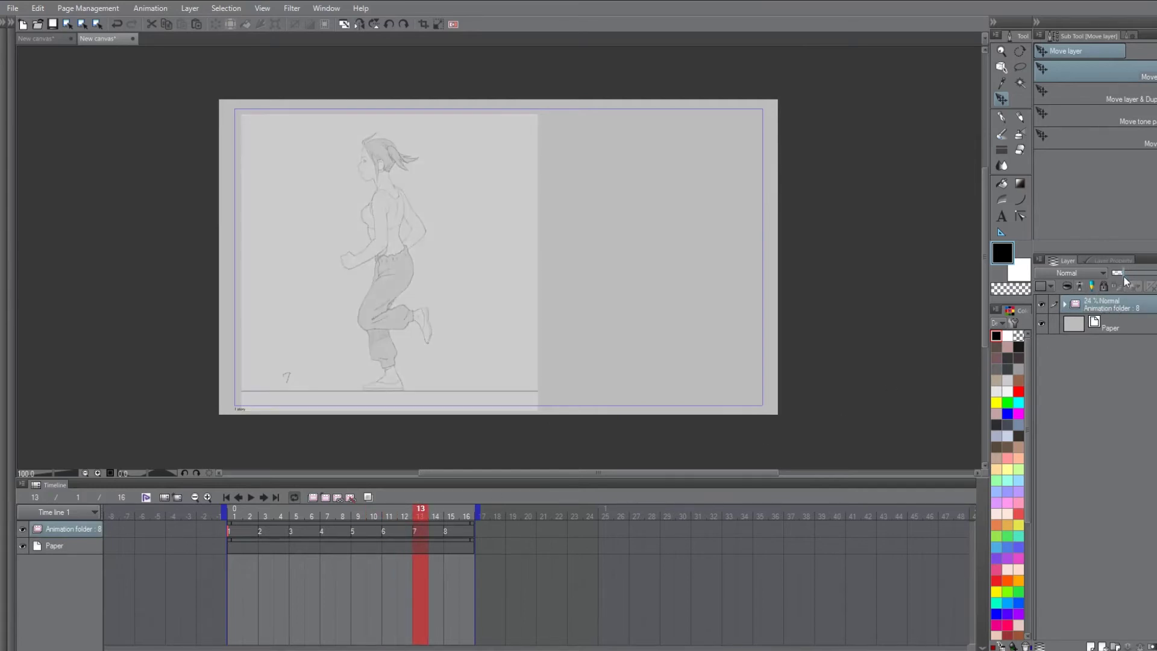
pyautogui.moveTo(418, 517); pyautogui.dragTo(228, 530)
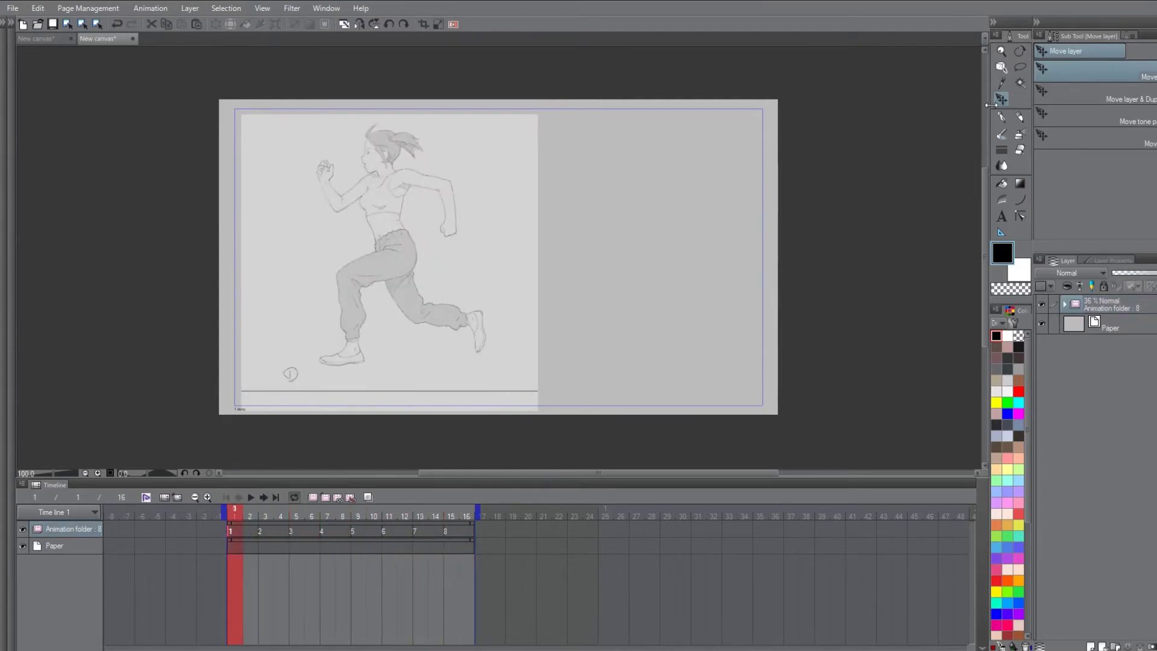
pyautogui.moveTo(411, 307); pyautogui.dragTo(613, 315)
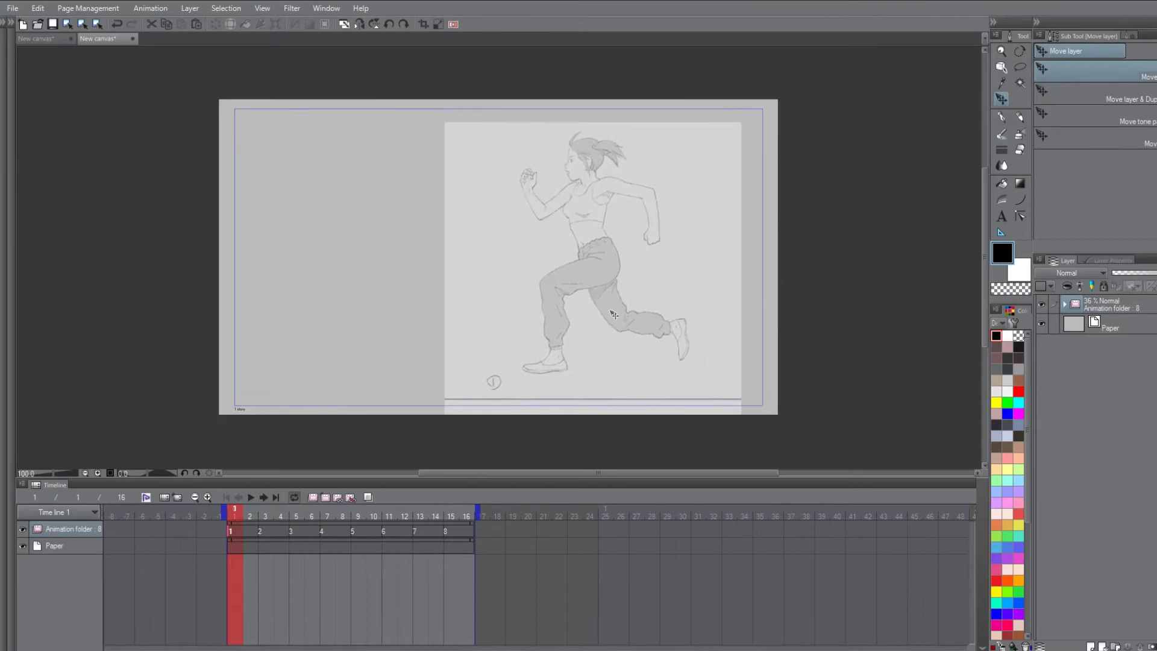
# Restore the Animation folder's opacity to 100%, unfold its layers and select the lowest cell.
pyautogui.click(1090, 310)
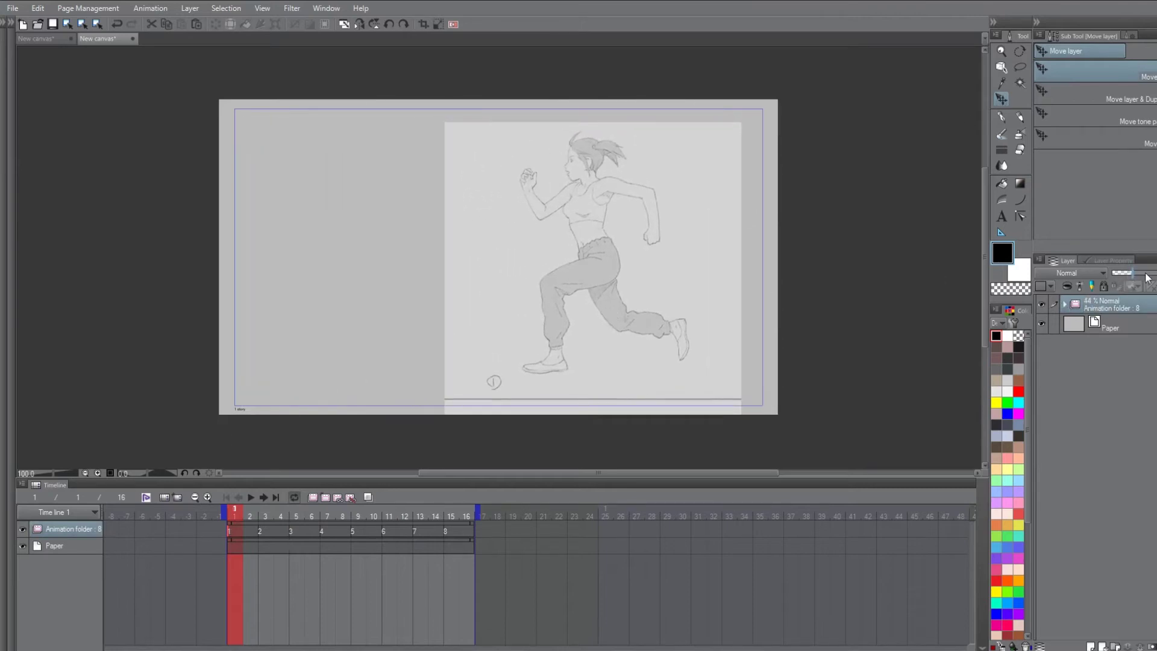
pyautogui.moveTo(1125, 273); pyautogui.dragTo(1148, 275)
pyautogui.click(1064, 305)
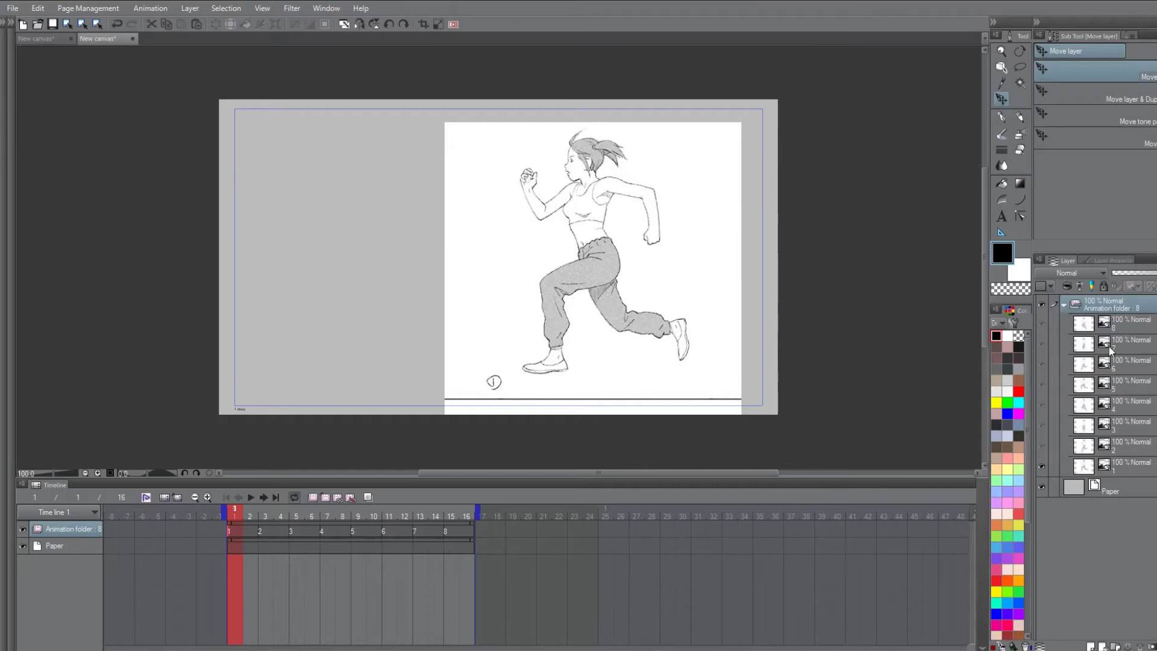
pyautogui.click(1105, 466)
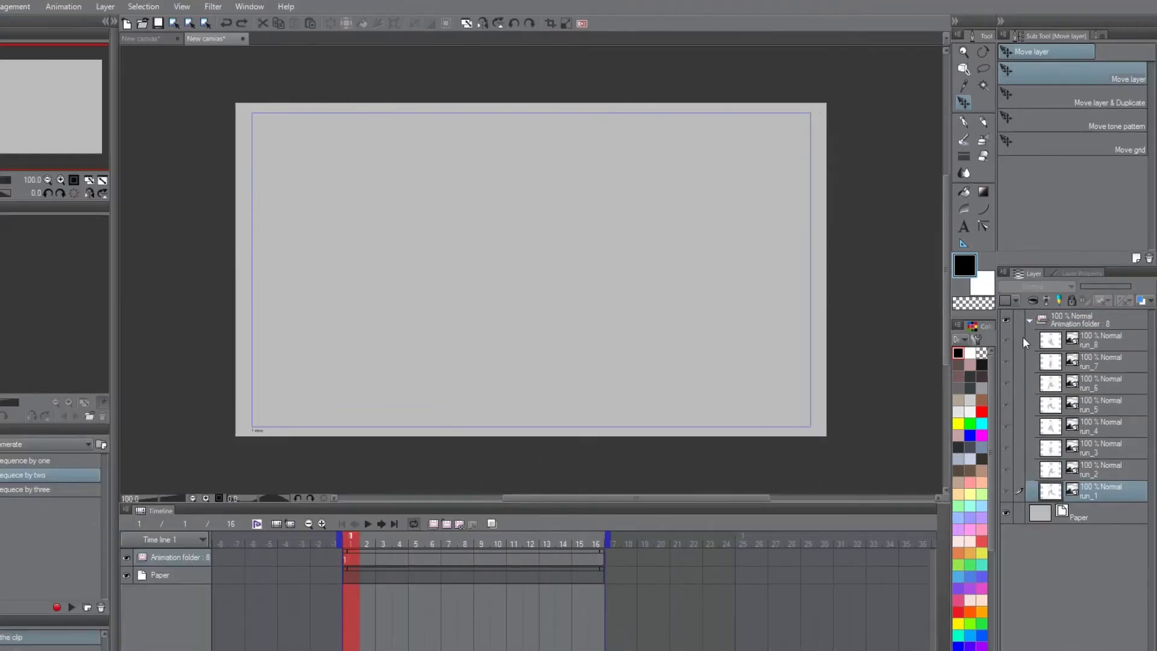
# Renumber the imported run layers with Normalization in the order of layers.
pyautogui.click(63, 7)
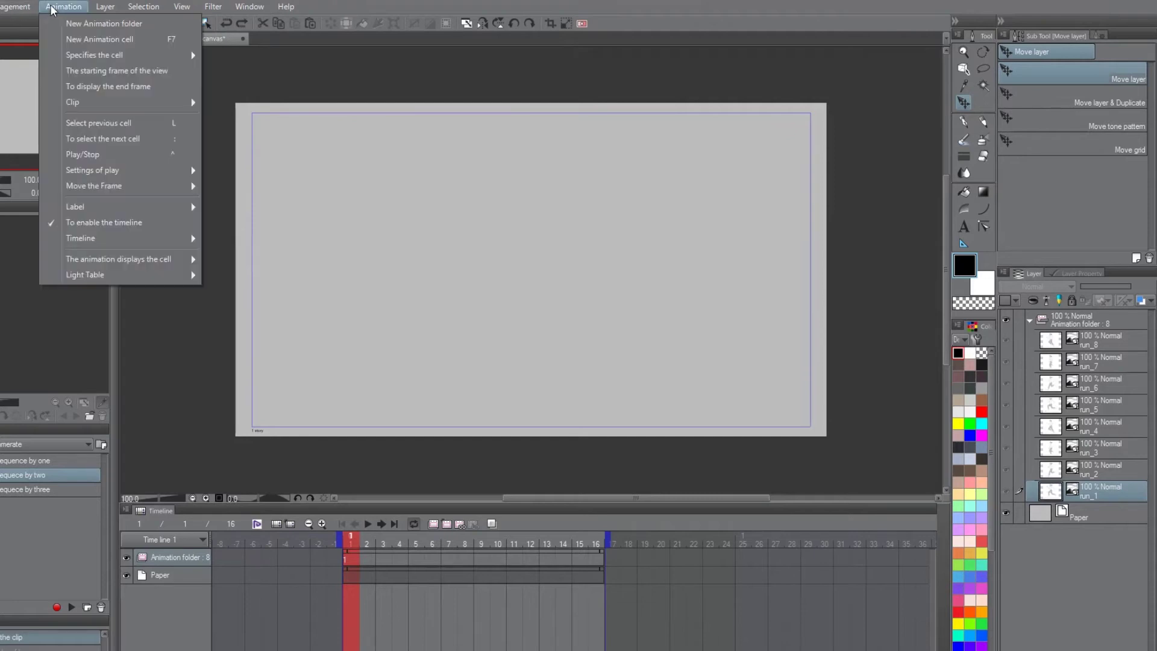
pyautogui.moveTo(89, 57)
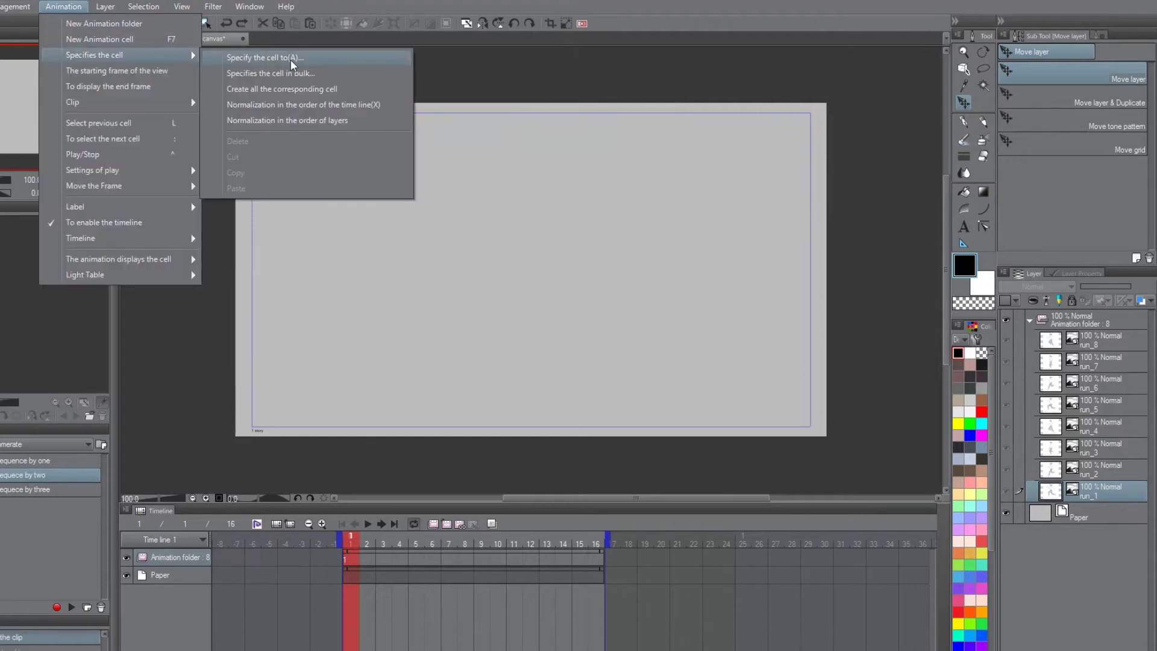
pyautogui.click(309, 122)
# Examine the names of the renumbered cells in the Animation folder one after another, from the highest to the lowest layer.
pyautogui.click(1092, 344)
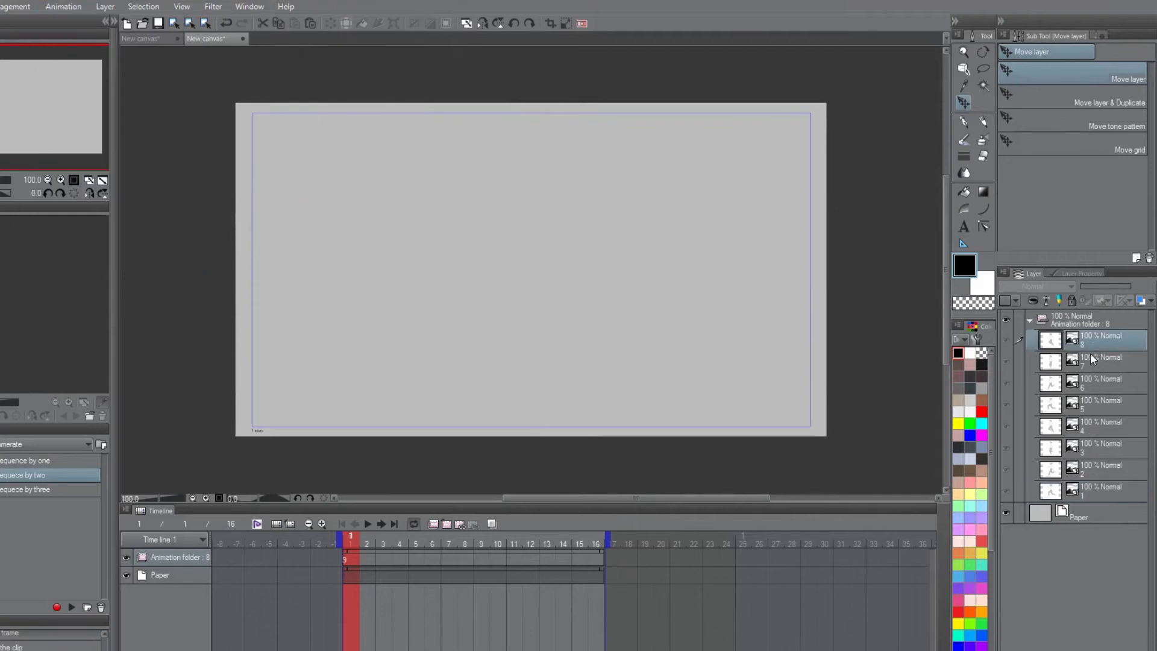
pyautogui.click(1090, 358)
pyautogui.click(1089, 382)
pyautogui.click(1093, 404)
pyautogui.click(1090, 424)
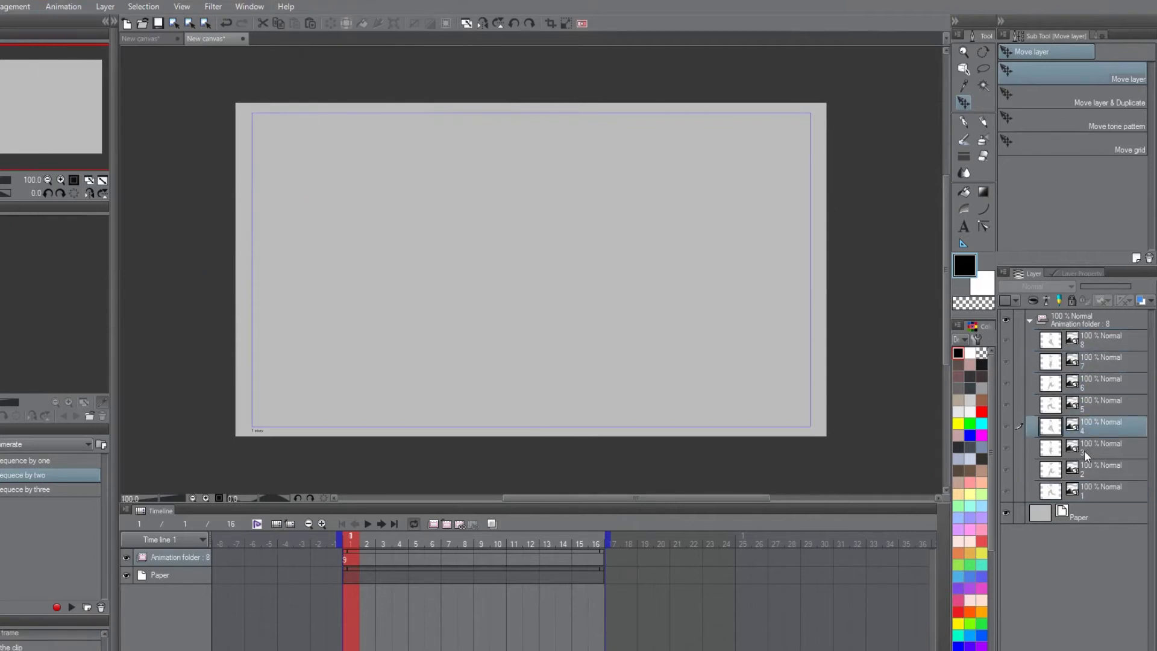
pyautogui.click(1083, 449)
pyautogui.click(1061, 470)
pyautogui.click(1036, 495)
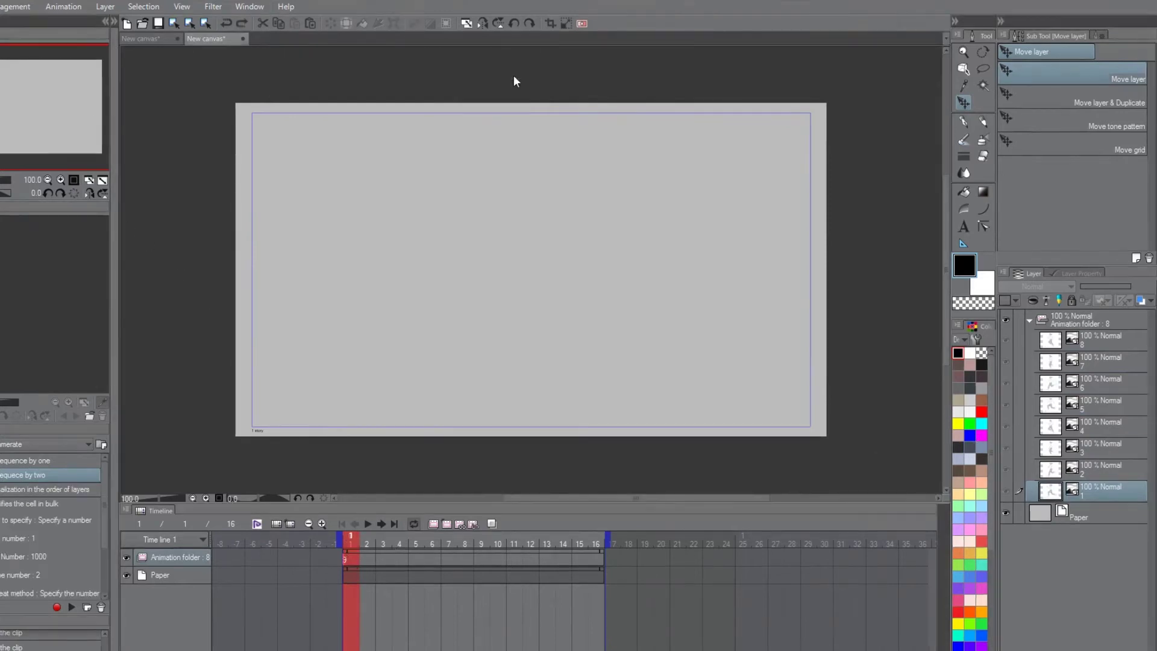
# Specify the cells in bulk from start number 1 to end number 1000 with 2 frames each, and play the animation.
pyautogui.click(63, 6)
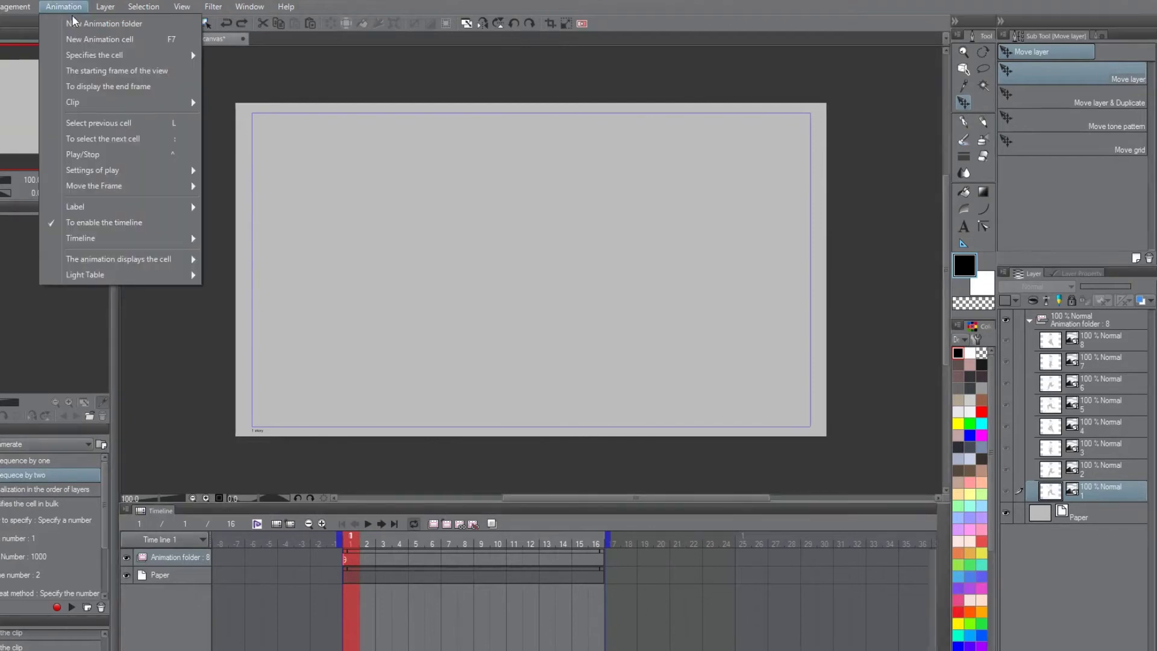
pyautogui.moveTo(93, 54)
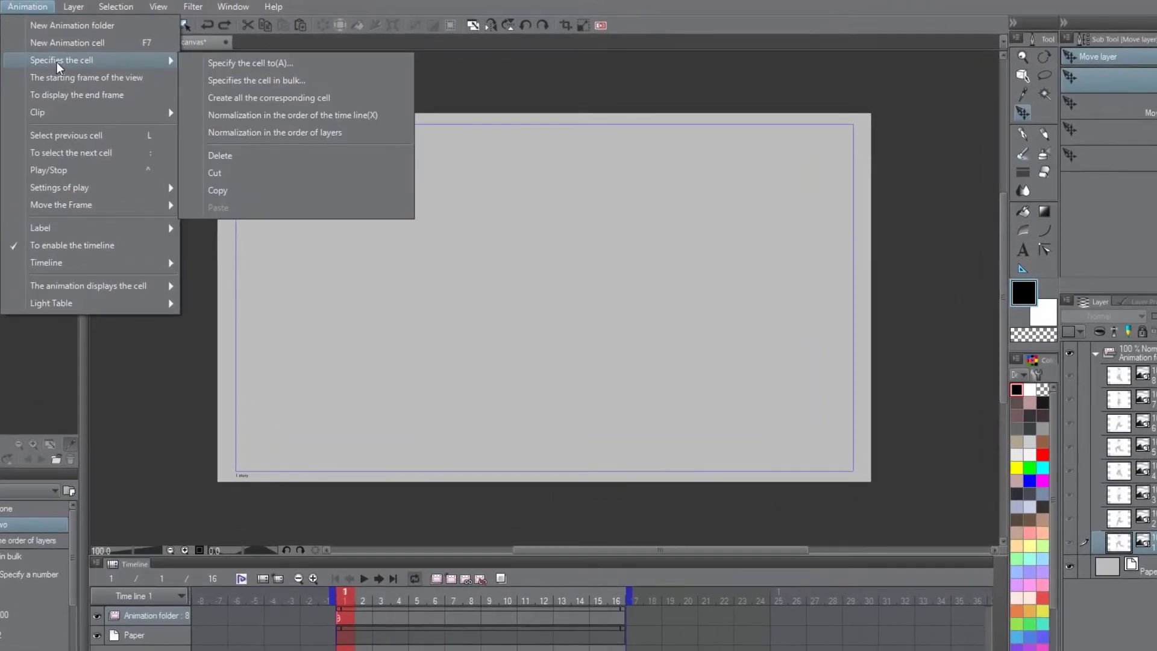
pyautogui.click(298, 83)
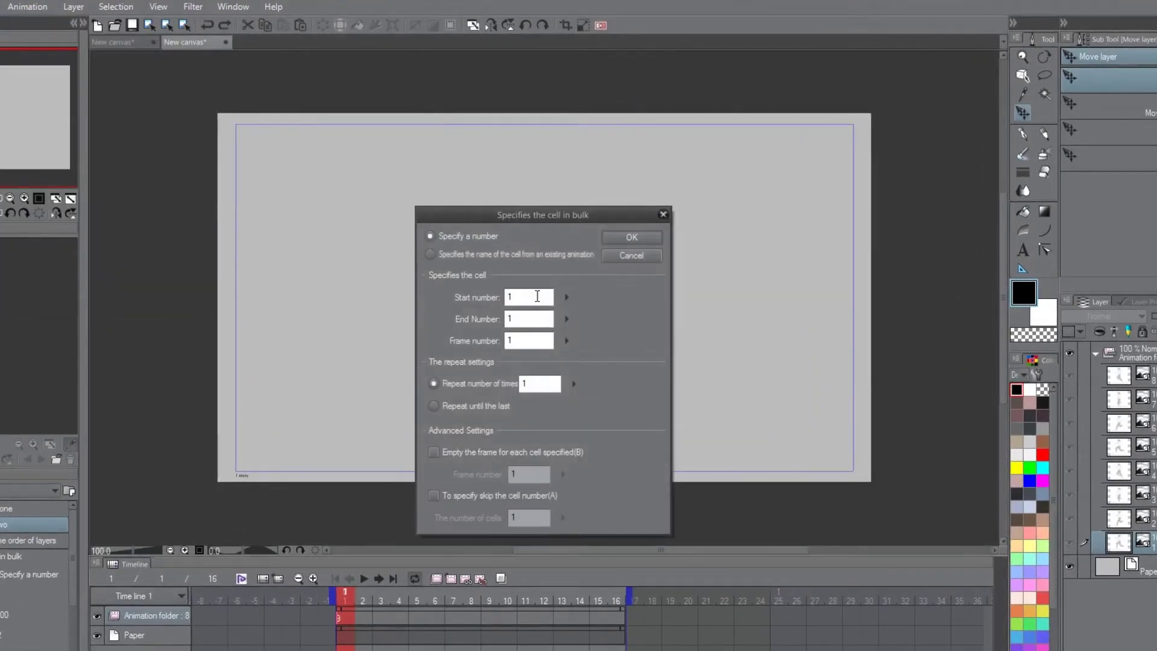
pyautogui.moveTo(547, 215); pyautogui.dragTo(750, 172)
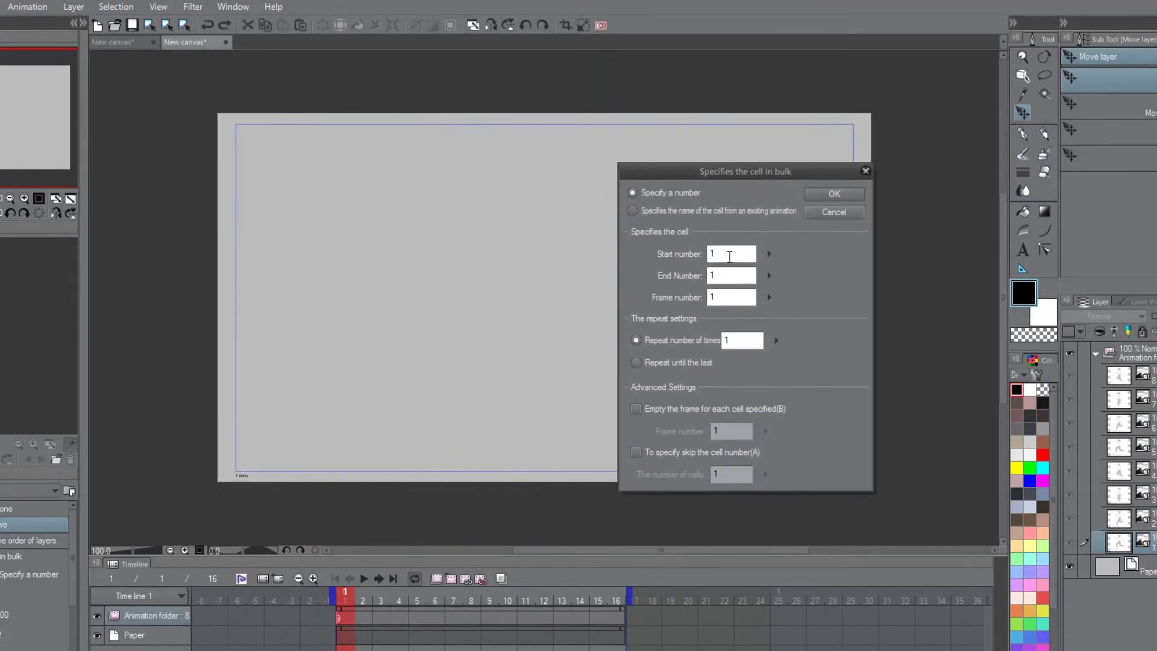
pyautogui.moveTo(714, 276); pyautogui.dragTo(703, 276)
pyautogui.write('1000')
pyautogui.moveTo(721, 292); pyautogui.dragTo(712, 297)
pyautogui.click(833, 194)
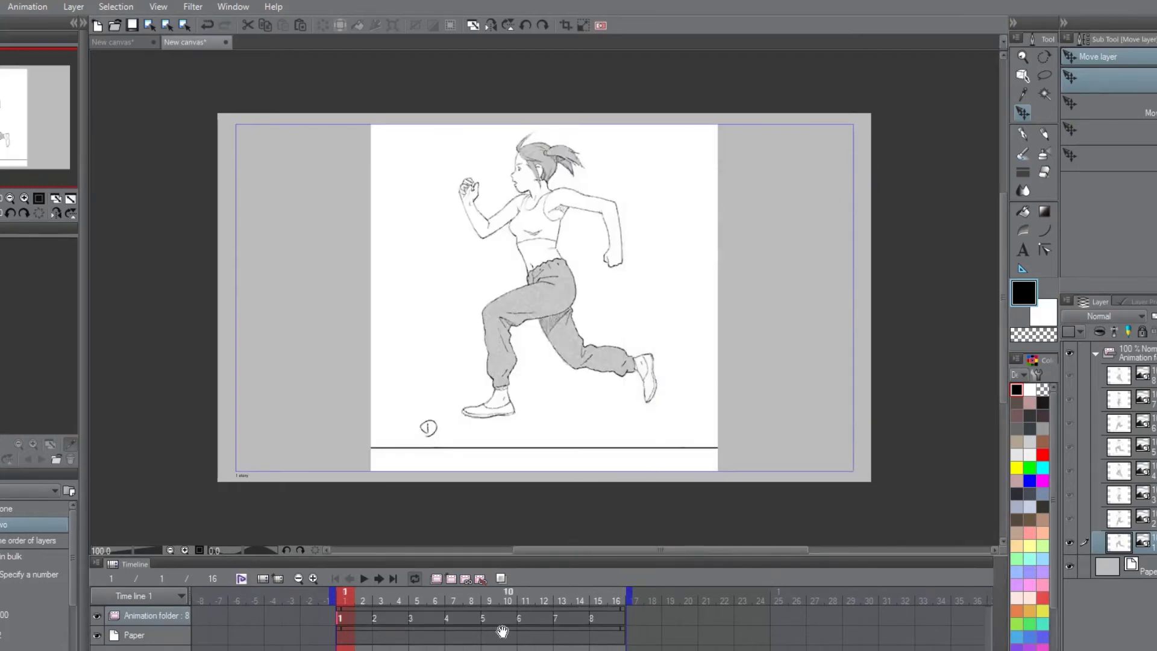
pyautogui.moveTo(347, 594)
pyautogui.mouseDown()
pyautogui.moveTo(619, 598)
pyautogui.moveTo(323, 602)
pyautogui.mouseUp()
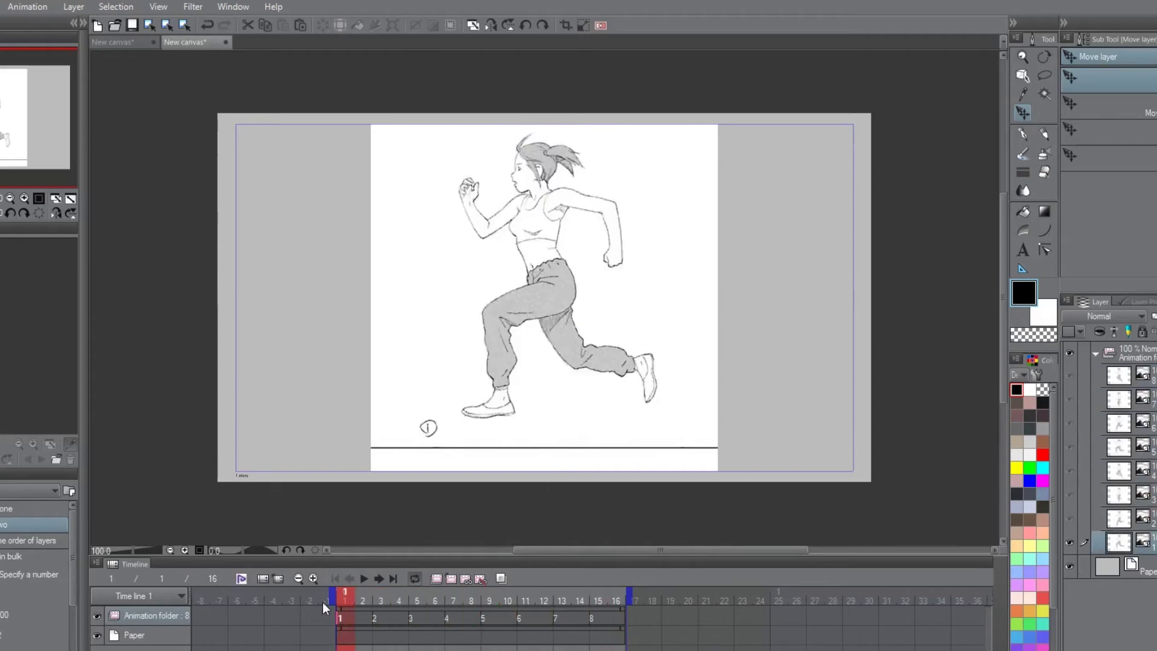
pyautogui.click(364, 578)
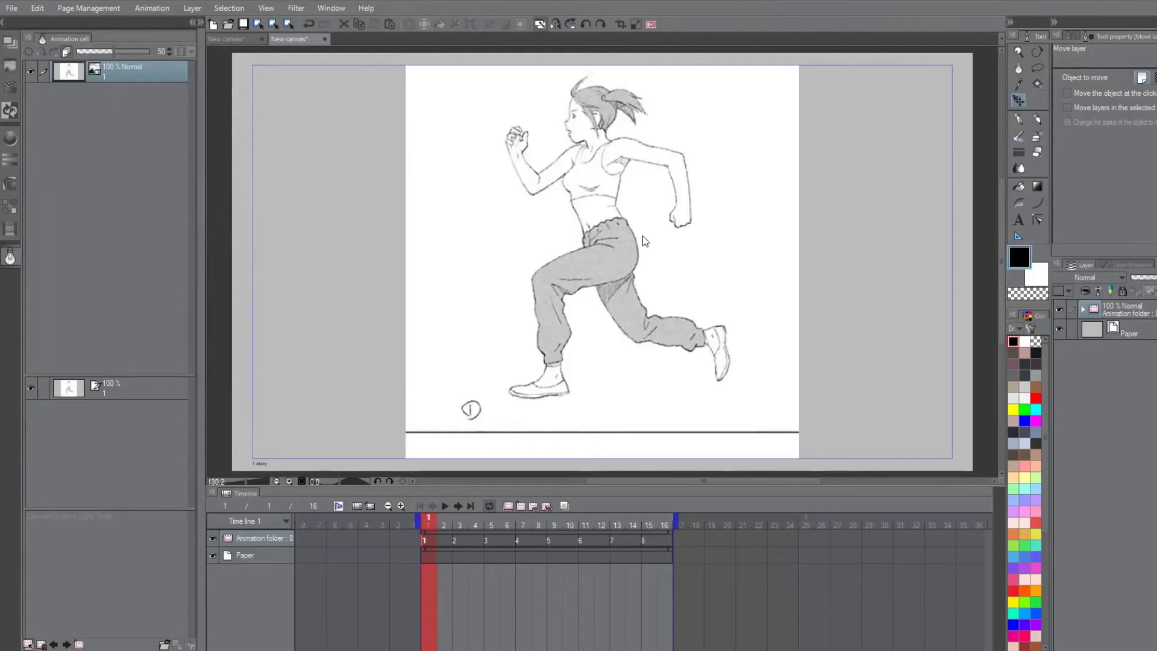
# Toggle the Animation cell palette and check its entry among the available palettes.
pyautogui.click(10, 259)
pyautogui.click(11, 259)
pyautogui.click(332, 9)
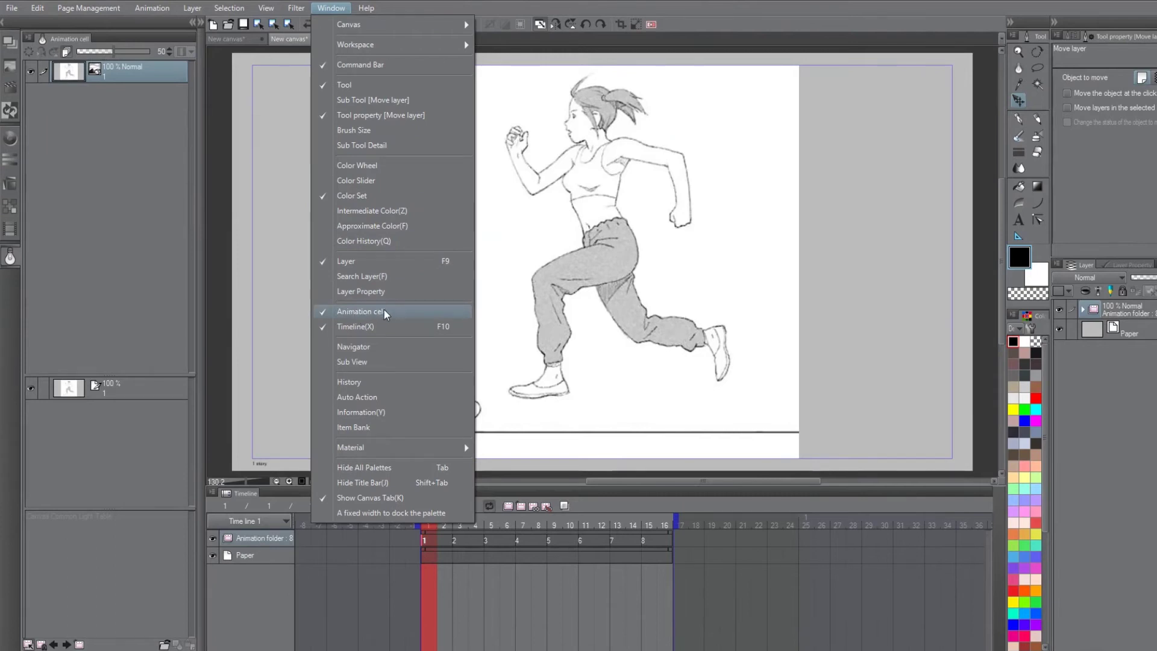
pyautogui.click(118, 239)
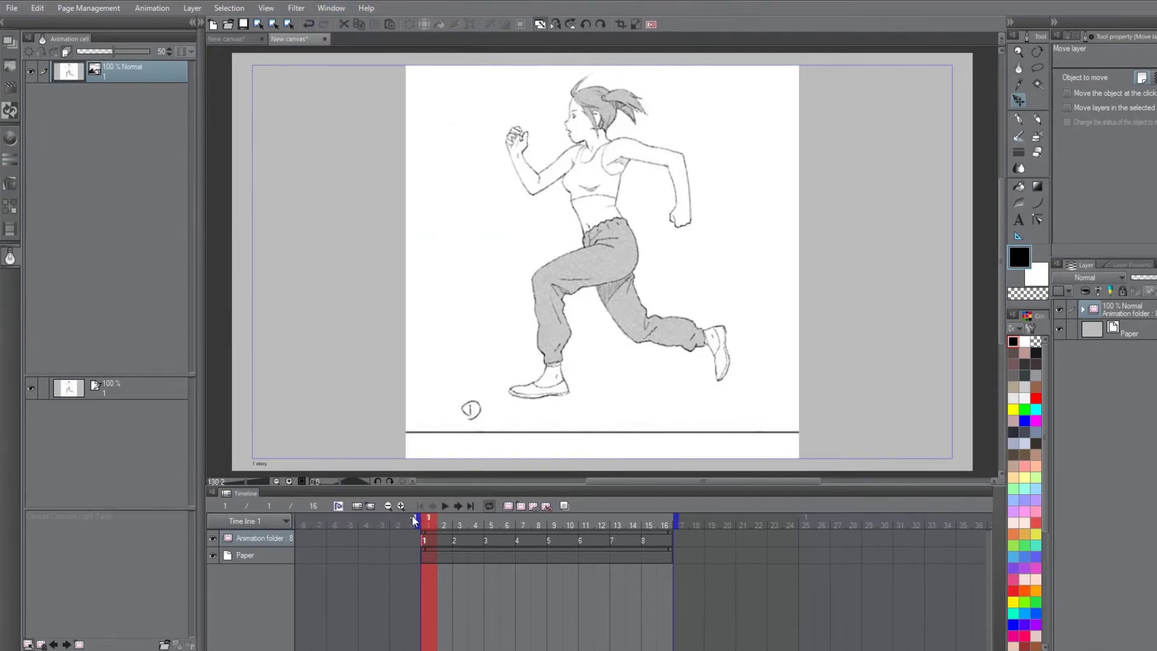
# Register the Animation folder in the canvas common light table at frame 1 and select its light table layer.
pyautogui.moveTo(430, 520)
pyautogui.mouseDown()
pyautogui.moveTo(658, 532)
pyautogui.moveTo(425, 523)
pyautogui.mouseUp()
pyautogui.moveTo(1105, 306); pyautogui.dragTo(117, 548)
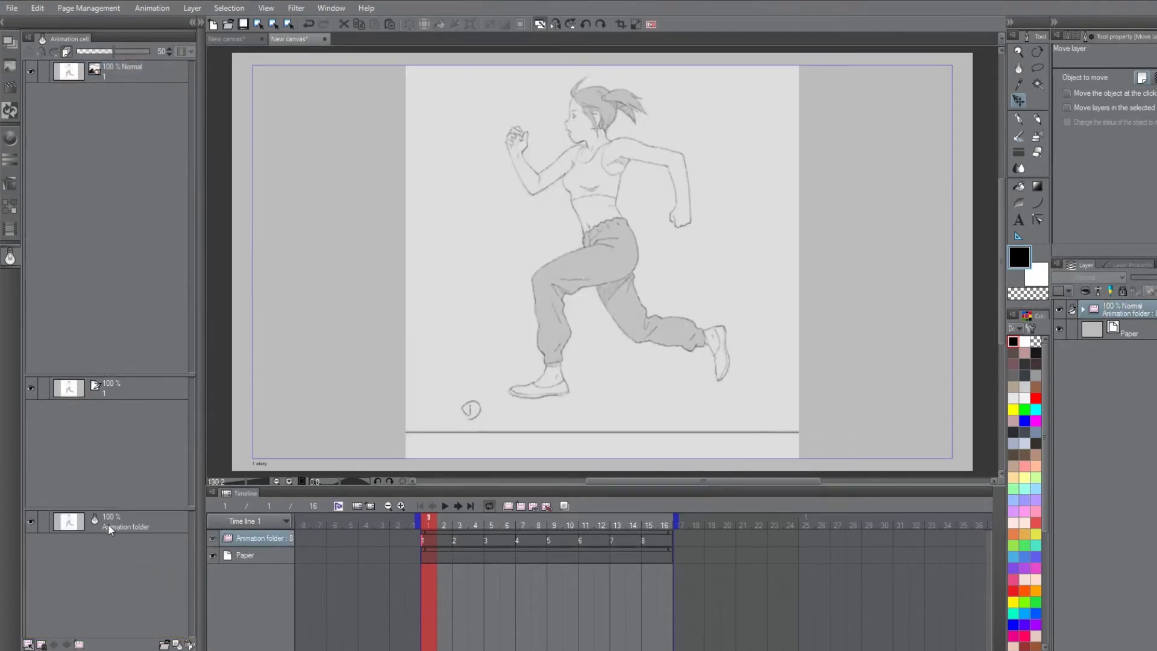
pyautogui.click(107, 523)
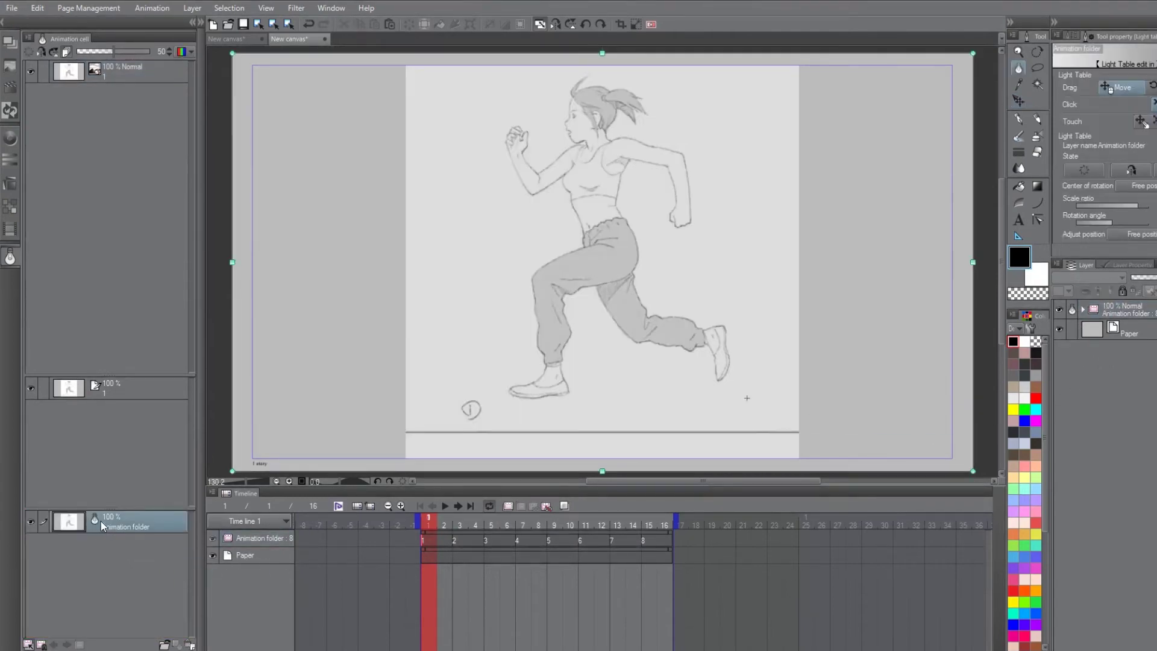
# Add a new animation folder above the existing Animation folder and create a new cell in it at frame 1.
pyautogui.click(260, 539)
pyautogui.click(508, 507)
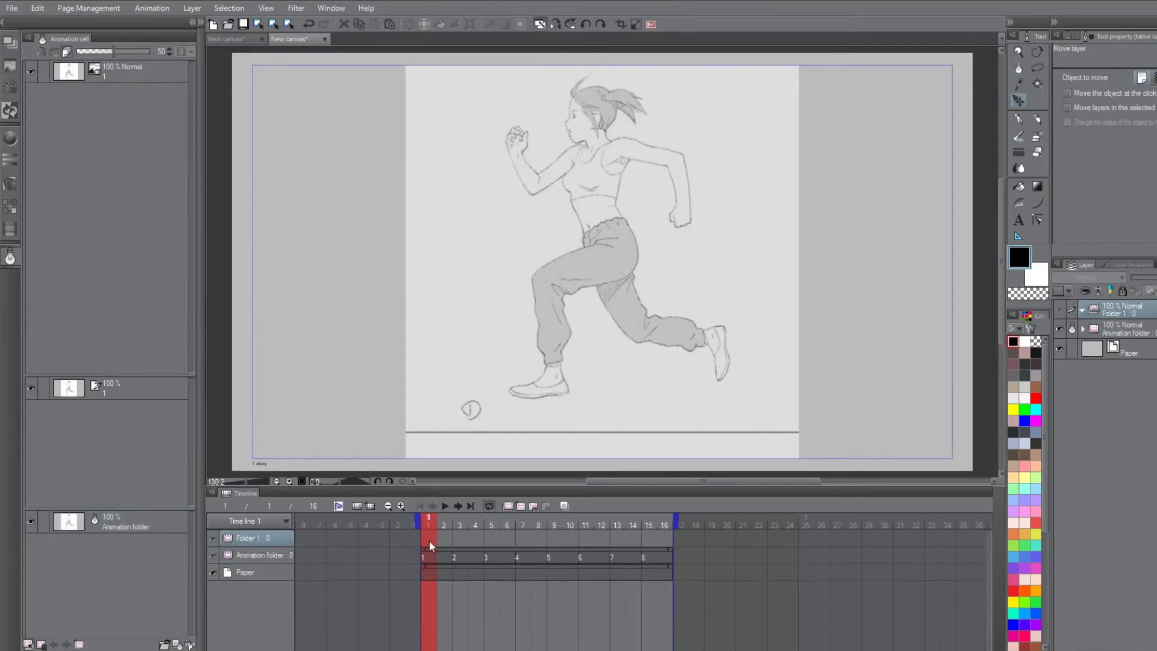
pyautogui.click(521, 506)
pyautogui.moveTo(432, 522)
pyautogui.mouseDown()
pyautogui.moveTo(489, 522)
pyautogui.moveTo(425, 529)
pyautogui.mouseUp()
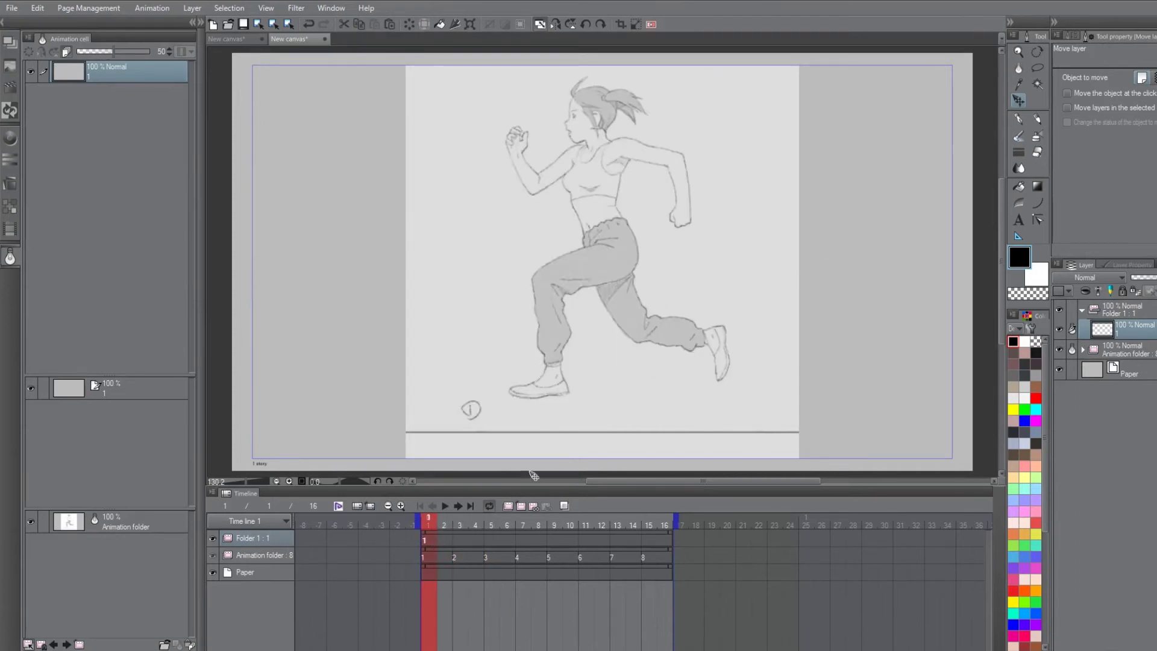
pyautogui.click(425, 541)
# Draw a small black angry smiling face with the pen in the empty area left of the runner.
pyautogui.click(1020, 122)
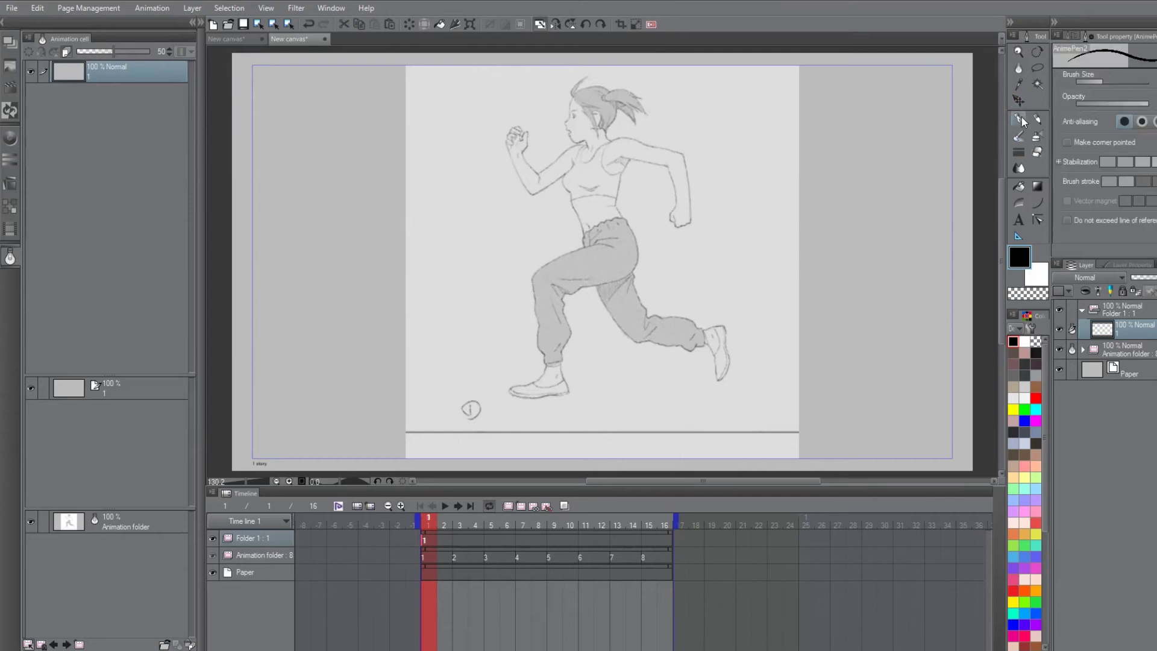
pyautogui.moveTo(321, 209)
pyautogui.mouseDown()
pyautogui.moveTo(356, 220)
pyautogui.moveTo(376, 197)
pyautogui.mouseUp()
pyautogui.moveTo(354, 248); pyautogui.dragTo(392, 246)
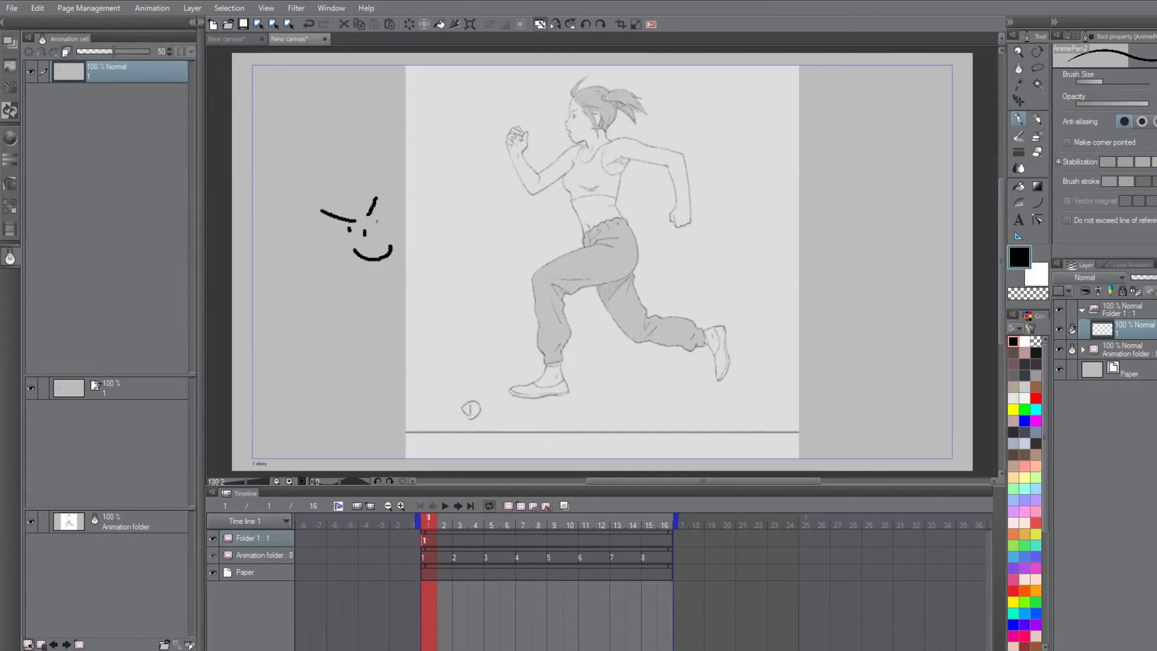
# Select the Animation folder's light table layer and move its reference image slightly upward on the canvas.
pyautogui.click(154, 523)
pyautogui.moveTo(578, 327)
pyautogui.mouseDown()
pyautogui.moveTo(607, 299)
pyautogui.moveTo(682, 305)
pyautogui.moveTo(587, 281)
pyautogui.moveTo(577, 298)
pyautogui.mouseUp()
pyautogui.scroll(-2, 769, 316)
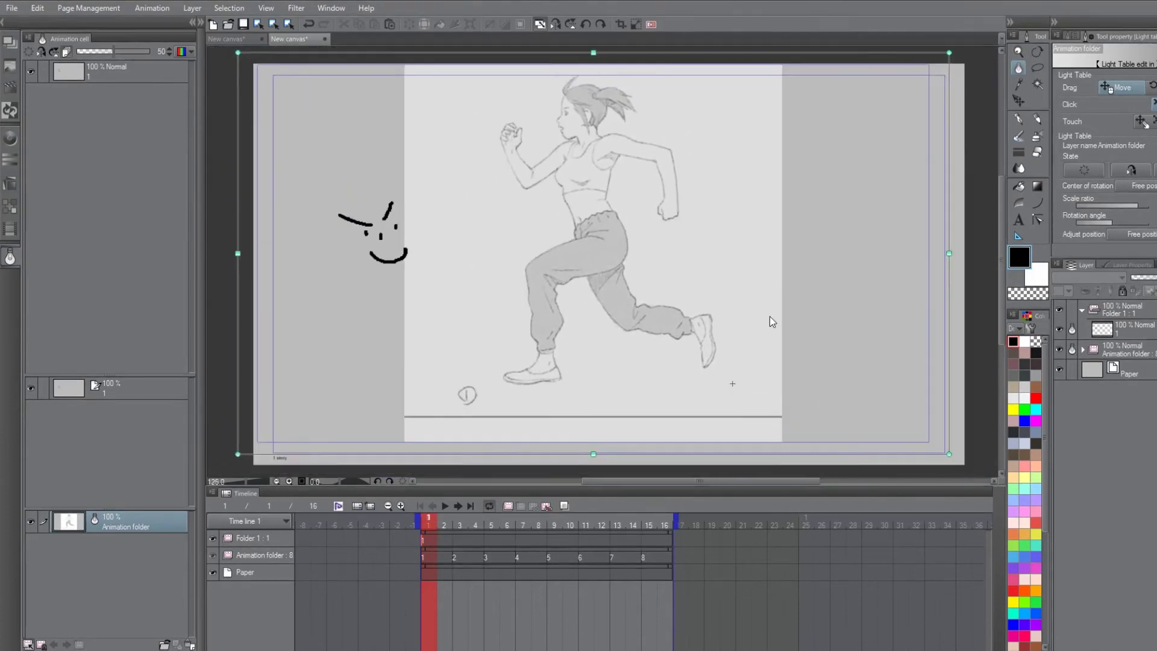
# Shrink the runner's light table reference, shift the drawing cell slightly down, and move the reference toward the canvas's right edge.
pyautogui.moveTo(916, 427); pyautogui.dragTo(744, 330)
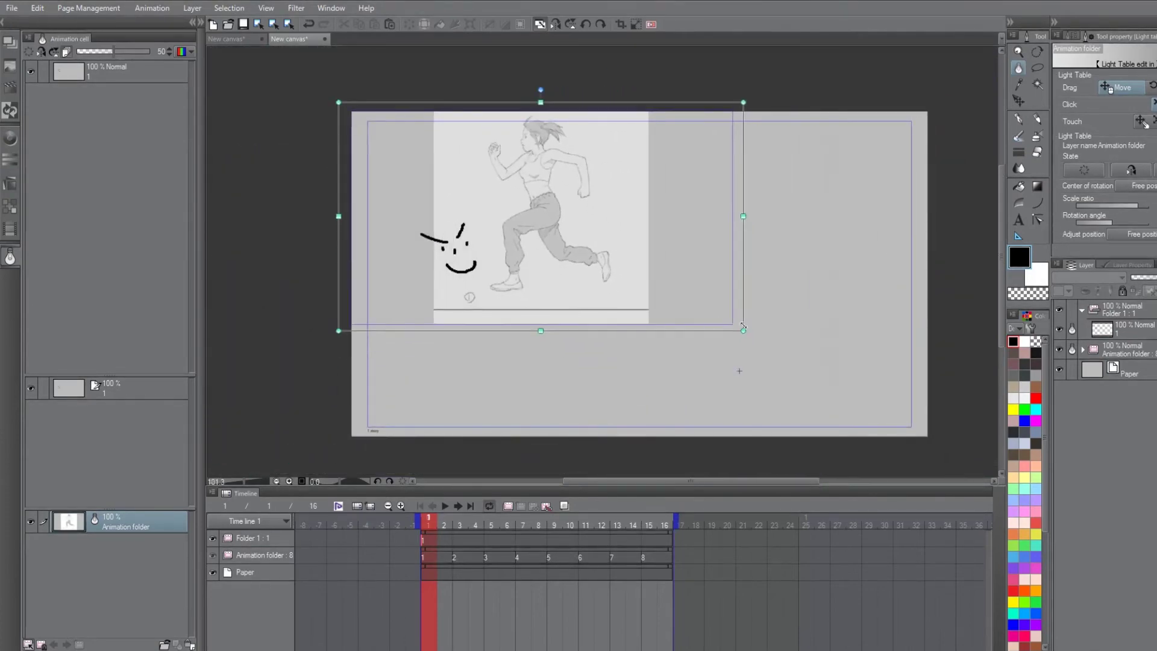
pyautogui.moveTo(540, 250)
pyautogui.mouseDown()
pyautogui.moveTo(616, 309)
pyautogui.moveTo(650, 356)
pyautogui.moveTo(639, 378)
pyautogui.moveTo(637, 365)
pyautogui.mouseUp()
pyautogui.moveTo(438, 524)
pyautogui.mouseDown()
pyautogui.moveTo(699, 522)
pyautogui.moveTo(421, 530)
pyautogui.mouseUp()
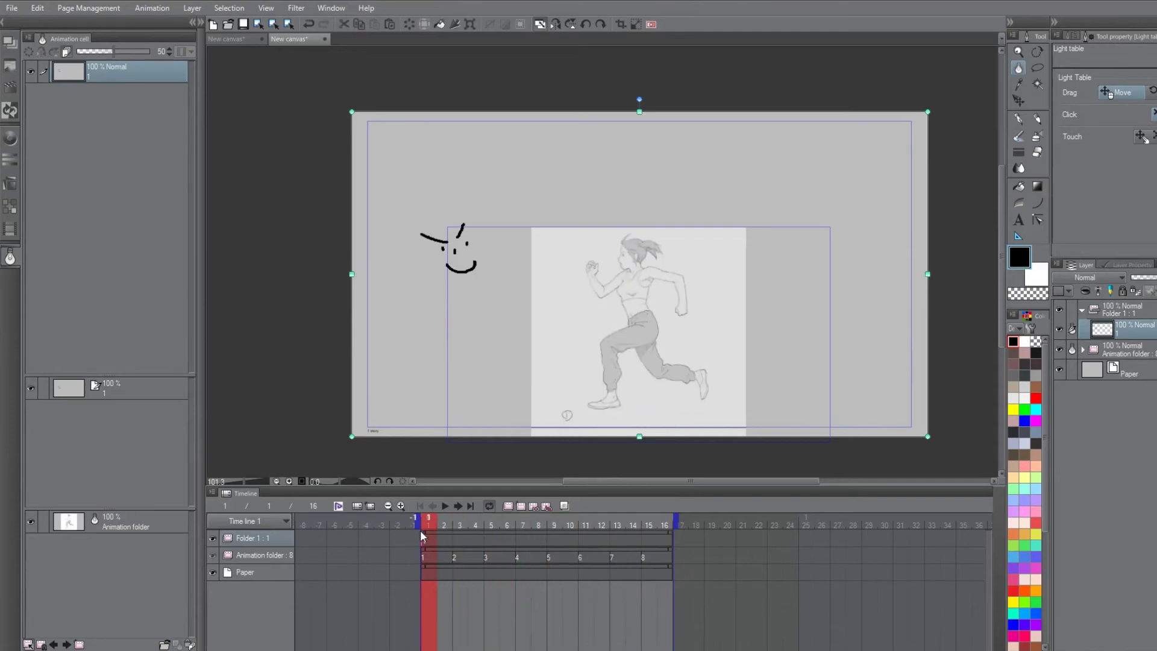
pyautogui.moveTo(673, 369)
pyautogui.mouseDown()
pyautogui.moveTo(696, 330)
pyautogui.moveTo(700, 378)
pyautogui.moveTo(667, 394)
pyautogui.mouseUp()
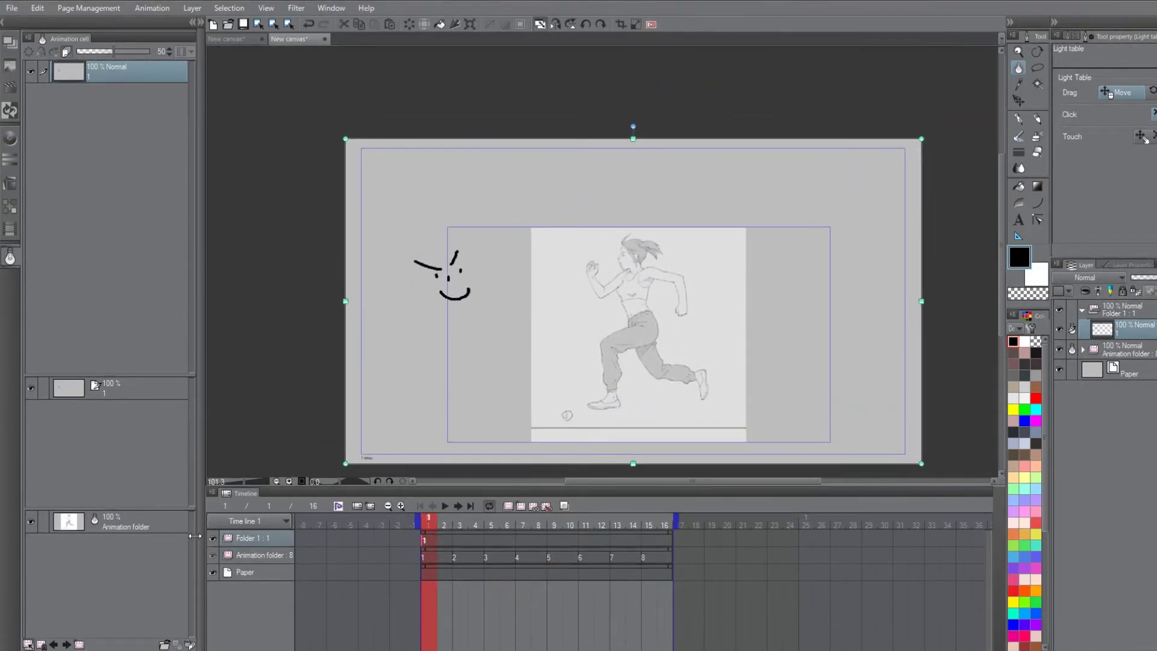
pyautogui.click(159, 522)
pyautogui.moveTo(591, 390)
pyautogui.mouseDown()
pyautogui.moveTo(587, 363)
pyautogui.moveTo(760, 347)
pyautogui.mouseUp()
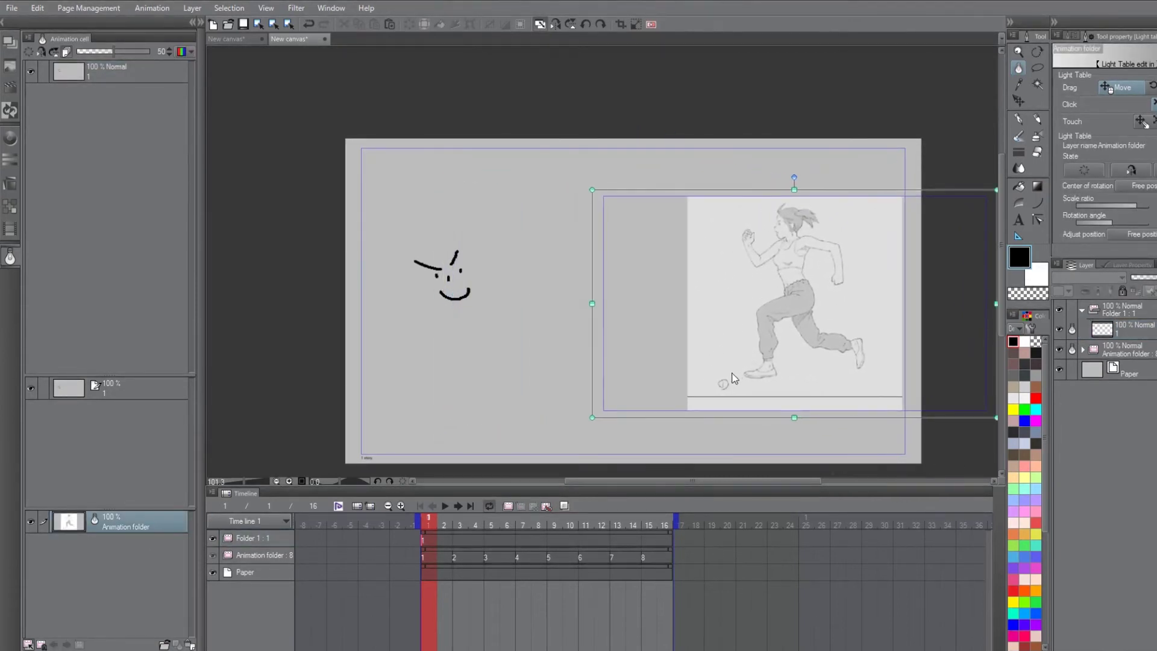
# Enlarge the runner's light table reference and reposition it so the figure fills most of the canvas height.
pyautogui.moveTo(434, 519); pyautogui.dragTo(385, 520)
pyautogui.click(127, 527)
pyautogui.moveTo(701, 395)
pyautogui.mouseDown()
pyautogui.moveTo(667, 376)
pyautogui.moveTo(587, 411)
pyautogui.moveTo(530, 415)
pyautogui.mouseUp()
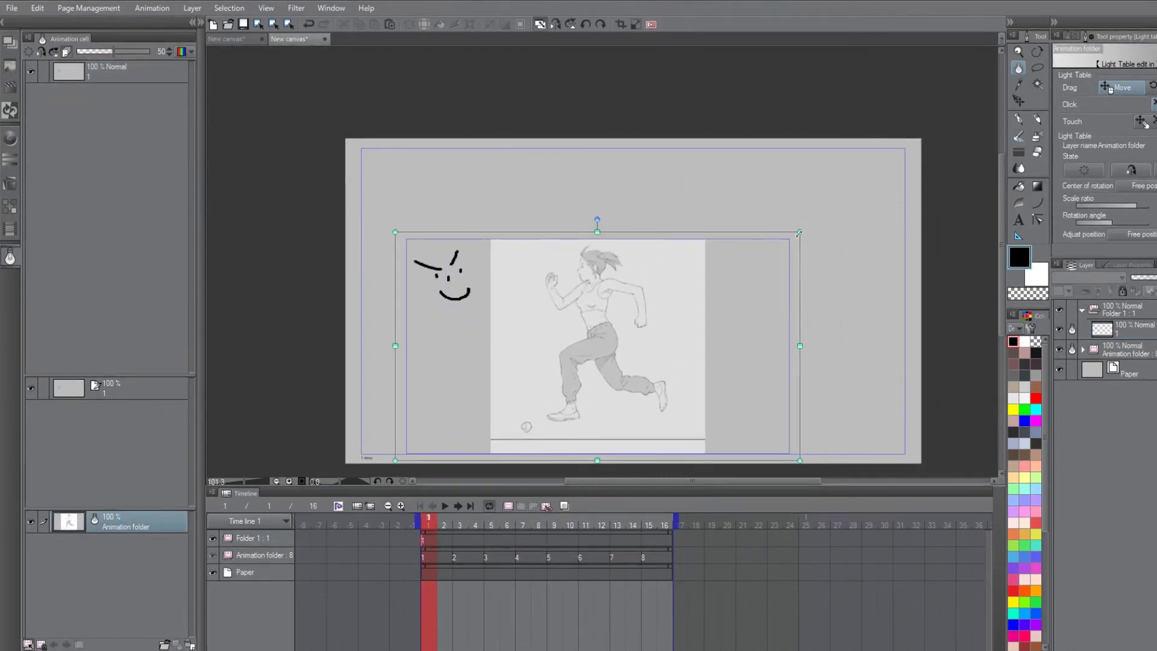
pyautogui.moveTo(799, 234); pyautogui.dragTo(1068, 27)
pyautogui.moveTo(743, 270); pyautogui.dragTo(693, 362)
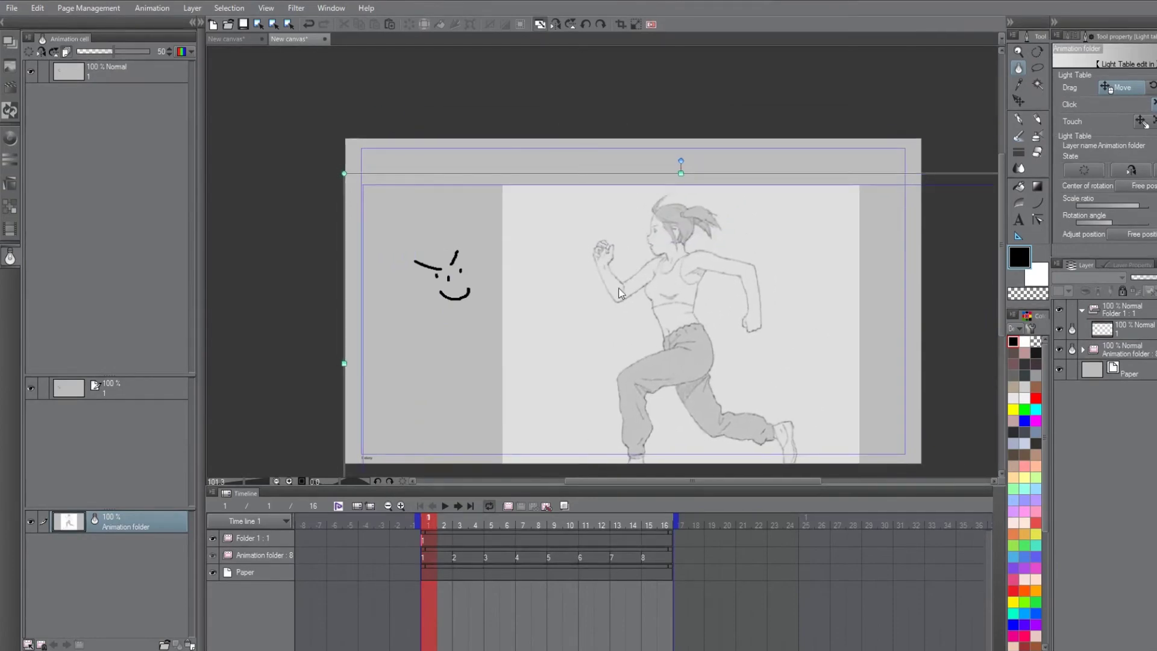
pyautogui.moveTo(620, 241)
pyautogui.mouseDown()
pyautogui.moveTo(636, 280)
pyautogui.moveTo(618, 251)
pyautogui.mouseUp()
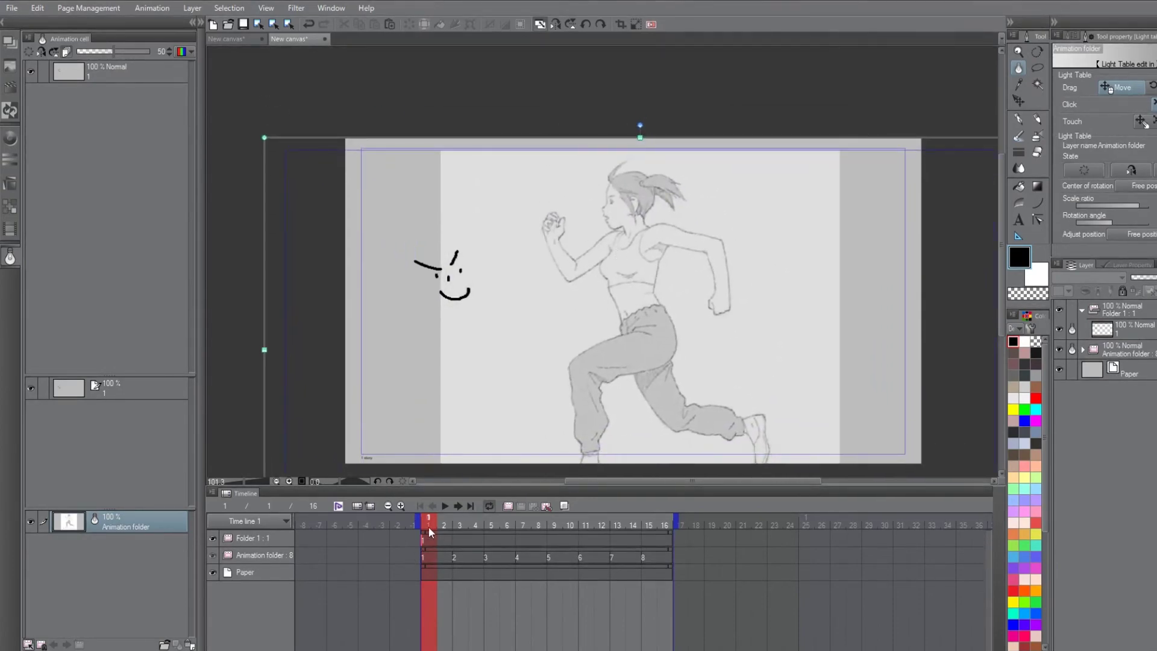
# Play back the run sequence, stop it, and return to frame 1 to check the enlarged reference.
pyautogui.moveTo(428, 527)
pyautogui.mouseDown()
pyautogui.moveTo(670, 534)
pyautogui.moveTo(429, 531)
pyautogui.mouseUp()
pyautogui.click(444, 506)
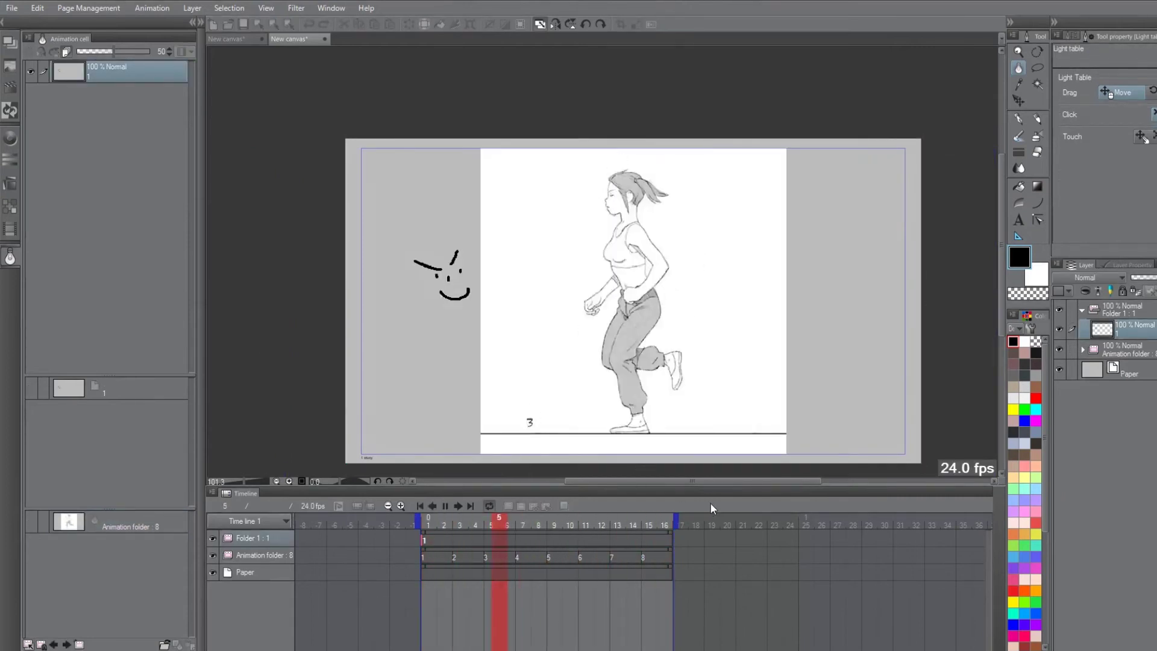
pyautogui.click(445, 505)
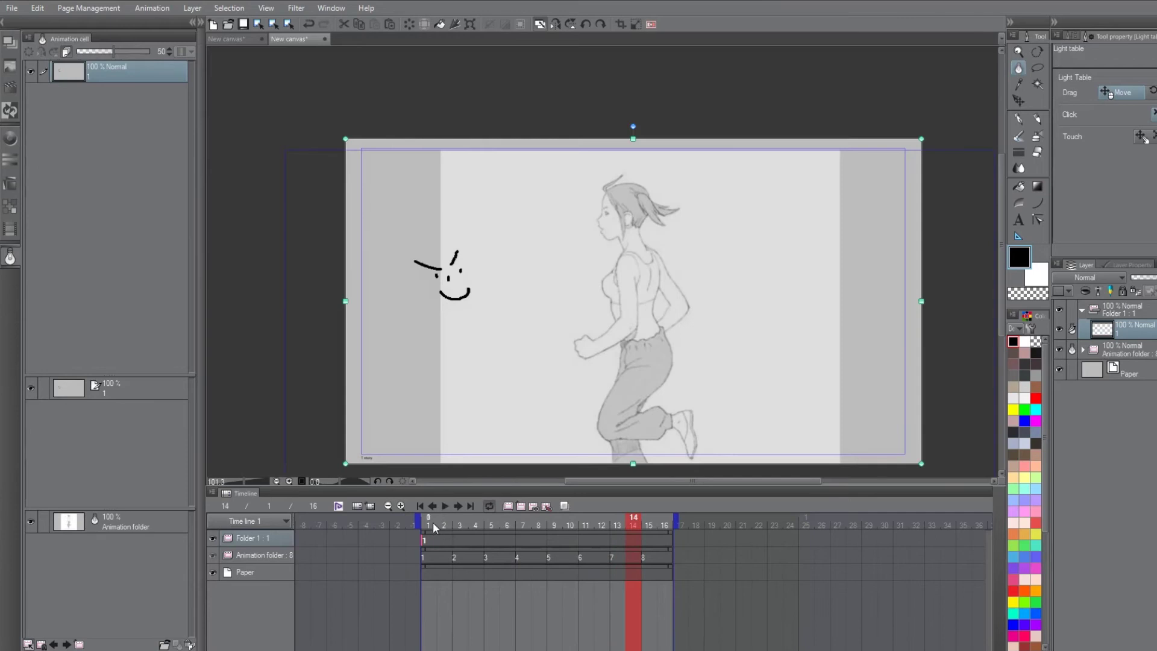
pyautogui.moveTo(433, 522); pyautogui.dragTo(410, 530)
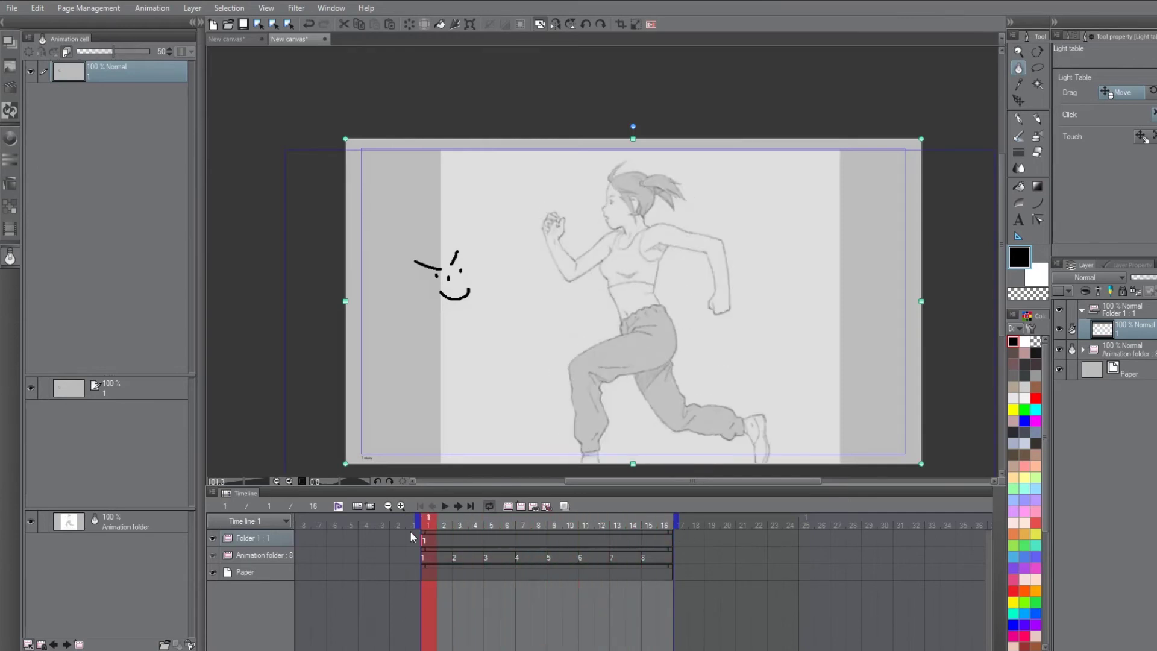
# Scrub the runner reference between frames 1 and 15 and replay the animation to examine how it follows the timeline.
pyautogui.click(110, 523)
pyautogui.scroll(3, 699, 326)
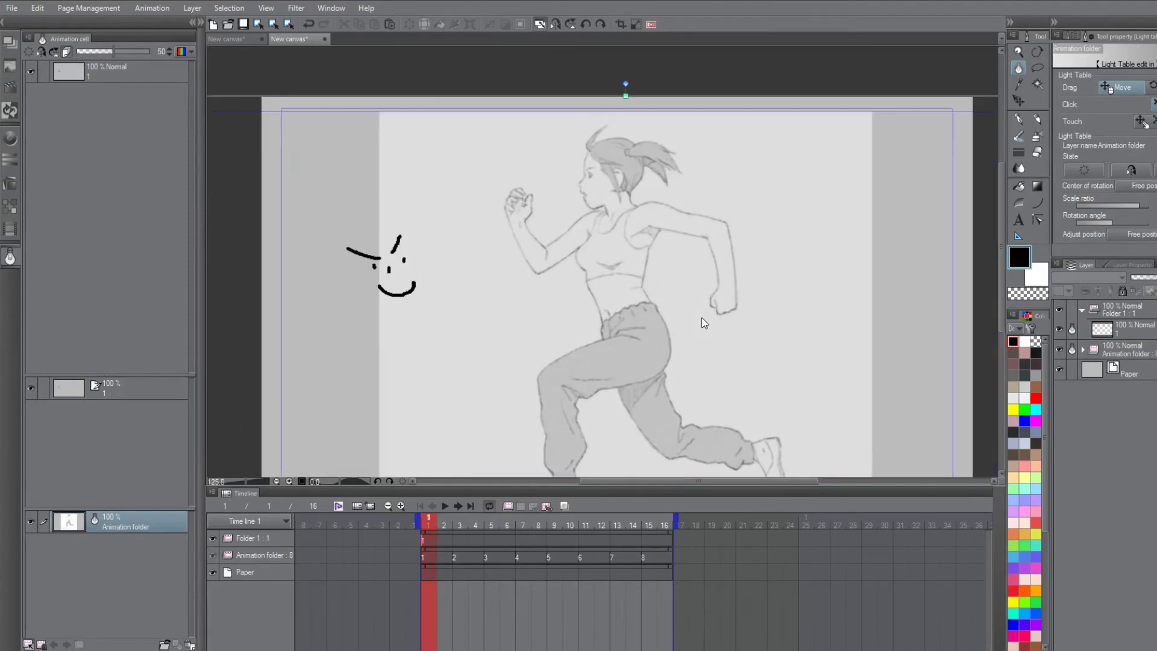
pyautogui.moveTo(428, 514); pyautogui.dragTo(645, 529)
pyautogui.scroll(-2, 623, 302)
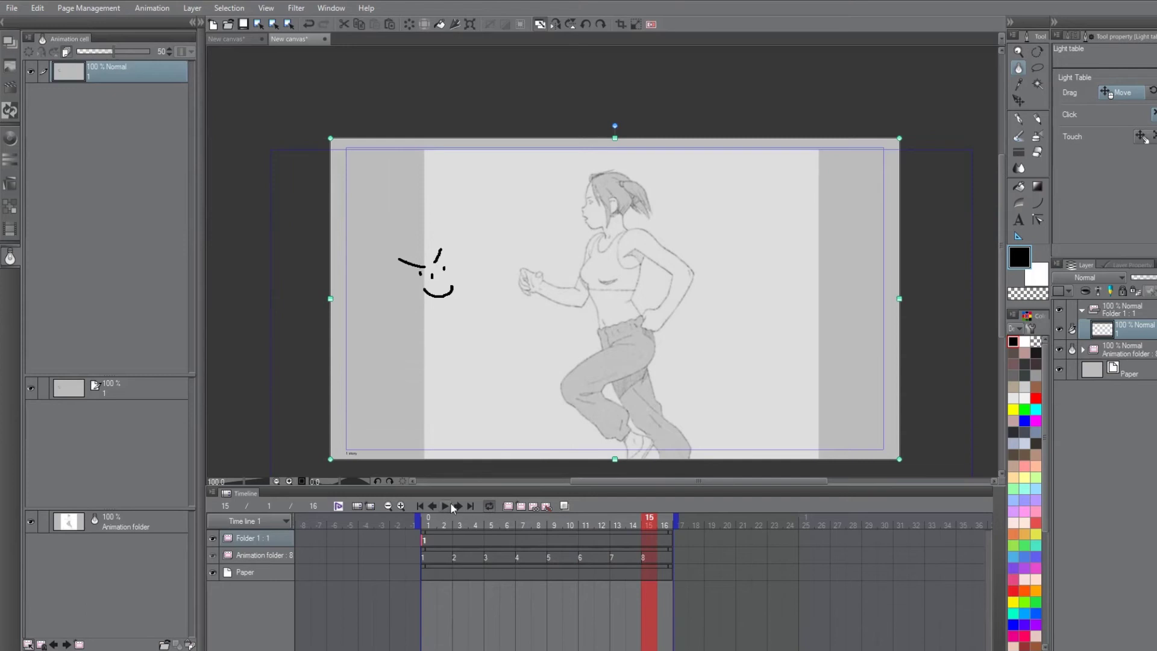
pyautogui.click(154, 522)
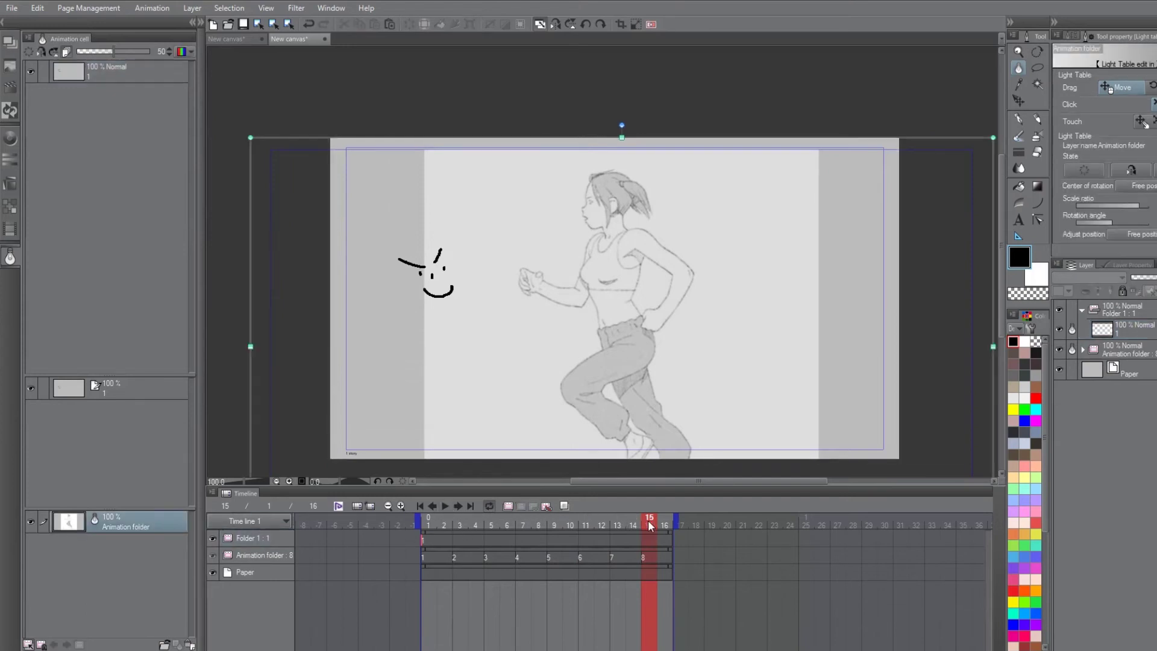
pyautogui.moveTo(650, 526); pyautogui.dragTo(431, 529)
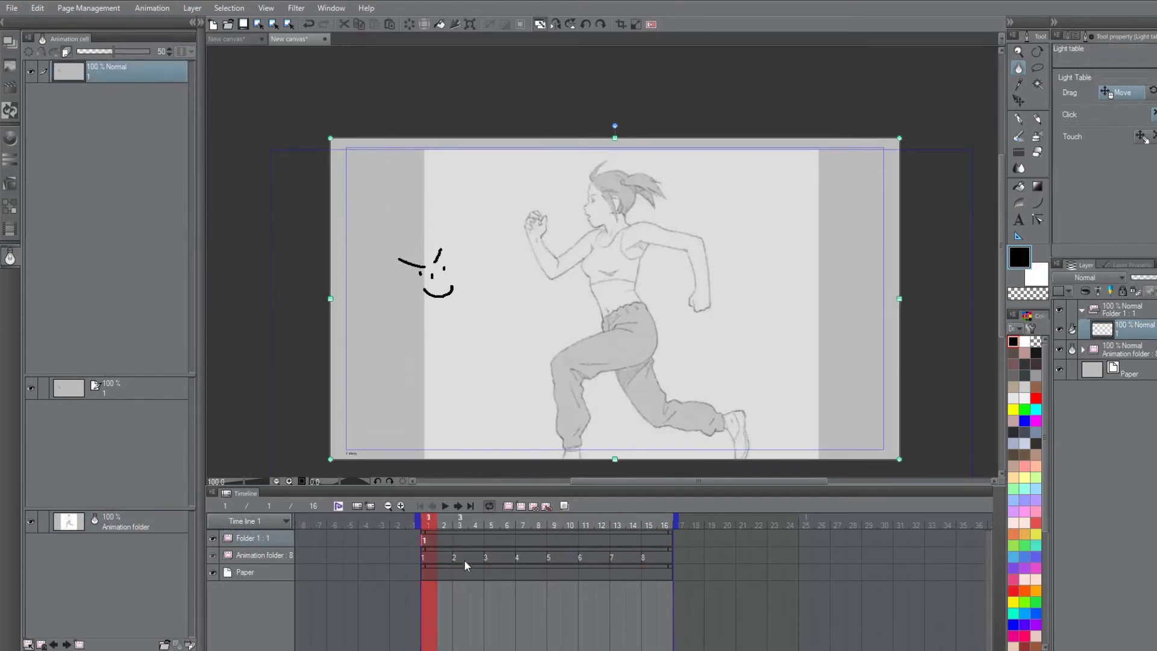
pyautogui.click(446, 506)
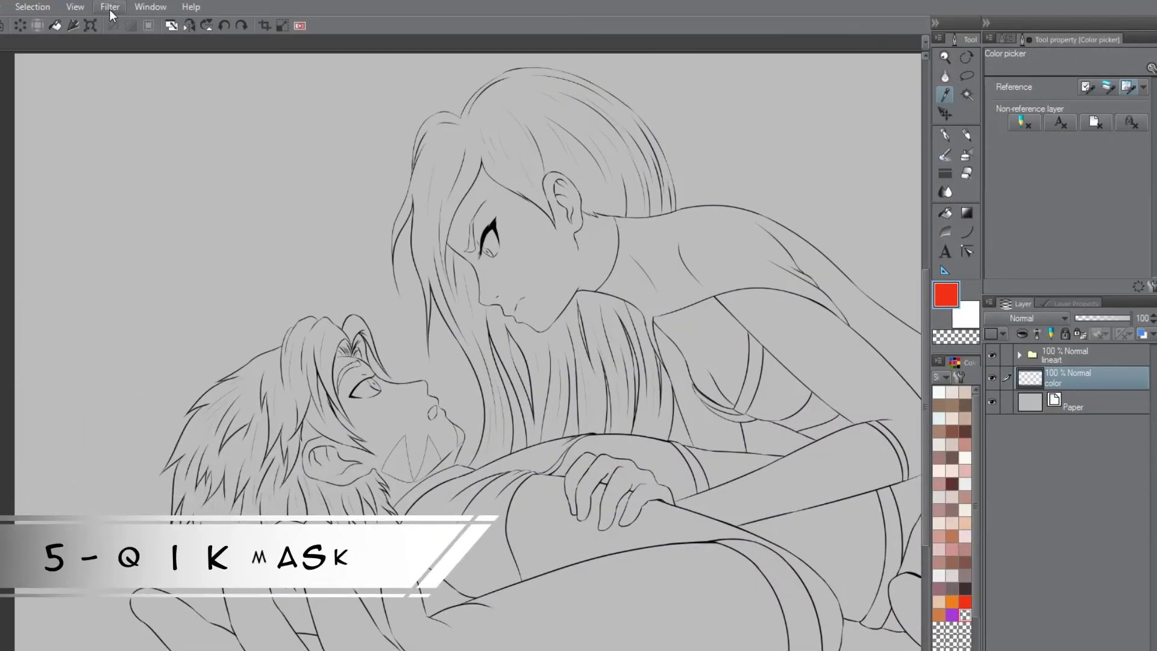
# Turn on Quick Mask in the line art drawing and set its mask color to blue (0000FF).
pyautogui.click(108, 7)
pyautogui.moveTo(27, 11)
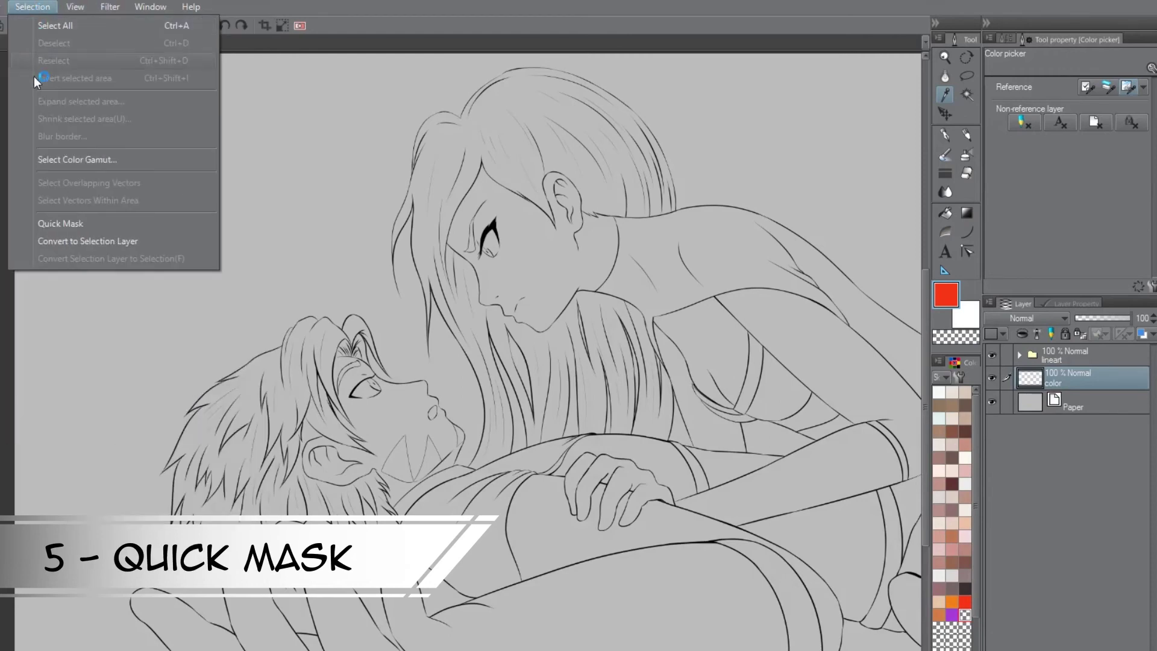
pyautogui.click(62, 227)
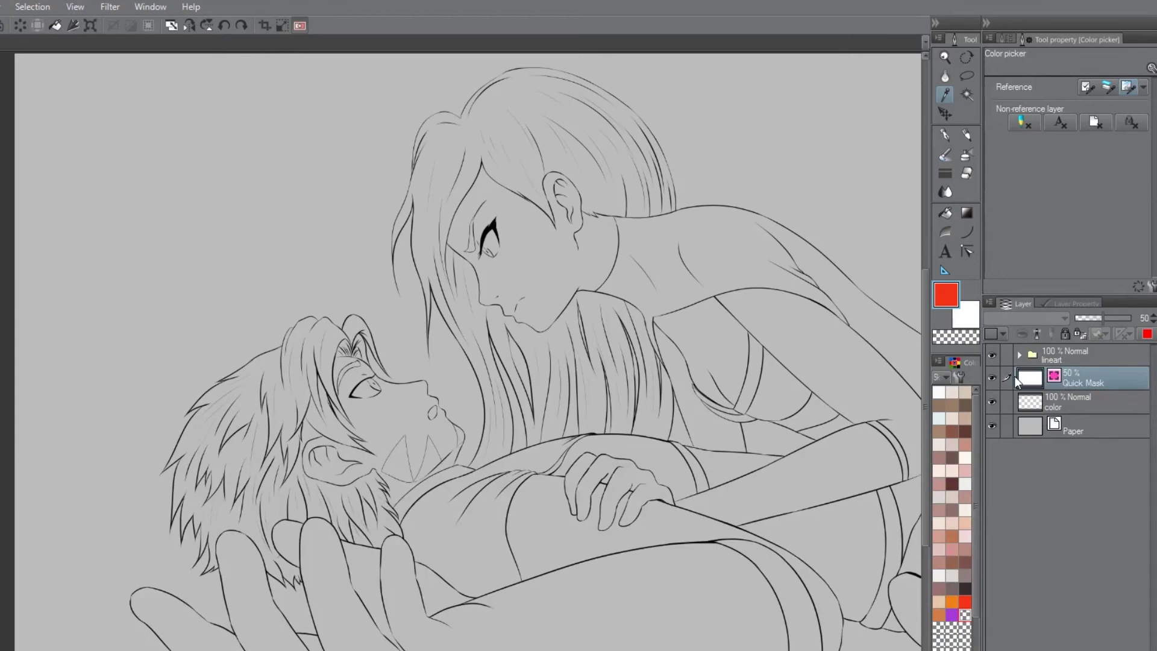
pyautogui.click(1146, 335)
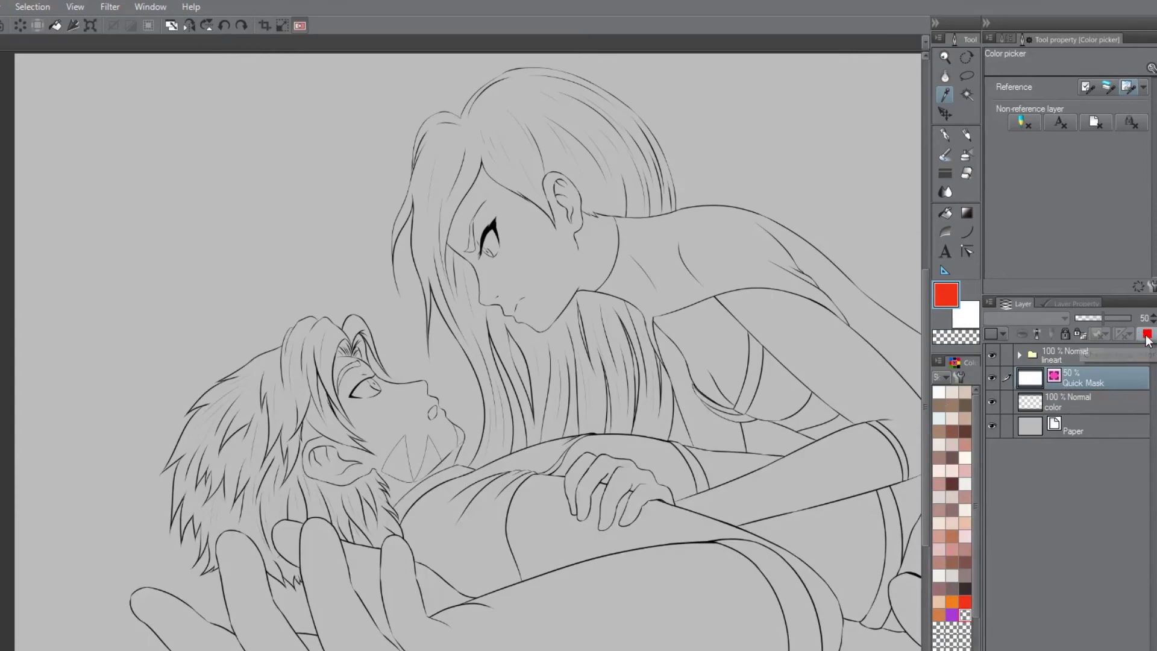
pyautogui.click(67, 179)
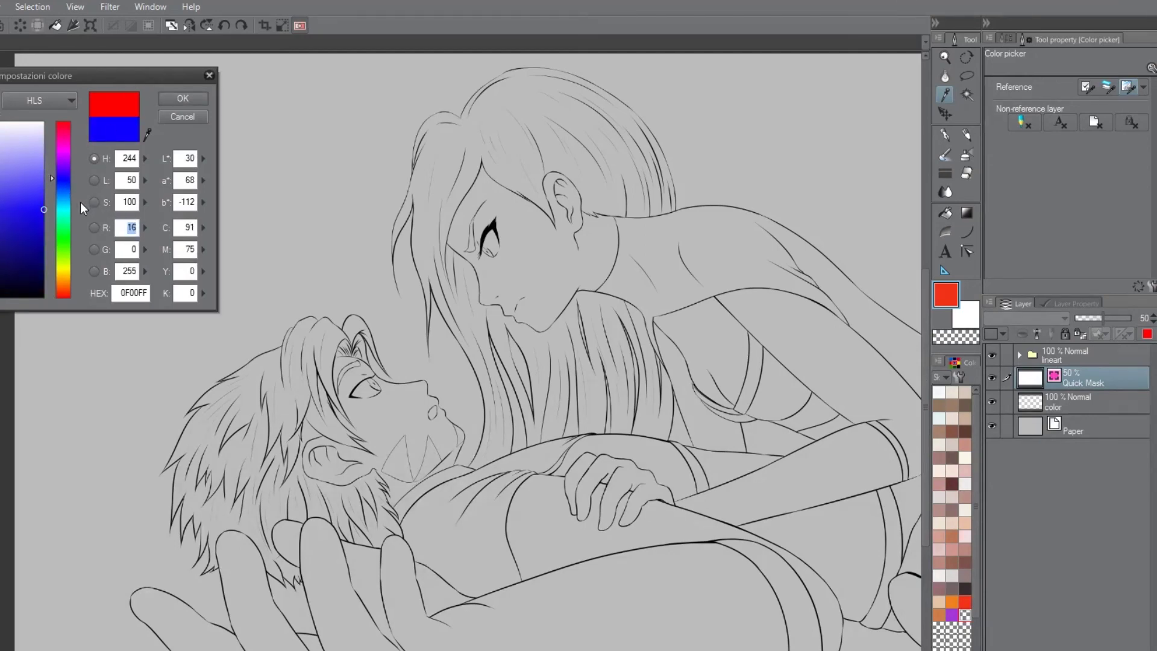
pyautogui.click(183, 99)
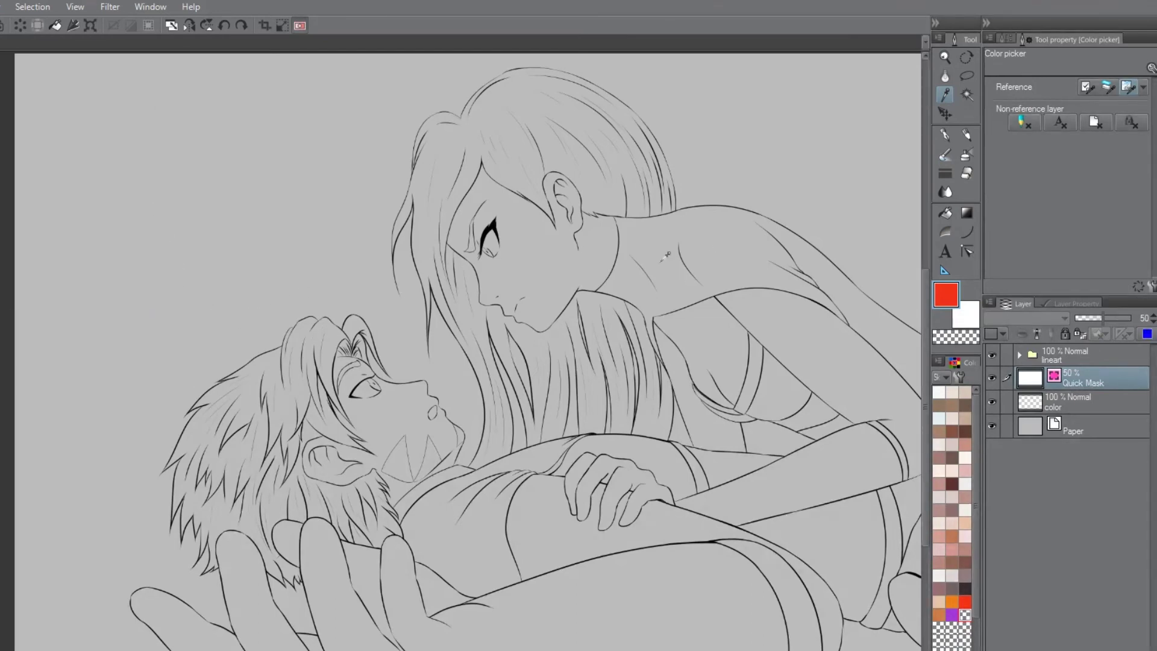
# Mask the reclining man's hair on the Quick Mask layer using the Fill tool with Refer other layers.
pyautogui.click(945, 215)
pyautogui.click(997, 41)
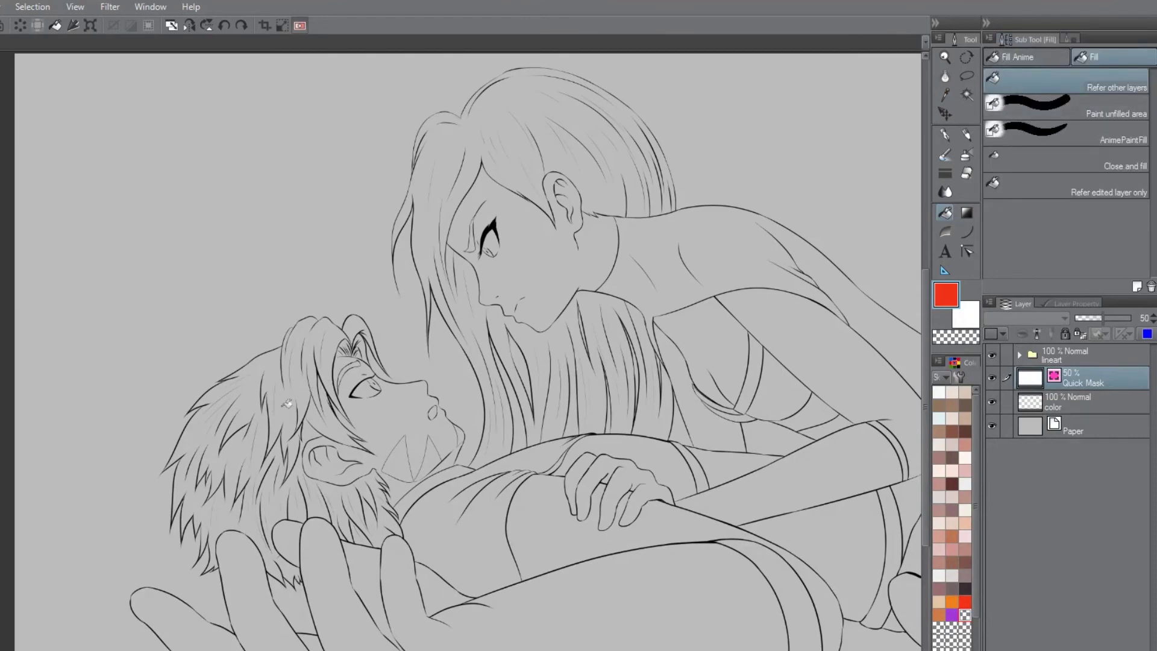
pyautogui.scroll(4, 287, 403)
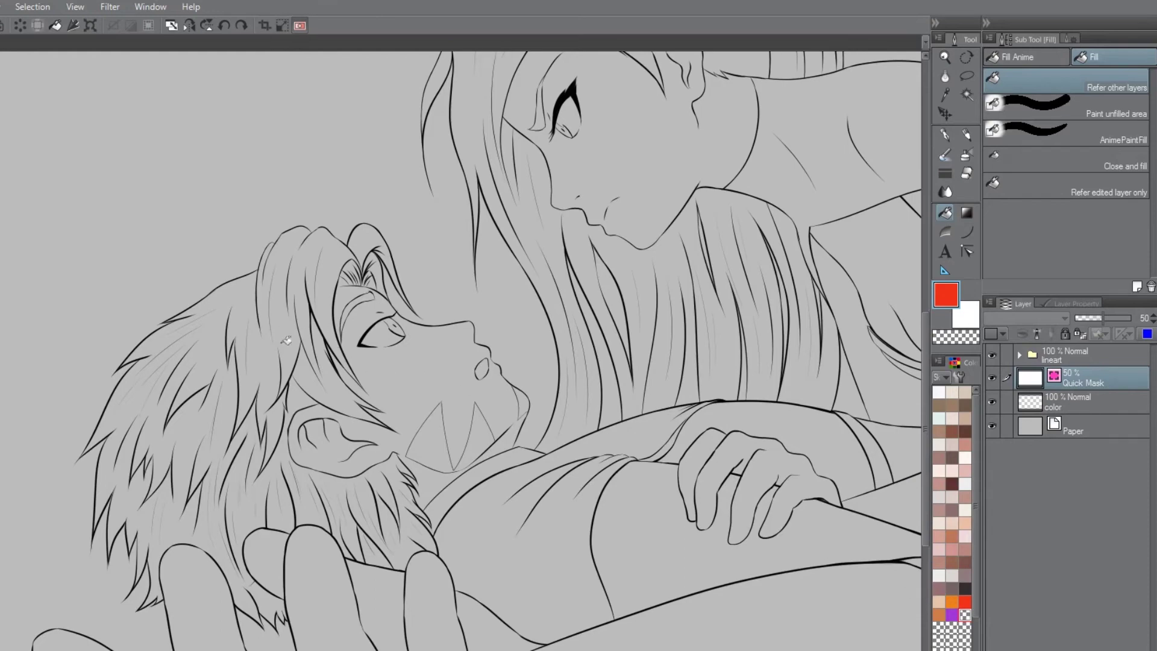
pyautogui.moveTo(287, 340)
pyautogui.mouseDown()
pyautogui.moveTo(315, 370)
pyautogui.moveTo(190, 340)
pyautogui.moveTo(220, 482)
pyautogui.moveTo(209, 440)
pyautogui.moveTo(304, 472)
pyautogui.moveTo(344, 544)
pyautogui.mouseUp()
pyautogui.click(1070, 39)
pyautogui.click(1070, 107)
pyautogui.click(998, 39)
pyautogui.click(392, 500)
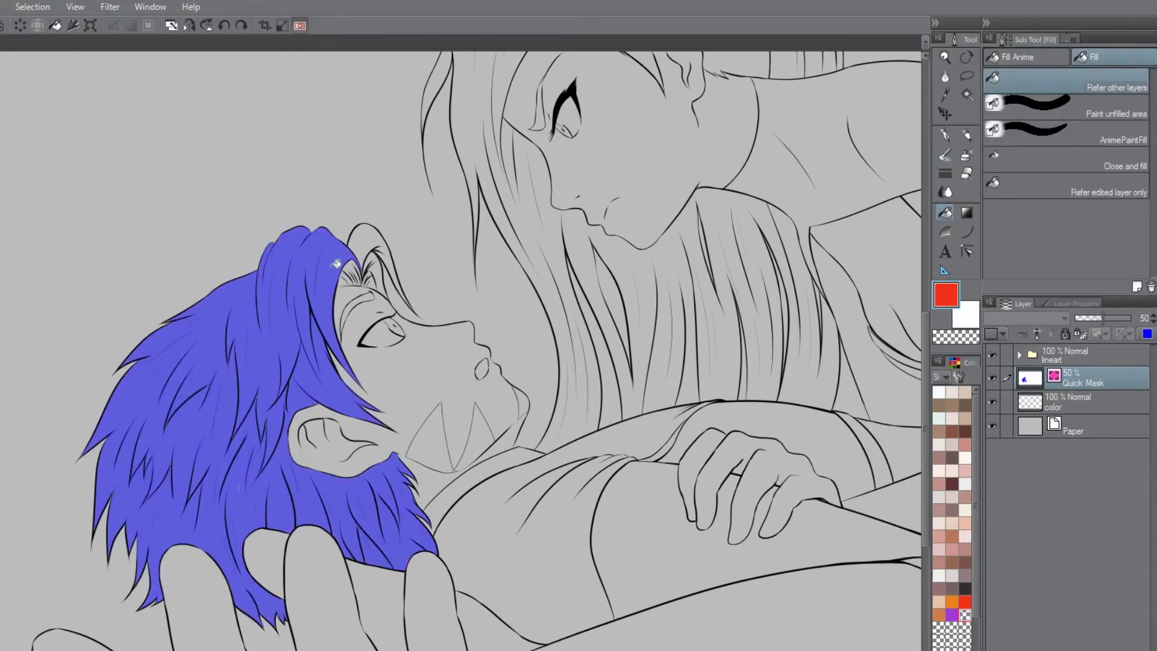
# Add the forelock to the hair mask and cover the remaining gaps at the hairline with the G-pen.
pyautogui.scroll(3, 337, 264)
pyautogui.moveTo(385, 202); pyautogui.dragTo(403, 284)
pyautogui.press('p')
pyautogui.moveTo(319, 315)
pyautogui.mouseDown()
pyautogui.moveTo(399, 279)
pyautogui.moveTo(351, 296)
pyautogui.moveTo(353, 269)
pyautogui.mouseUp()
pyautogui.scroll(-2, 367, 271)
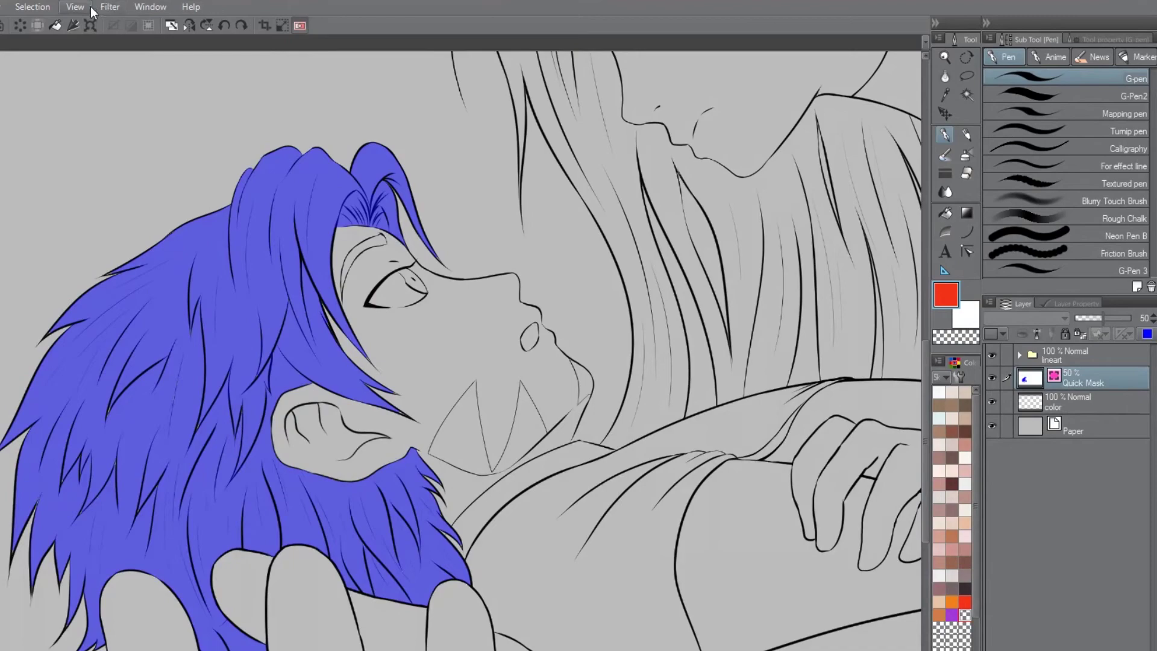
# Turn off Quick Mask to convert the masked hair into a selection.
pyautogui.click(34, 7)
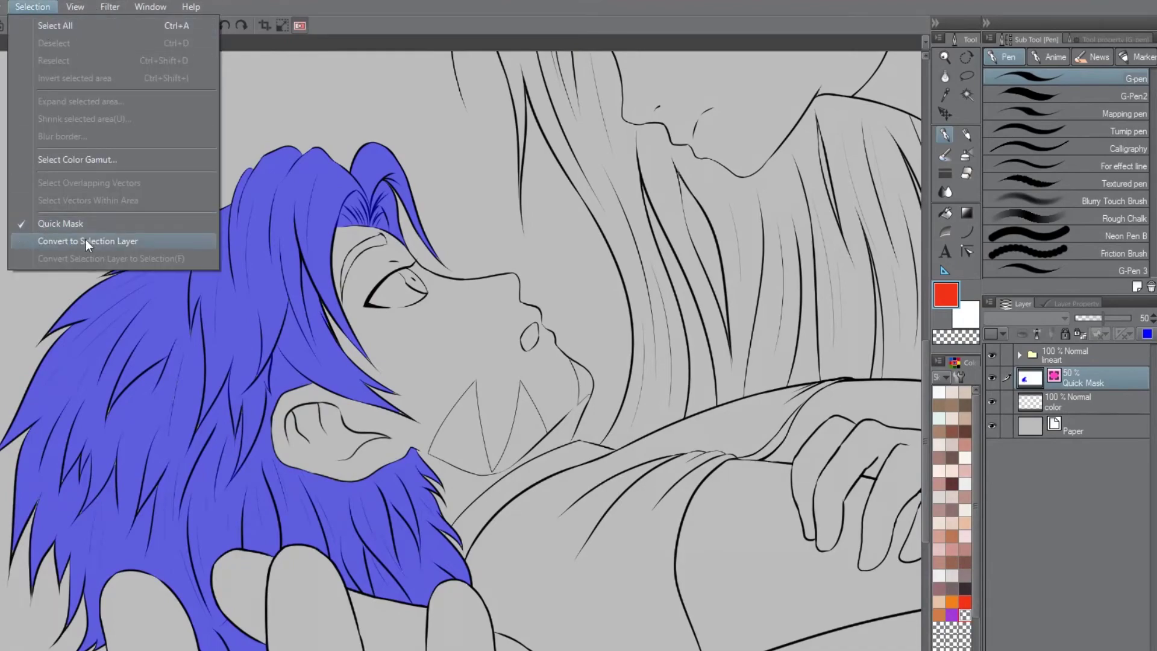
pyautogui.click(70, 223)
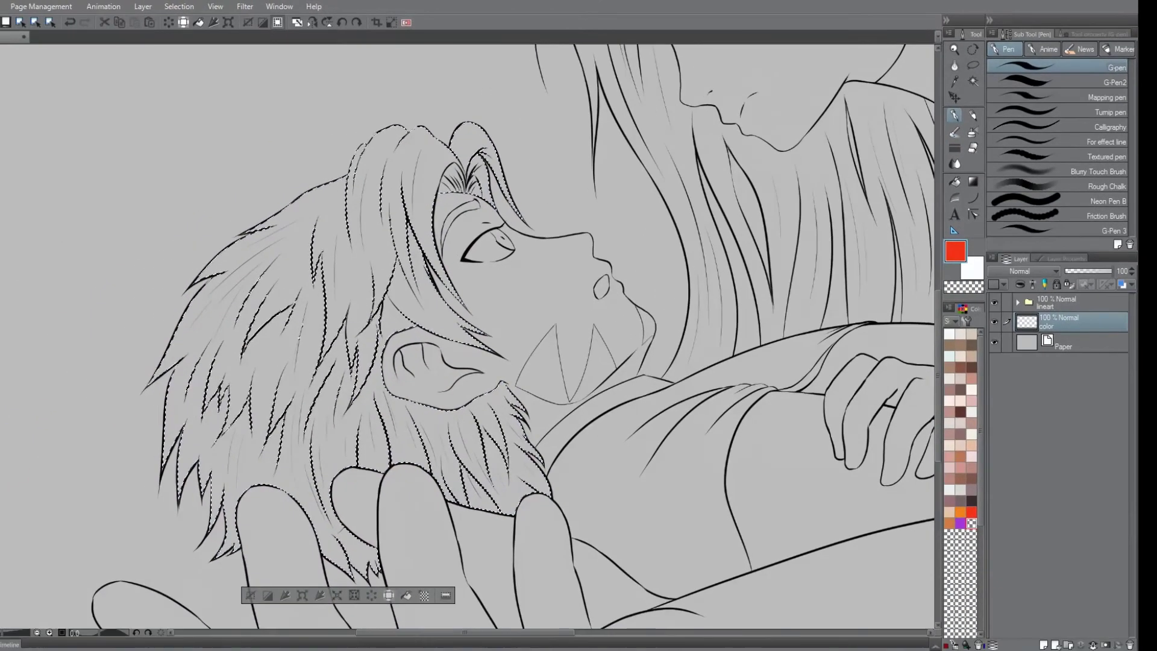
# Try an orange fill on the selected hair in the color layer and undo it.
pyautogui.click(960, 512)
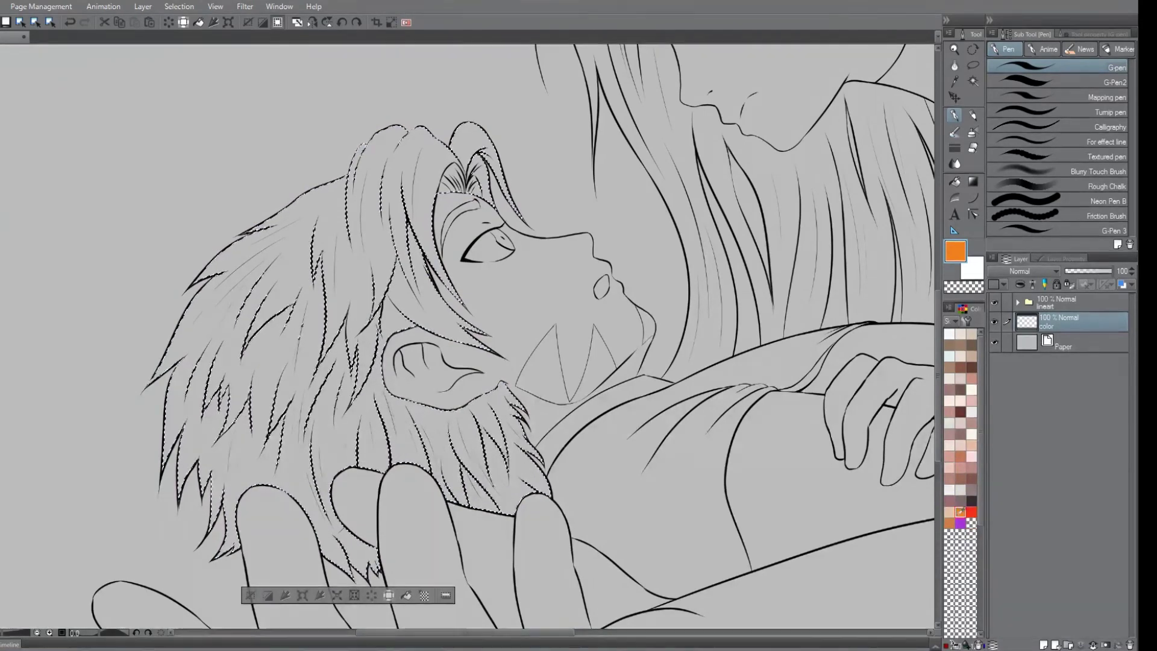
pyautogui.click(406, 595)
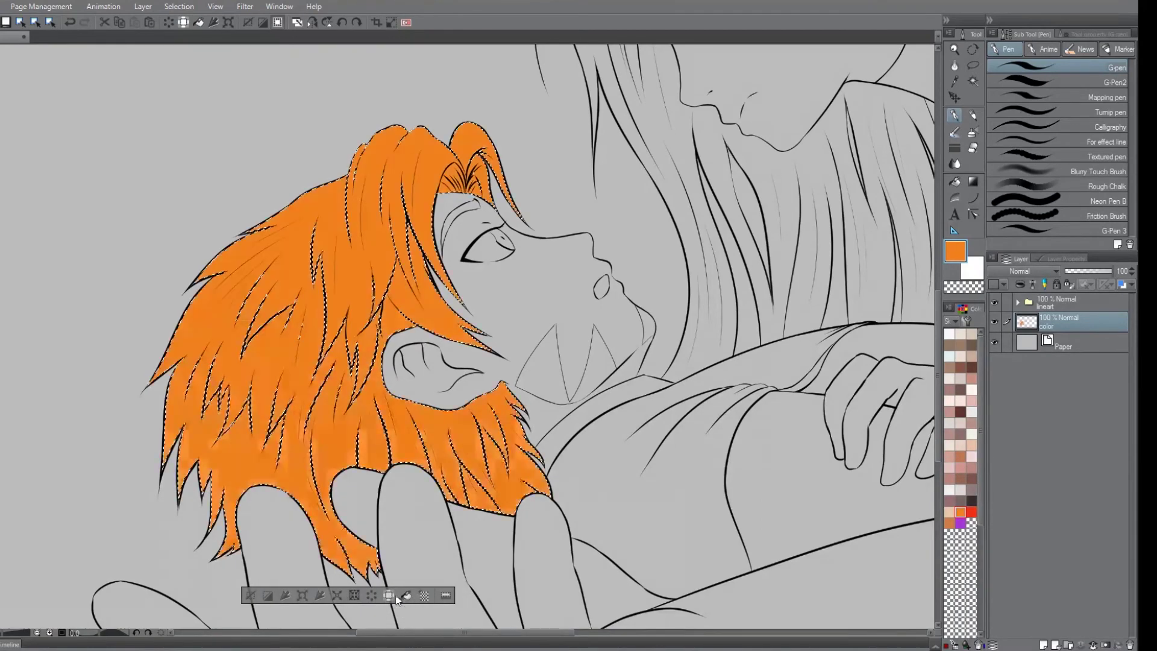
pyautogui.hotkey('ctrl', 'z')
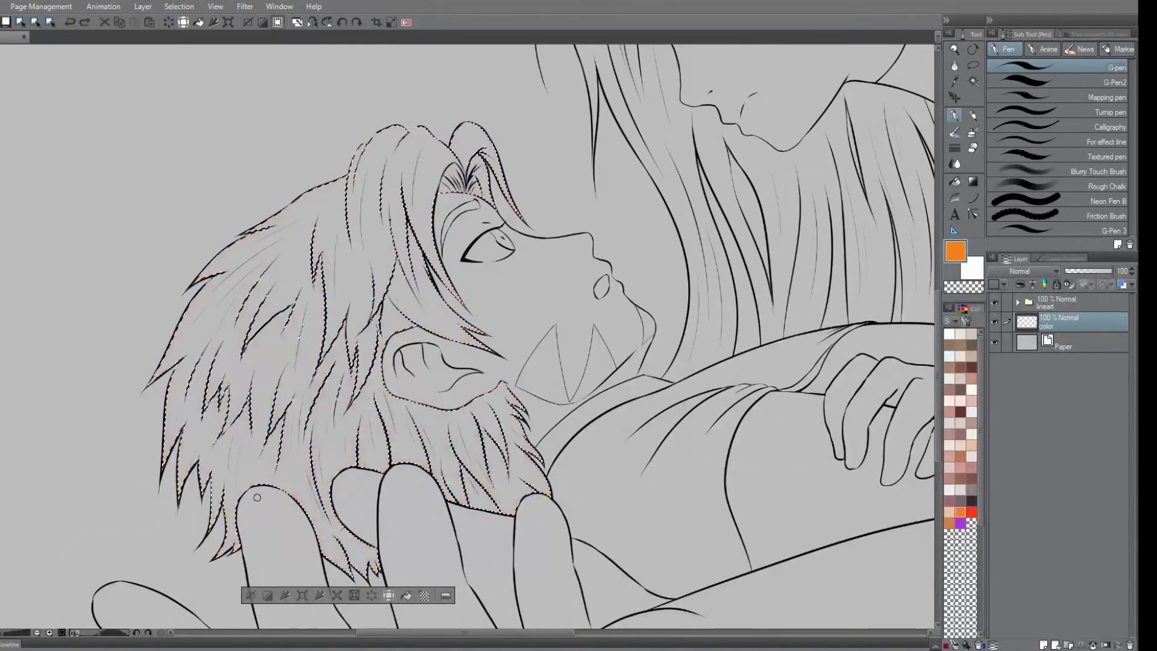
# Switch the palette to Default color set and fill the selected hair with bright green.
pyautogui.click(951, 320)
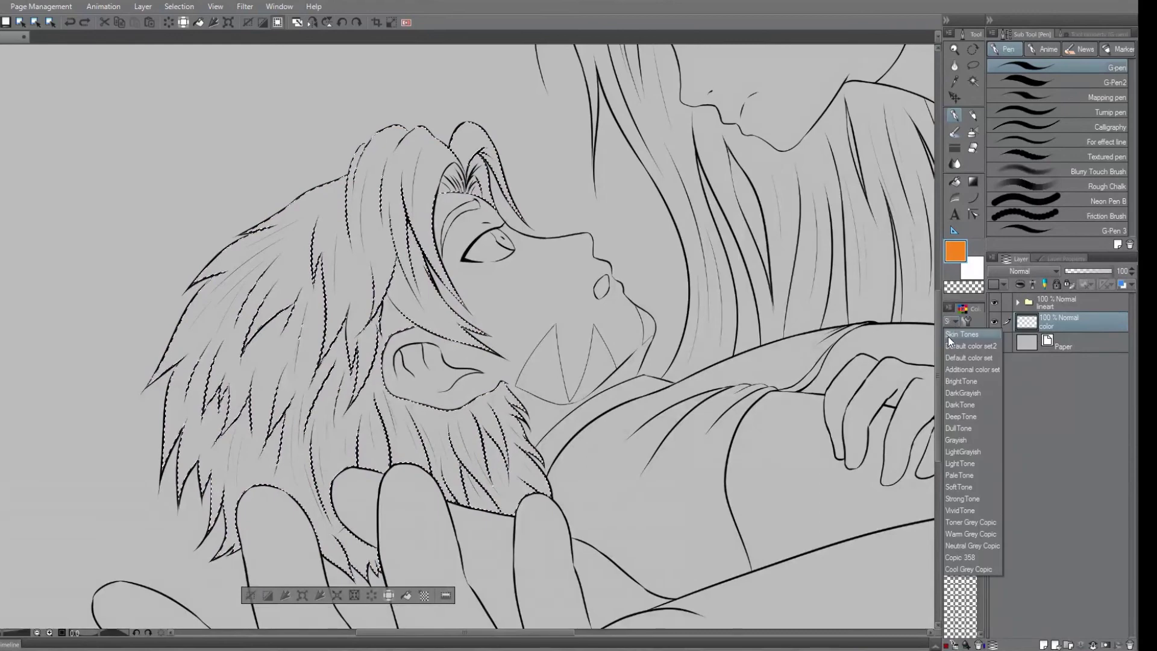
pyautogui.click(964, 357)
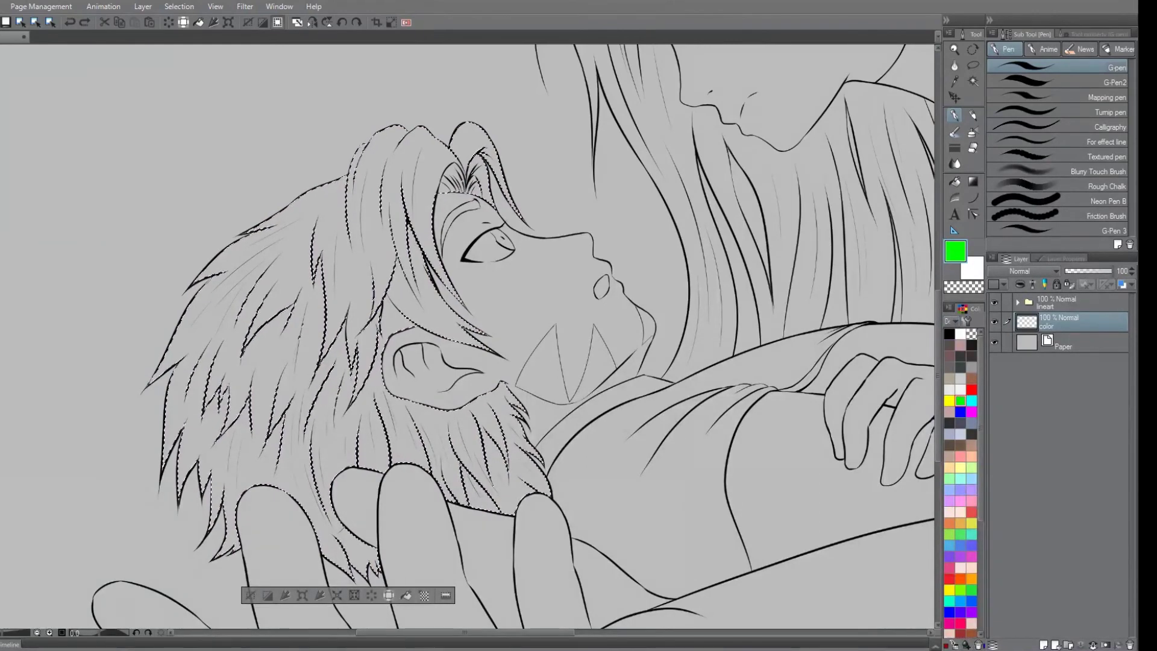
pyautogui.click(406, 595)
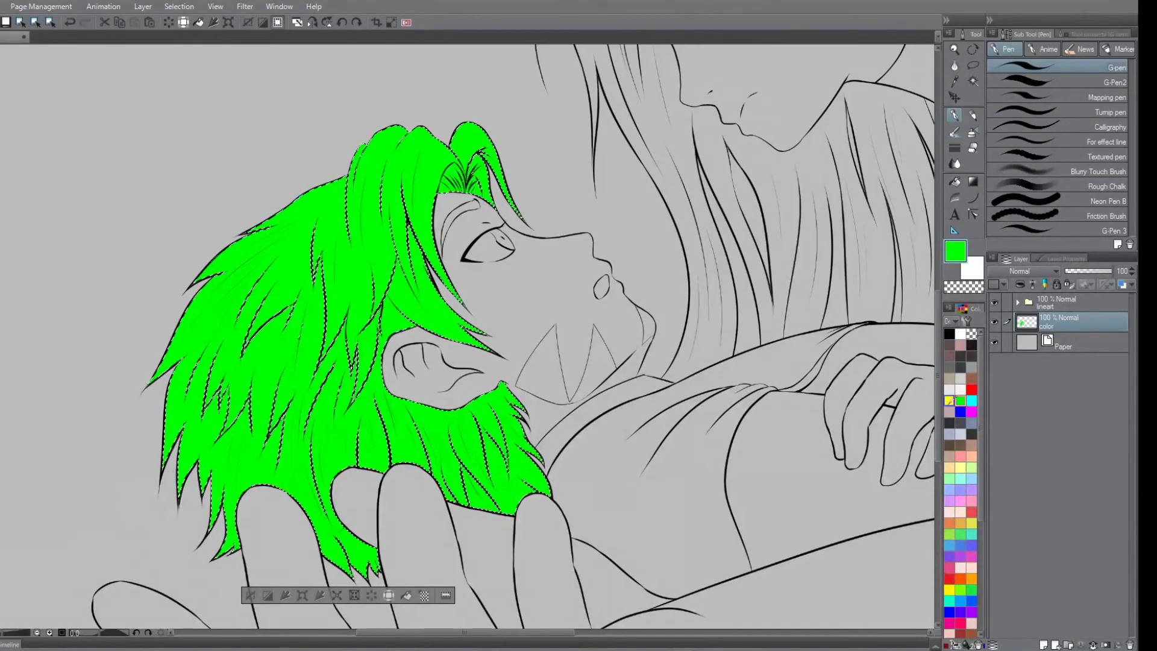
# Try dusty pink and light pink fills on the selected hair, and remove the fill from the color layer.
pyautogui.click(949, 412)
pyautogui.click(406, 595)
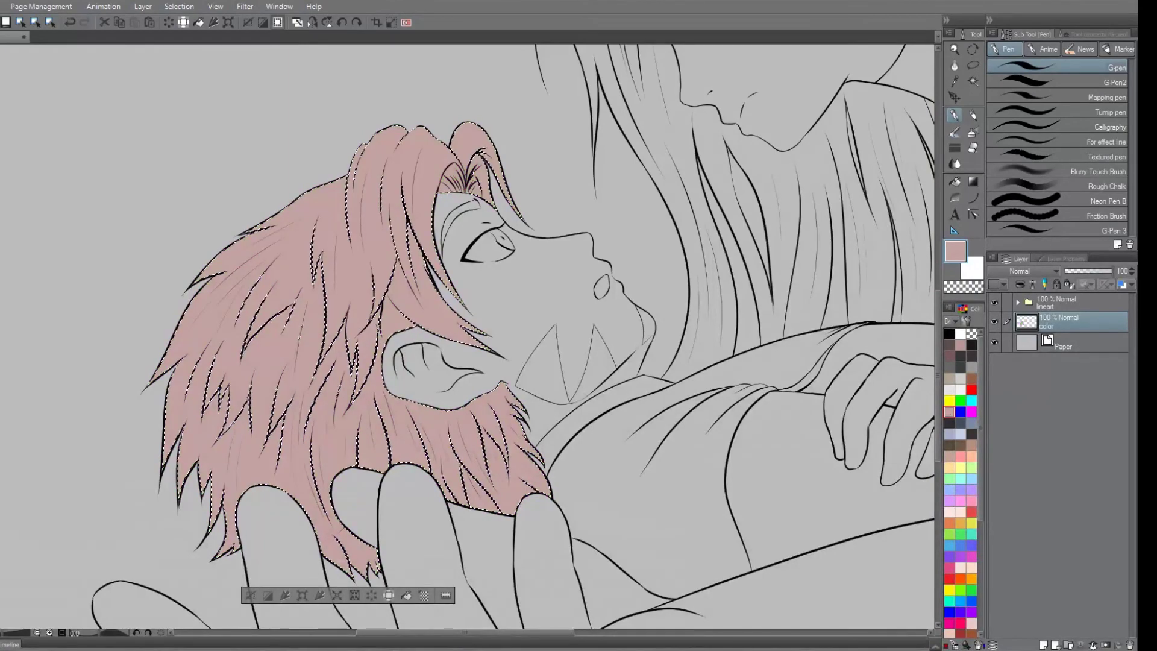
pyautogui.click(961, 500)
pyautogui.click(406, 595)
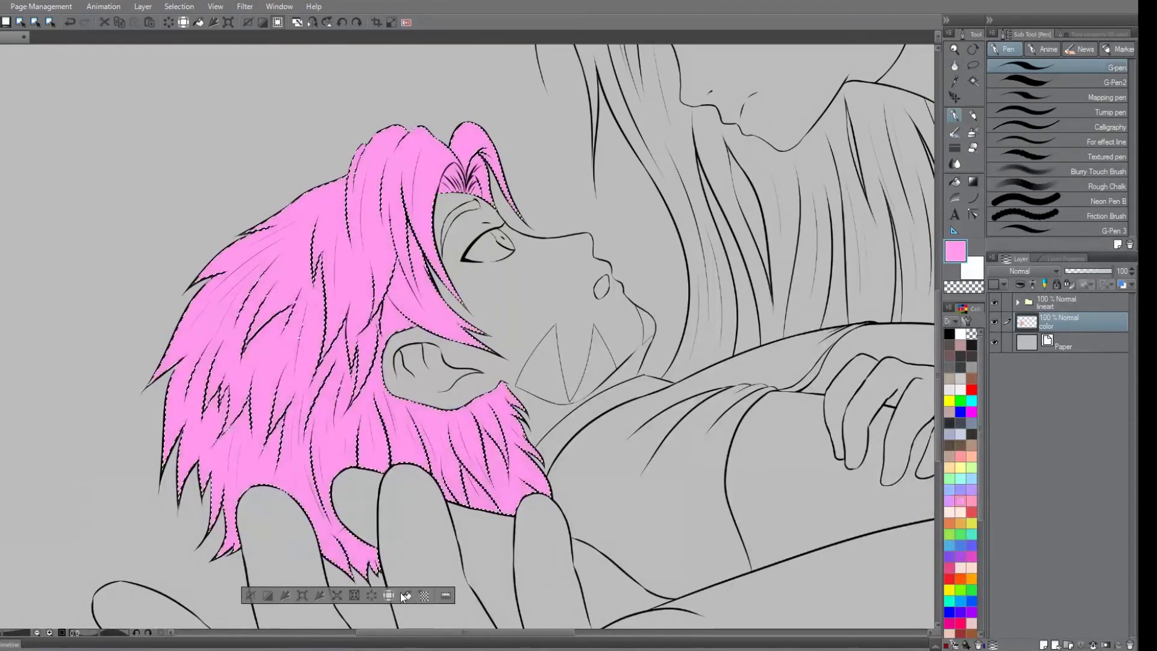
pyautogui.click(371, 594)
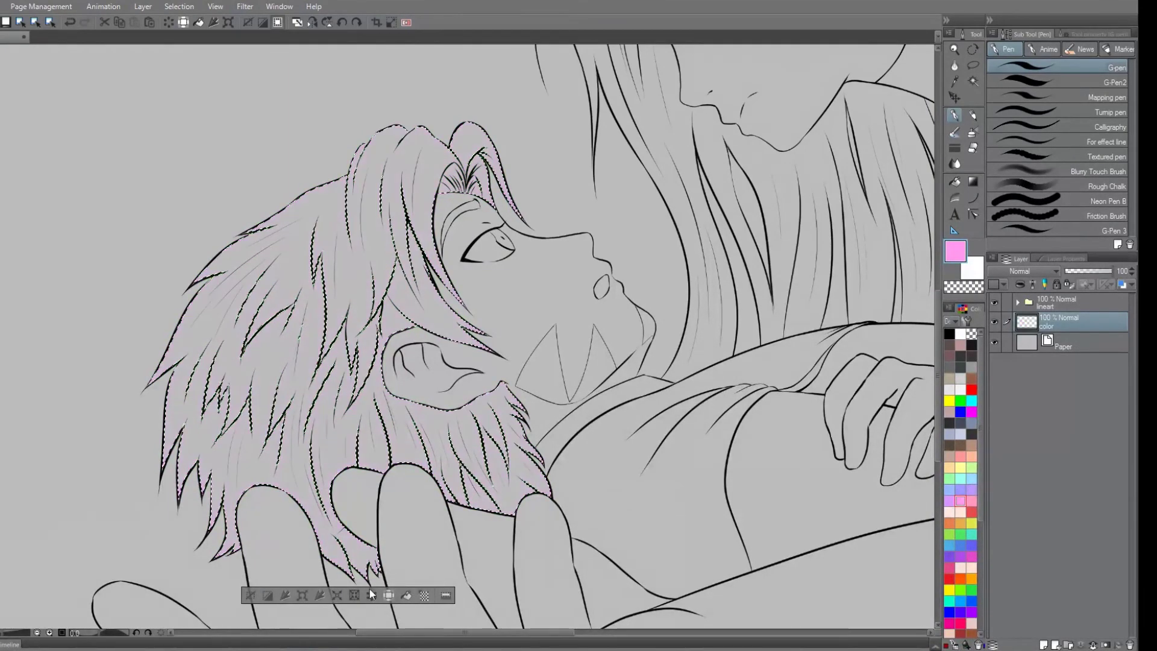
# Switch to the Skin Tones color set, try an orange fill on the selected hair, and undo the deselection and fill.
pyautogui.click(947, 320)
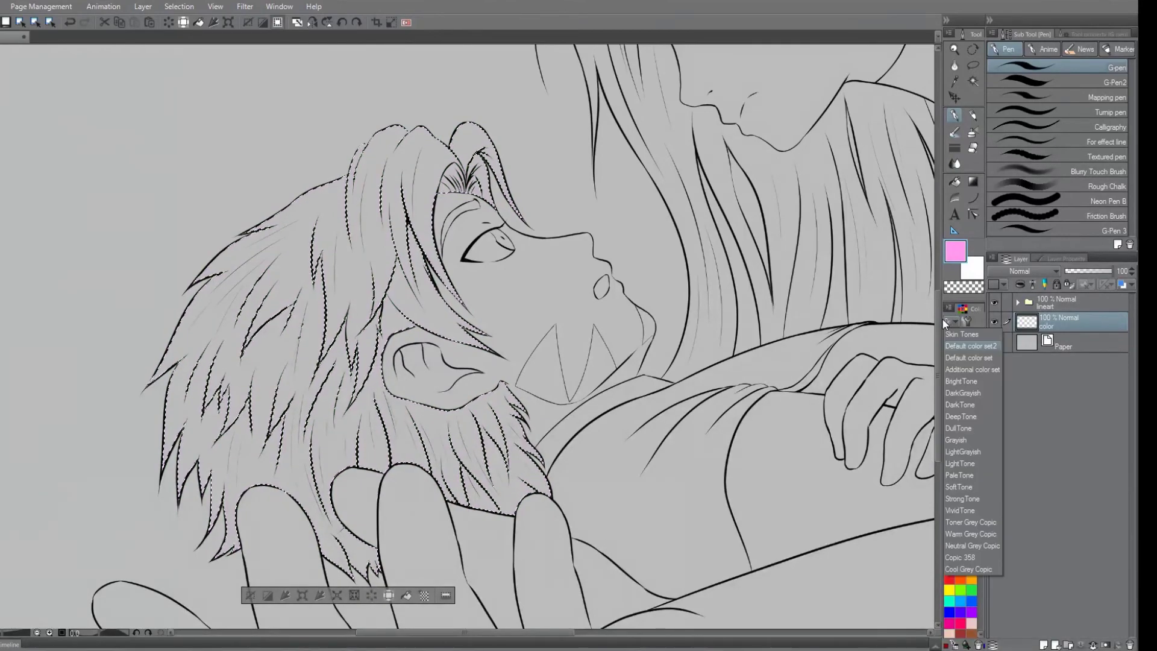
pyautogui.click(952, 334)
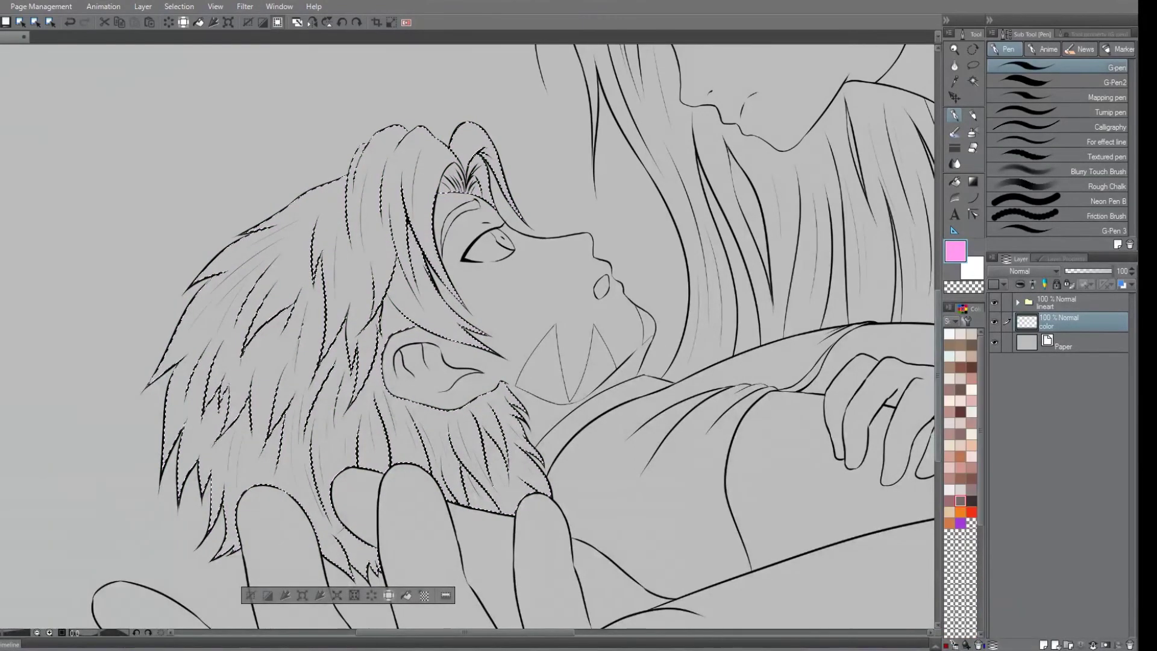
pyautogui.click(960, 512)
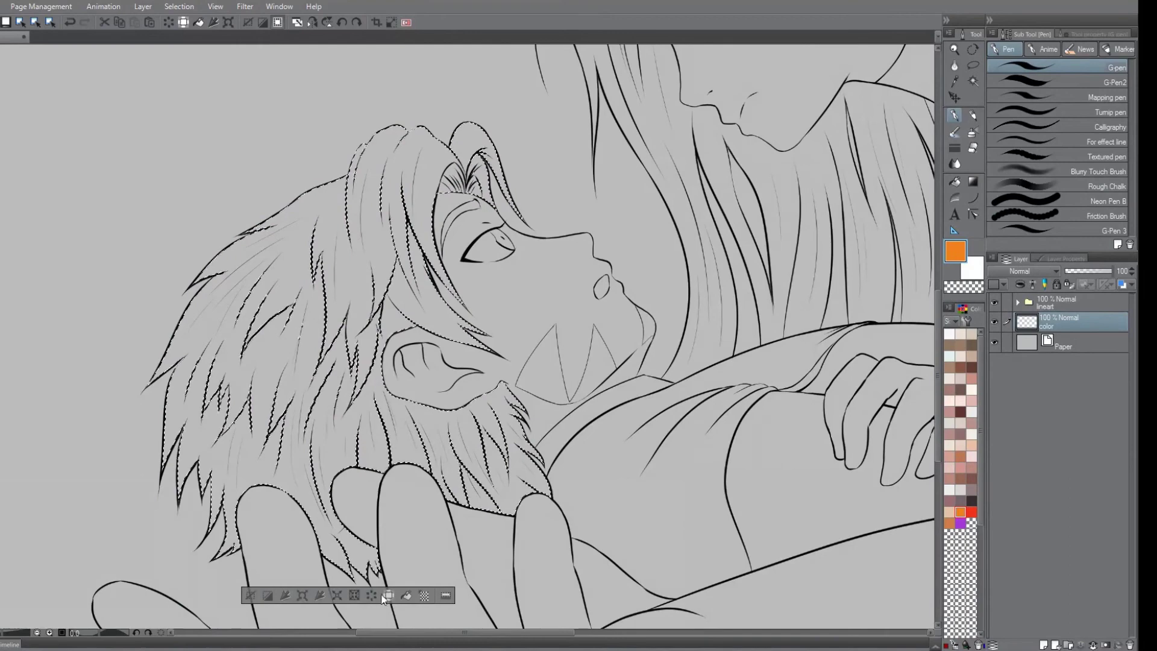
pyautogui.click(250, 596)
pyautogui.click(249, 597)
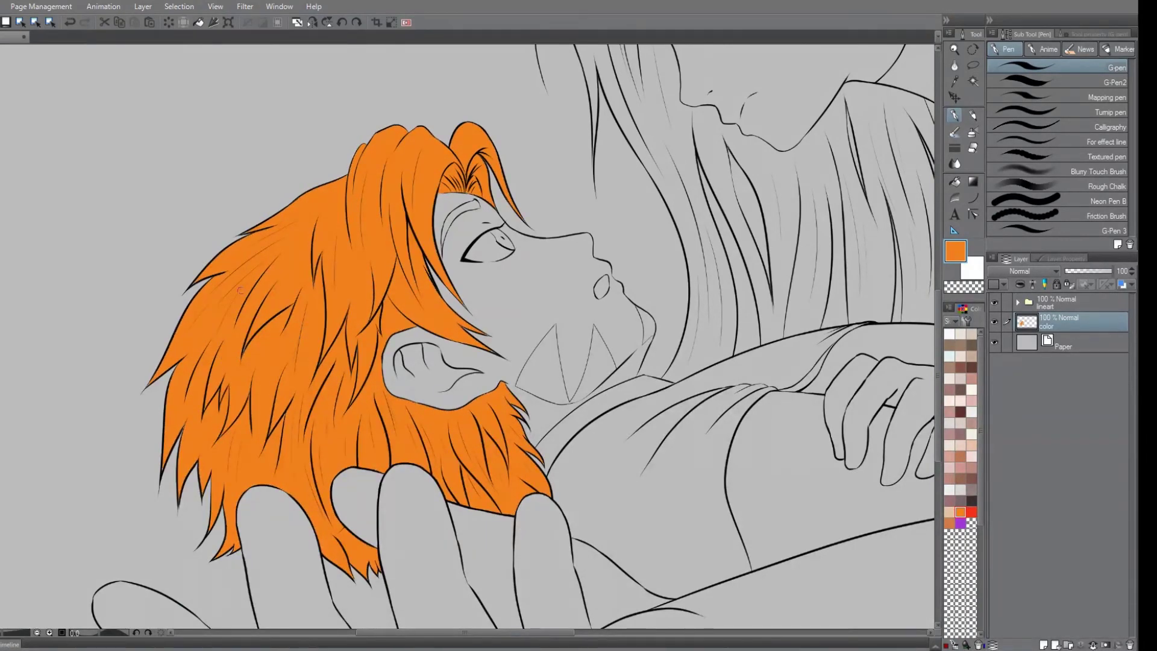
pyautogui.hotkey('ctrl', 'z')
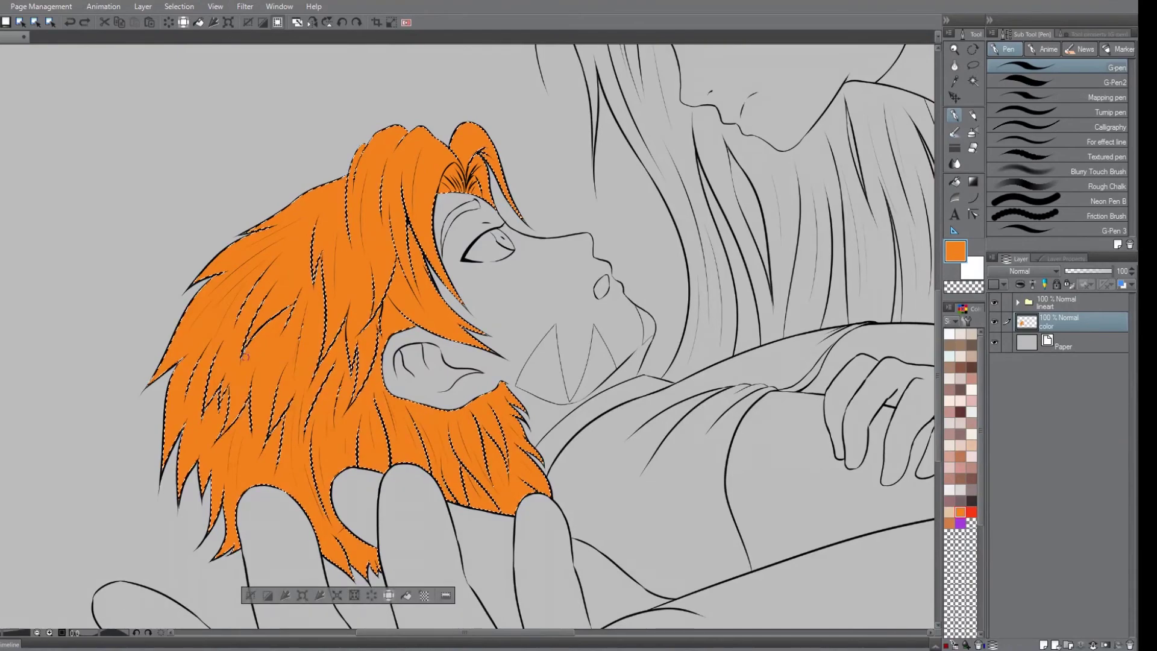
pyautogui.hotkey('ctrl', 'z')
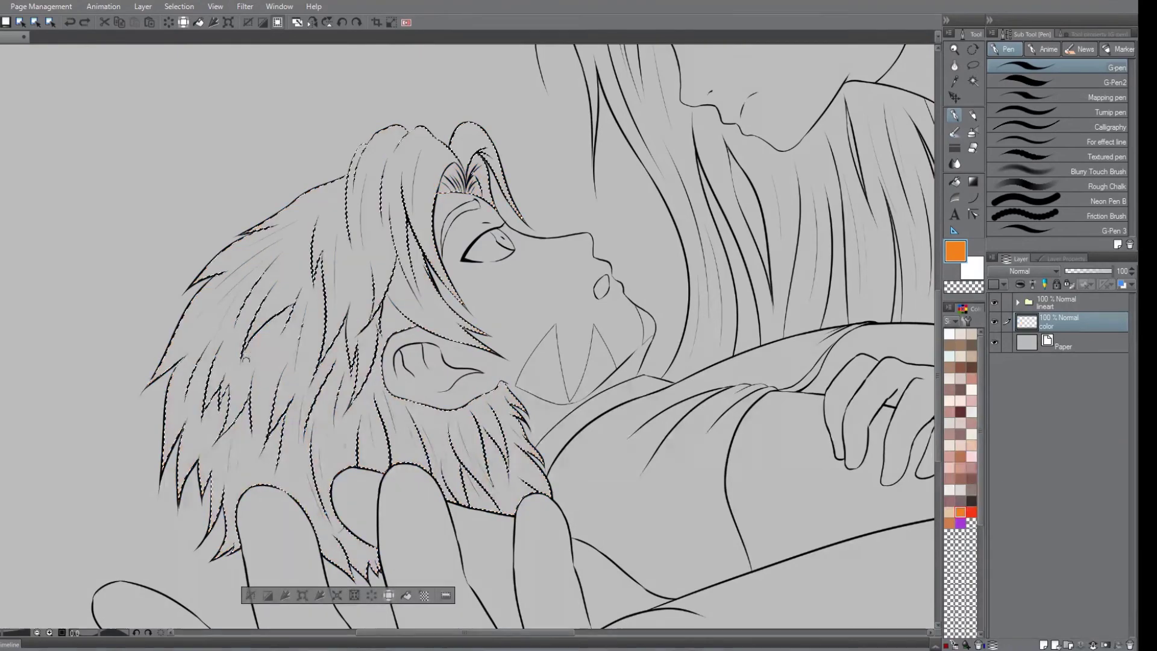
# Try a simple square-dot tone with 27.5 lines and 14% density on the selected hair and undo it.
pyautogui.click(424, 595)
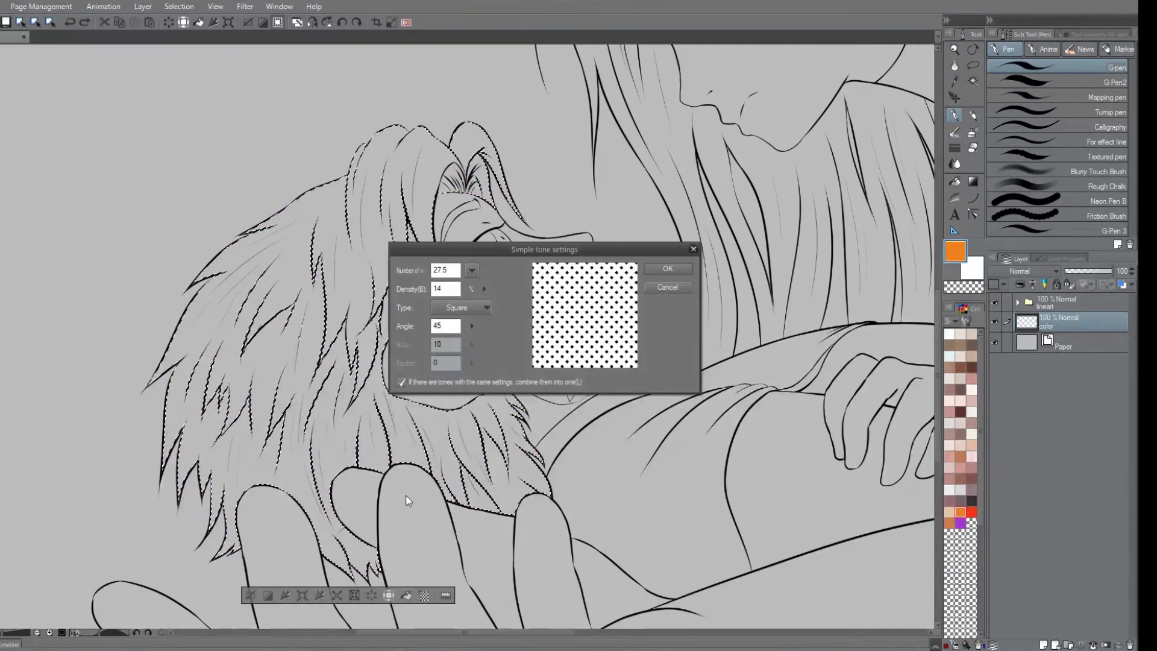
pyautogui.click(666, 270)
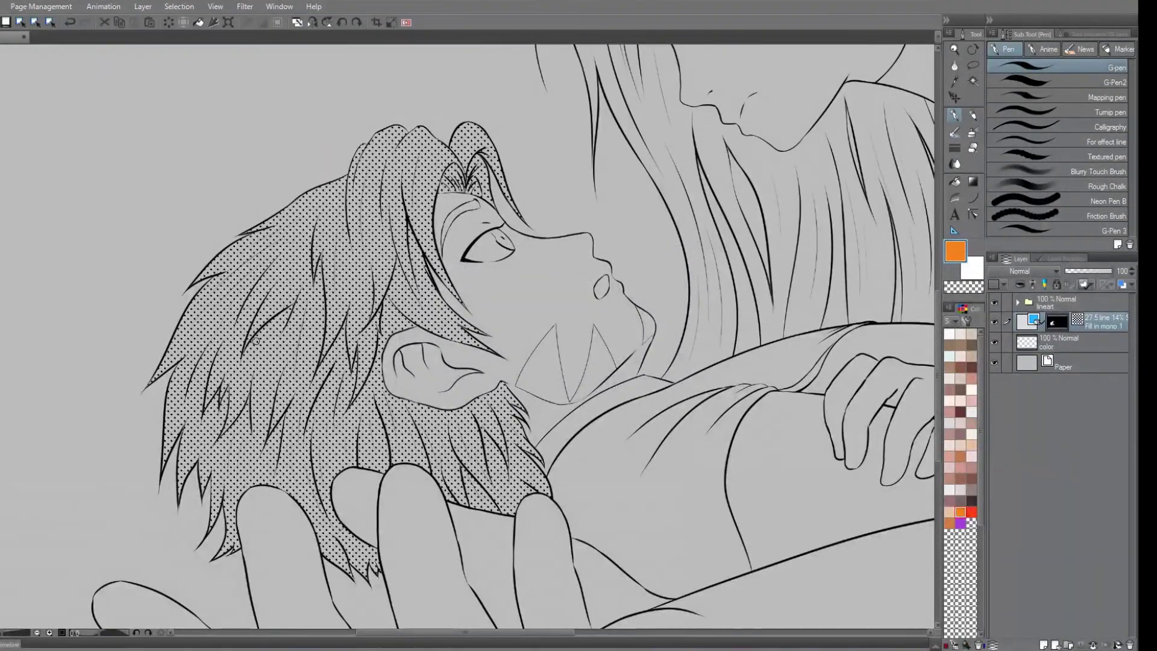
pyautogui.hotkey('ctrl', 'z')
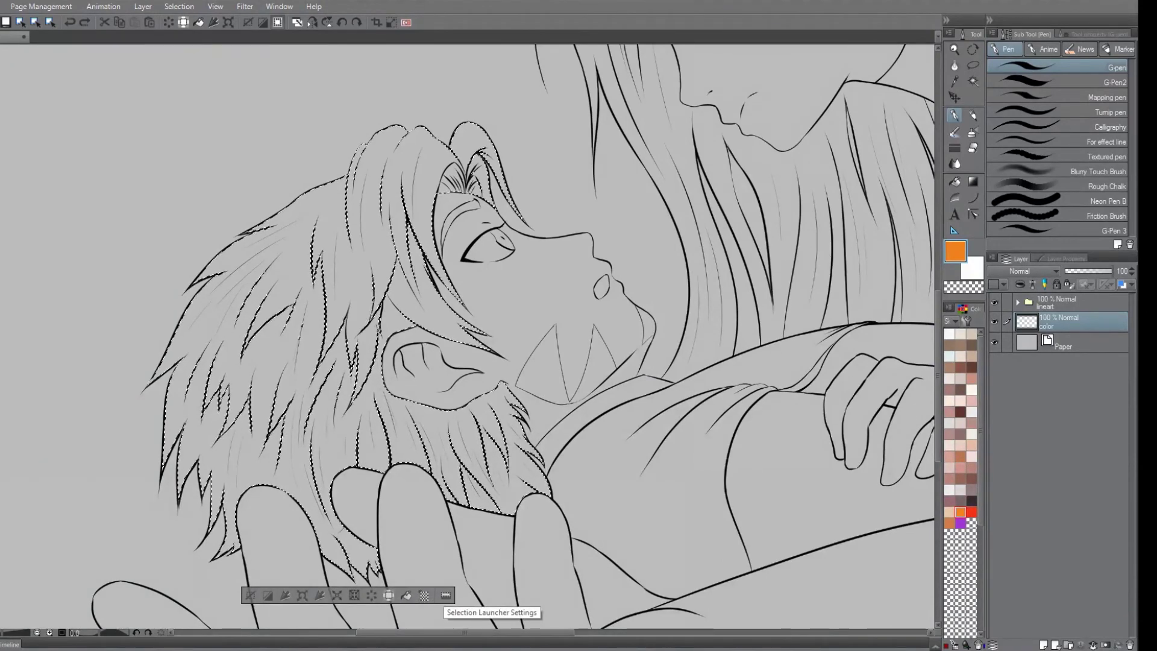
# Clear the hair selection, start a new Quick Mask, and fill the lower character's hair in the mask.
pyautogui.click(251, 596)
pyautogui.moveTo(349, 317); pyautogui.dragTo(296, 421)
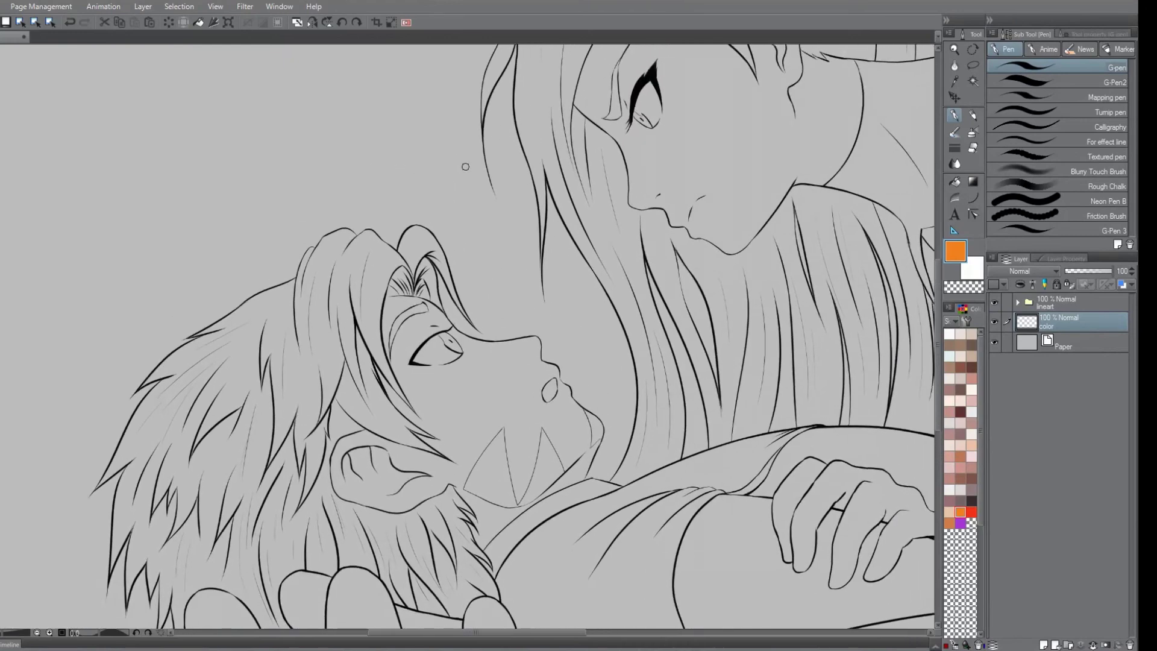
pyautogui.moveTo(465, 167); pyautogui.dragTo(401, 283)
pyautogui.moveTo(356, 162); pyautogui.dragTo(349, 70)
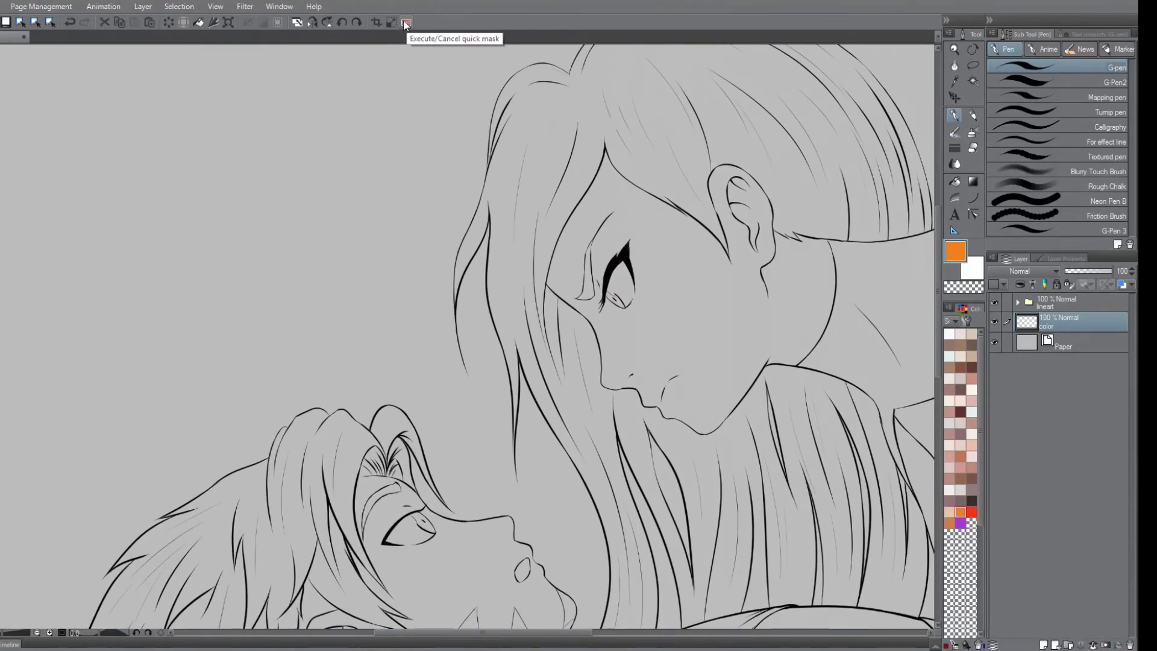
pyautogui.moveTo(343, 267); pyautogui.dragTo(400, 103)
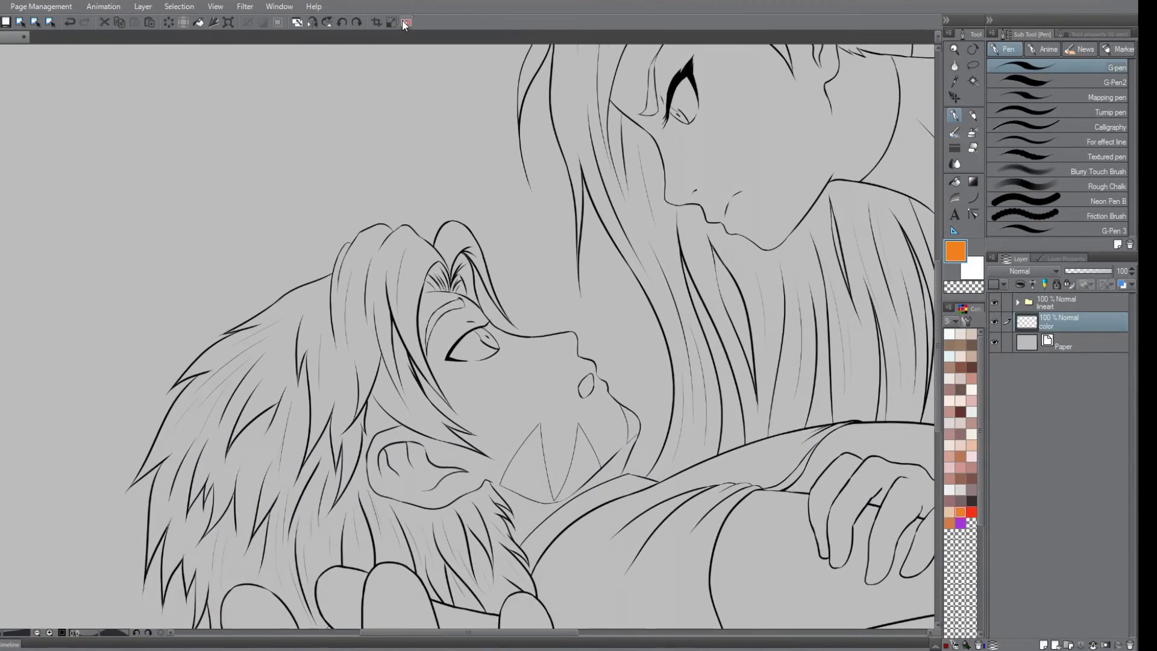
pyautogui.click(406, 23)
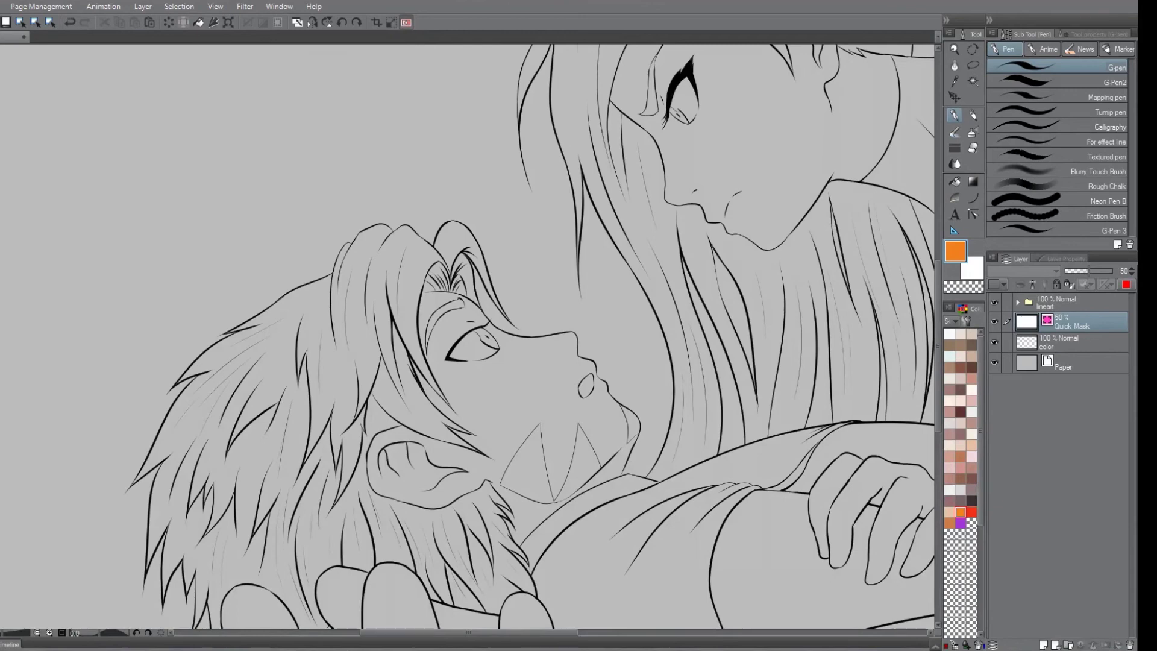
pyautogui.click(954, 181)
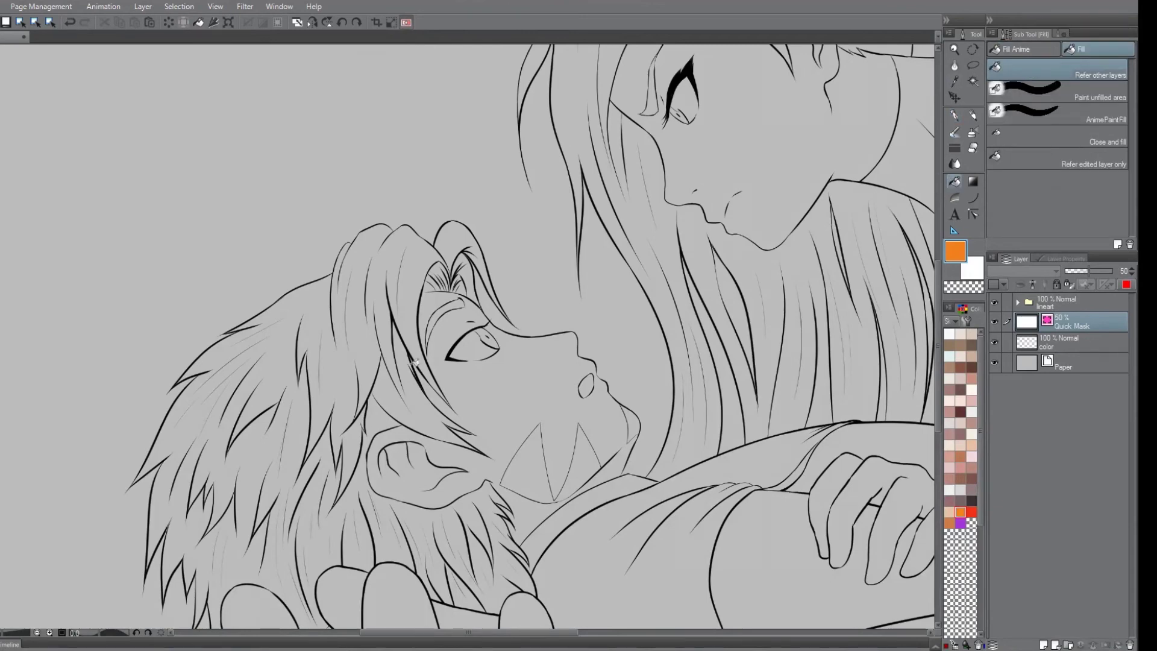
pyautogui.click(349, 362)
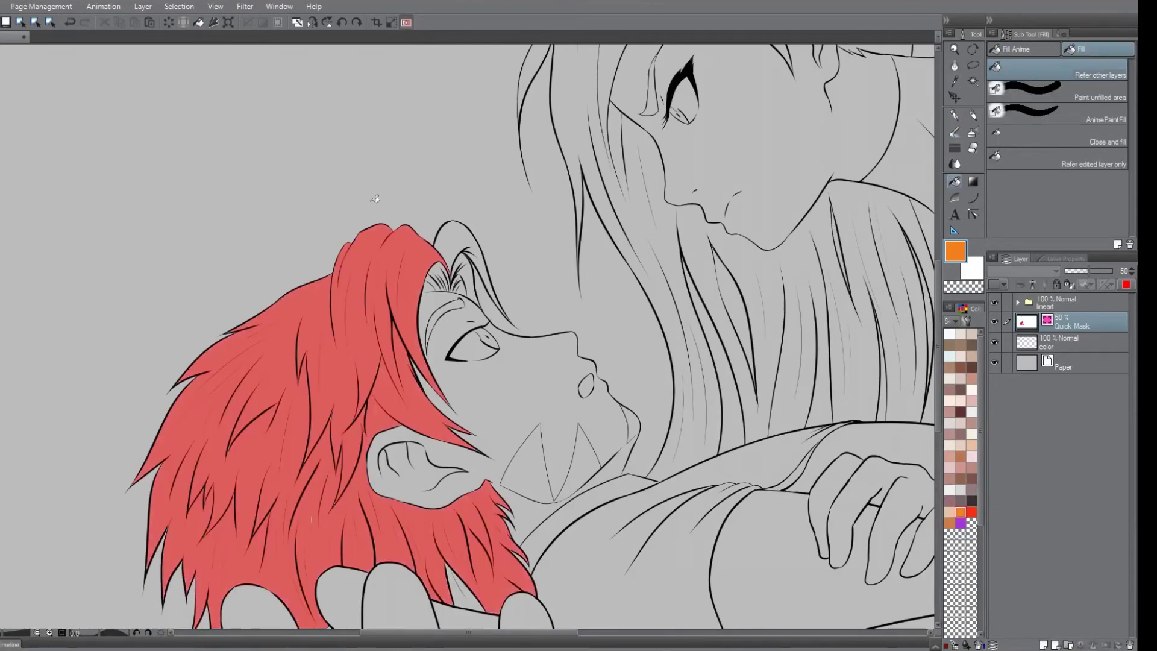
# Turn off Quick Mask to convert the masked hair into a selection, and clear that selection.
pyautogui.click(407, 23)
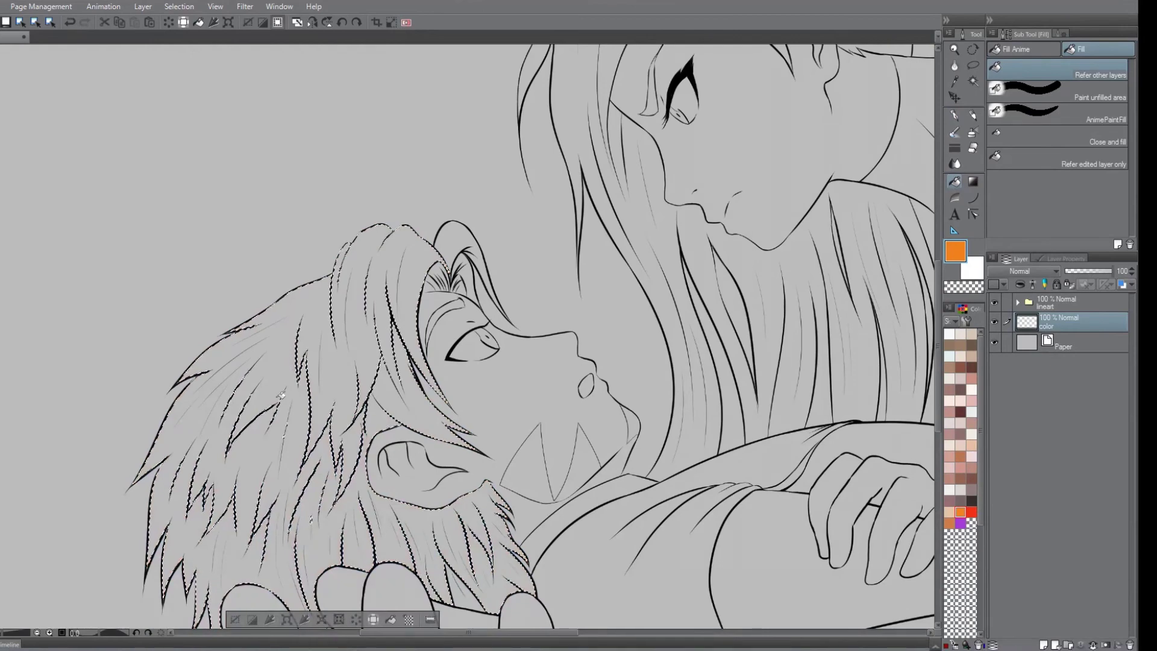
pyautogui.hotkey('ctrl', 'z')
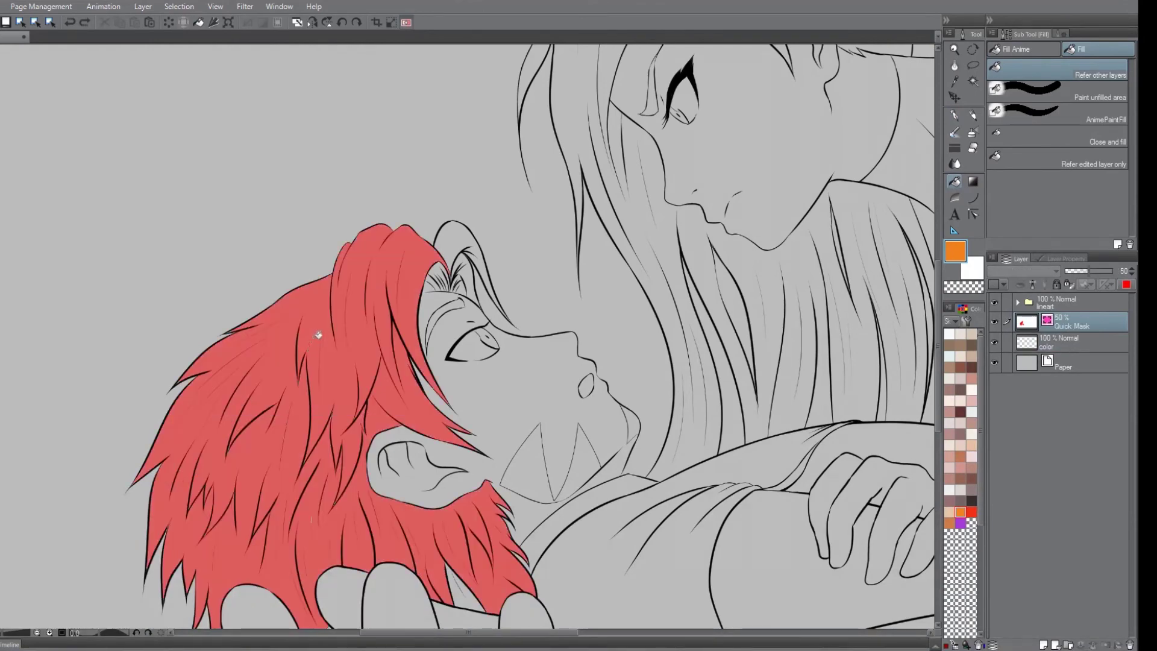
pyautogui.click(407, 22)
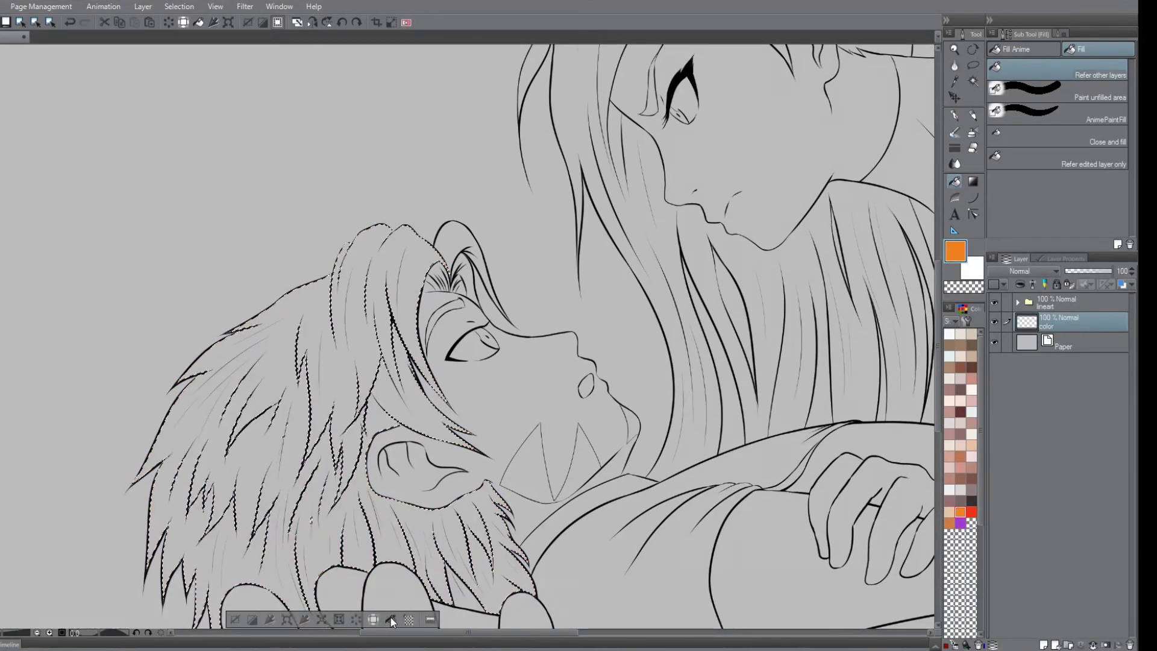
pyautogui.click(244, 450)
pyautogui.click(235, 619)
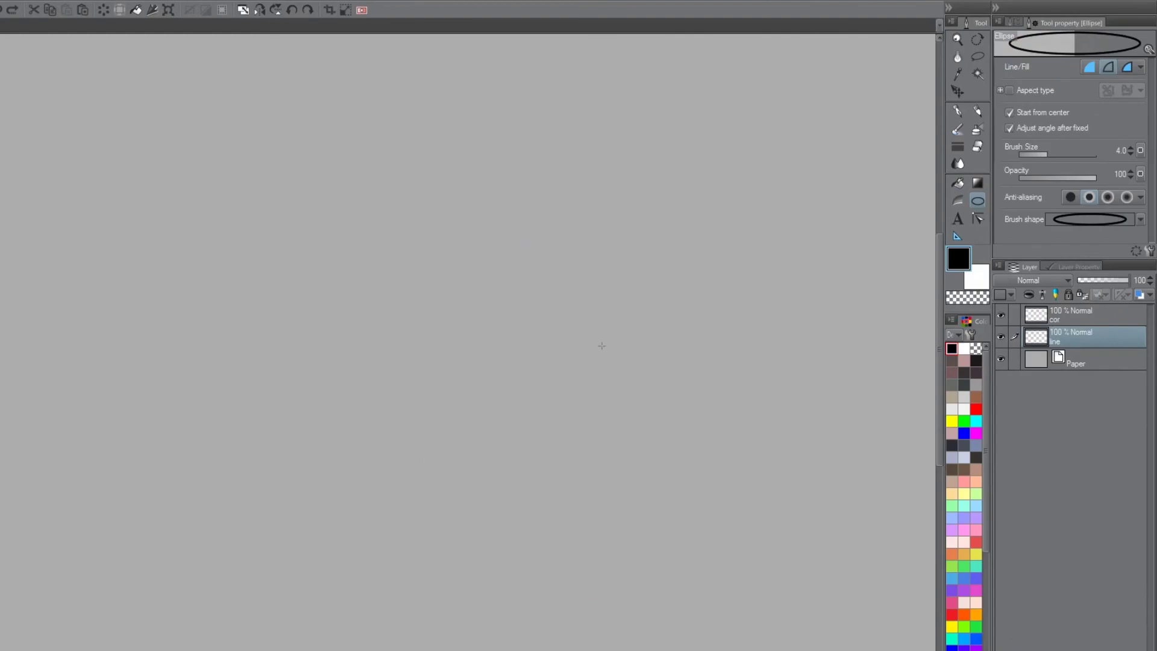
# Draw a large black circle outline on the line layer and start Quick Mask above the cor layer.
pyautogui.moveTo(601, 345); pyautogui.dragTo(390, 129)
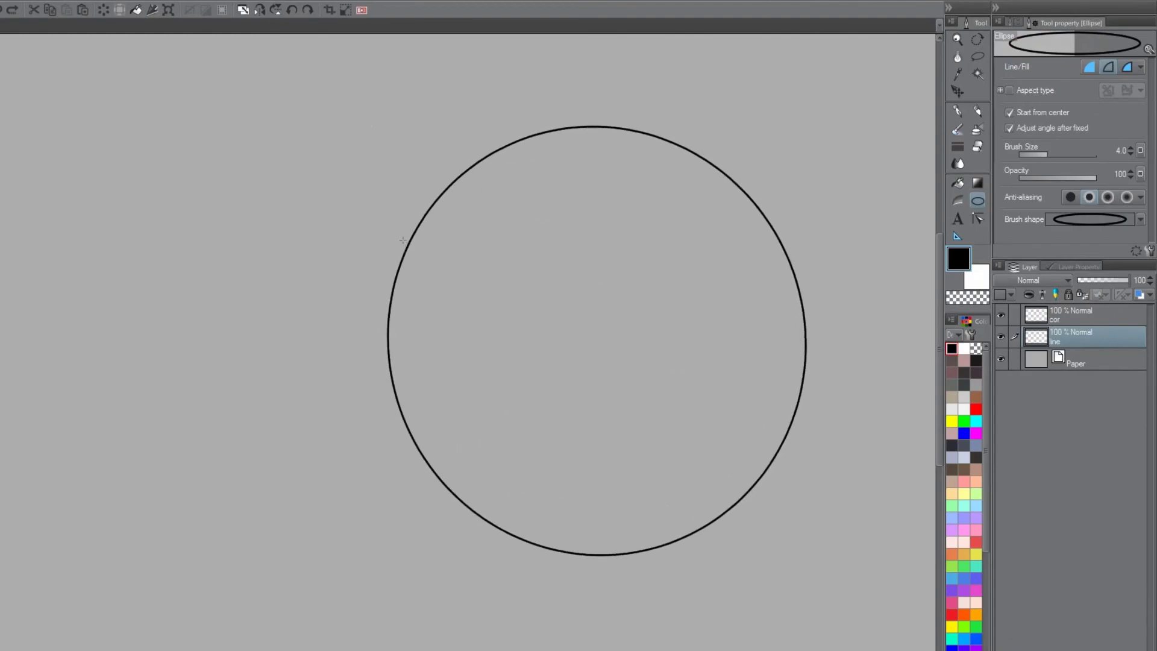
pyautogui.click(1055, 320)
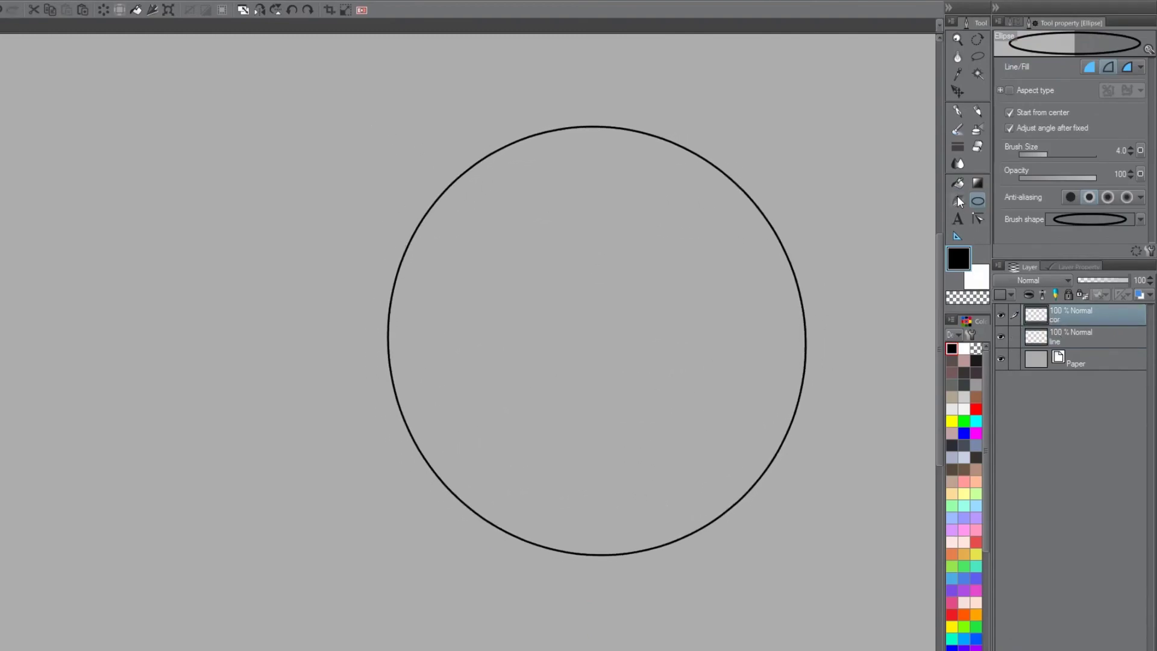
pyautogui.click(362, 10)
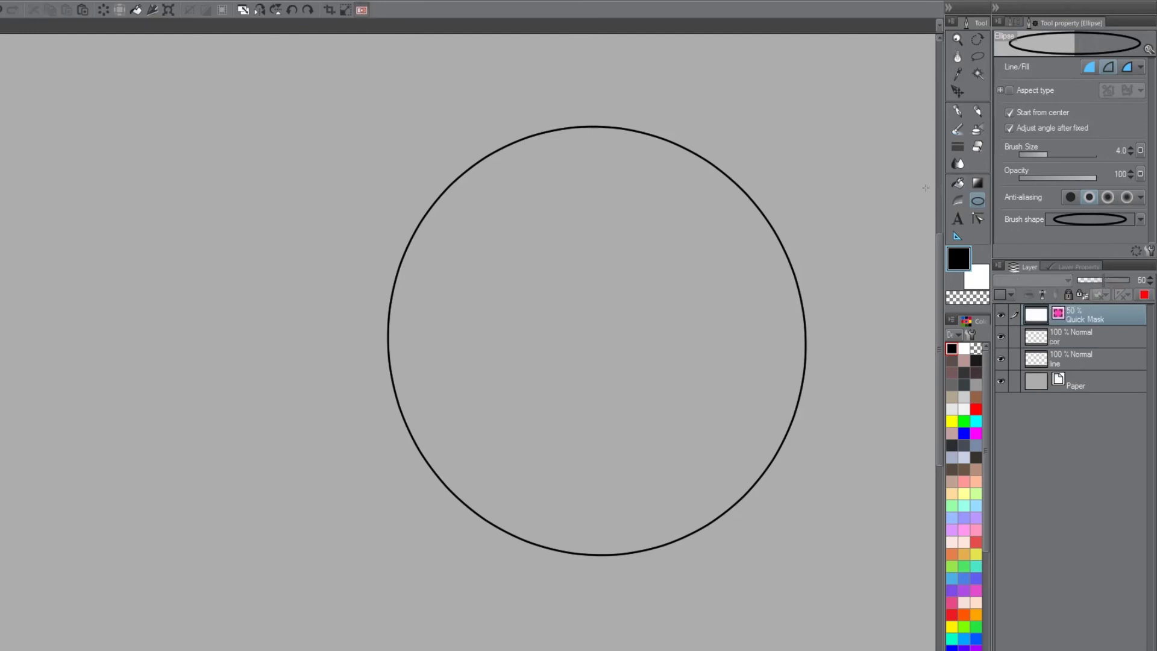
# Try a G-pen stroke across the inside of the circle in the Quick Mask and undo it.
pyautogui.click(957, 111)
pyautogui.moveTo(637, 316)
pyautogui.mouseDown()
pyautogui.moveTo(522, 363)
pyautogui.moveTo(450, 292)
pyautogui.mouseUp()
pyautogui.hotkey('ctrl', 'z')
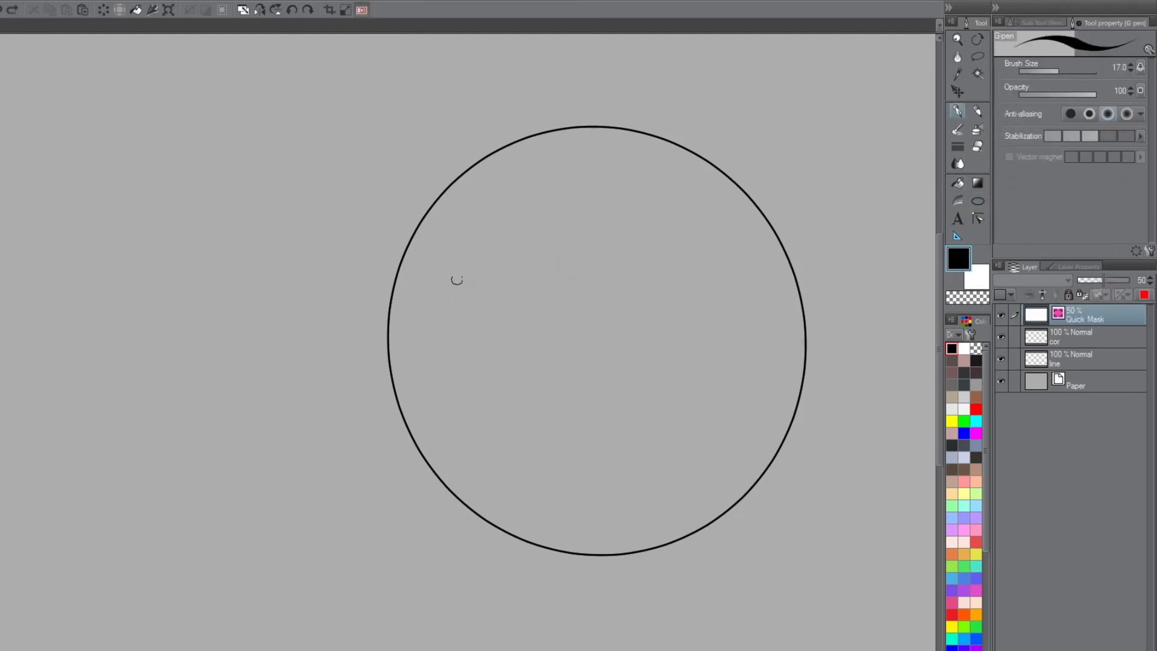
# Set the Quick Mask display color to violet 856DFF, test it with a pen stroke on the circle's edge, and undo the stroke.
pyautogui.click(1144, 294)
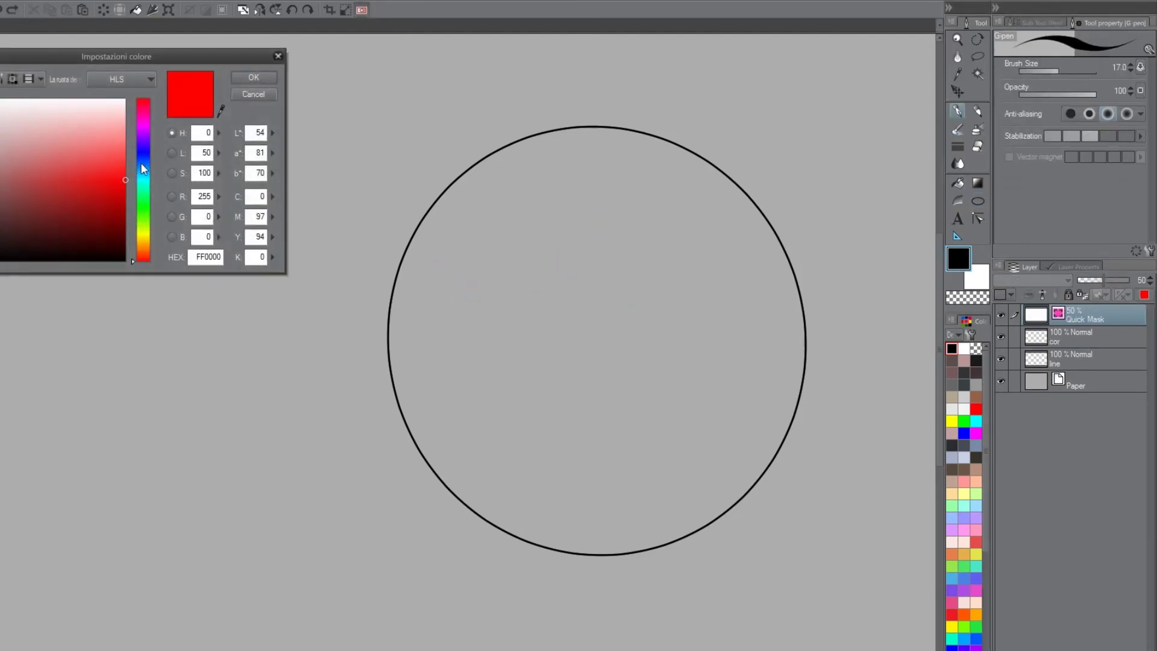
pyautogui.moveTo(143, 169); pyautogui.dragTo(143, 148)
pyautogui.click(124, 137)
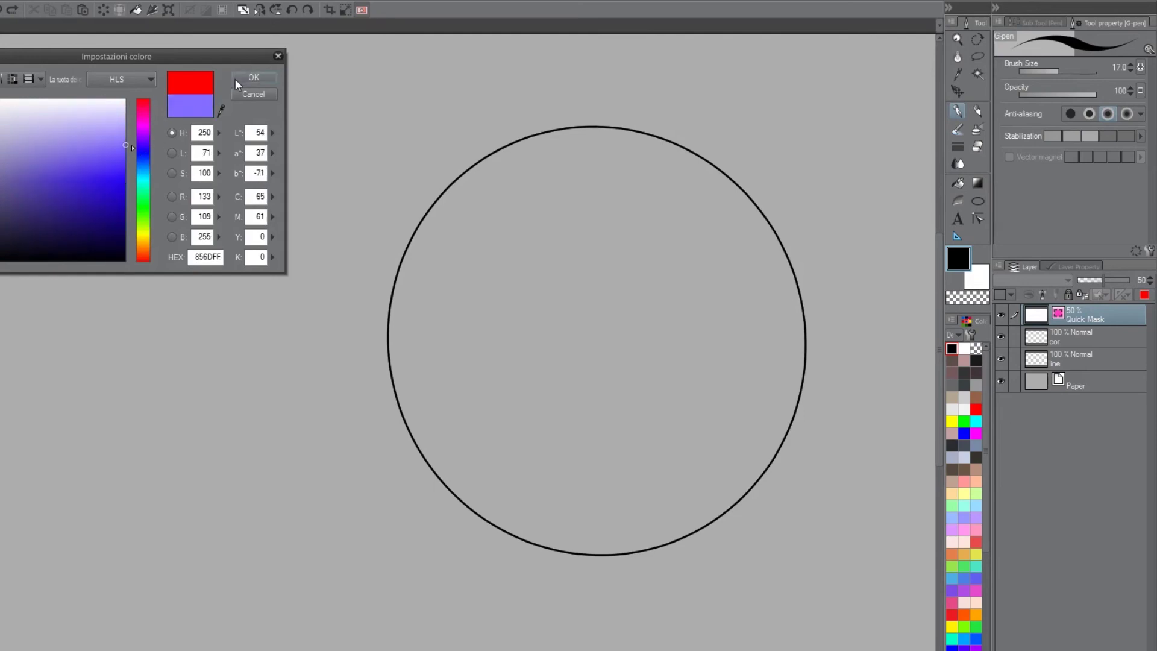
pyautogui.click(254, 77)
pyautogui.moveTo(379, 244); pyautogui.dragTo(399, 441)
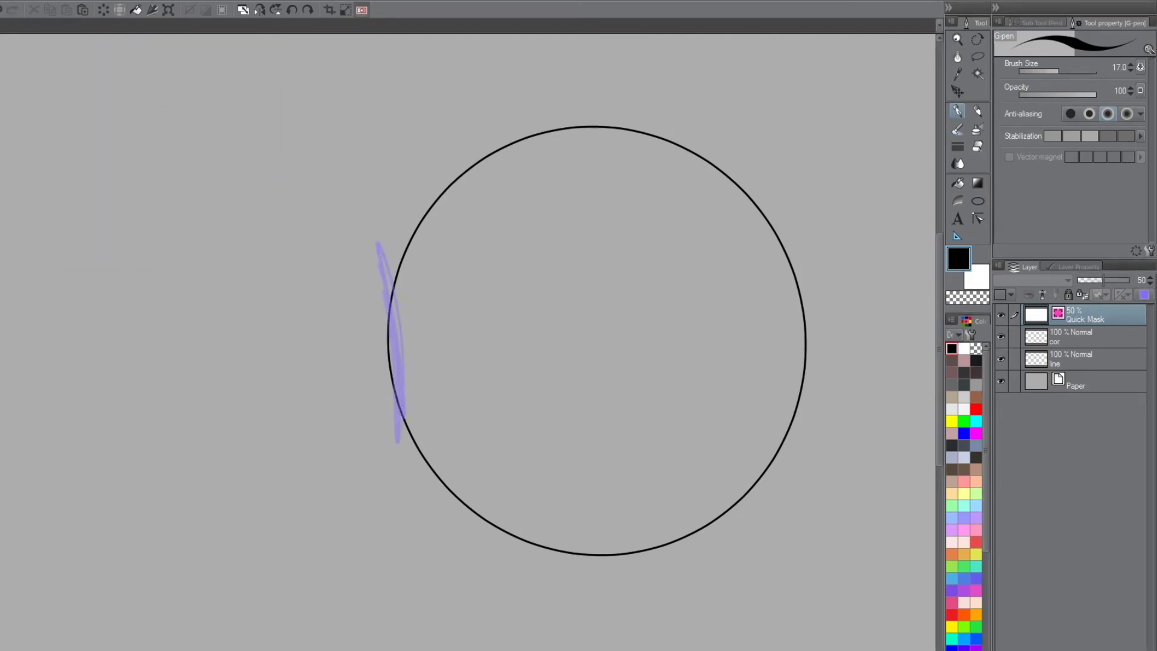
pyautogui.hotkey('ctrl', 'z')
# Fill the circle in the Quick Mask and turn off the mask to convert it into a selection.
pyautogui.press('g')
pyautogui.click(663, 296)
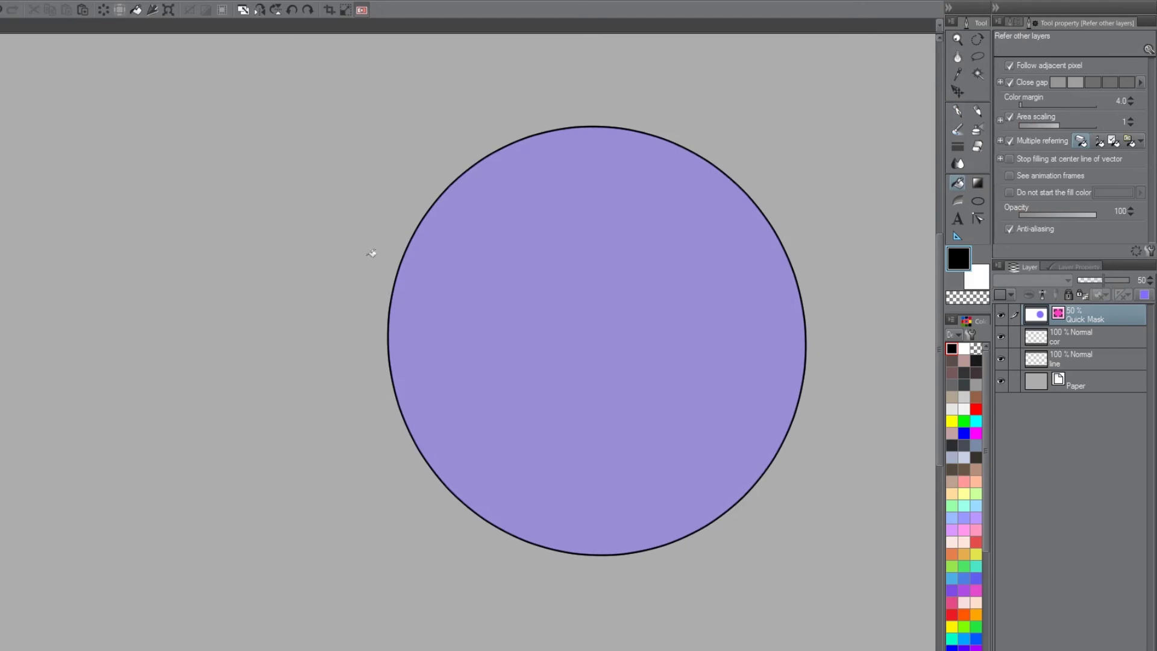
pyautogui.click(364, 11)
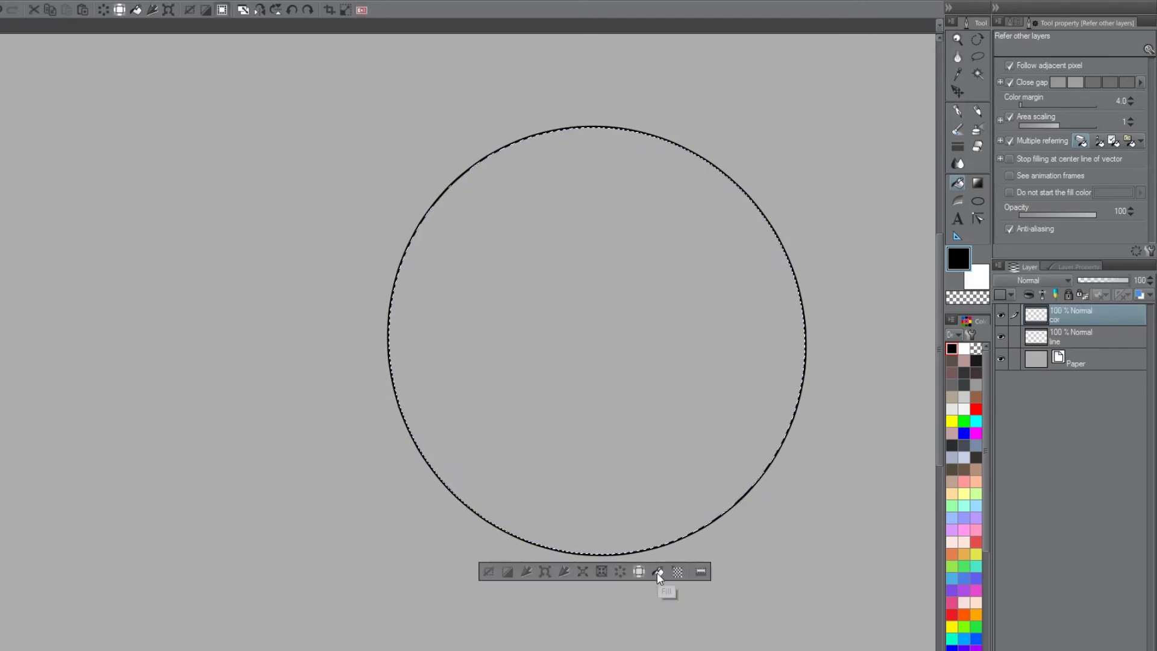
# Set the drawing color to light blue 9494FA and fill the selected circle on the cor layer.
pyautogui.click(964, 431)
pyautogui.doubleClick(956, 261)
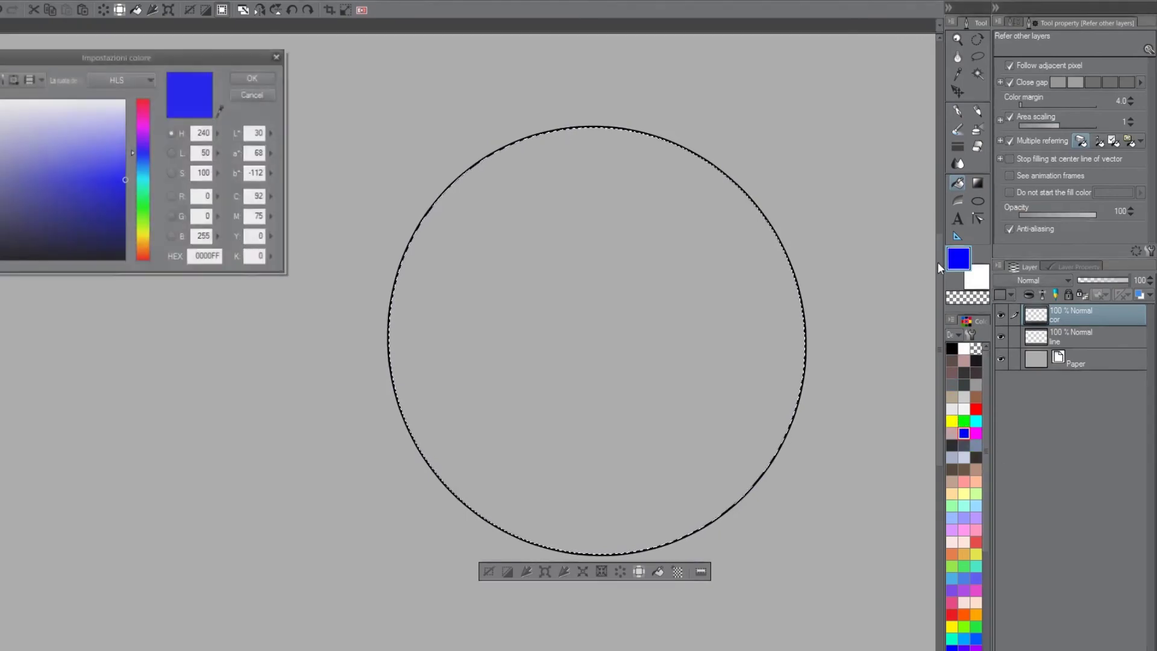
pyautogui.moveTo(116, 141); pyautogui.dragTo(110, 134)
pyautogui.click(254, 78)
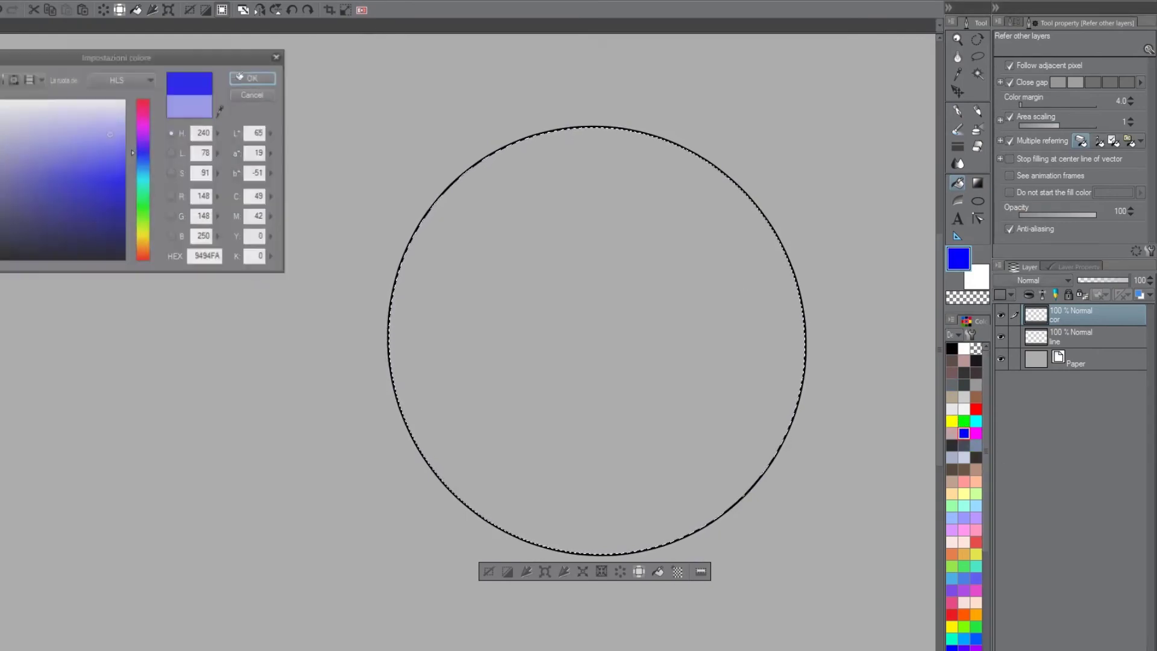
pyautogui.click(658, 571)
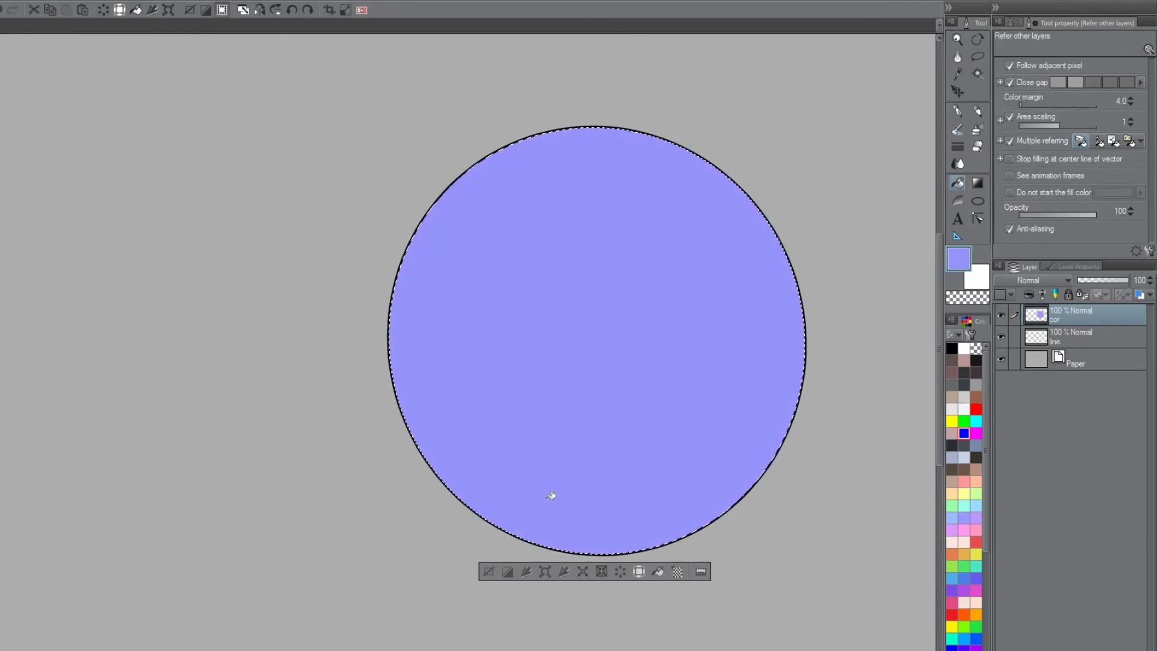
# Refill the selected circle with a paler blue-violet and clear the selection.
pyautogui.click(957, 259)
pyautogui.moveTo(110, 132); pyautogui.dragTo(102, 122)
pyautogui.click(246, 77)
pyautogui.click(658, 572)
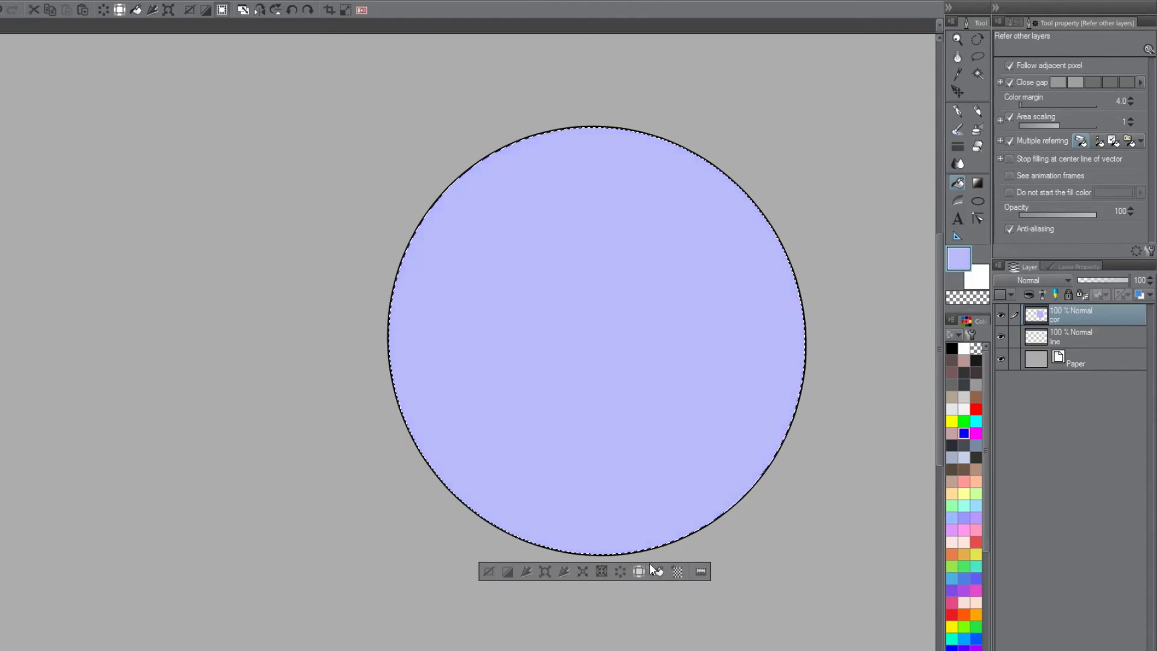
pyautogui.click(488, 571)
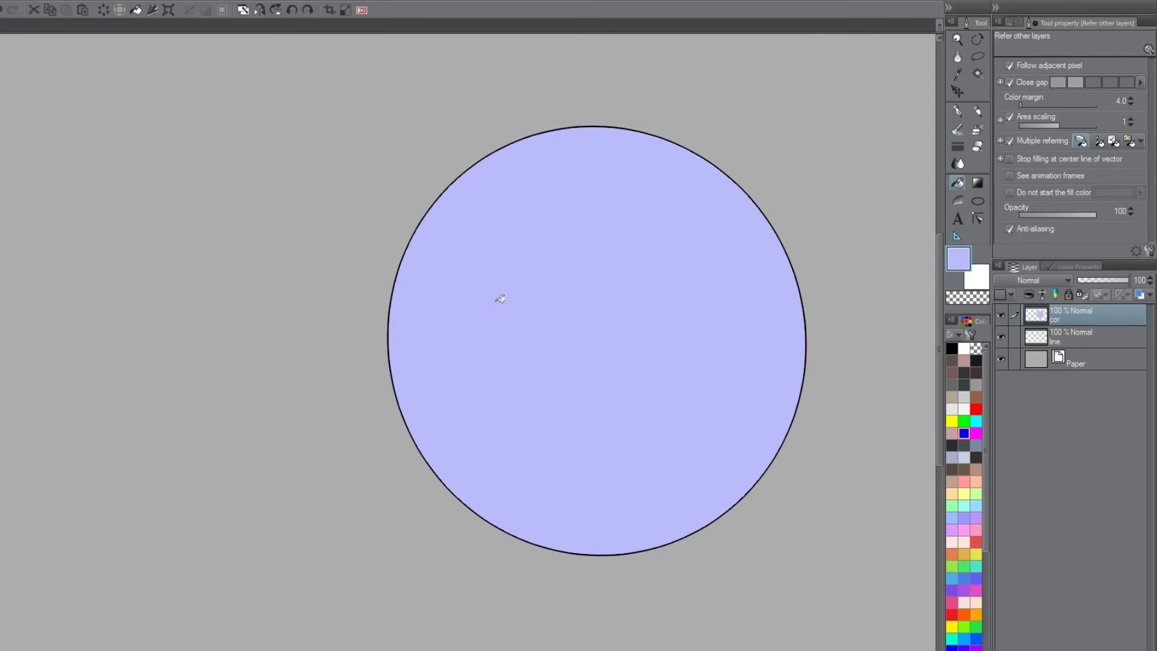
# Airbrush a crescent shadow along the circle's lower-left edge in a new Quick Mask and convert the mask into a selection.
pyautogui.click(361, 10)
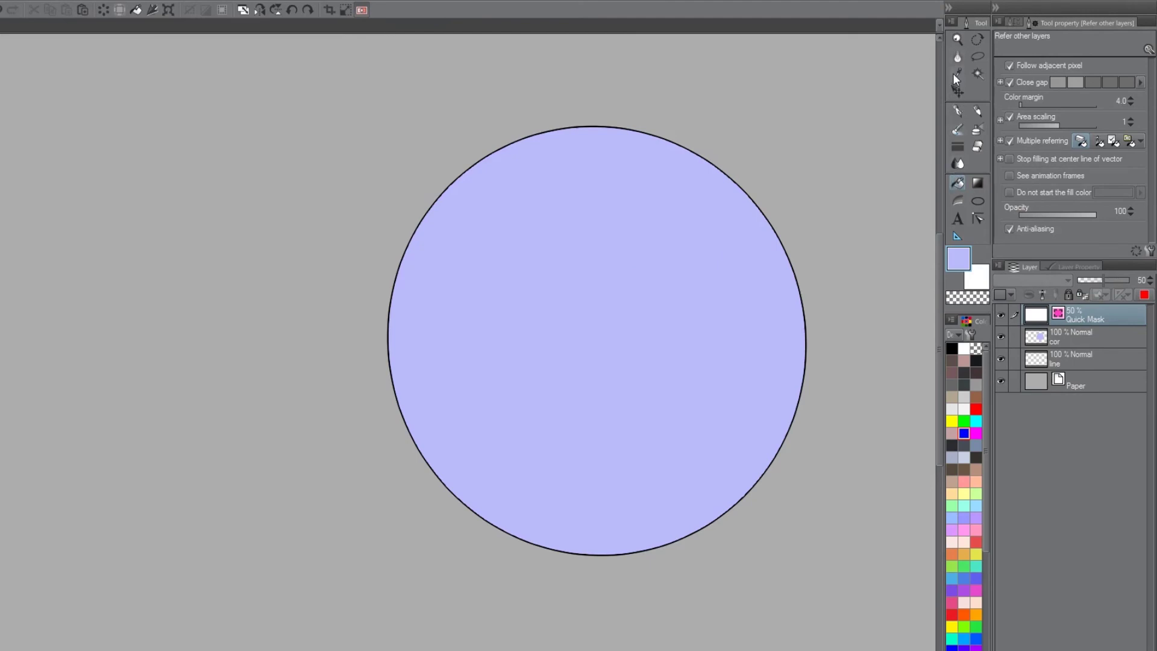
pyautogui.click(974, 129)
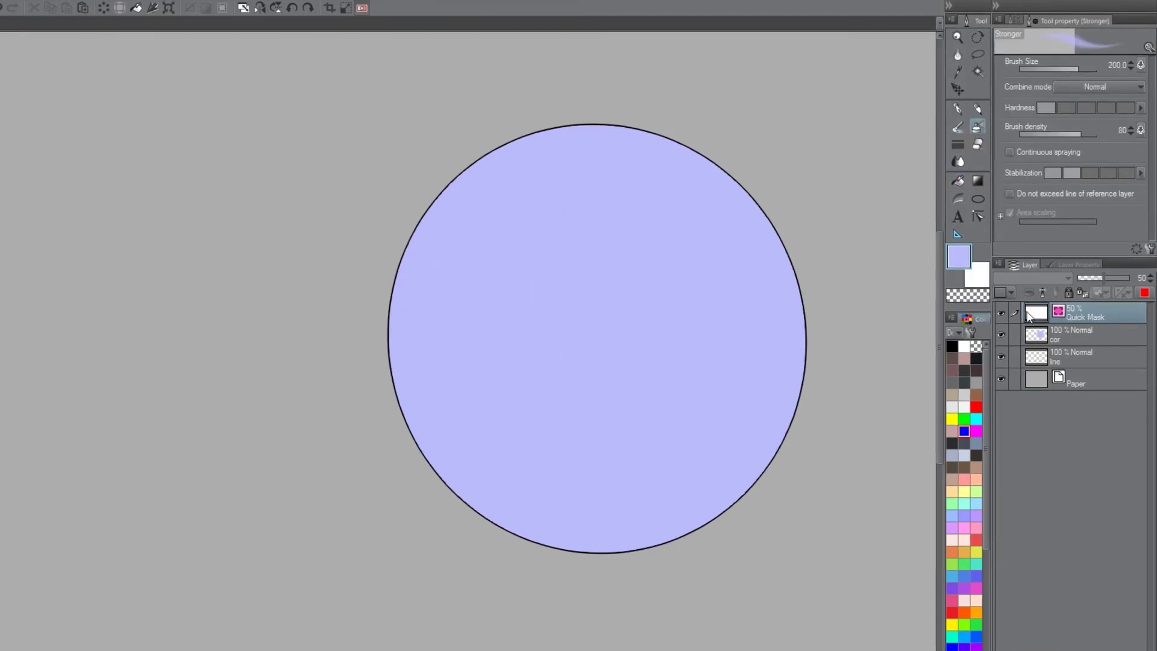
pyautogui.moveTo(460, 158)
pyautogui.mouseDown()
pyautogui.moveTo(553, 565)
pyautogui.moveTo(686, 535)
pyautogui.mouseUp()
pyautogui.moveTo(455, 250)
pyautogui.mouseDown()
pyautogui.moveTo(783, 501)
pyautogui.moveTo(476, 173)
pyautogui.moveTo(465, 352)
pyautogui.moveTo(794, 464)
pyautogui.moveTo(706, 465)
pyautogui.moveTo(862, 451)
pyautogui.mouseUp()
pyautogui.moveTo(447, 228); pyautogui.dragTo(802, 449)
pyautogui.press('q')
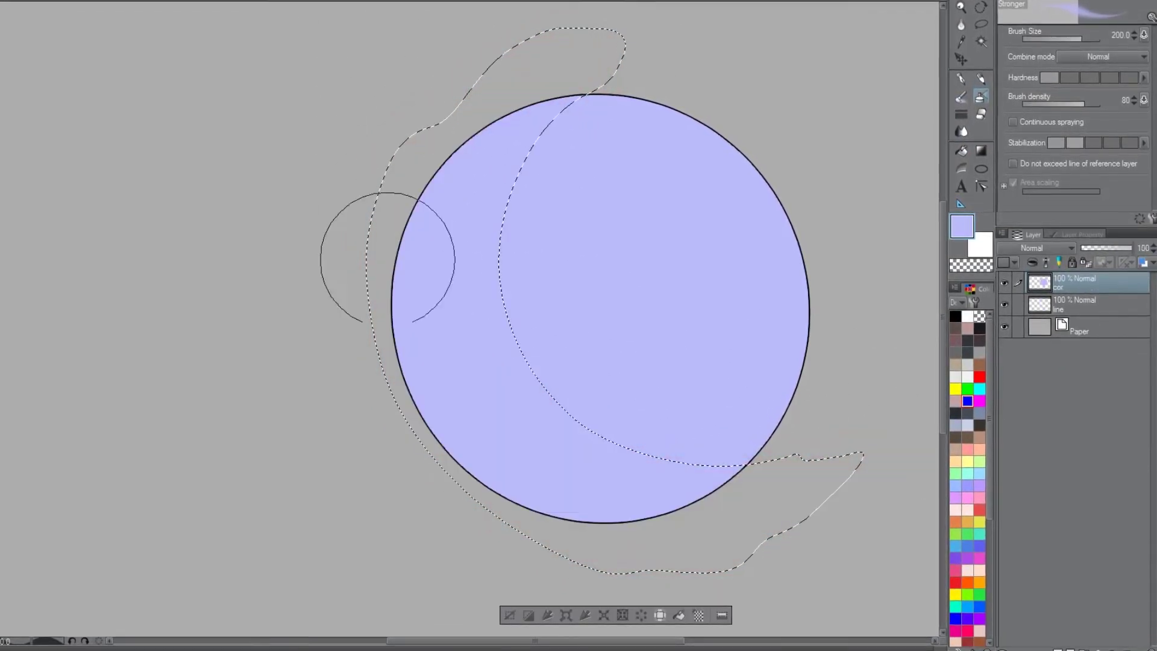
# Fill the crescent selection with a 27.5-line square tone at 50% density and clip the tone layer to the cor layer.
pyautogui.click(692, 613)
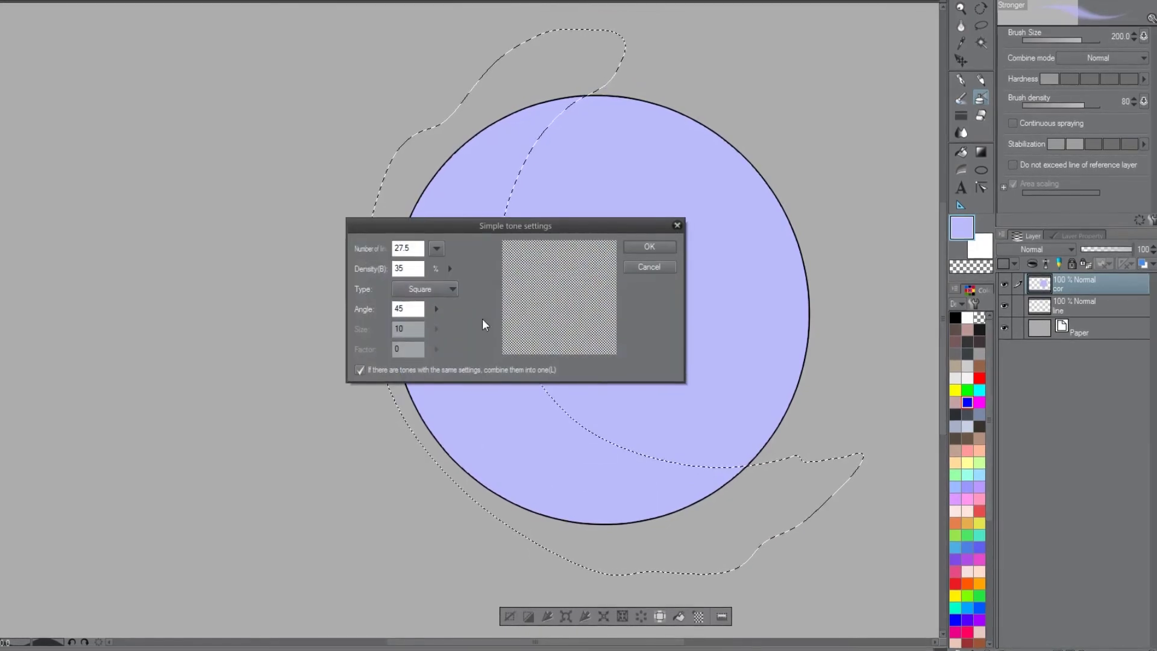
pyautogui.click(436, 249)
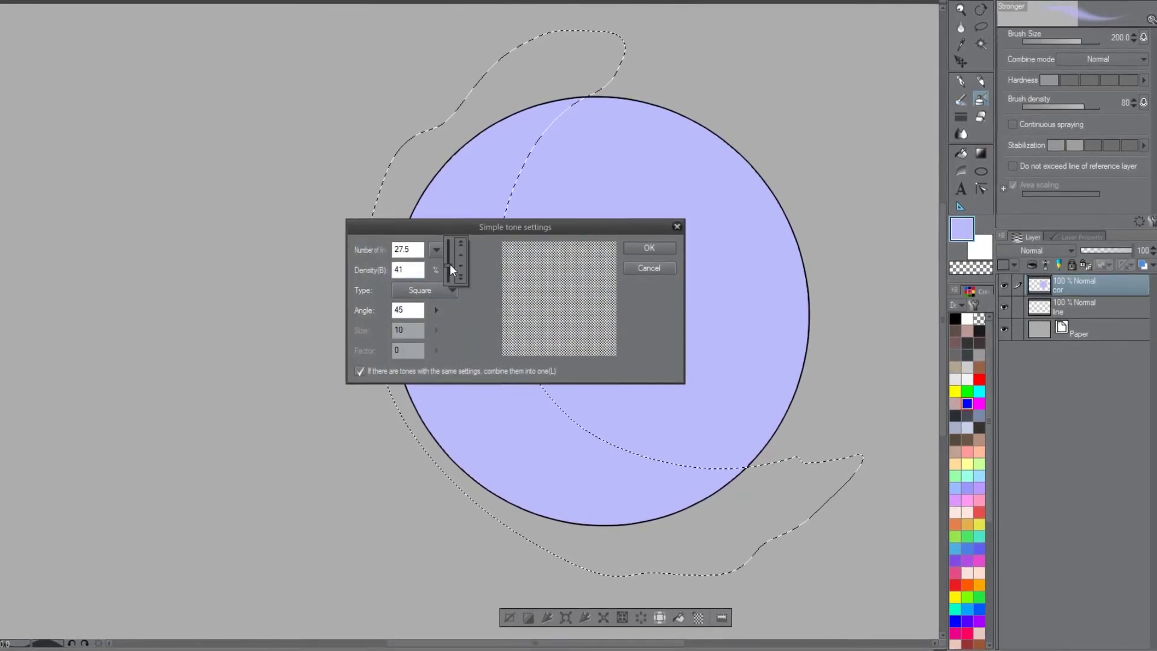
pyautogui.moveTo(449, 264); pyautogui.dragTo(456, 262)
pyautogui.press('Return')
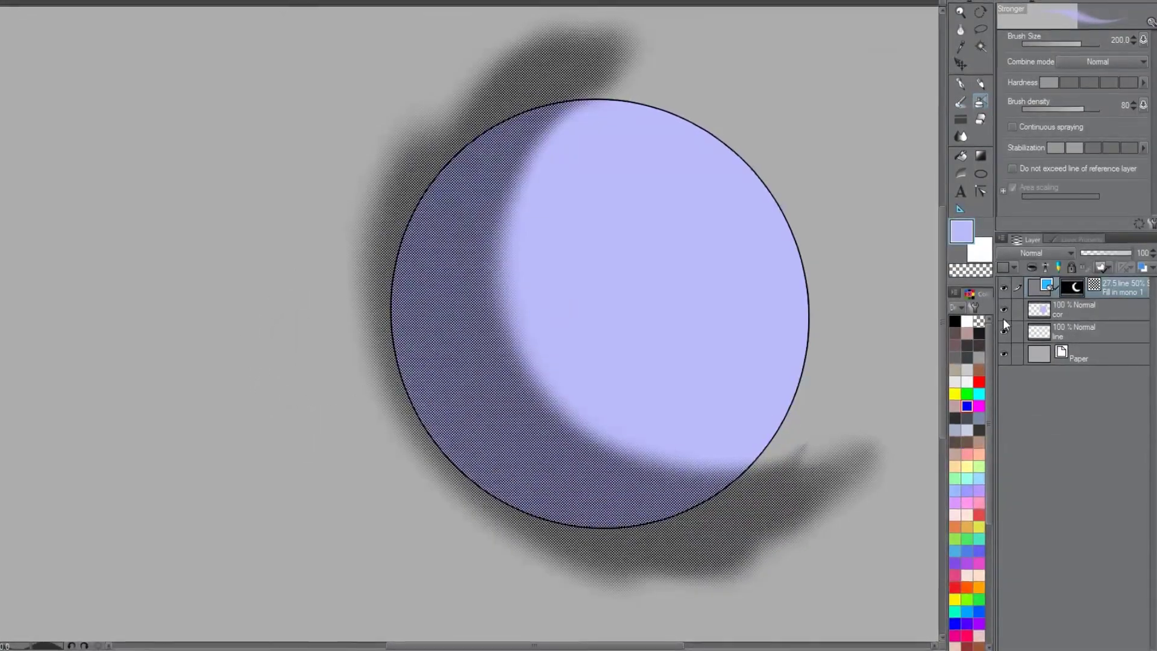
pyautogui.click(1031, 268)
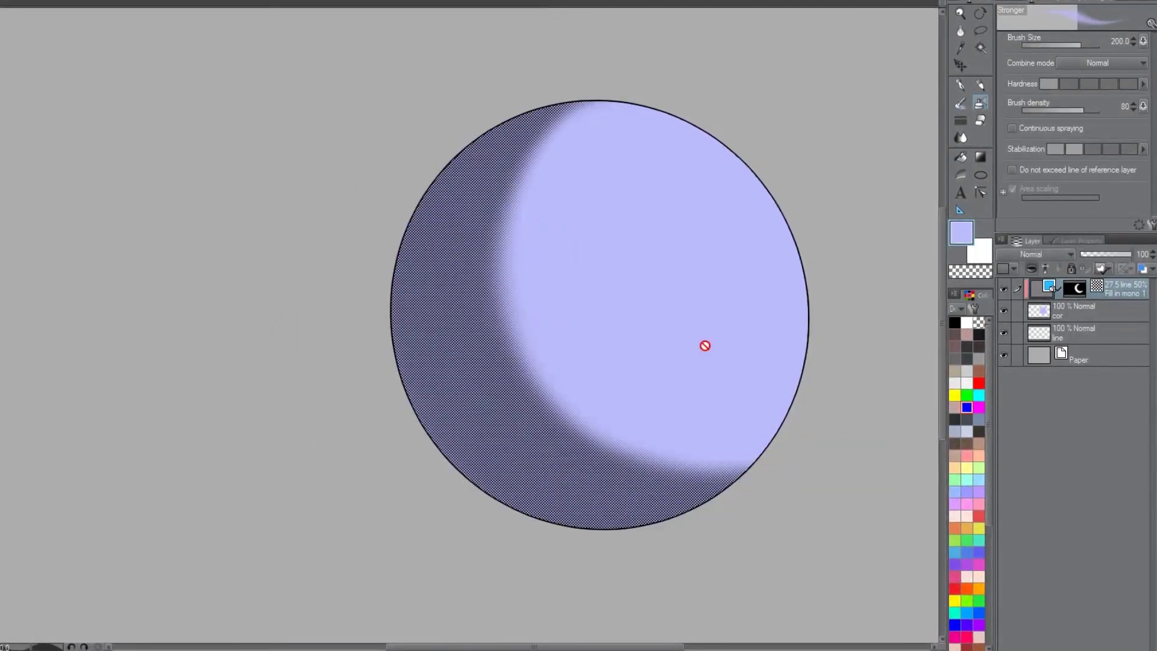
# Examine the dot pattern and soft edge of the tone shading up close.
pyautogui.scroll(1, 412, 354)
pyautogui.scroll(2, 413, 354)
pyautogui.moveTo(448, 340); pyautogui.dragTo(118, 350)
pyautogui.scroll(3, 242, 354)
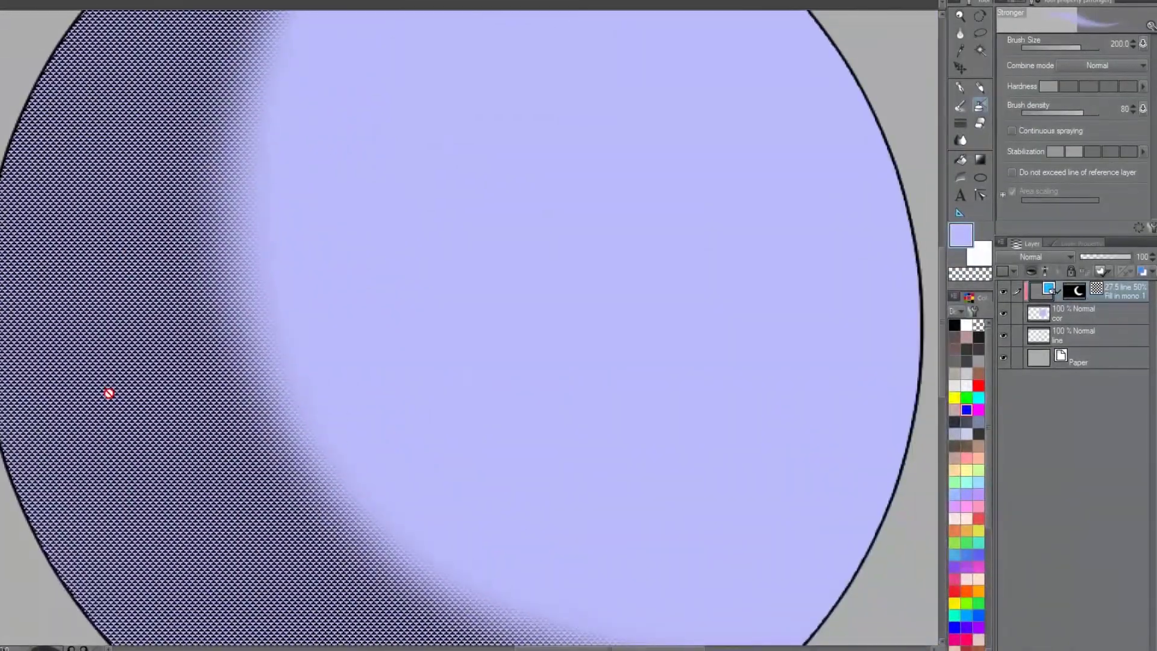
pyautogui.scroll(-3, 114, 365)
pyautogui.moveTo(74, 414); pyautogui.dragTo(196, 344)
pyautogui.scroll(-1, 131, 375)
pyautogui.moveTo(114, 339); pyautogui.dragTo(162, 355)
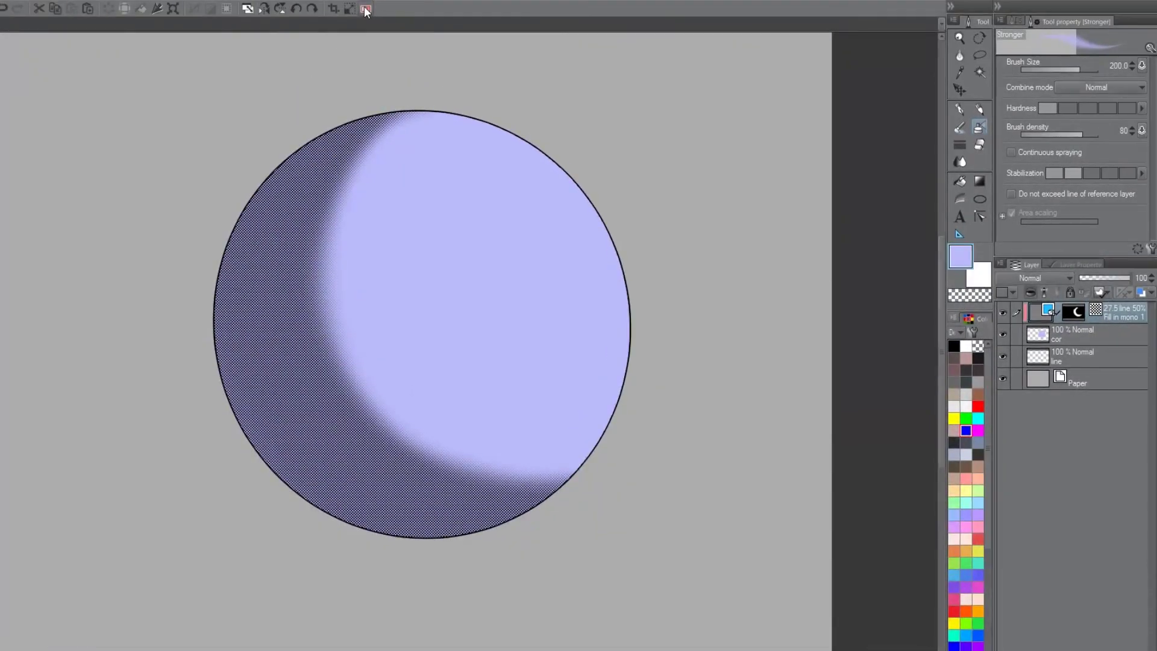
# Start a Quick Mask and paint one solid pen mark and one soft airbrush mark on the lit side of the circle.
pyautogui.click(365, 9)
pyautogui.scroll(1, 475, 253)
pyautogui.moveTo(476, 253); pyautogui.dragTo(377, 224)
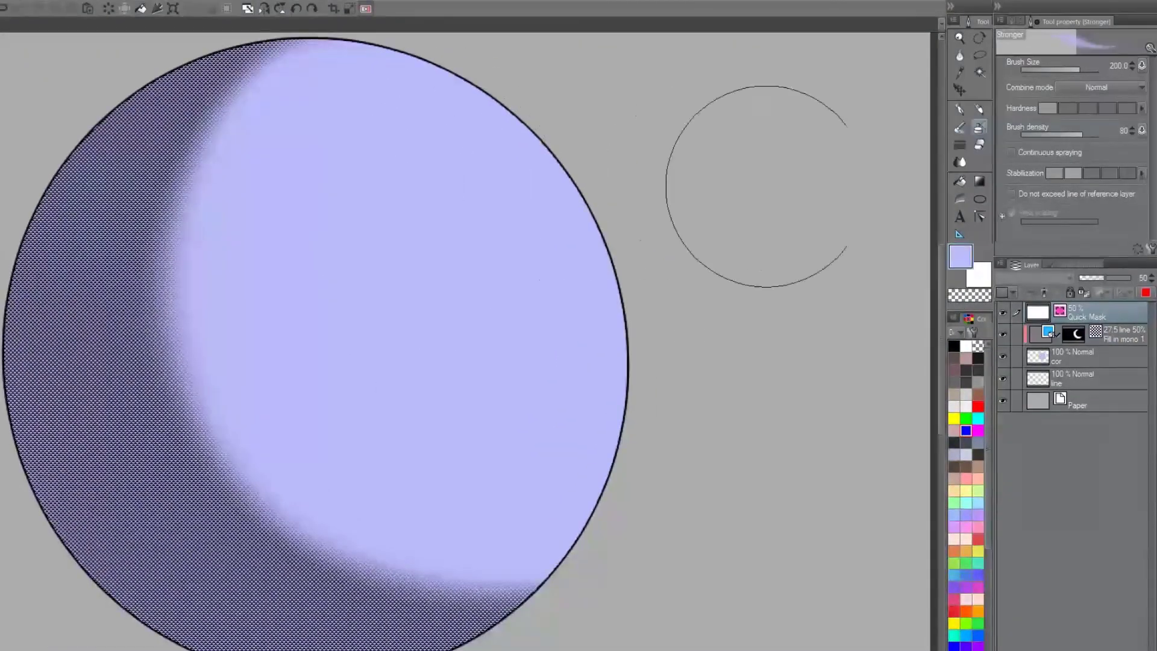
pyautogui.press('p')
pyautogui.moveTo(539, 283); pyautogui.dragTo(548, 241)
pyautogui.click(977, 128)
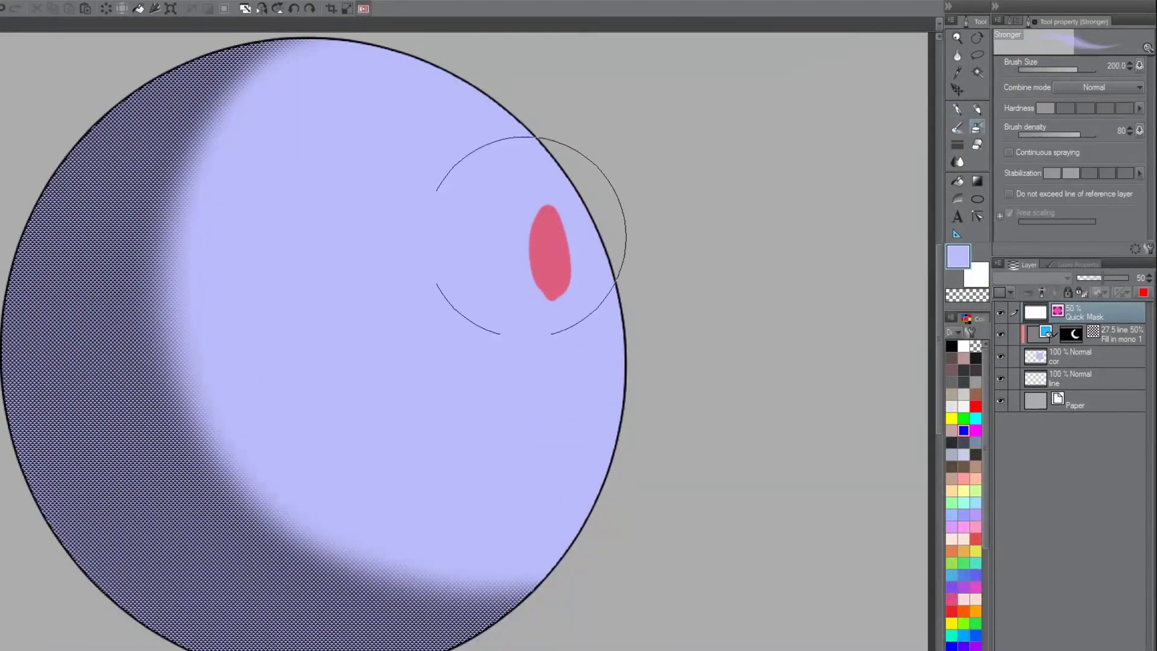
pyautogui.moveTo(473, 223); pyautogui.dragTo(480, 277)
# Add marks to the Quick Mask with Lighter pencil, Pencil R1, Mechanical pencil and Rough pencil, and convert the mask into a selection.
pyautogui.click(976, 109)
pyautogui.click(1013, 22)
pyautogui.click(1079, 133)
pyautogui.moveTo(406, 223); pyautogui.dragTo(412, 278)
pyautogui.click(1073, 59)
pyautogui.moveTo(360, 219); pyautogui.dragTo(354, 306)
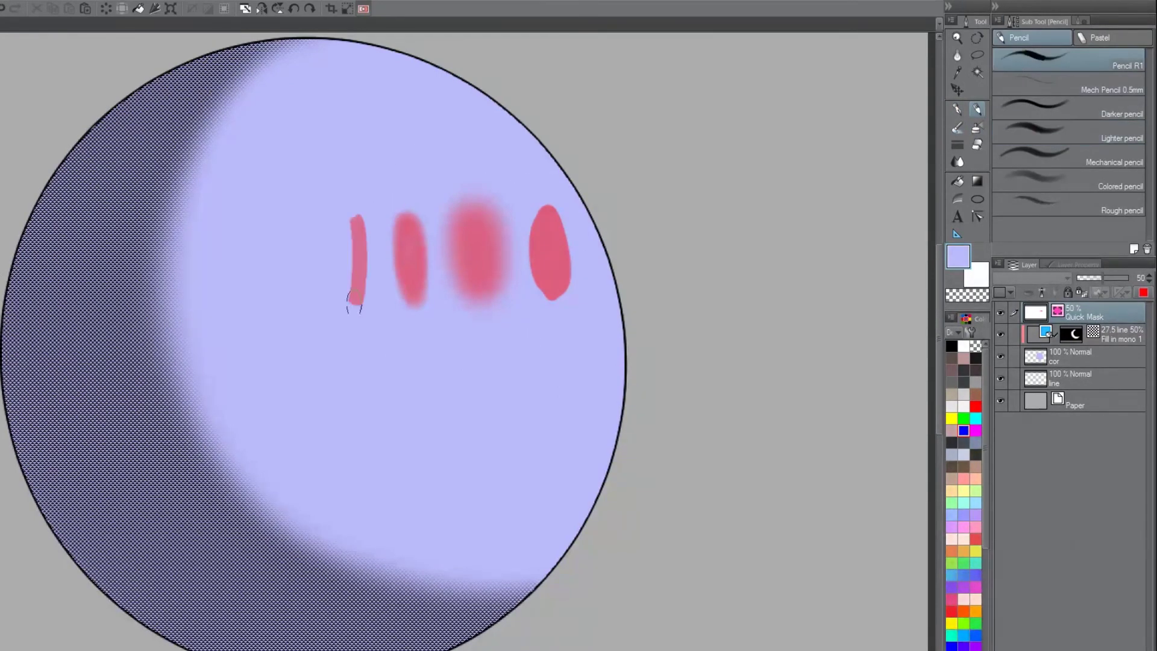
pyautogui.click(1072, 155)
pyautogui.moveTo(488, 443); pyautogui.dragTo(475, 381)
pyautogui.click(1073, 204)
pyautogui.moveTo(547, 343)
pyautogui.mouseDown()
pyautogui.moveTo(550, 459)
pyautogui.moveTo(594, 421)
pyautogui.mouseUp()
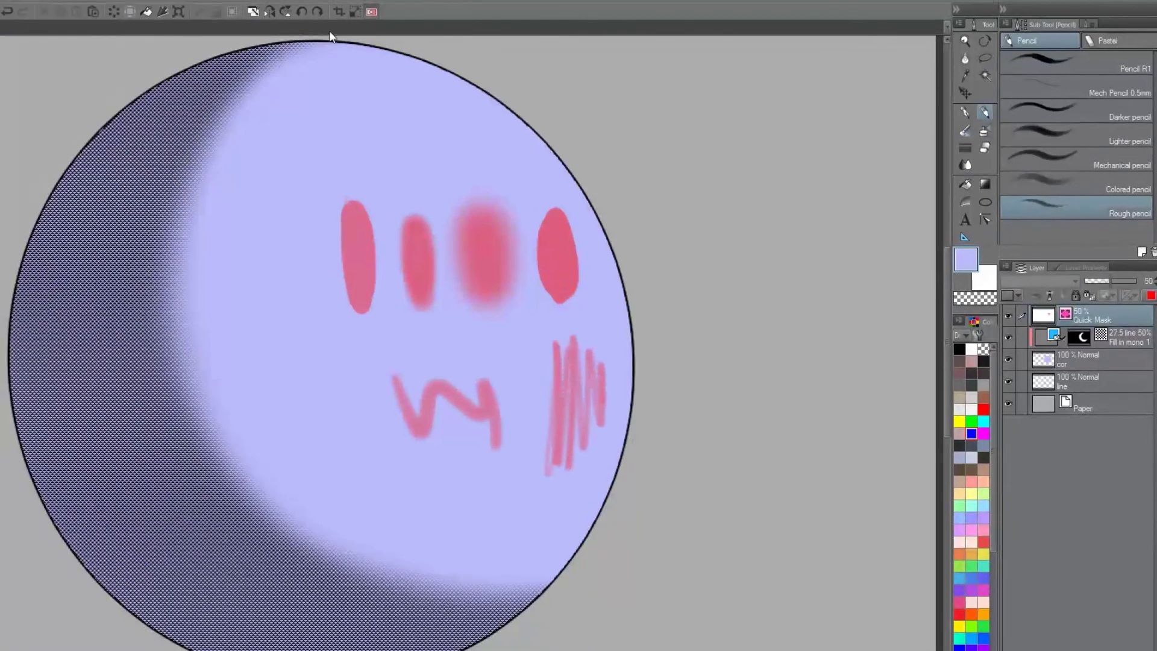
pyautogui.click(370, 12)
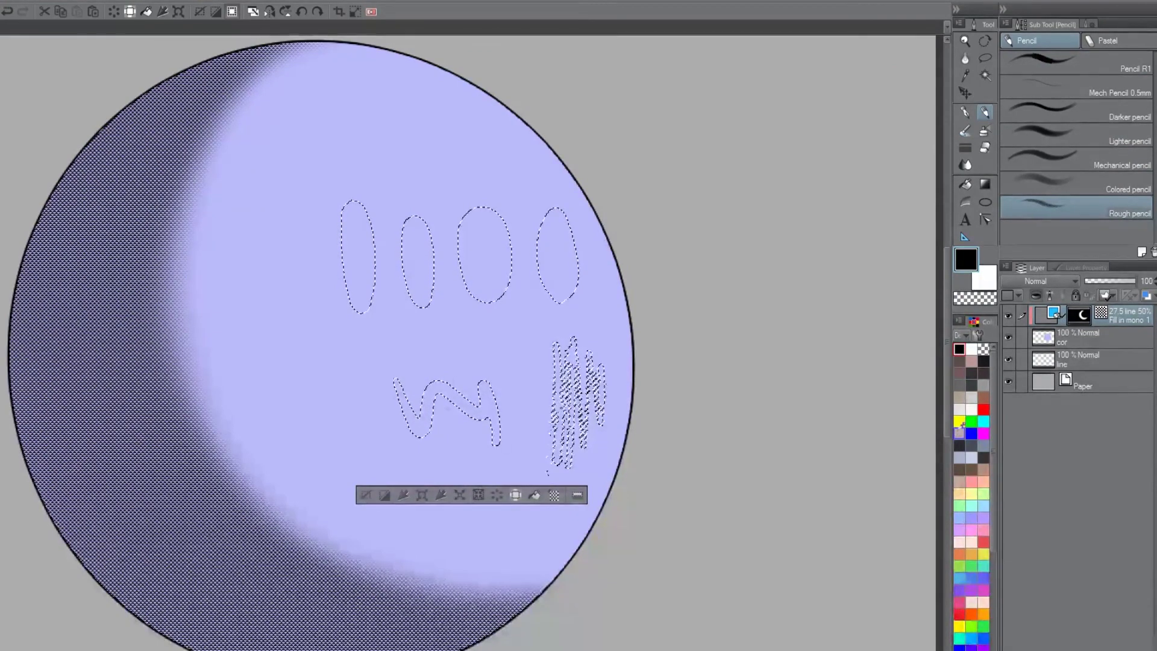
pyautogui.click(534, 495)
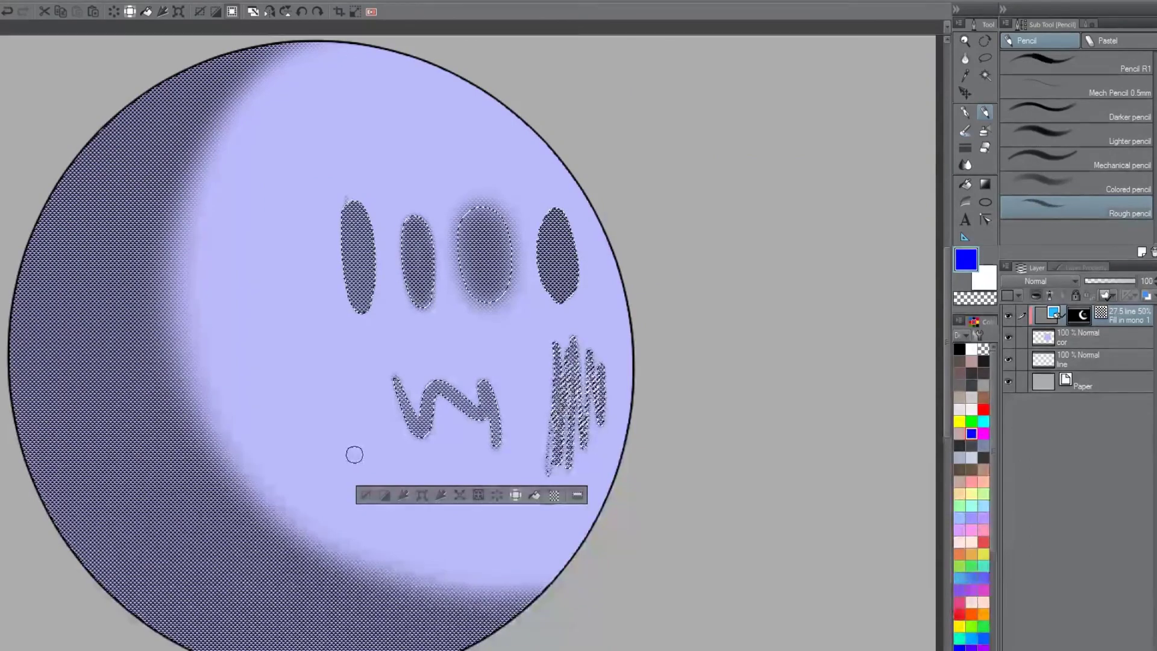
pyautogui.click(366, 496)
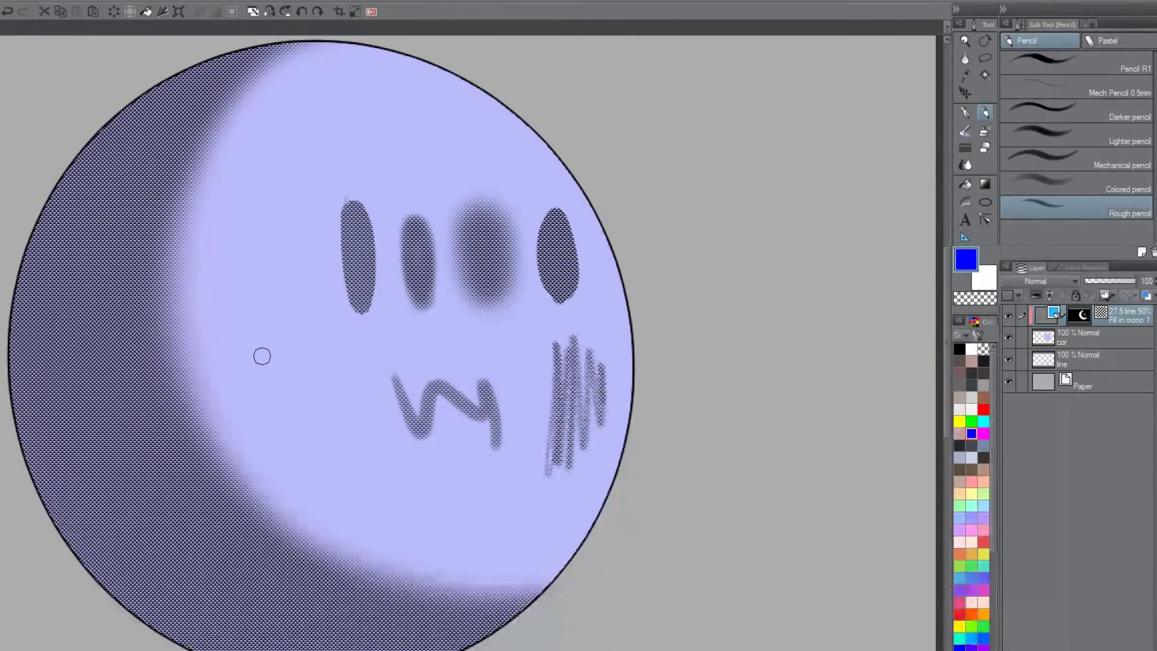
pyautogui.hotkey('ctrl', 'z')
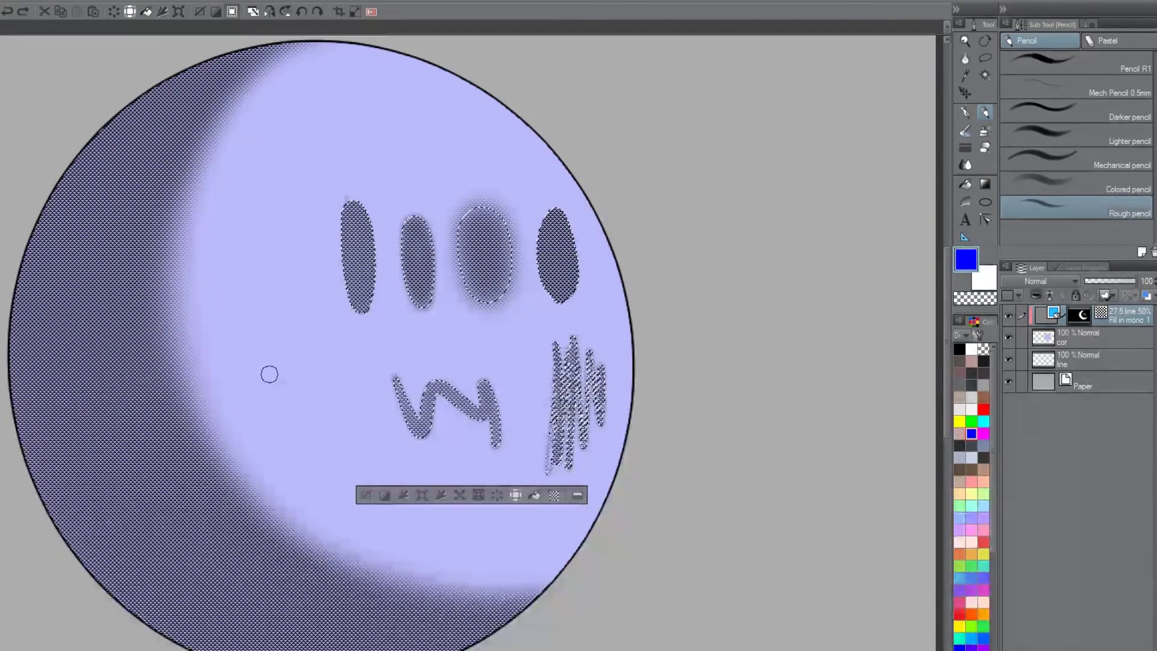
pyautogui.hotkey('ctrl', 'z')
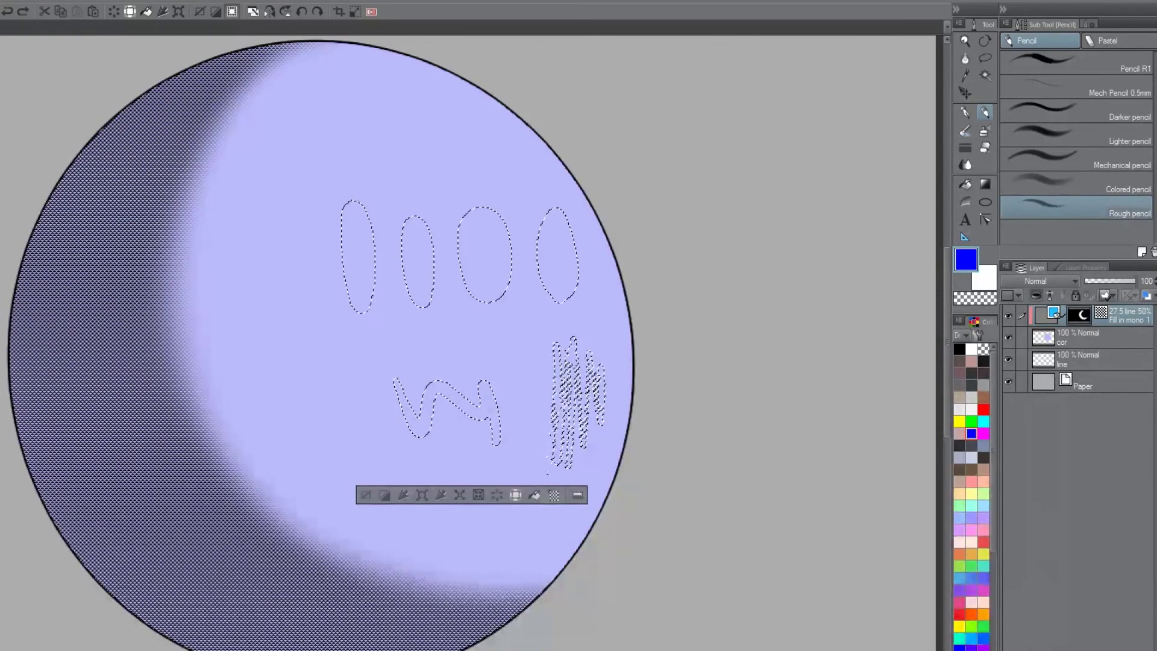
# Add a new raster layer above the tone layer, fill the selected marks with blue, and clear the selection.
pyautogui.hotkey('ctrl', 'shift', 'n')
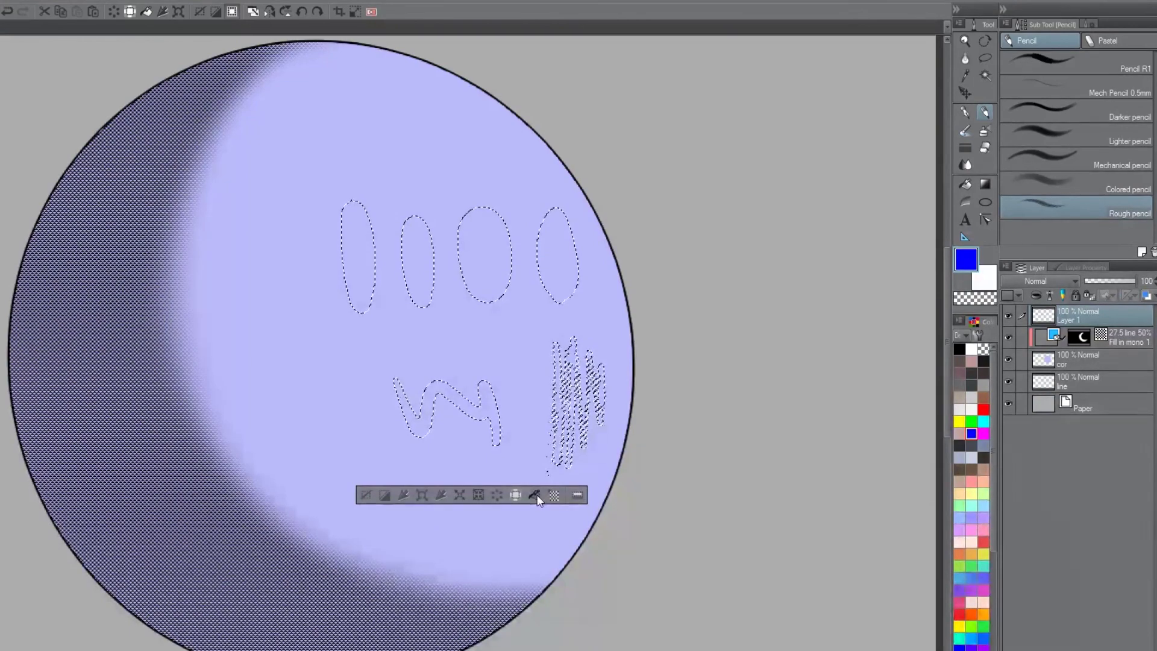
pyautogui.click(365, 494)
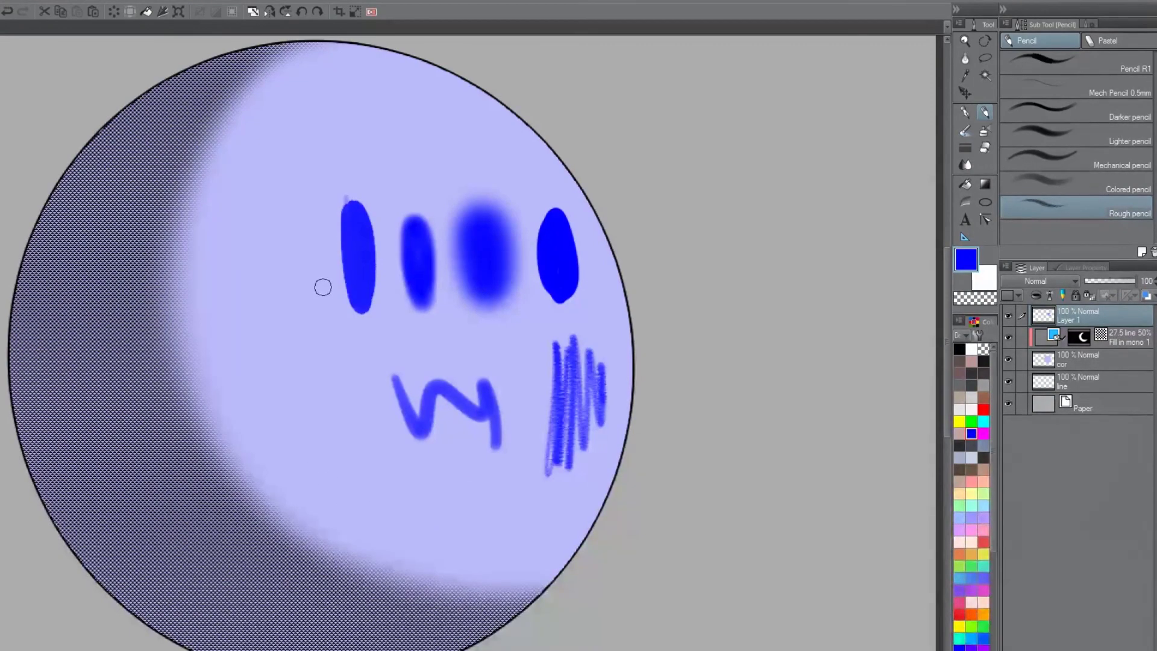